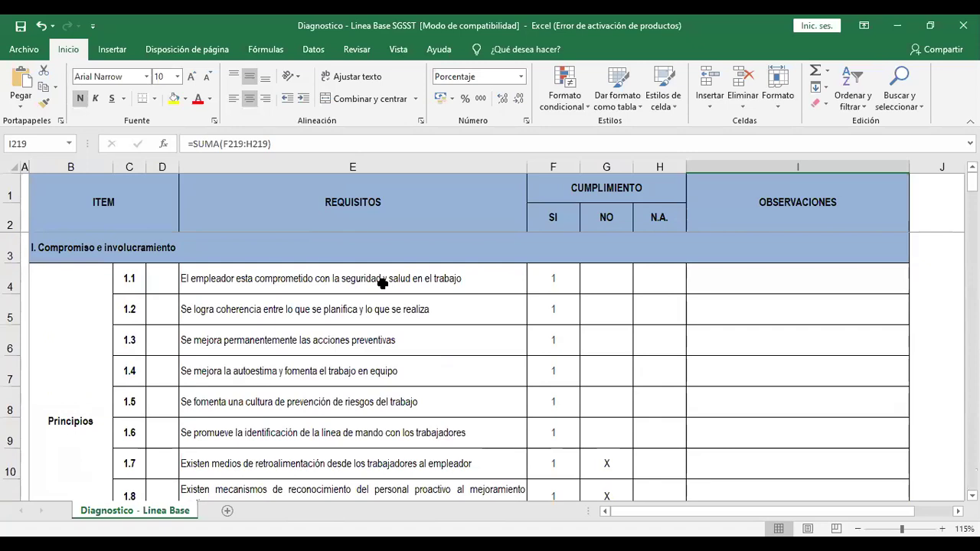
# - Review the baseline checklist from section I, Compromiso e involucramiento, down to the evaluation scale below the compliance totals
pyautogui.click(131, 280)
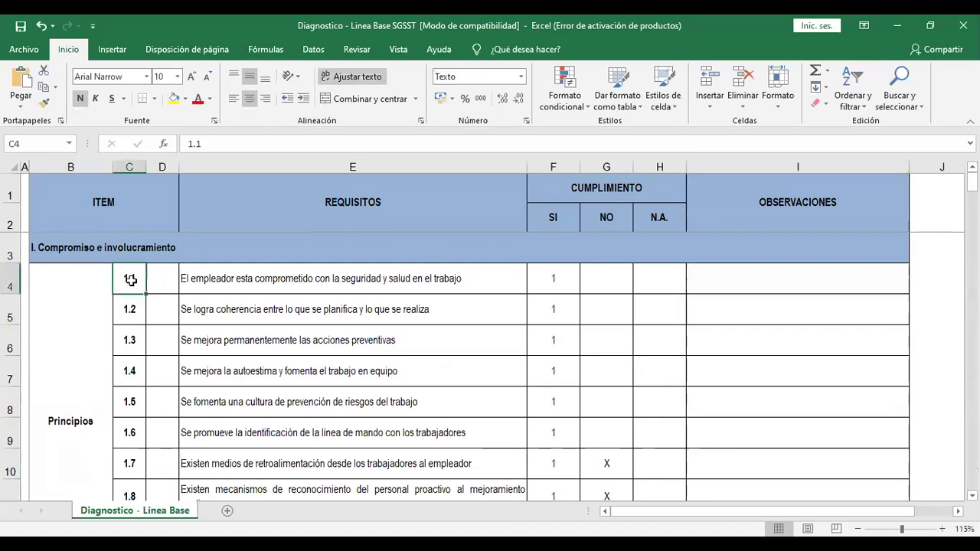
pyautogui.click(58, 248)
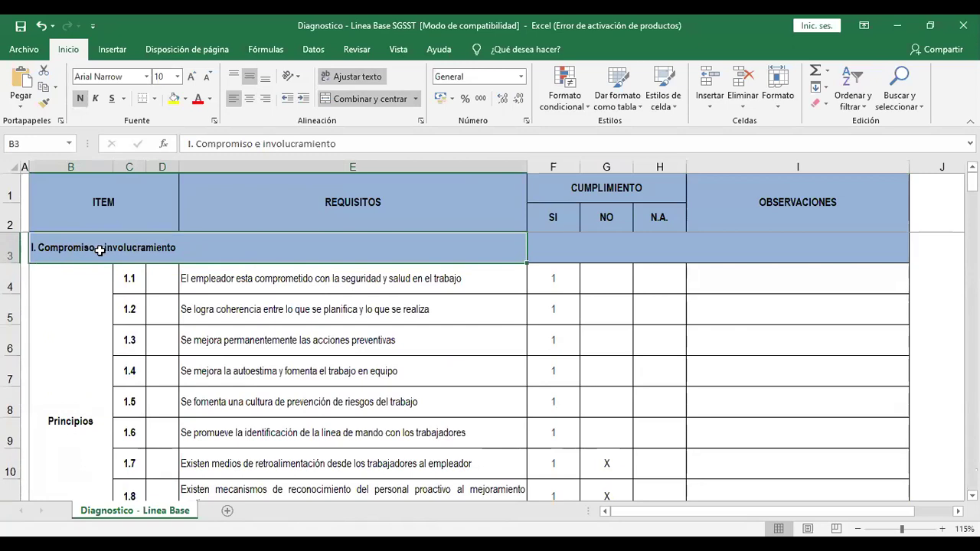
pyautogui.click(251, 281)
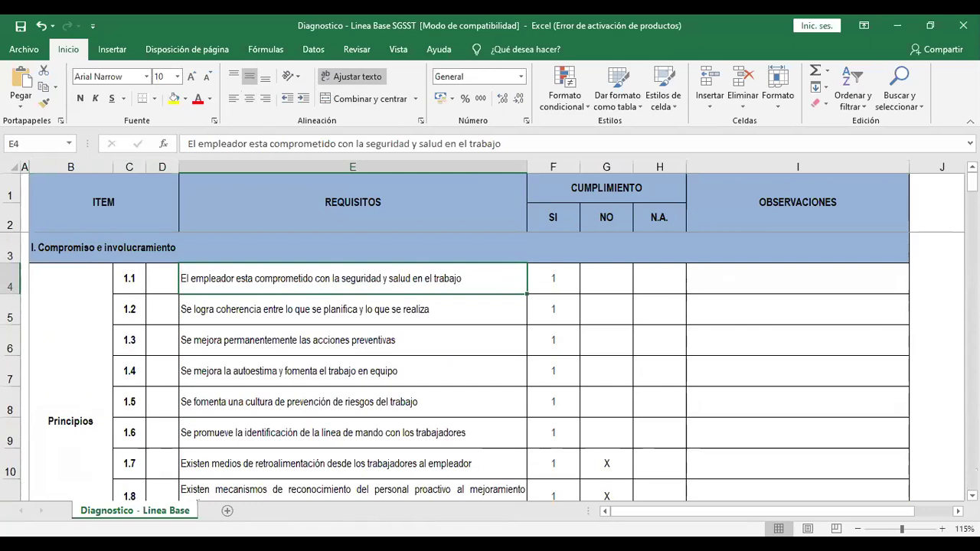
pyautogui.scroll(-20, 727, 290)
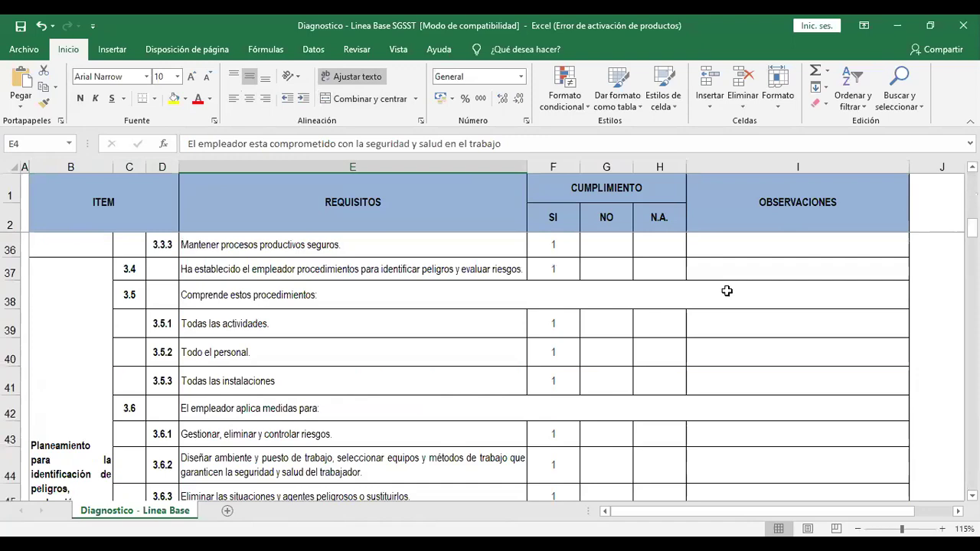
pyautogui.scroll(-20, 727, 290)
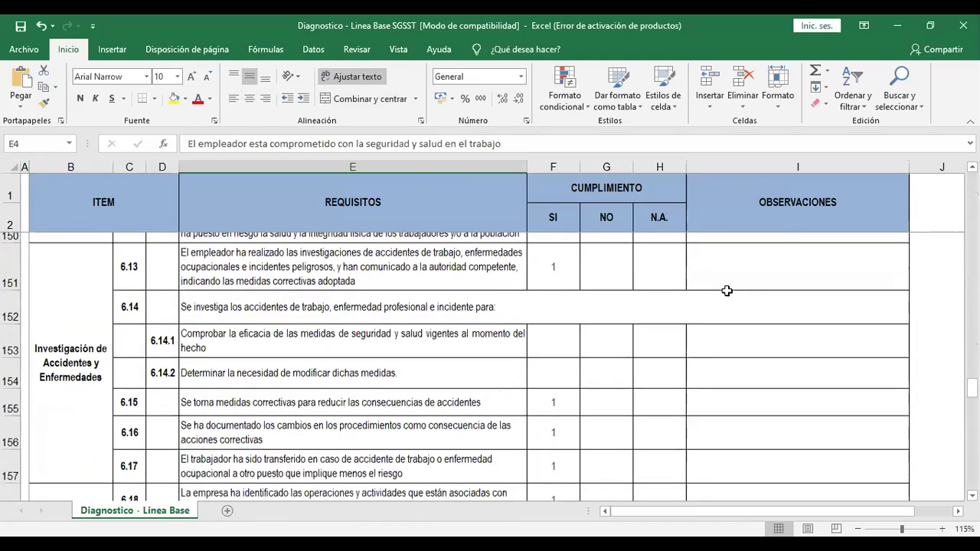
pyautogui.scroll(-10, 726, 290)
pyautogui.scroll(5, 657, 309)
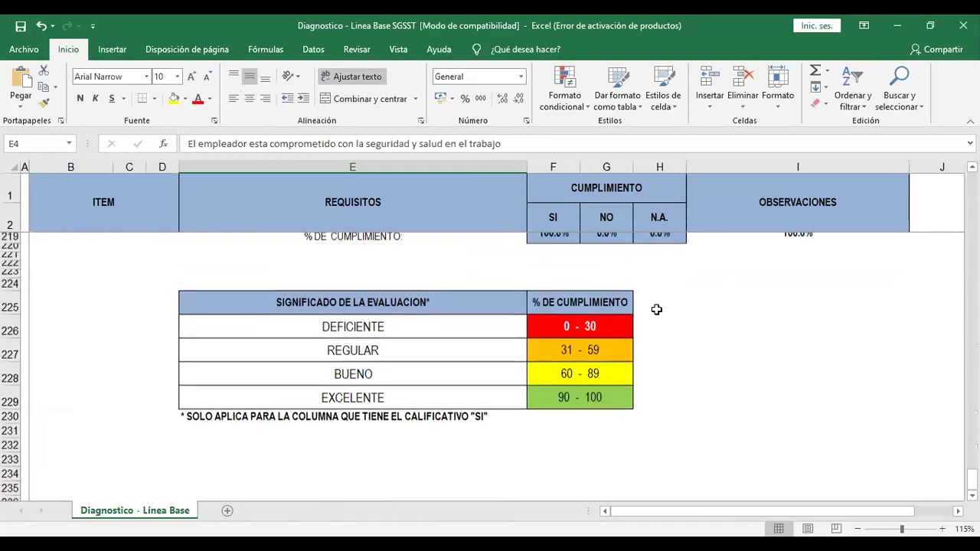
pyautogui.scroll(-1, 656, 308)
# - Inspect the SUMA formula totalling the SI column in F216 and check the last and first cells of its range
pyautogui.click(552, 401)
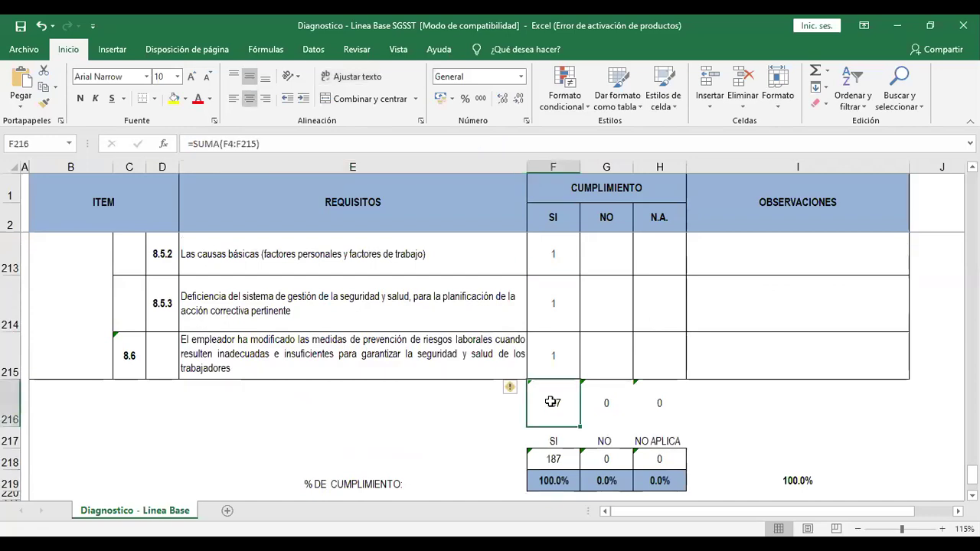
pyautogui.doubleClick(550, 403)
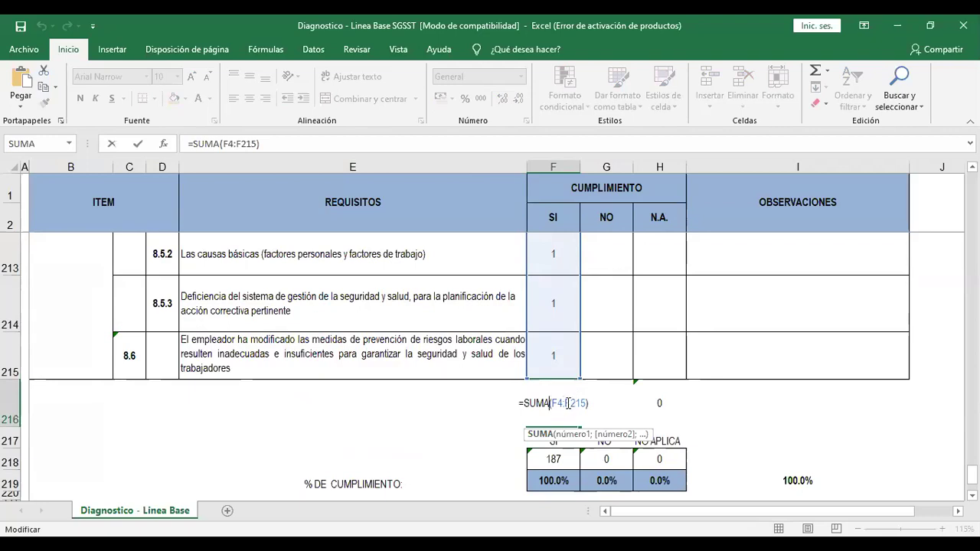
pyautogui.click(554, 354)
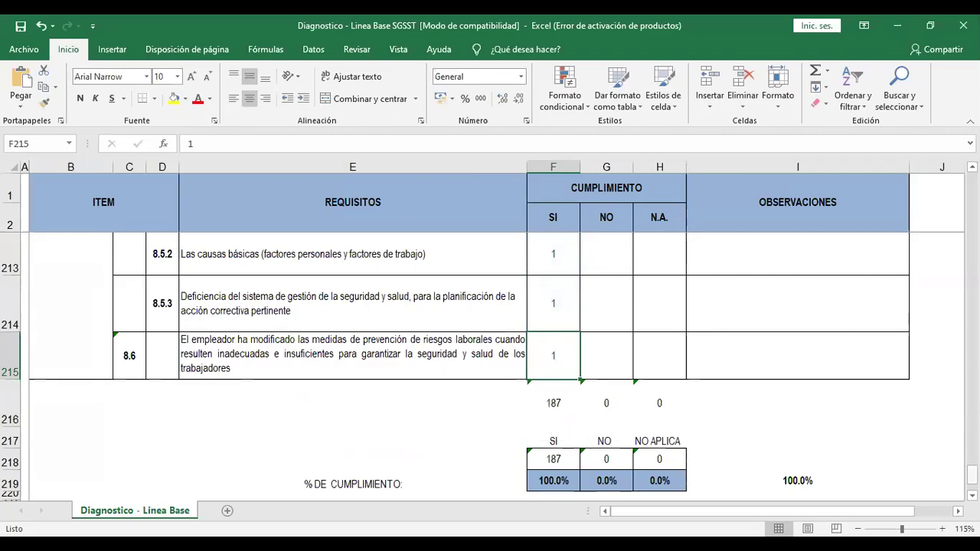
pyautogui.moveTo(972, 475); pyautogui.dragTo(972, 180)
pyautogui.click(548, 281)
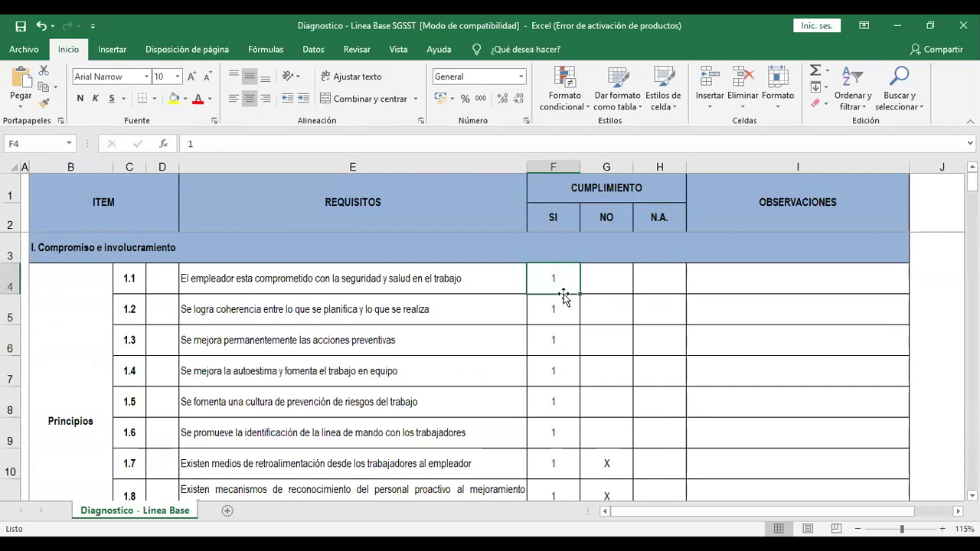
pyautogui.click(602, 283)
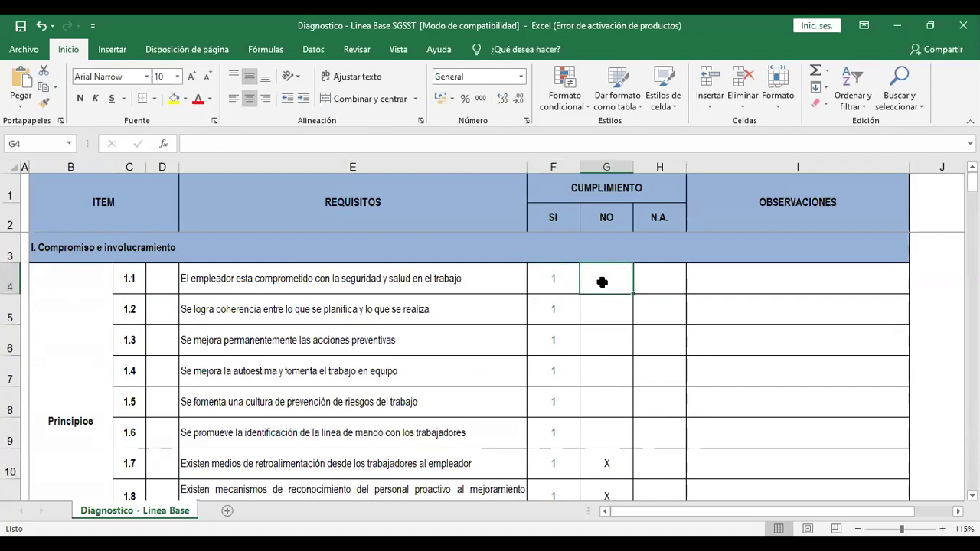
pyautogui.click(551, 280)
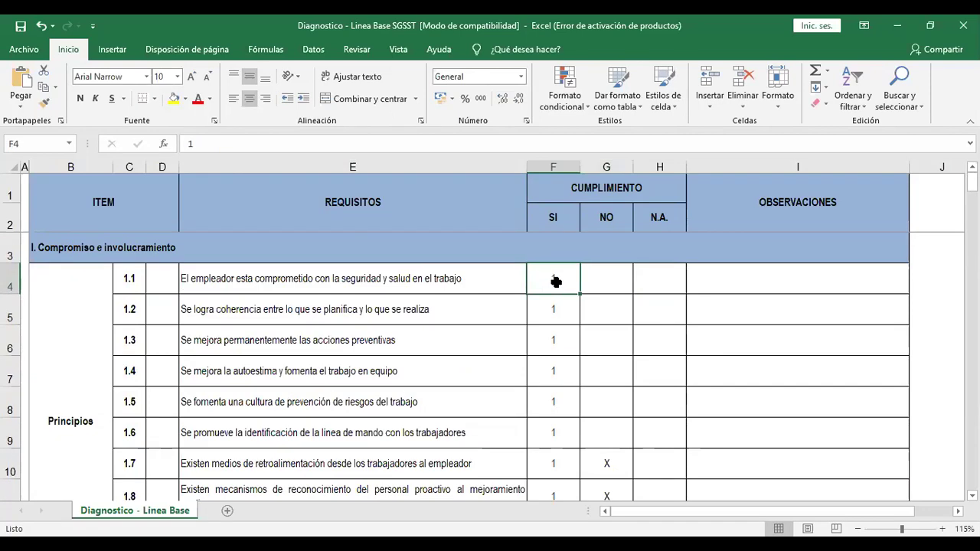
pyautogui.click(611, 281)
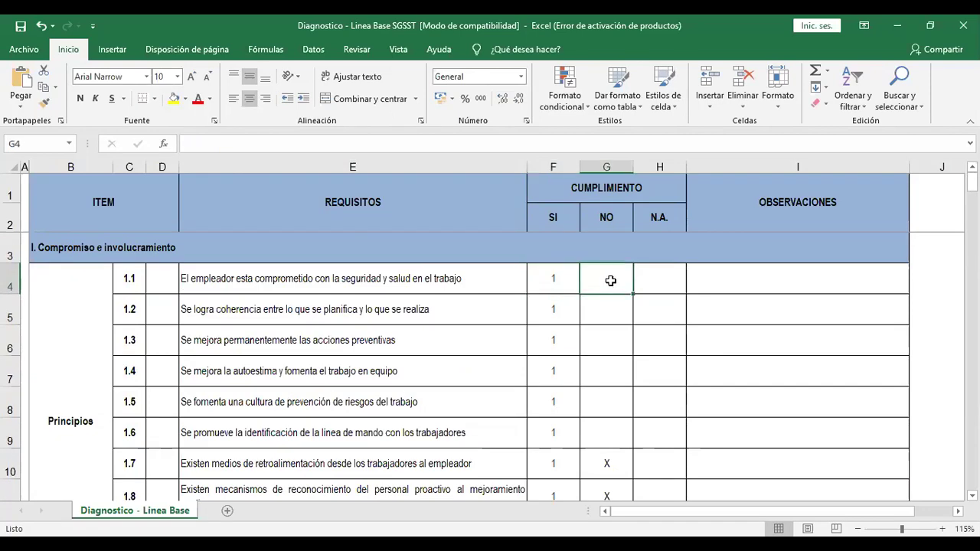
pyautogui.write('X')
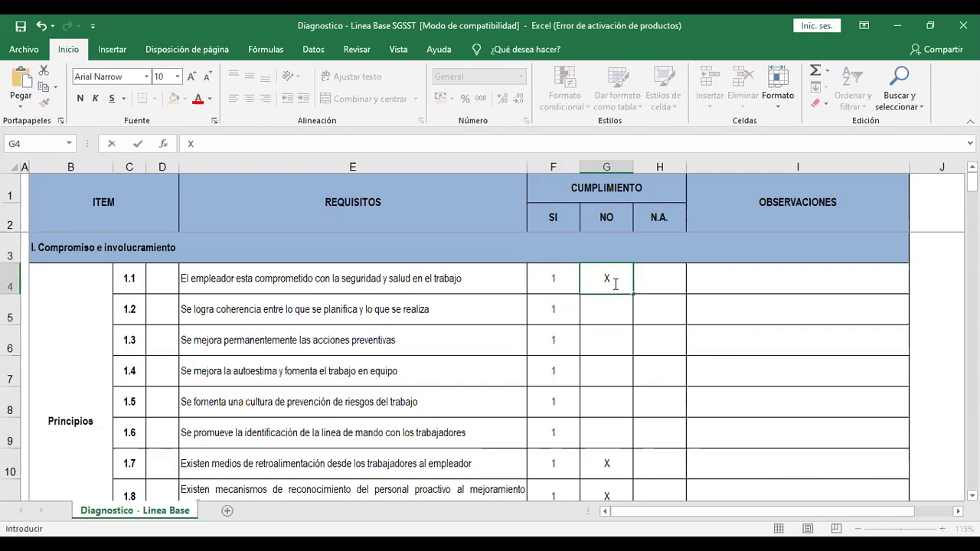
pyautogui.press('BackSpace')
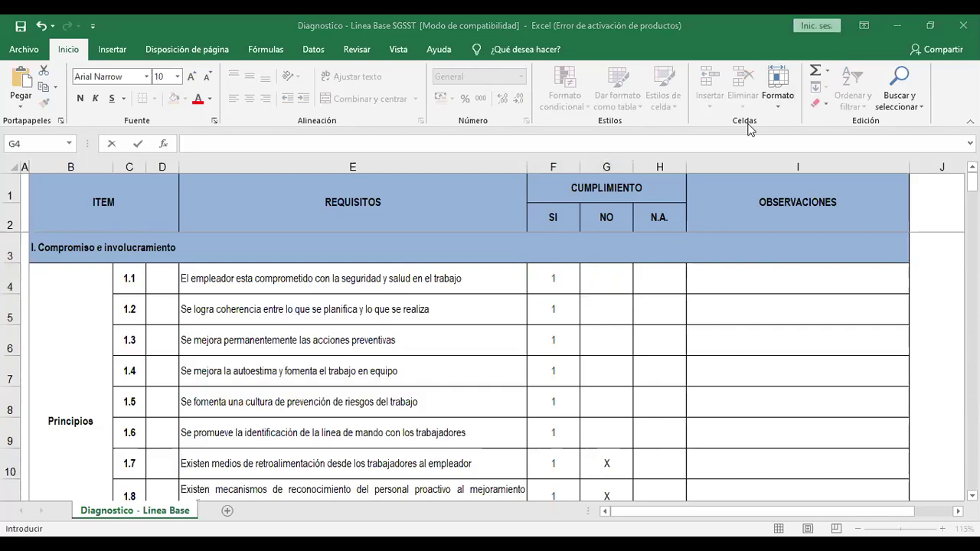
# - Rate requirement 1.1 as not met by entering 1 under NO and clearing its SI cell
pyautogui.click(616, 272)
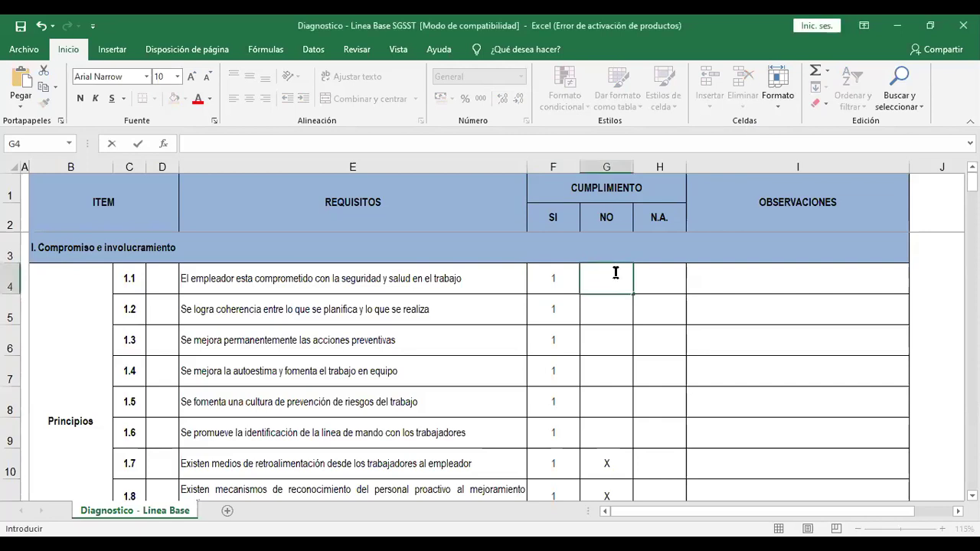
pyautogui.click(553, 278)
pyautogui.press('Delete')
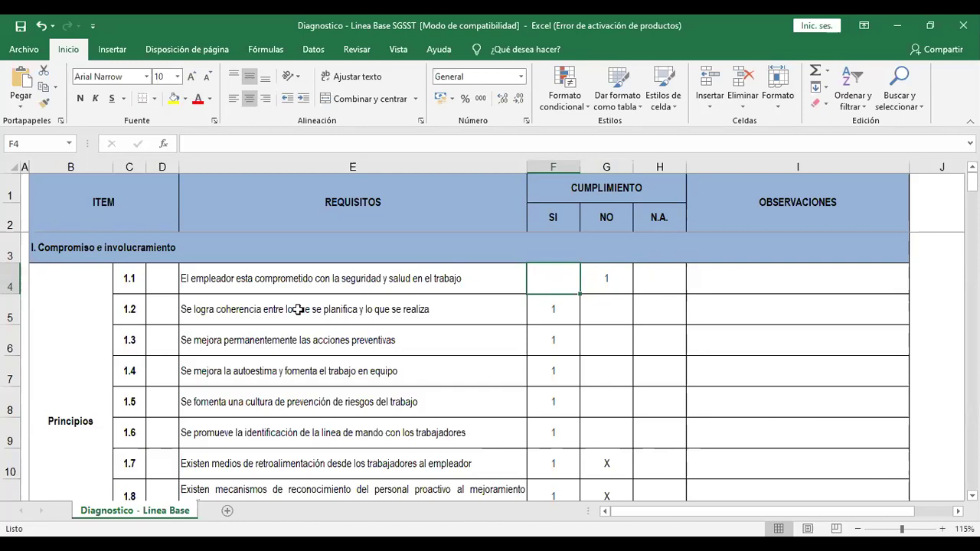
# - Rate requirement 1.2 as not met, emptying its SI cell and entering 1 under NO
pyautogui.click(549, 313)
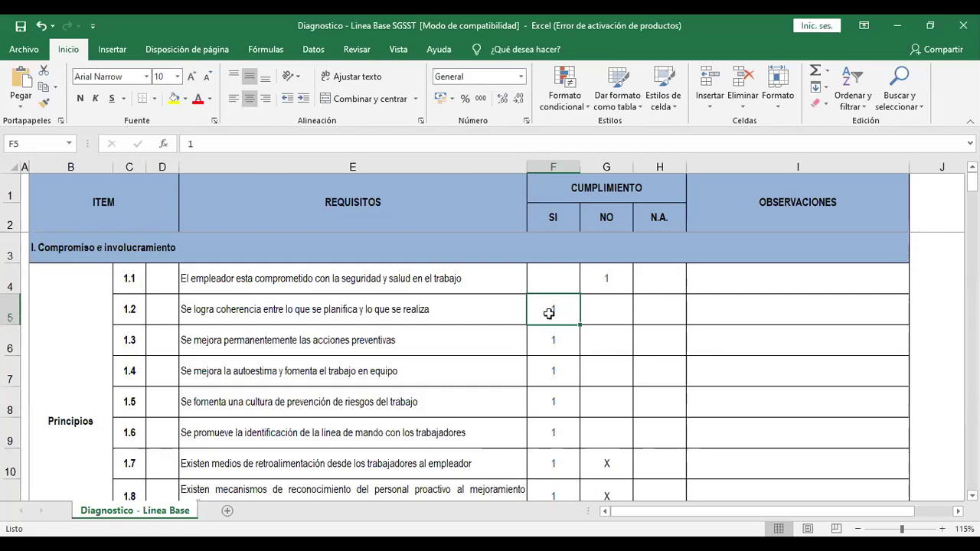
pyautogui.press('Left')
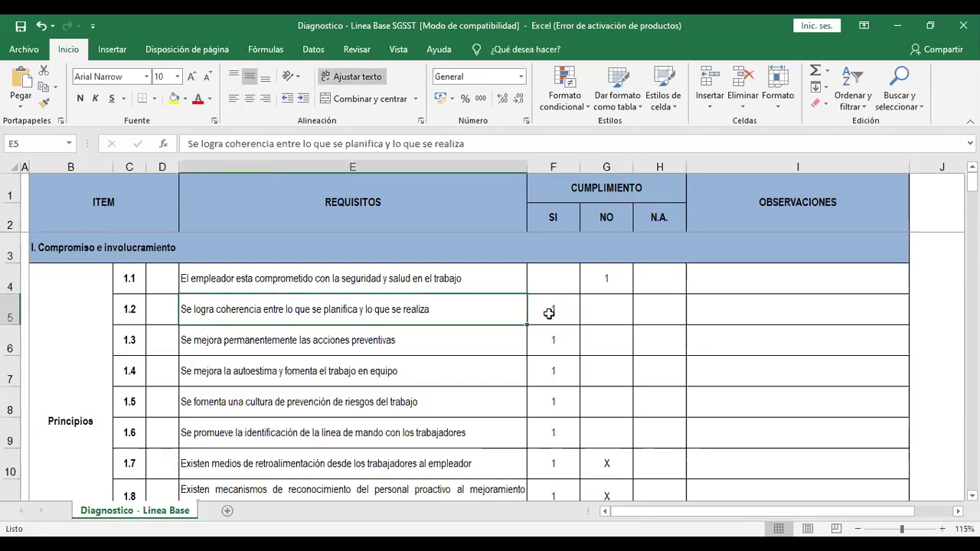
pyautogui.click(549, 313)
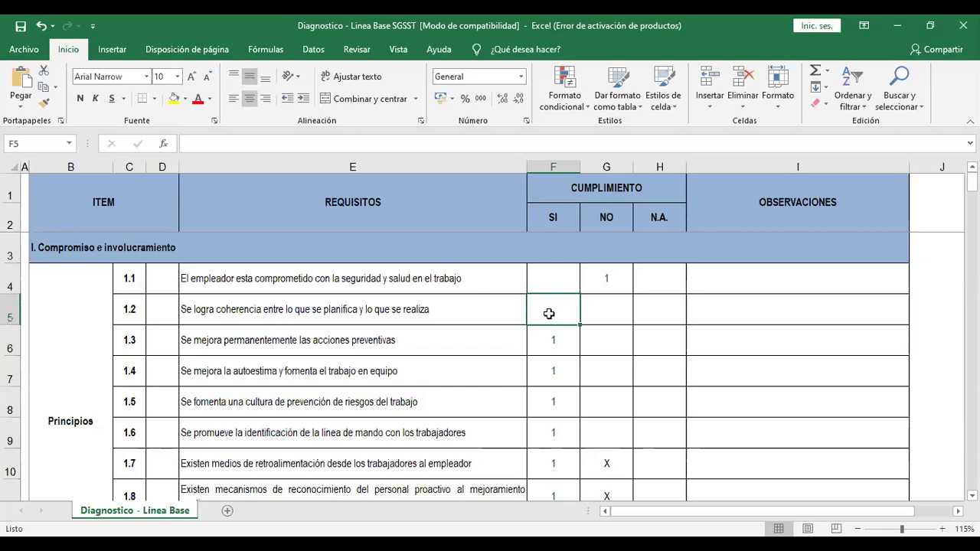
pyautogui.press('Right')
pyautogui.write('1')
pyautogui.press('Return')
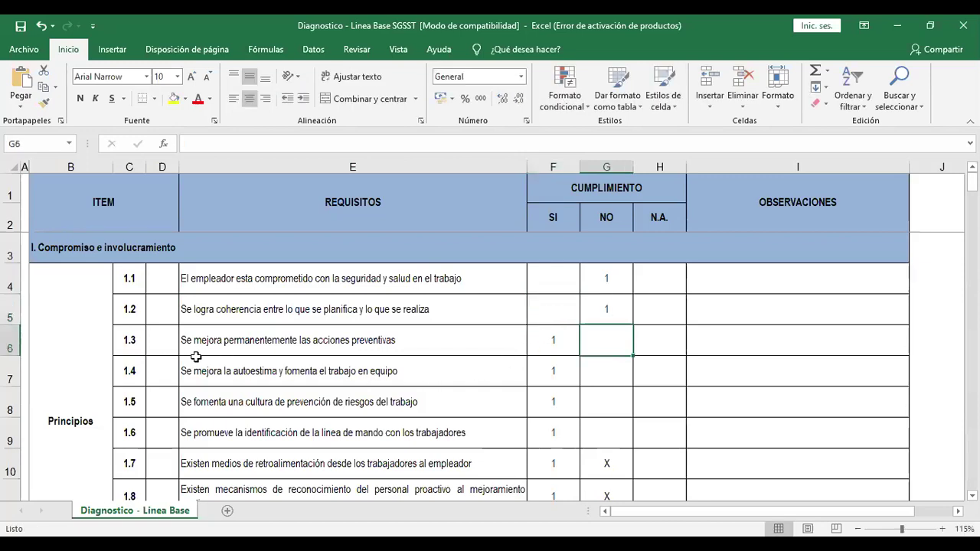
# - Change requirement 1.3, on permanently improving preventive actions, from SI to NO with a 1
pyautogui.click(277, 351)
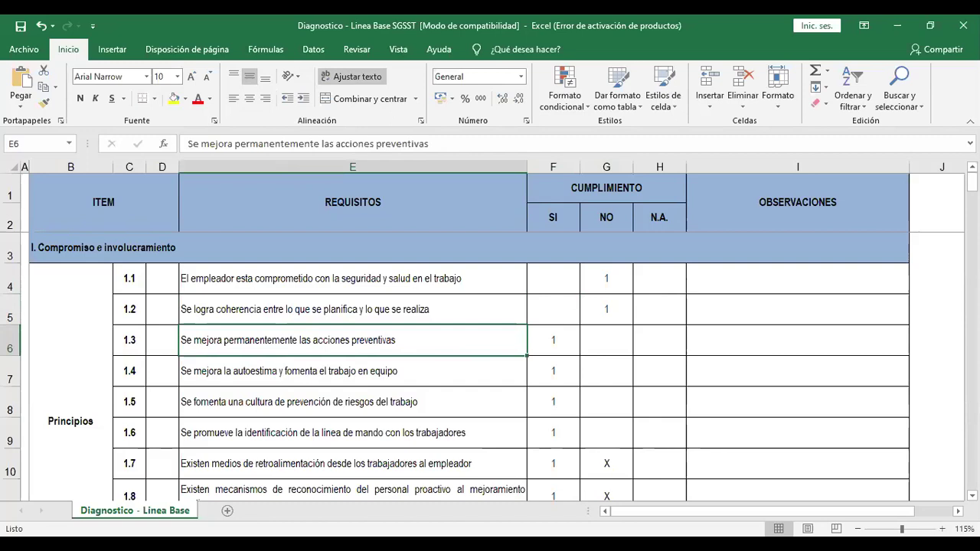
pyautogui.scroll(-2, 701, 447)
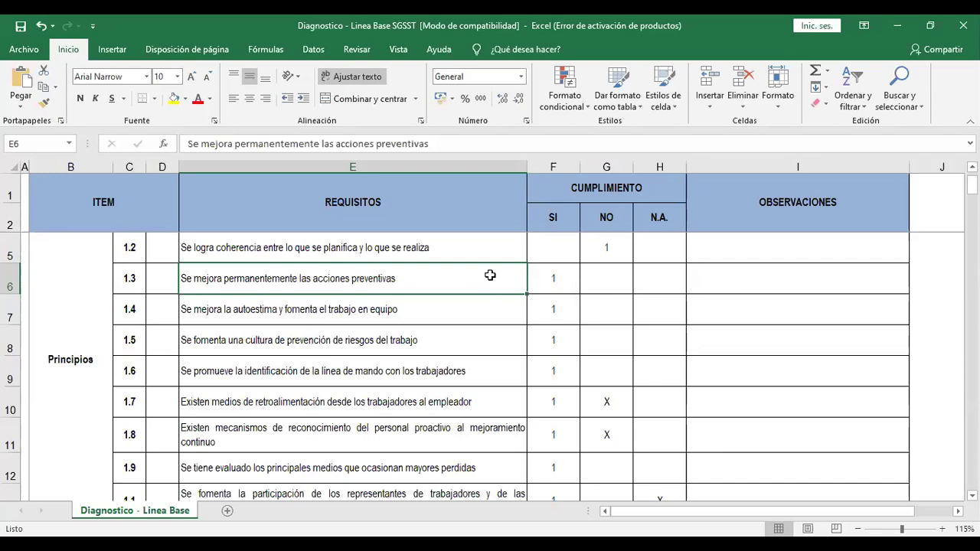
pyautogui.click(555, 280)
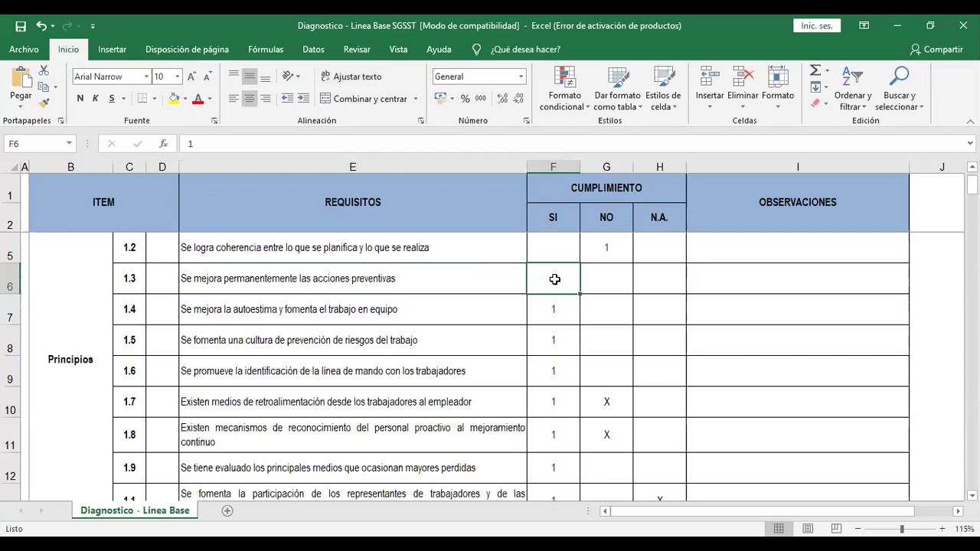
pyautogui.press('Delete')
pyautogui.press('Right')
pyautogui.write('1')
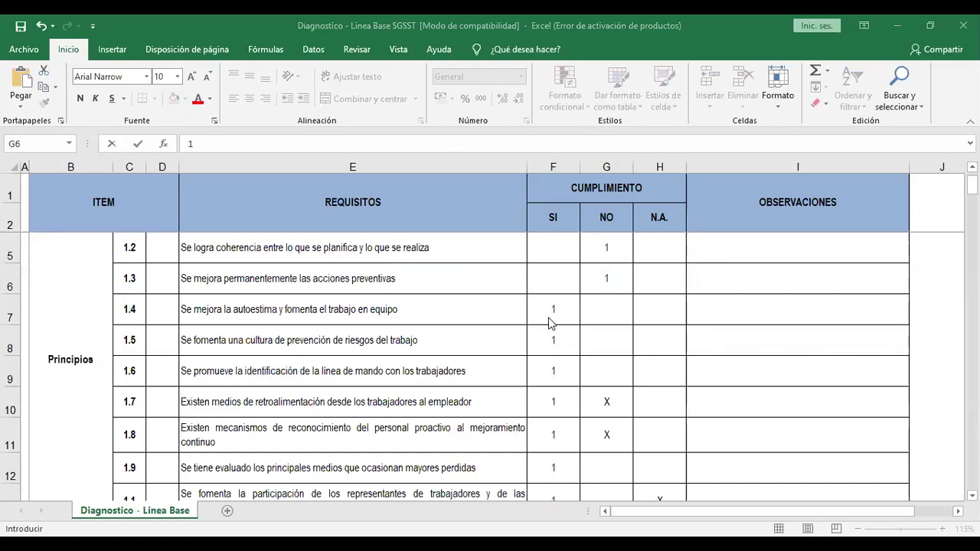
# - Change requirement 1.4, on self-esteem and teamwork, from SI to NO by clearing SI and entering 1 under NO
pyautogui.click(546, 315)
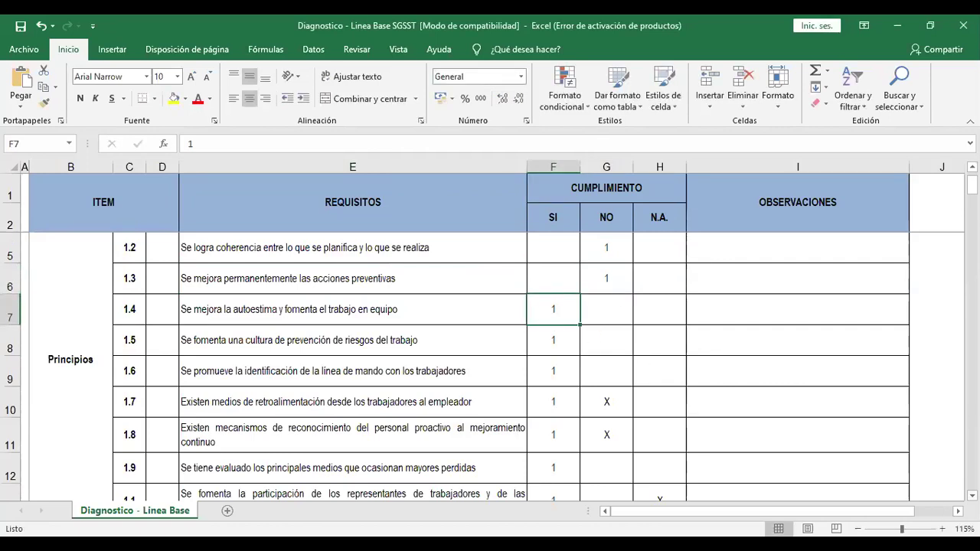
pyautogui.scroll(-1, 490, 367)
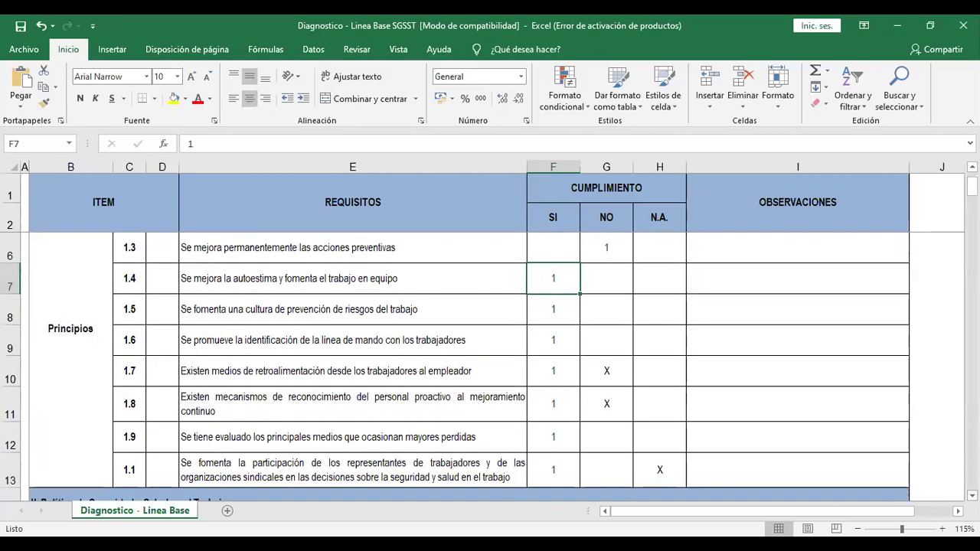
pyautogui.click(379, 287)
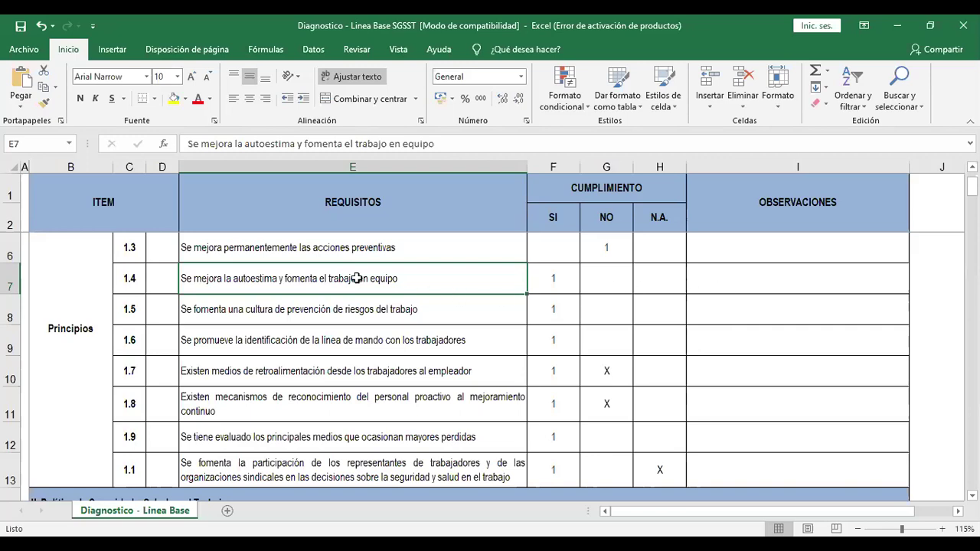
pyautogui.scroll(1, 352, 278)
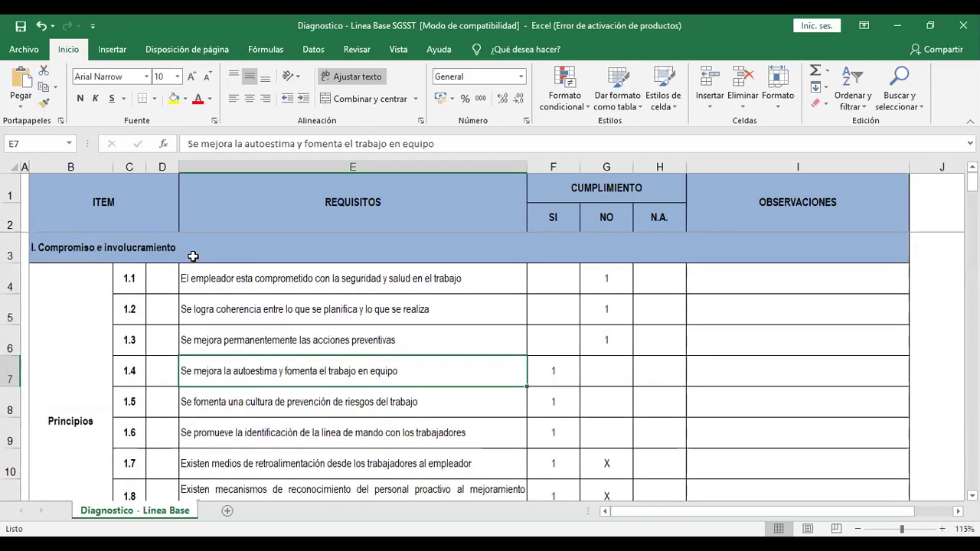
pyautogui.scroll(-1, 356, 313)
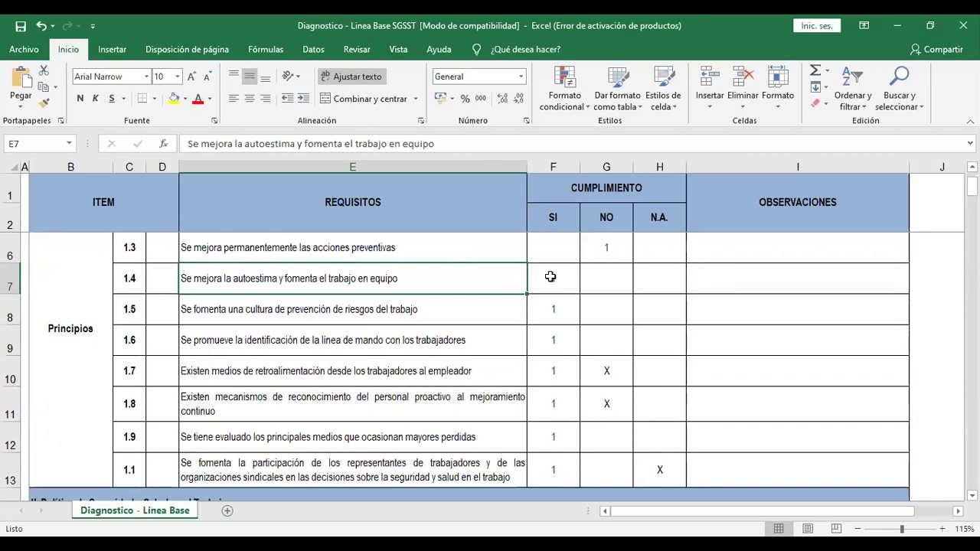
pyautogui.click(550, 277)
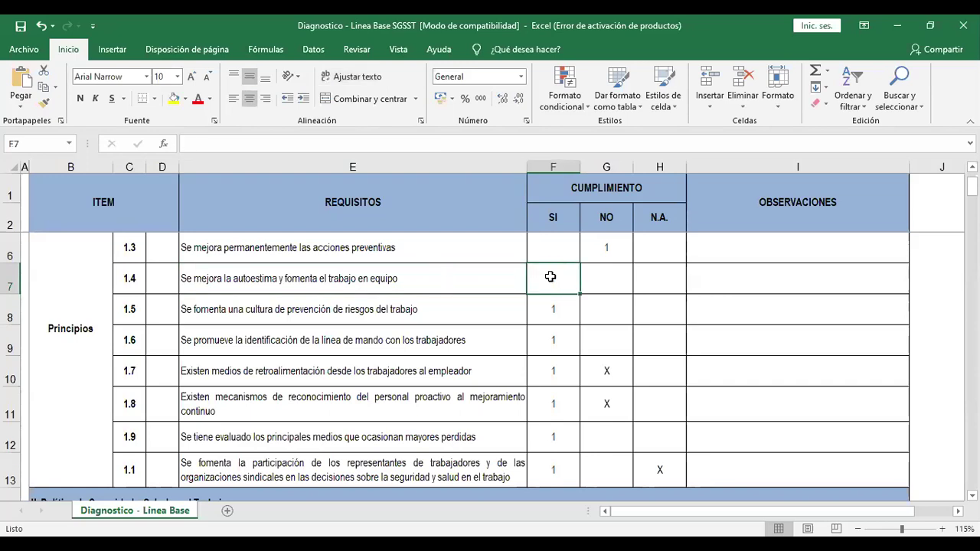
pyautogui.press('Right')
pyautogui.write('1')
pyautogui.press('Return')
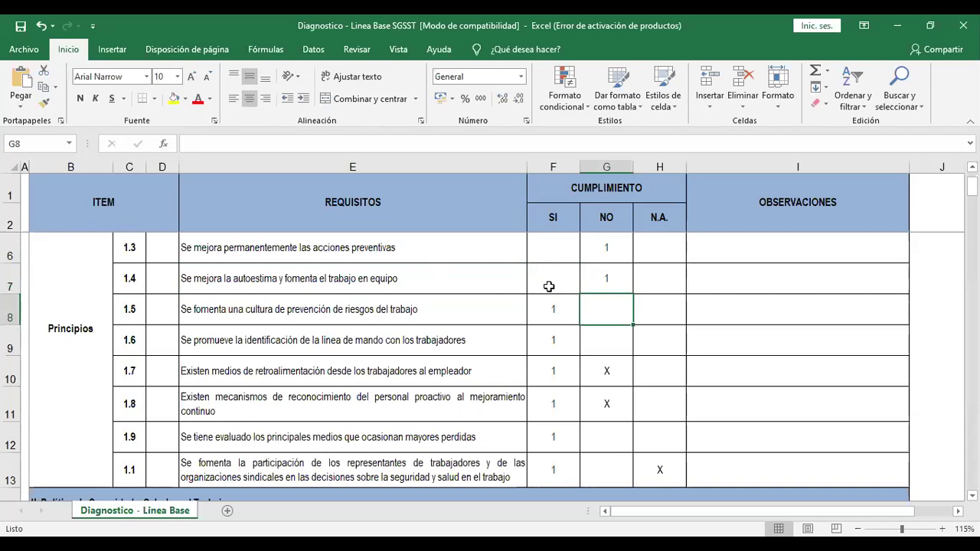
# - Clear the SI mark of requirement 1.5, on risk prevention culture, and enter 1 under NO
pyautogui.click(551, 311)
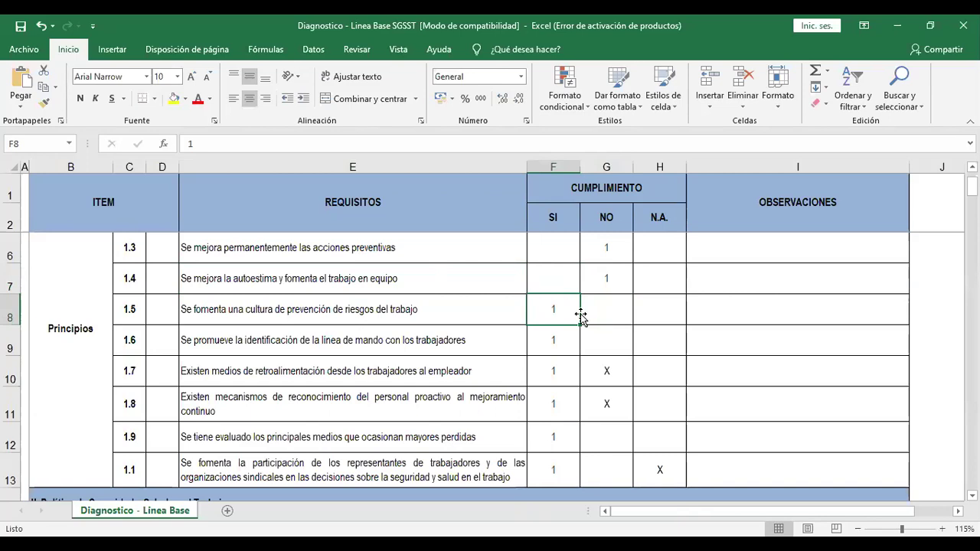
pyautogui.moveTo(581, 317); pyautogui.dragTo(582, 315)
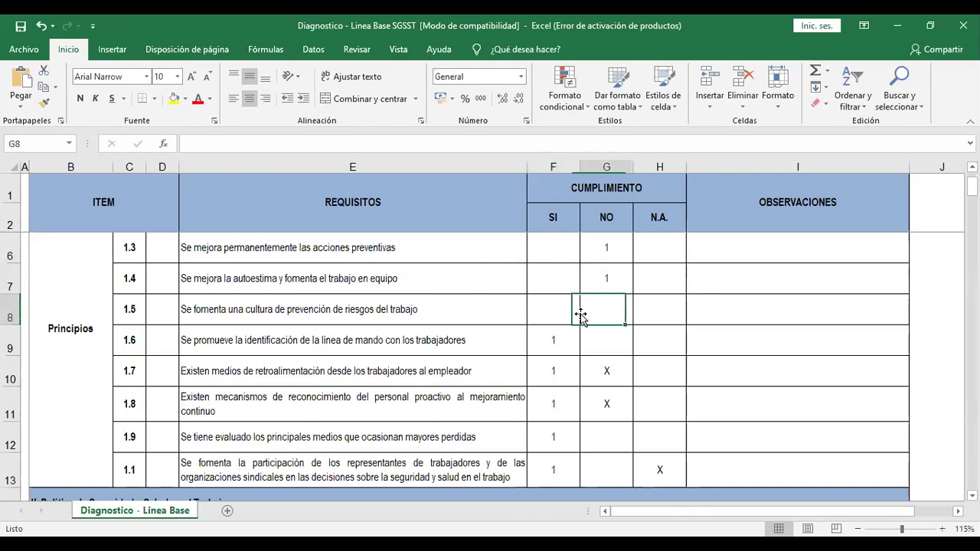
pyautogui.write('1')
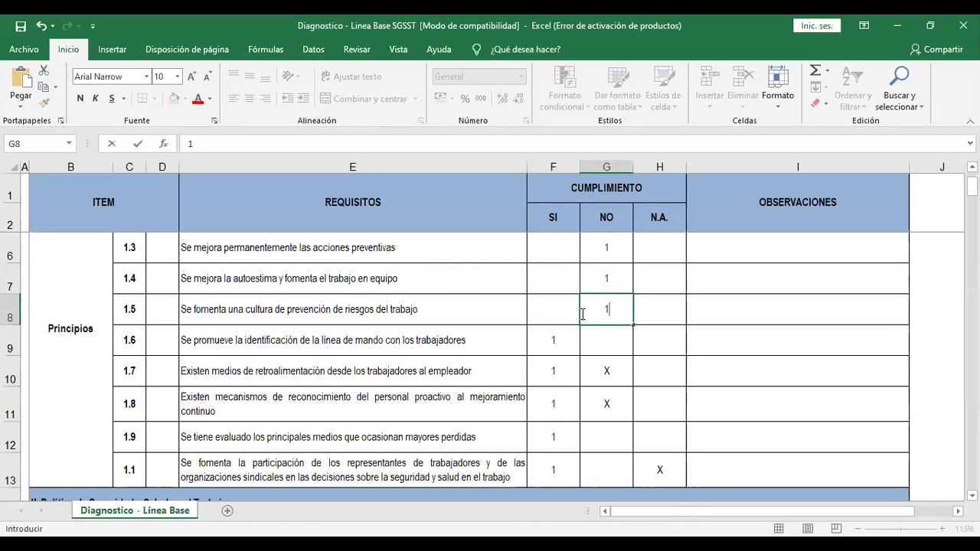
# - Clear the X marks from the NO cells of requirements 1.7 and 1.8 and from the N.A. cell in row 13
pyautogui.press('Return')
pyautogui.press('Down')
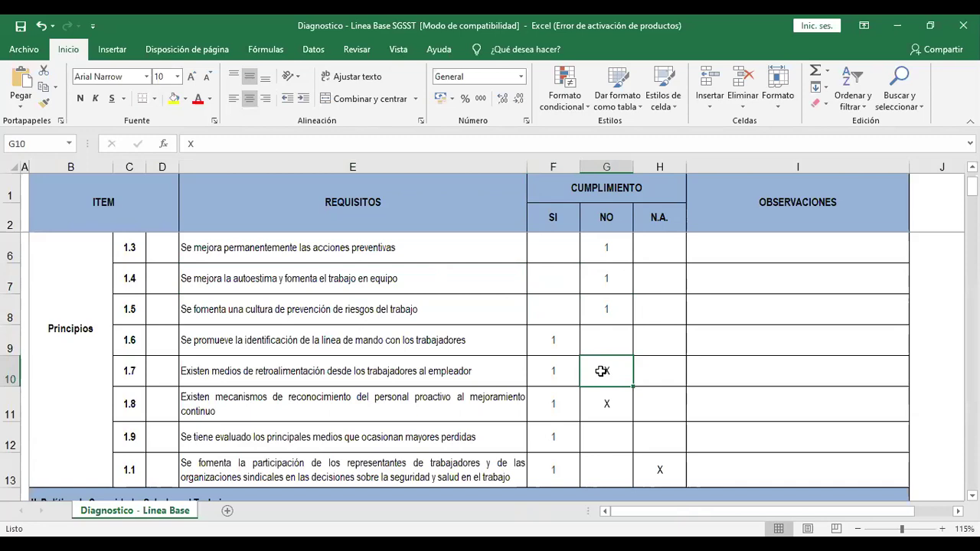
pyautogui.moveTo(602, 371); pyautogui.dragTo(604, 400)
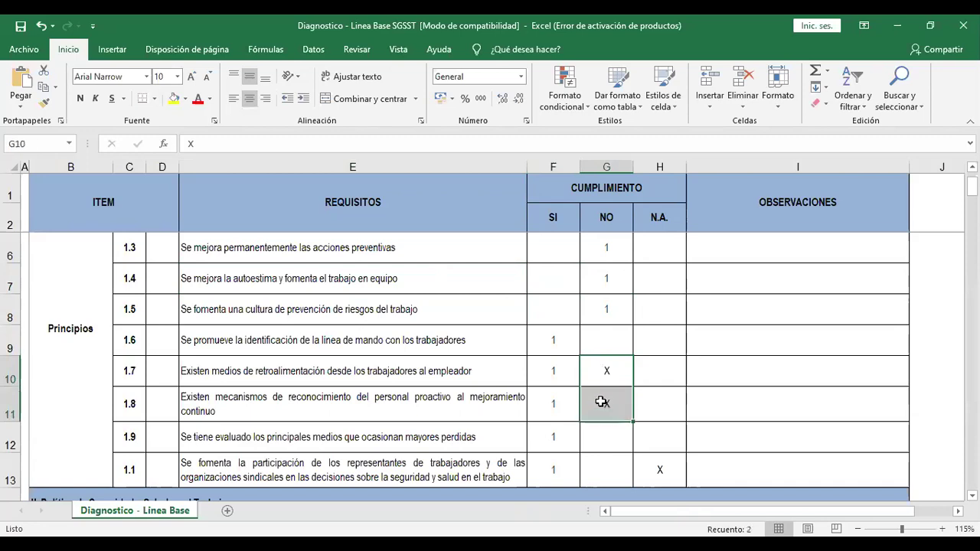
pyautogui.press('Delete')
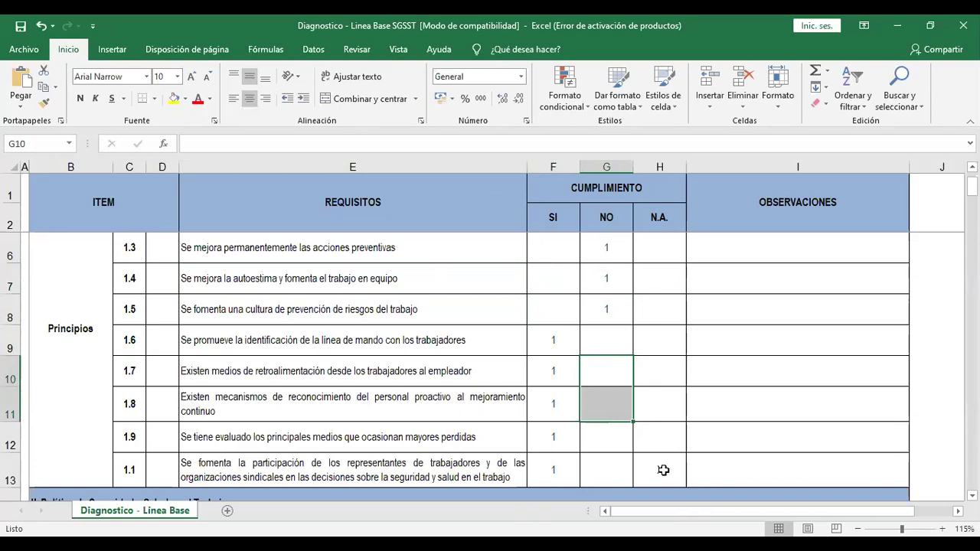
pyautogui.click(663, 471)
pyautogui.press('Delete')
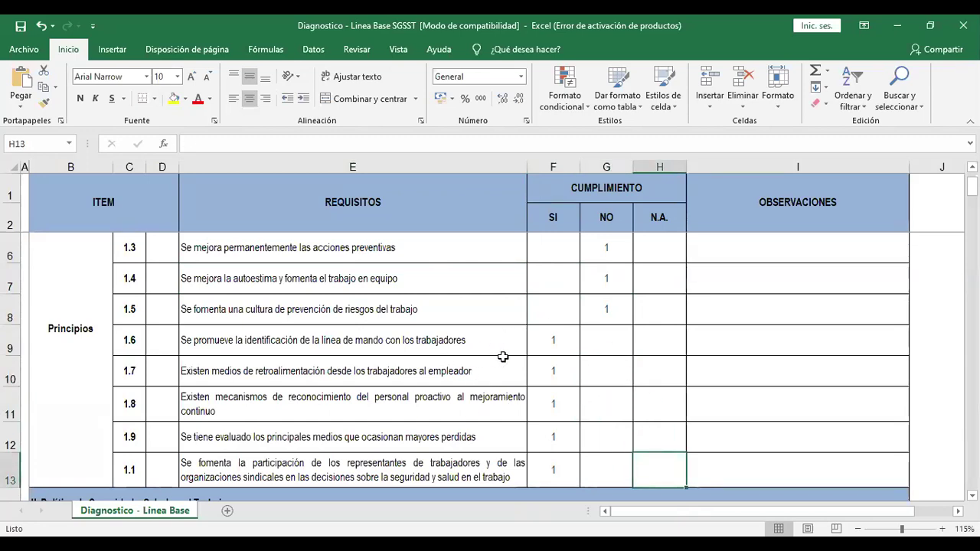
# - Change requirement 1.7, on feedback from workers to the employer, from SI to NO with a 1, leaving 1.6 under SI
pyautogui.click(559, 344)
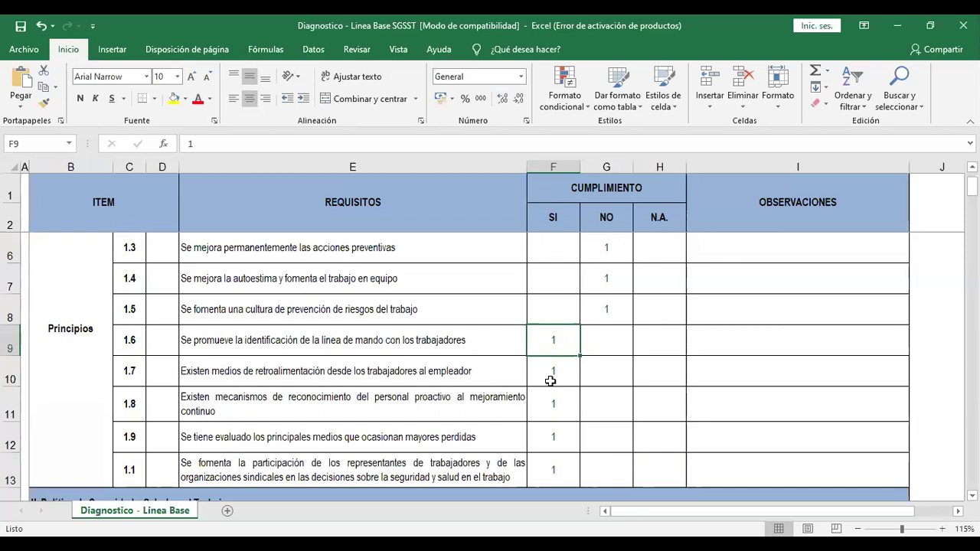
pyautogui.click(551, 380)
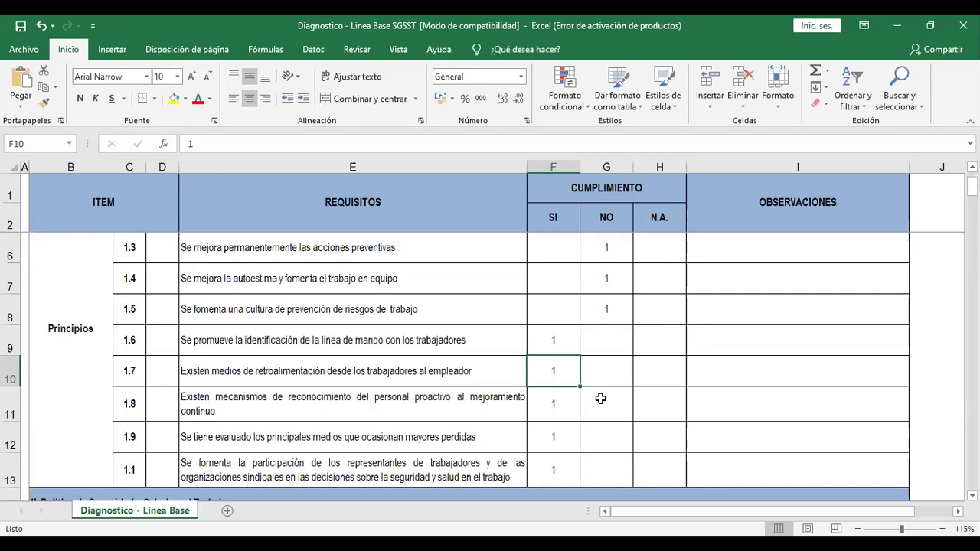
pyautogui.press('Delete')
pyautogui.press('Right')
pyautogui.write('1')
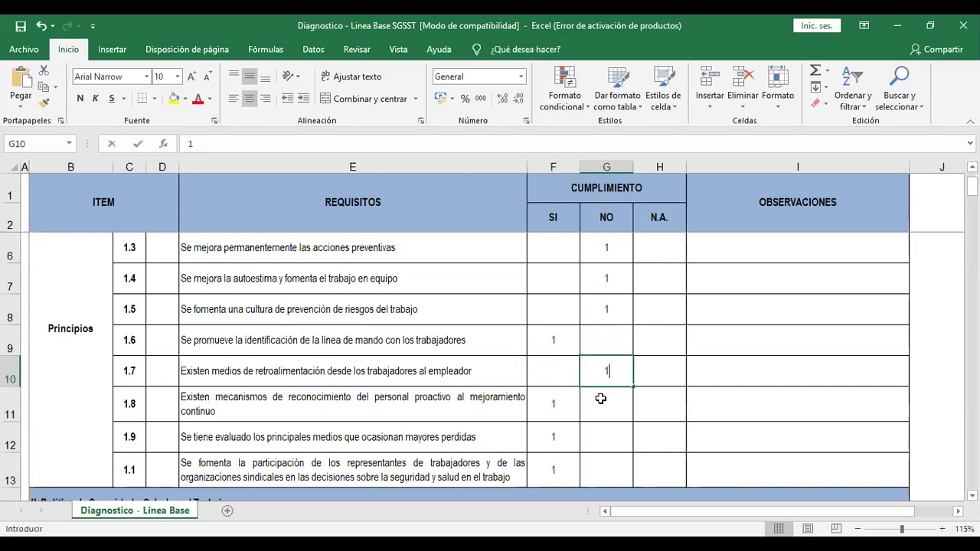
pyautogui.press('Return')
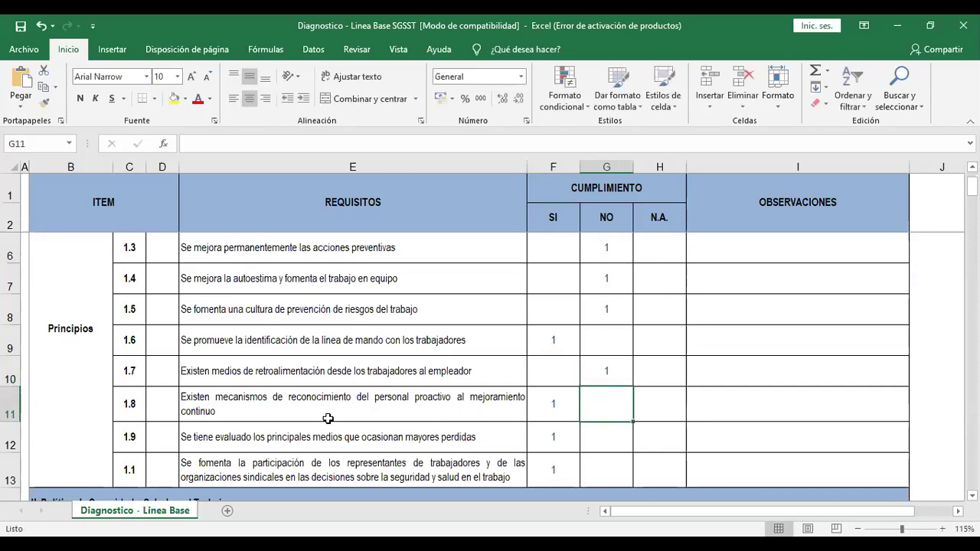
# - Keep requirement 1.8 under SI and change 1.9, on evaluating the main causes of losses, to NO with a 1
pyautogui.scroll(-1, 327, 410)
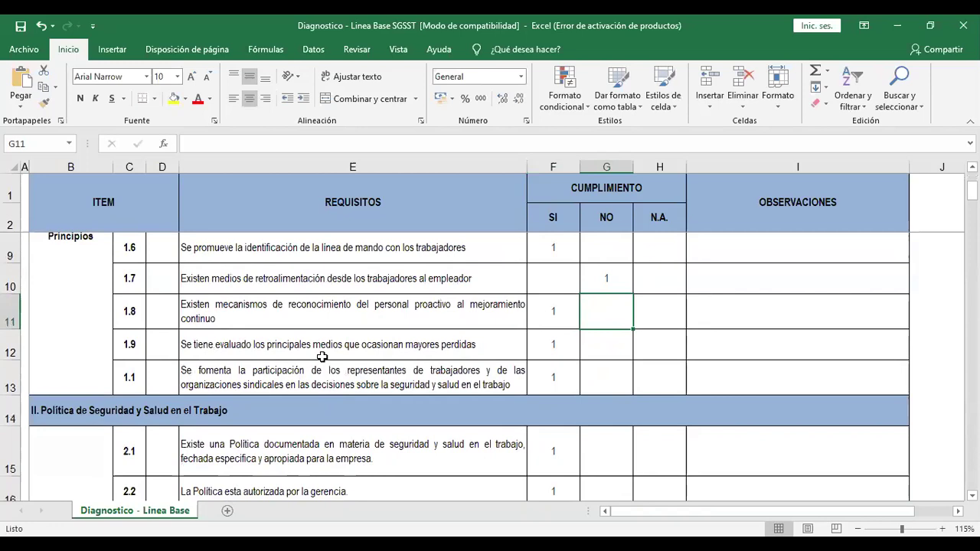
pyautogui.click(321, 320)
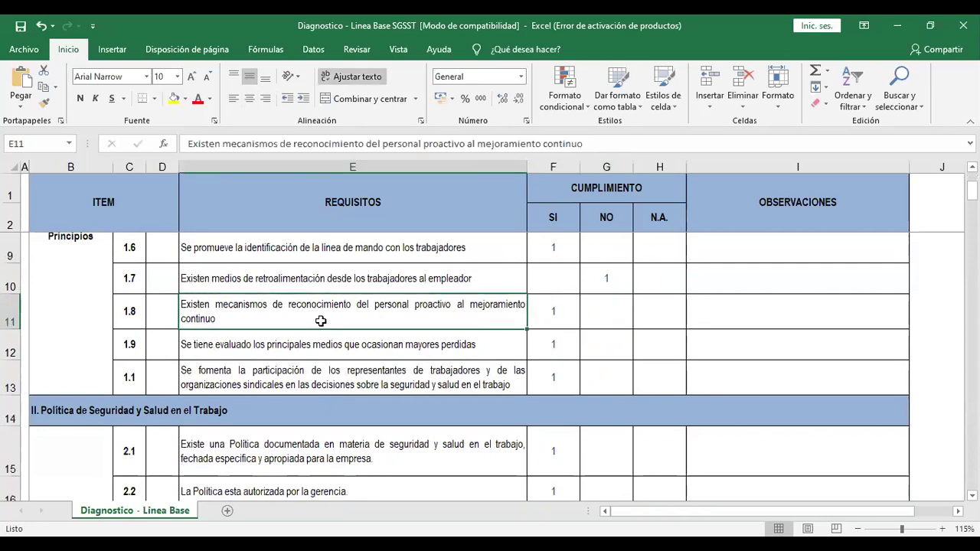
pyautogui.click(541, 316)
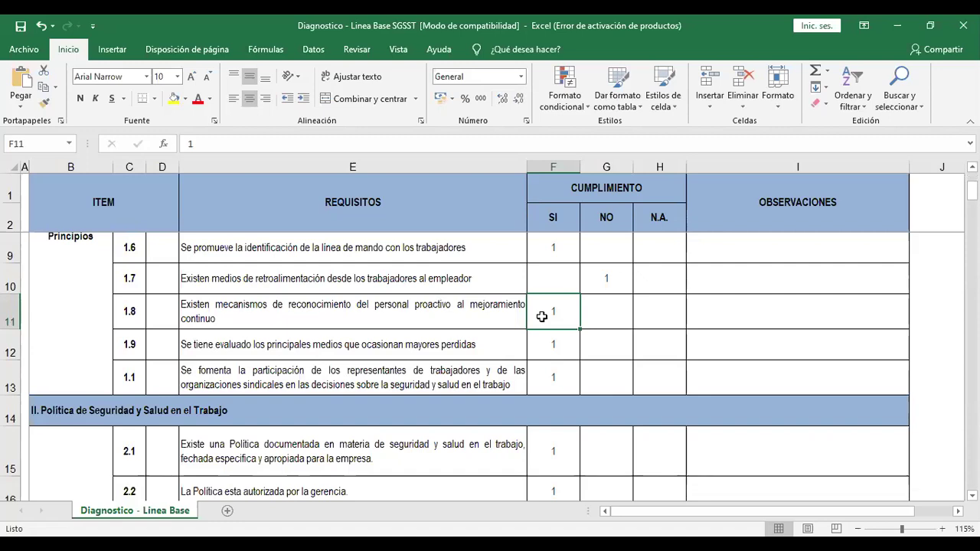
pyautogui.click(190, 351)
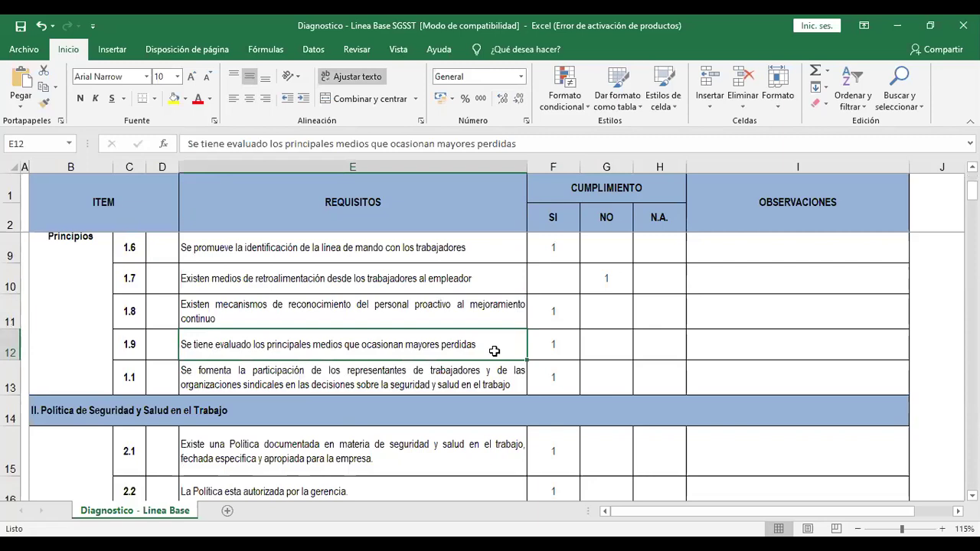
pyautogui.click(561, 348)
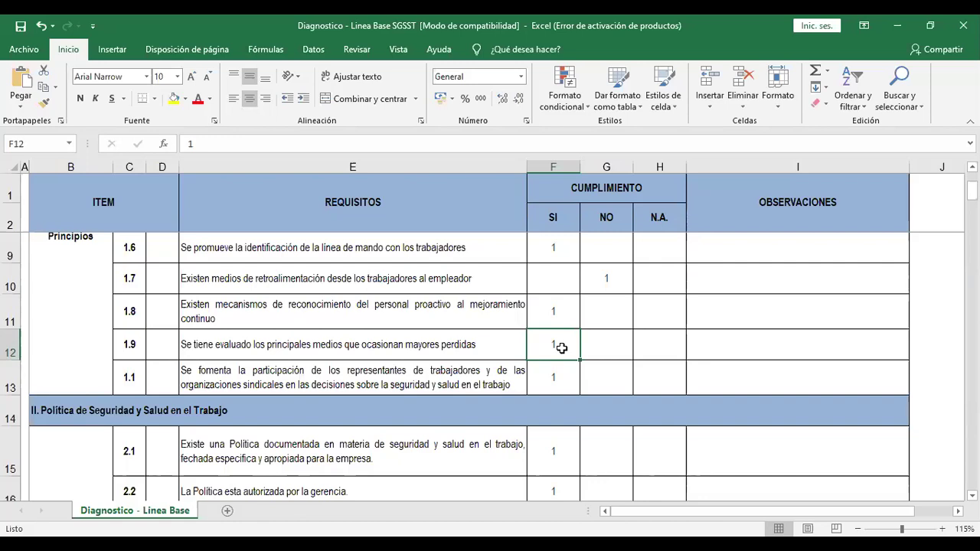
pyautogui.press('Delete')
pyautogui.press('Right')
pyautogui.write('1')
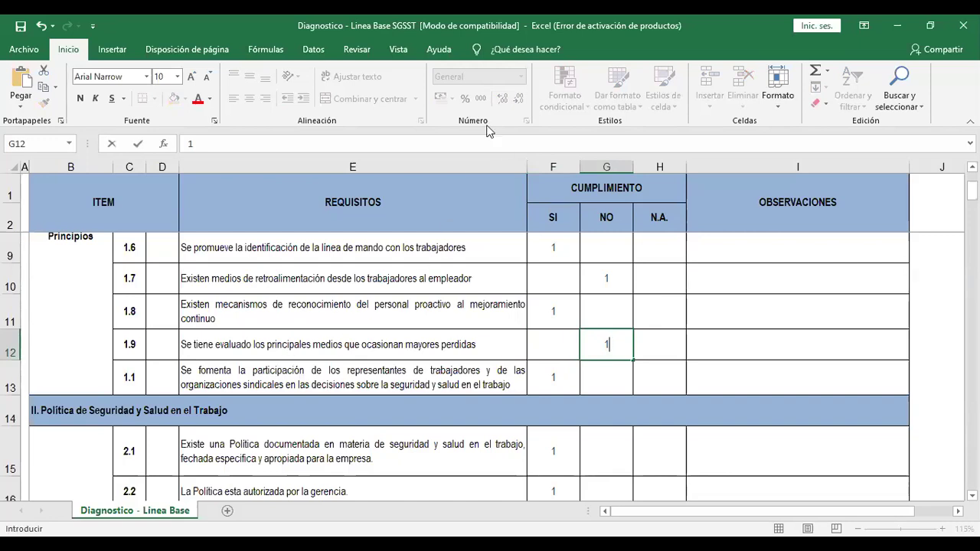
# - Rate the last Principios requirement, on participation of worker representatives and unions, as not met by clearing SI and entering 1 under NO
pyautogui.click(296, 384)
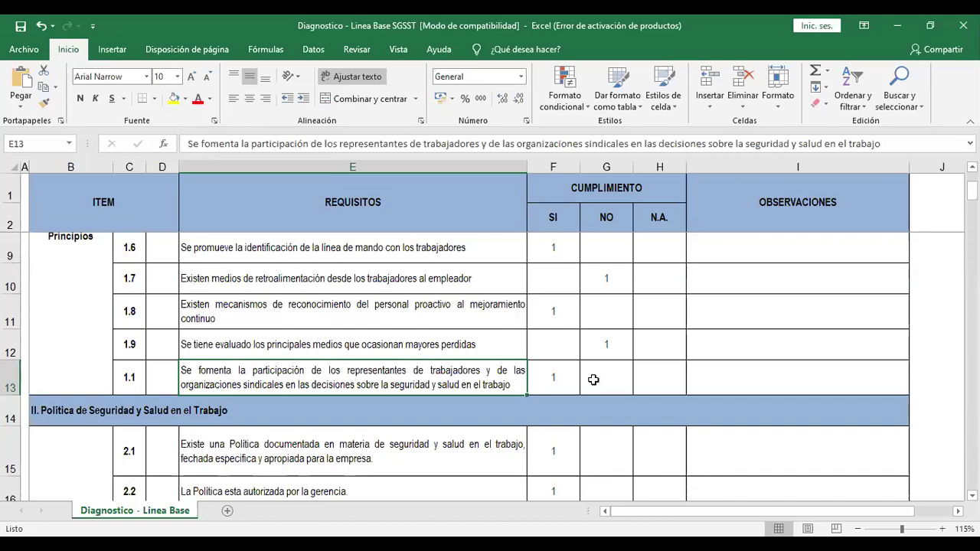
pyautogui.press('Right')
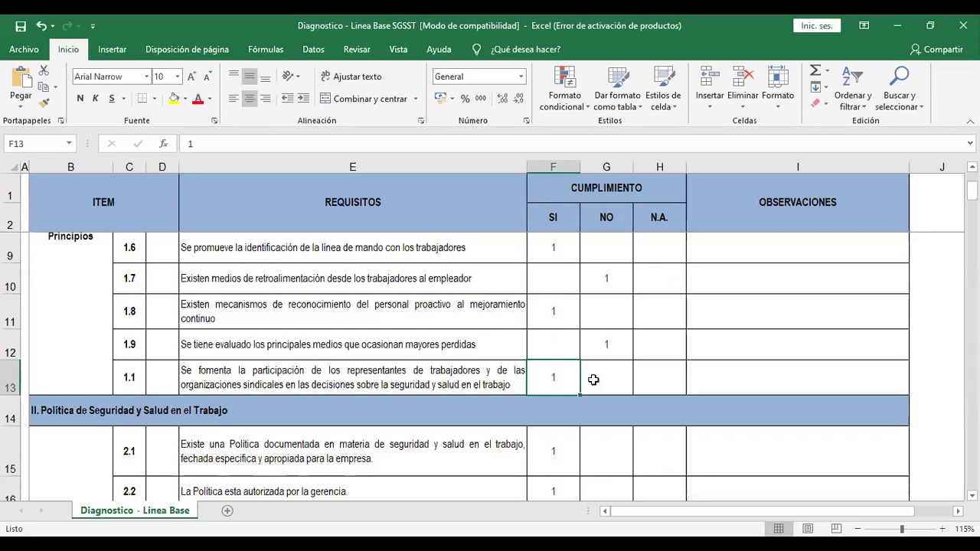
pyautogui.press('Delete')
pyautogui.click(594, 380)
pyautogui.write('1')
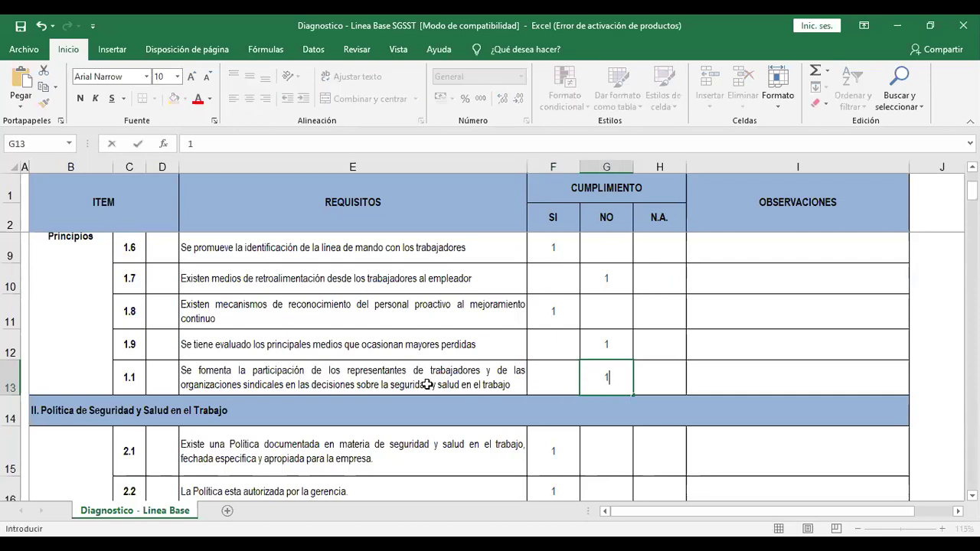
pyautogui.scroll(3, 335, 375)
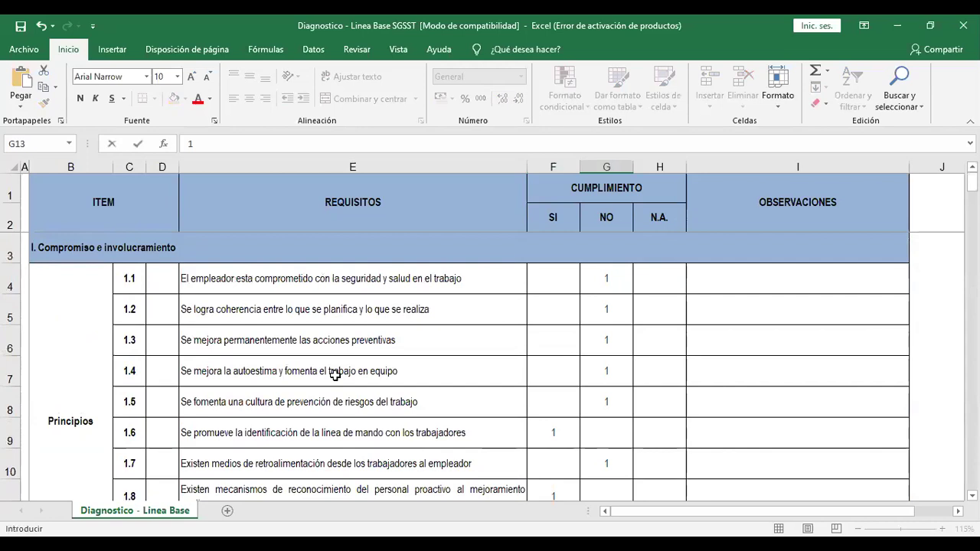
pyautogui.scroll(-3, 335, 374)
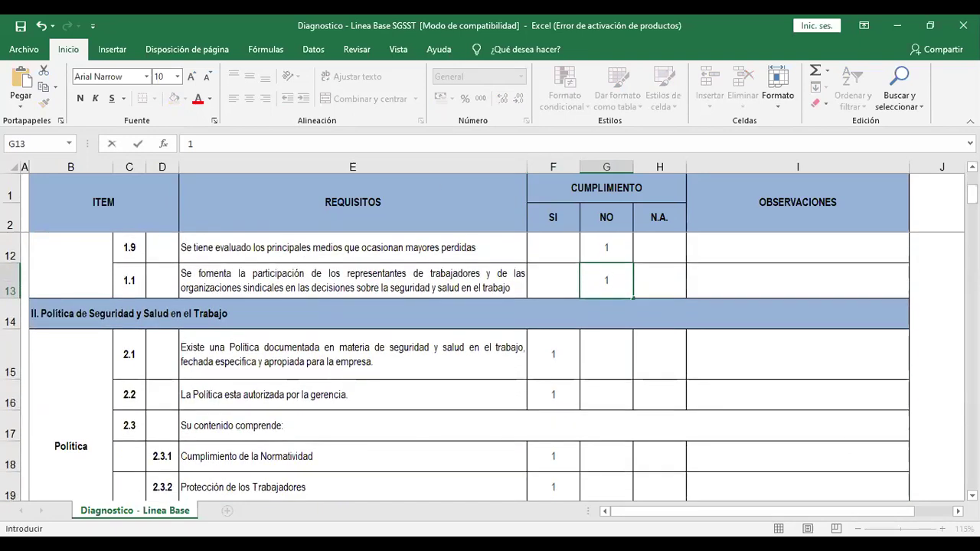
pyautogui.scroll(-1, 490, 366)
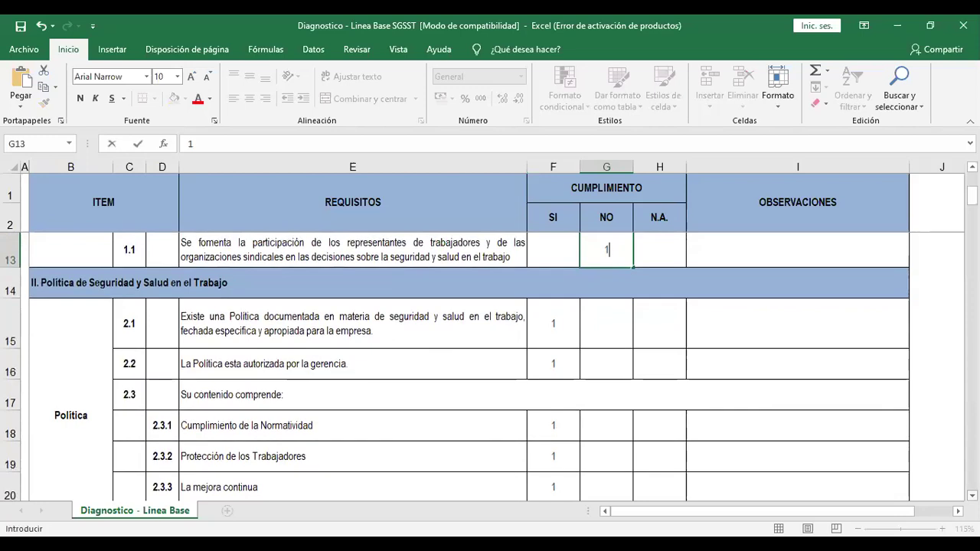
pyautogui.scroll(-1, 490, 366)
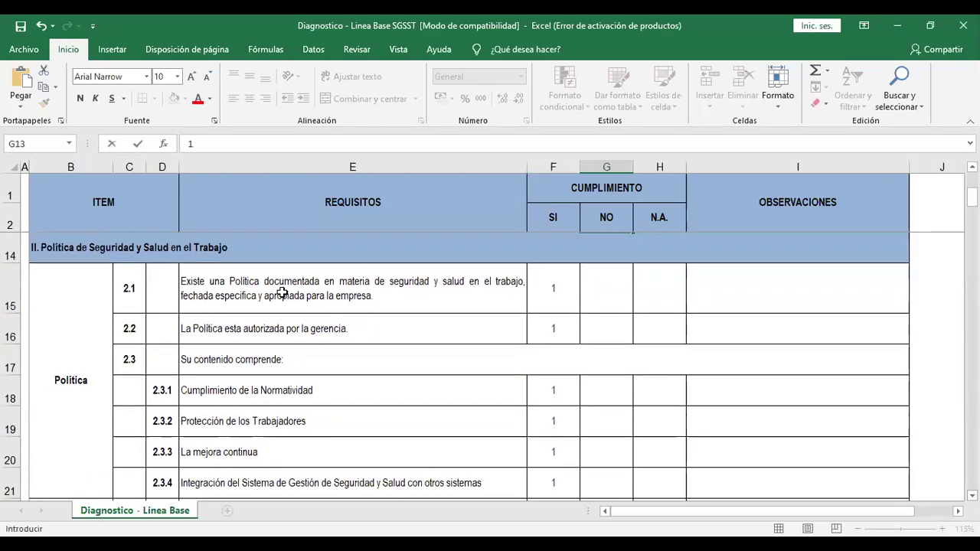
pyautogui.click(80, 360)
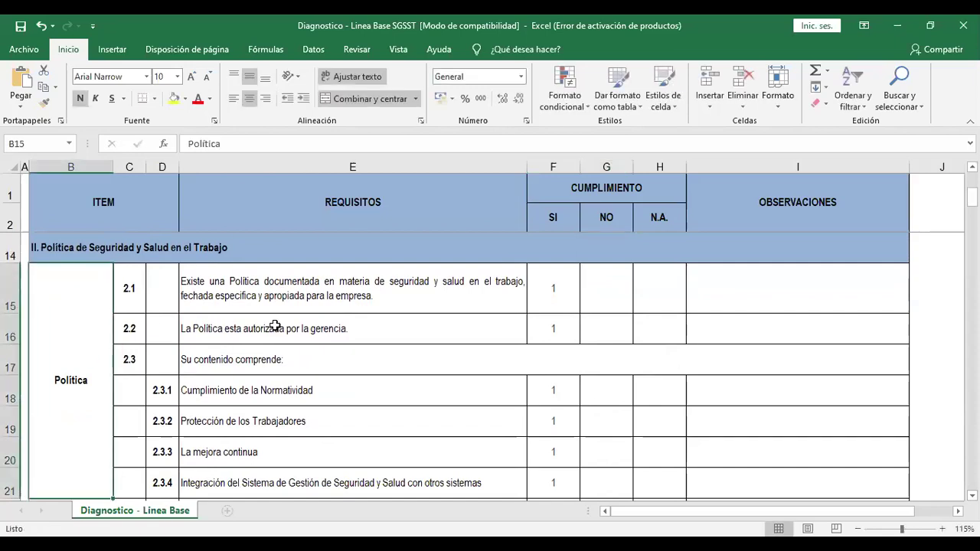
# - Review the Política requirements 2.1 to 2.3.4 and their SI ratings, rechecking the worker participation requirement in row 13
pyautogui.click(440, 298)
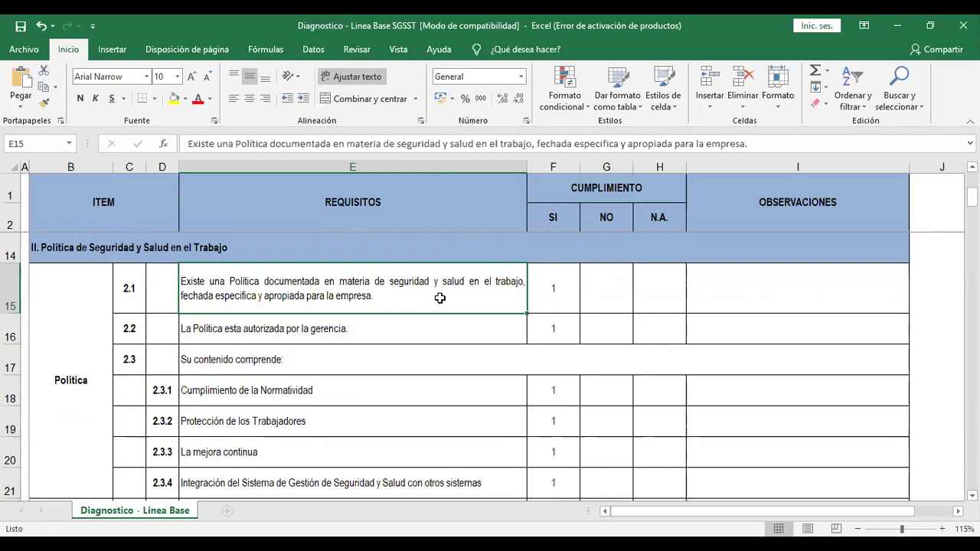
pyautogui.scroll(1, 441, 298)
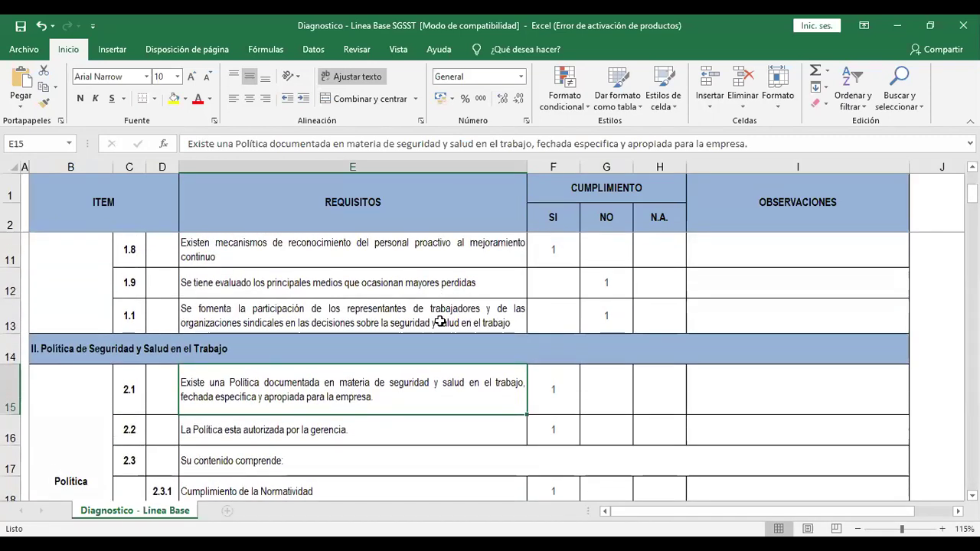
pyautogui.click(440, 321)
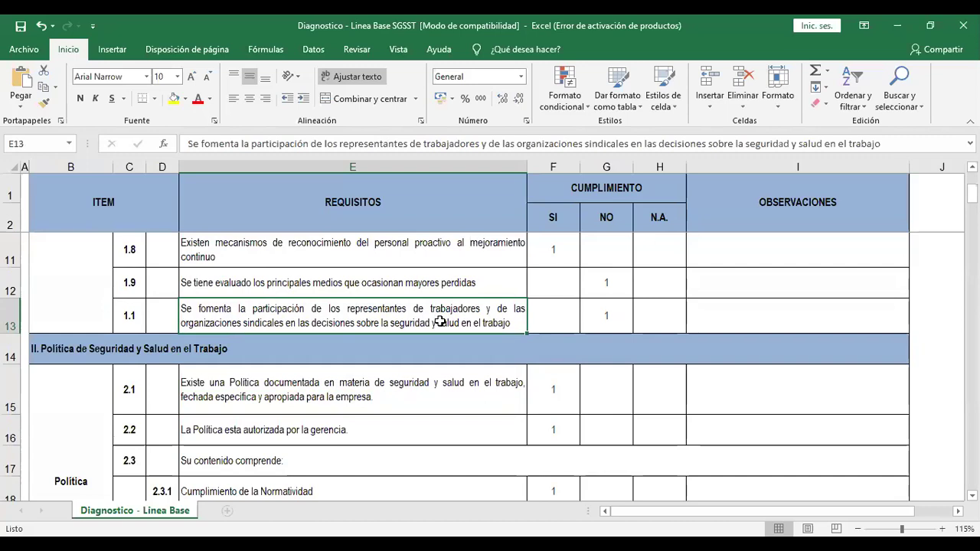
pyautogui.scroll(-1, 441, 321)
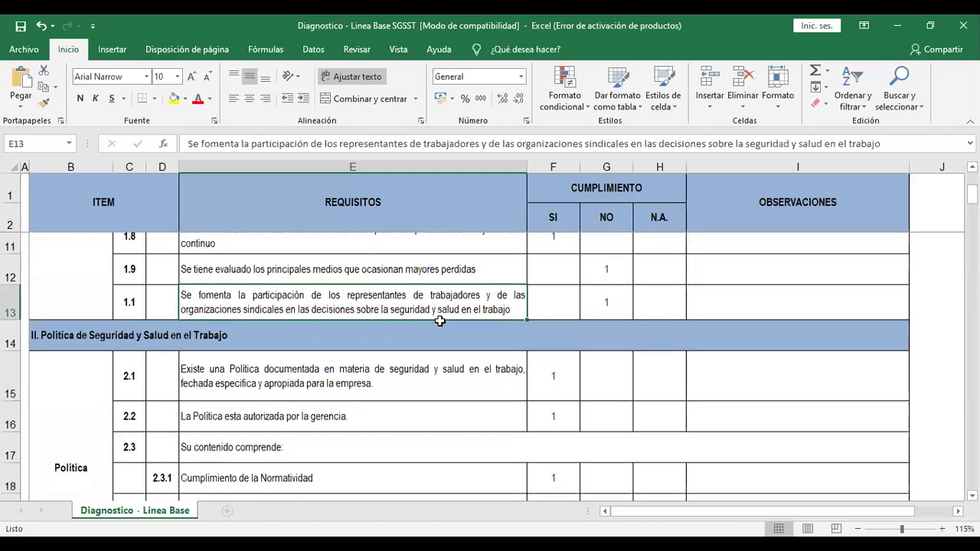
pyautogui.click(379, 304)
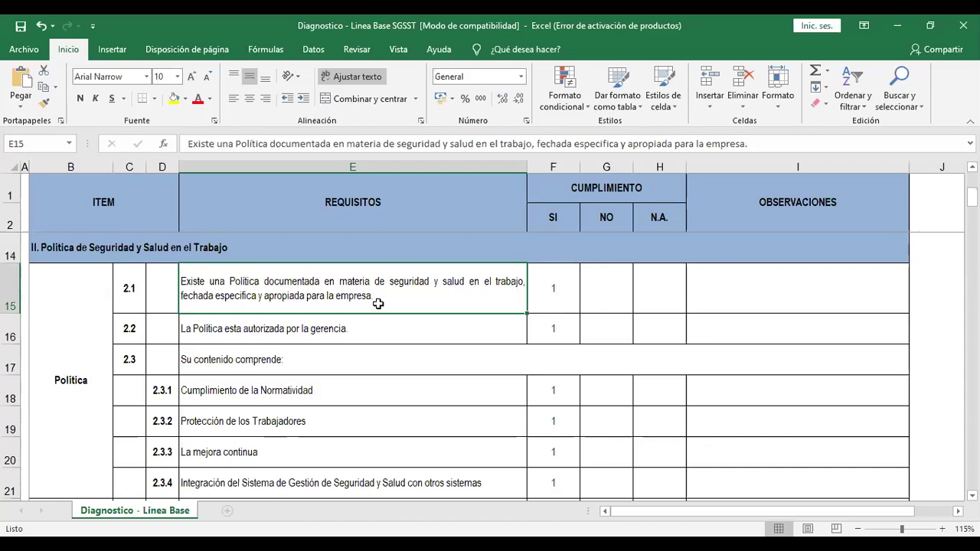
pyautogui.press('Right')
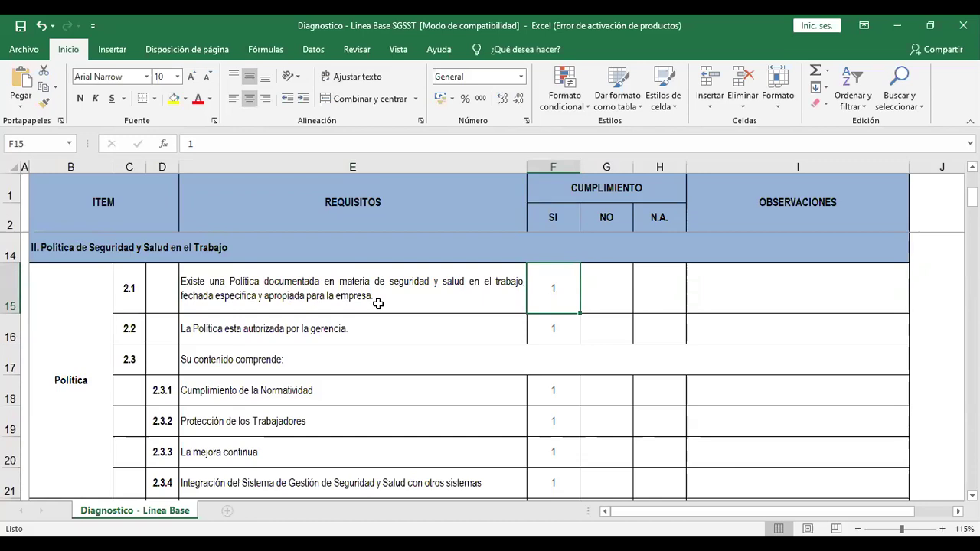
pyautogui.press('Down')
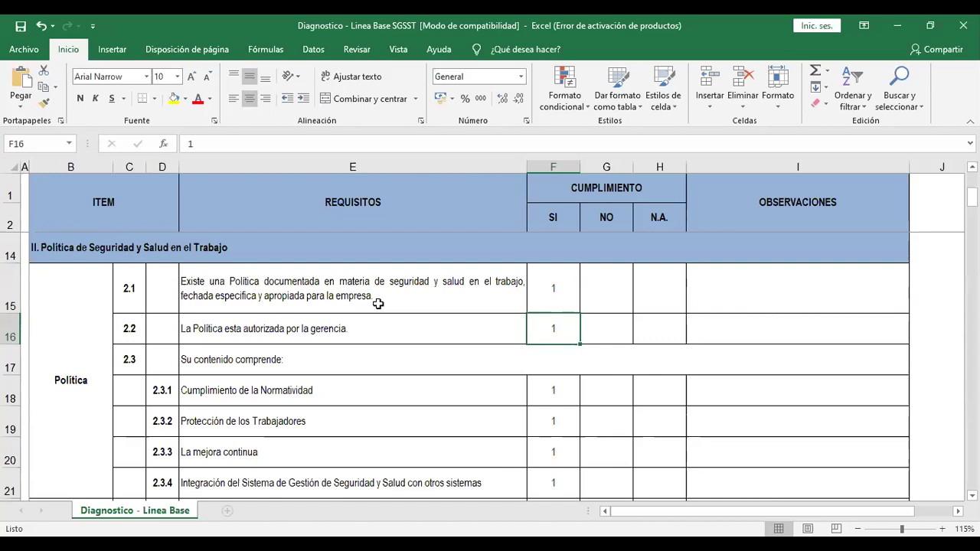
pyautogui.click(298, 366)
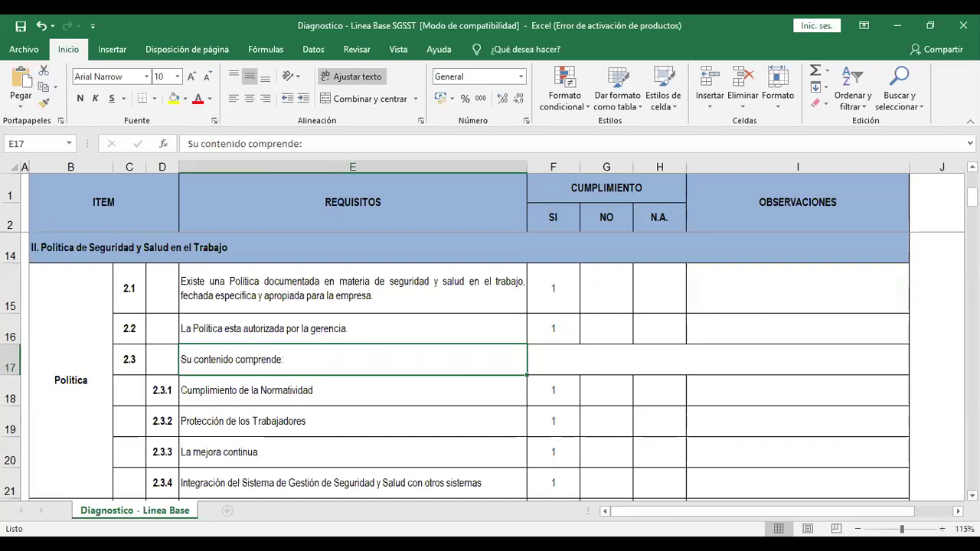
pyautogui.scroll(-2, 490, 353)
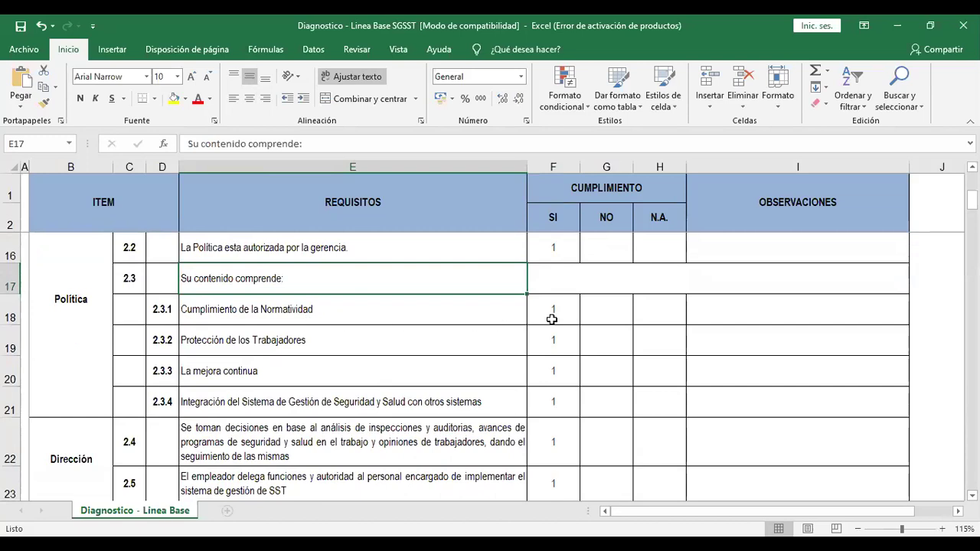
pyautogui.click(394, 311)
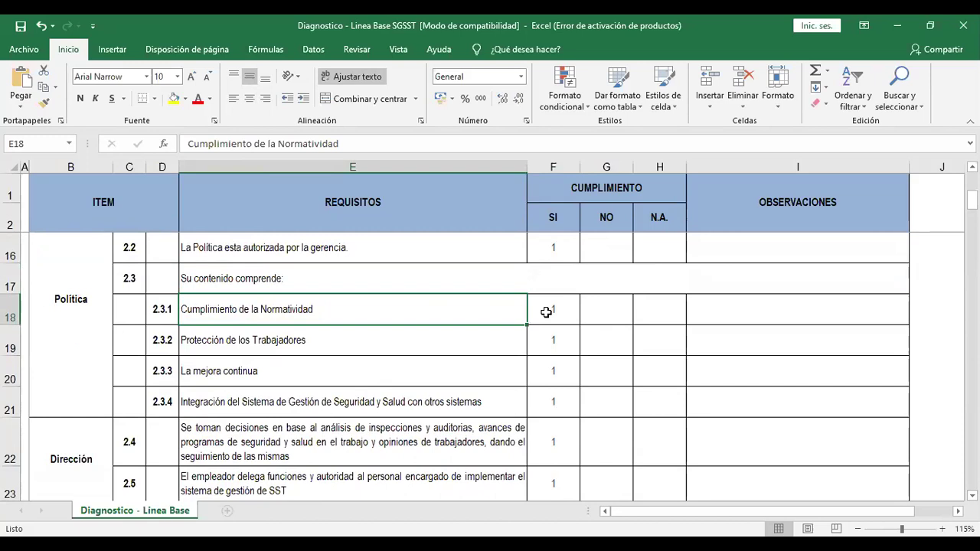
pyautogui.click(363, 348)
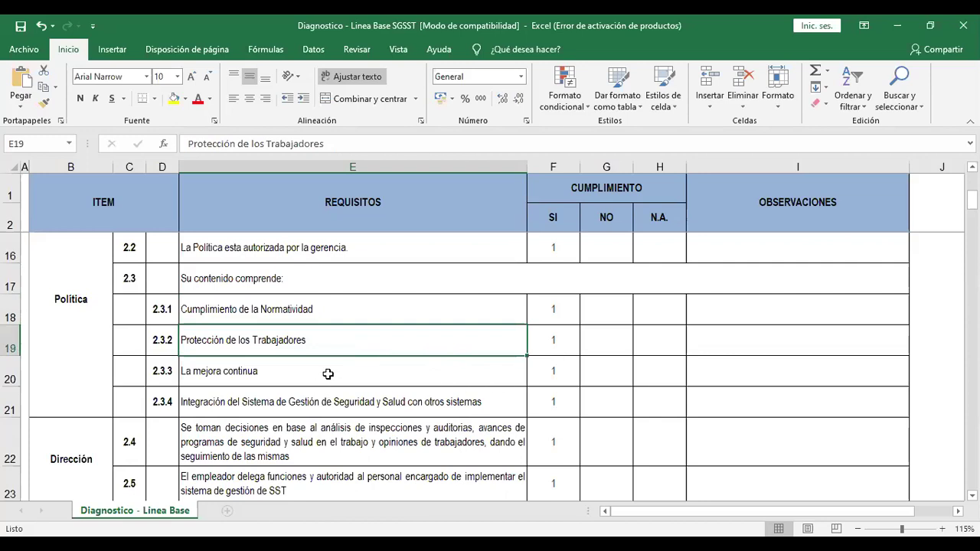
pyautogui.click(335, 371)
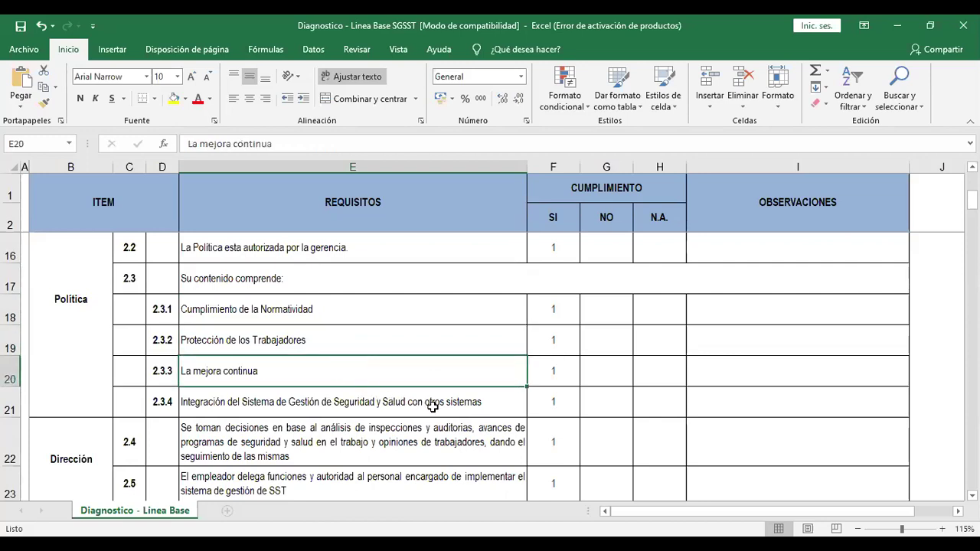
pyautogui.click(561, 405)
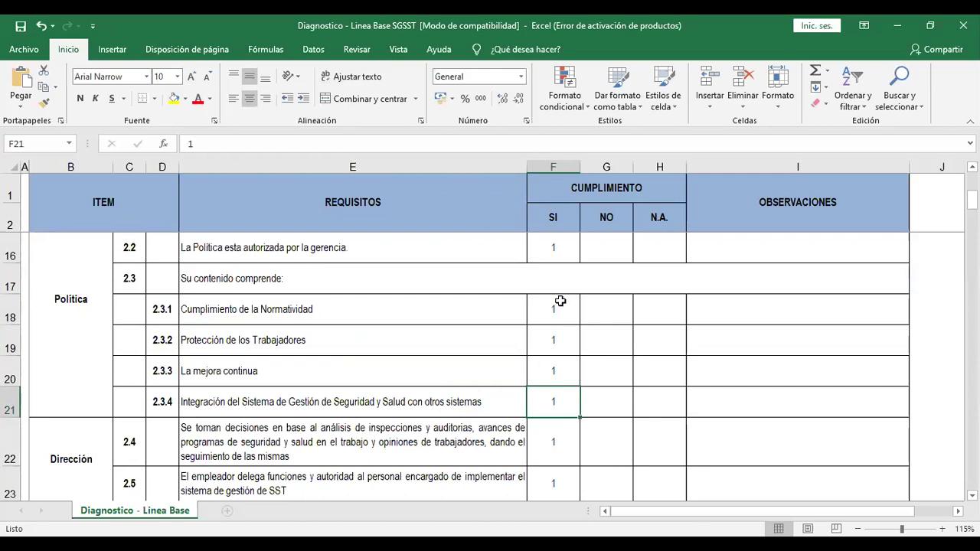
# - Review the SI ratings of Política requirements 2.2 to 2.3.4 and read Dirección requirement 2.4 on decisions based on inspections and audits
pyautogui.click(553, 245)
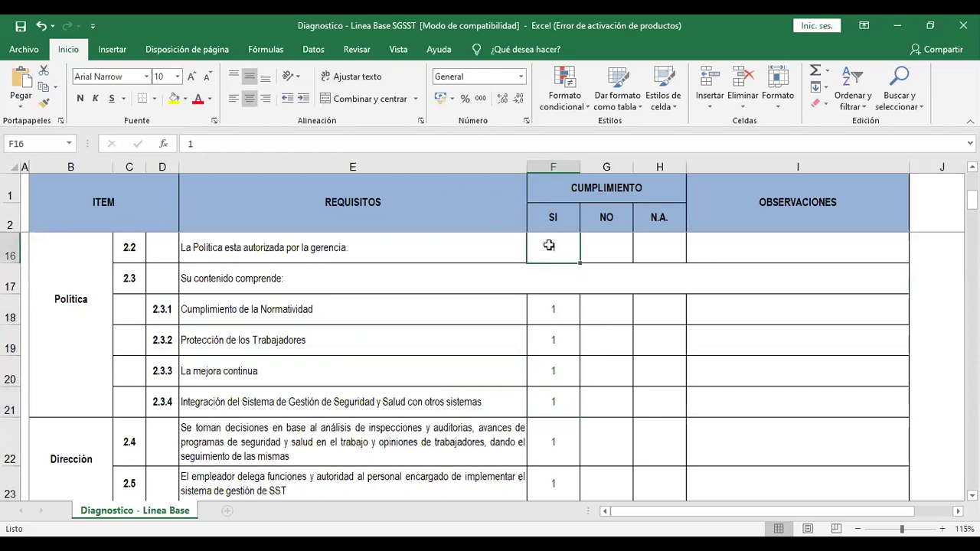
pyautogui.rightClick(553, 314)
pyautogui.click(554, 259)
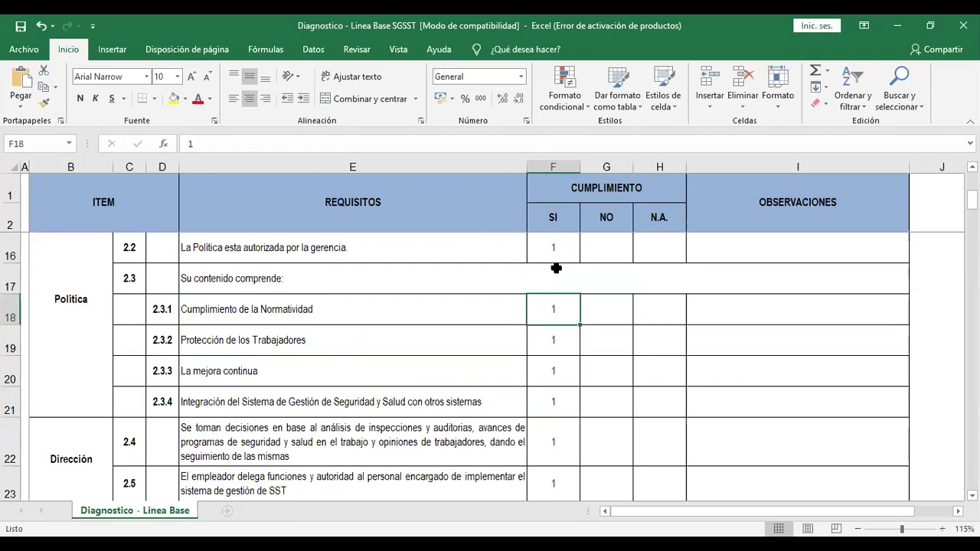
pyautogui.moveTo(558, 255); pyautogui.dragTo(559, 402)
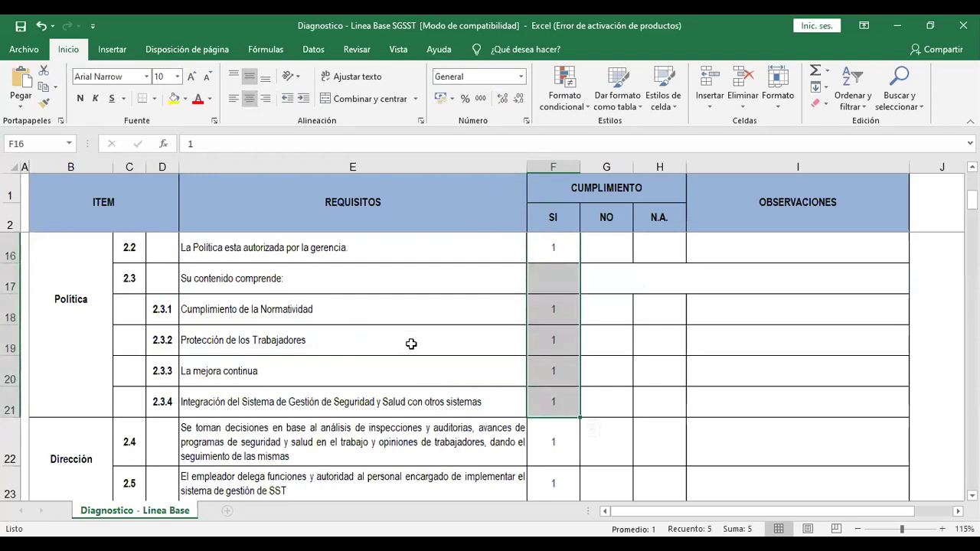
pyautogui.scroll(-1, 411, 343)
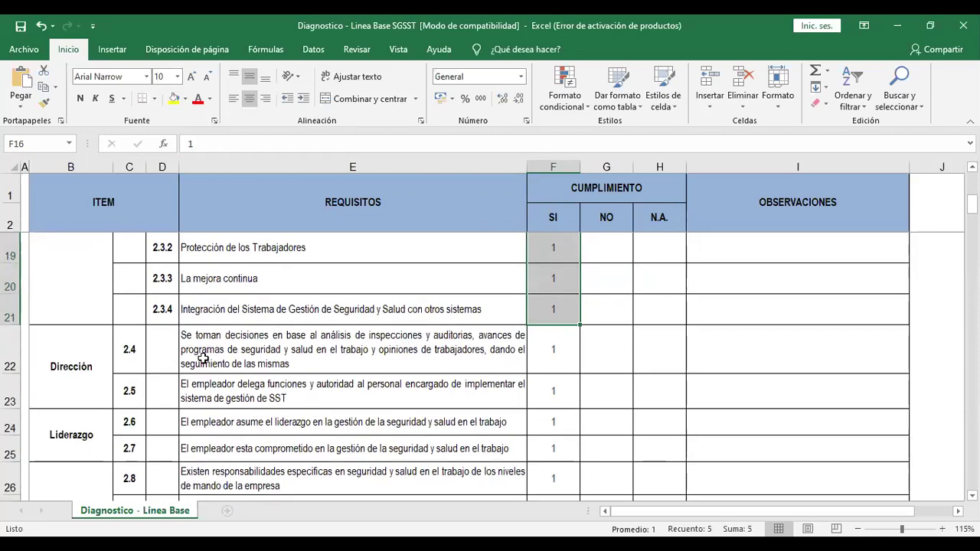
pyautogui.click(80, 395)
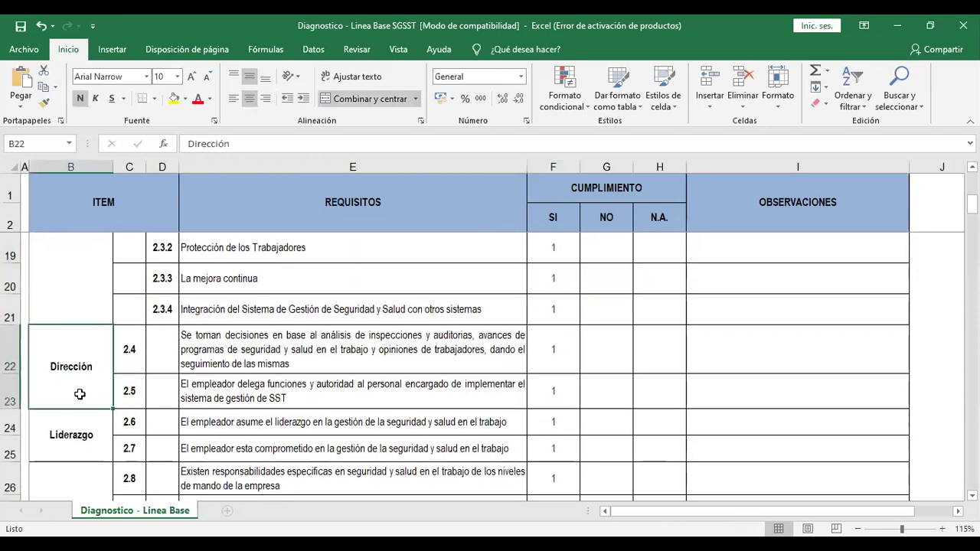
pyautogui.click(284, 359)
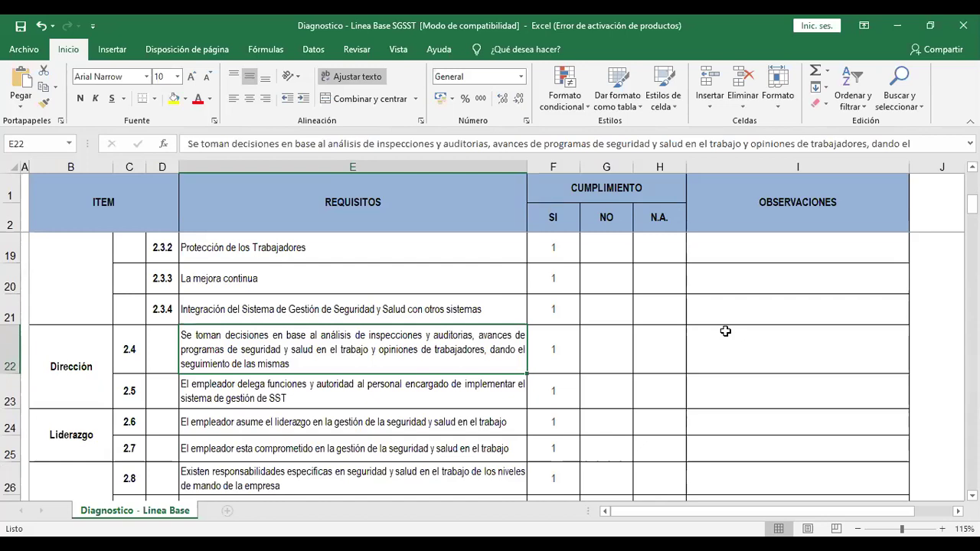
# - Change requirement 2.2, on the policy being authorised by management, from SI to NO with a centred 1
pyautogui.scroll(1, 440, 328)
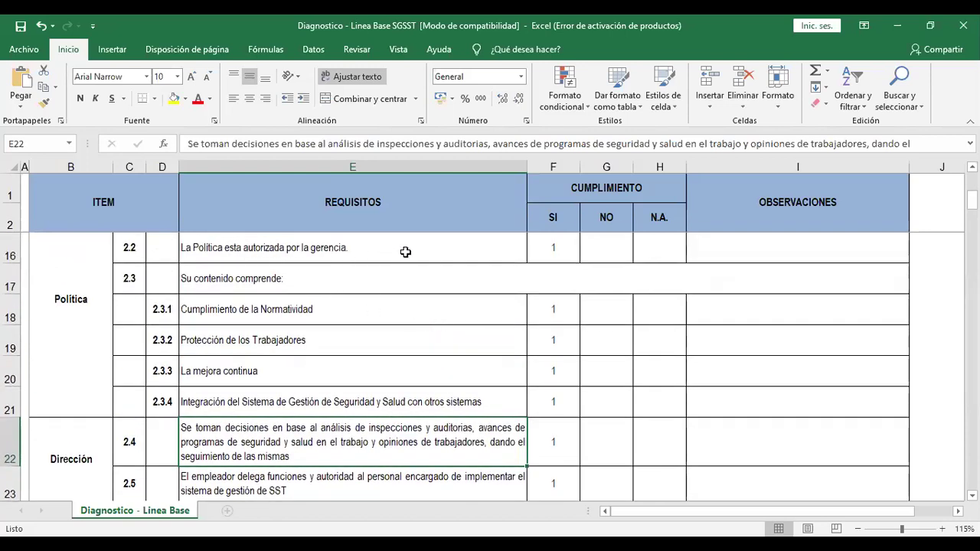
pyautogui.click(550, 247)
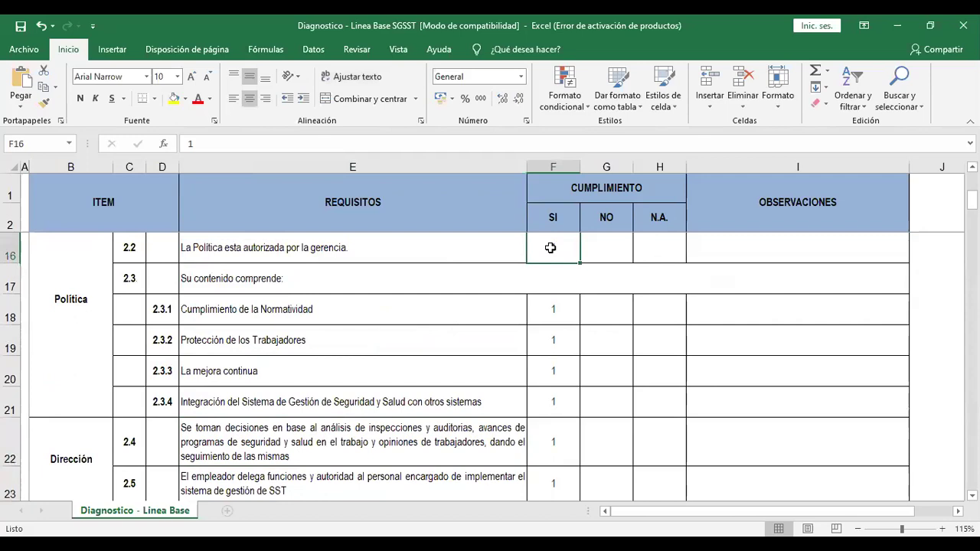
pyautogui.click(595, 247)
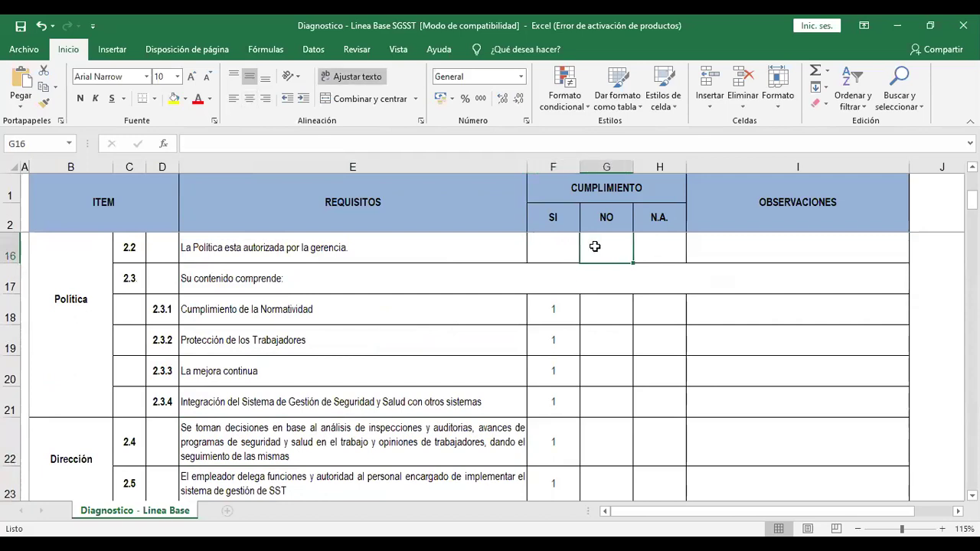
pyautogui.write('X')
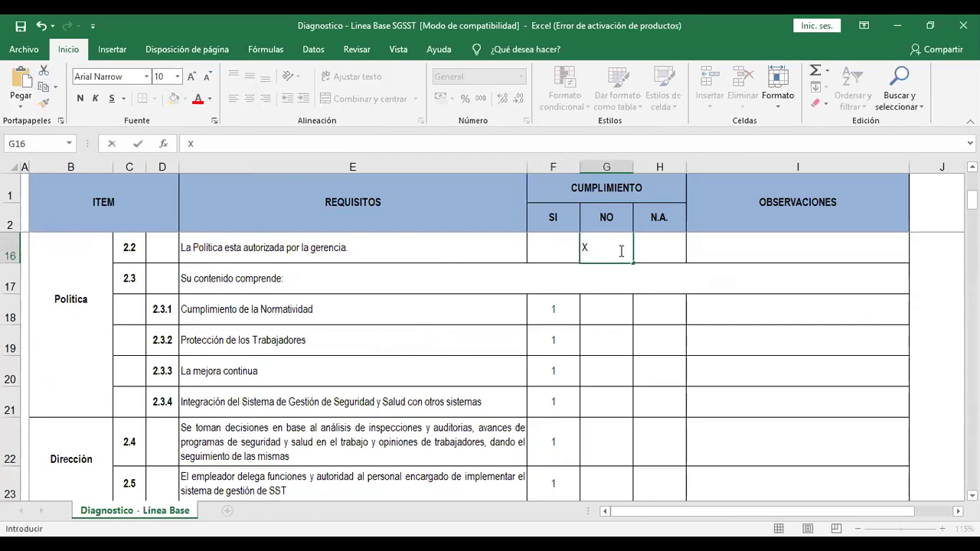
pyautogui.press('BackSpace')
pyautogui.write('1')
pyautogui.hotkey('ctrl', 'Return')
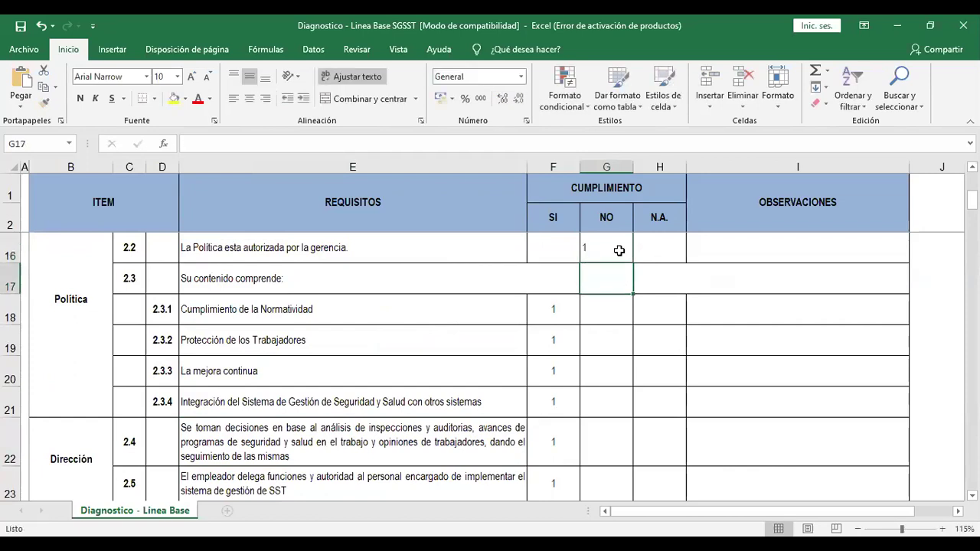
pyautogui.click(249, 99)
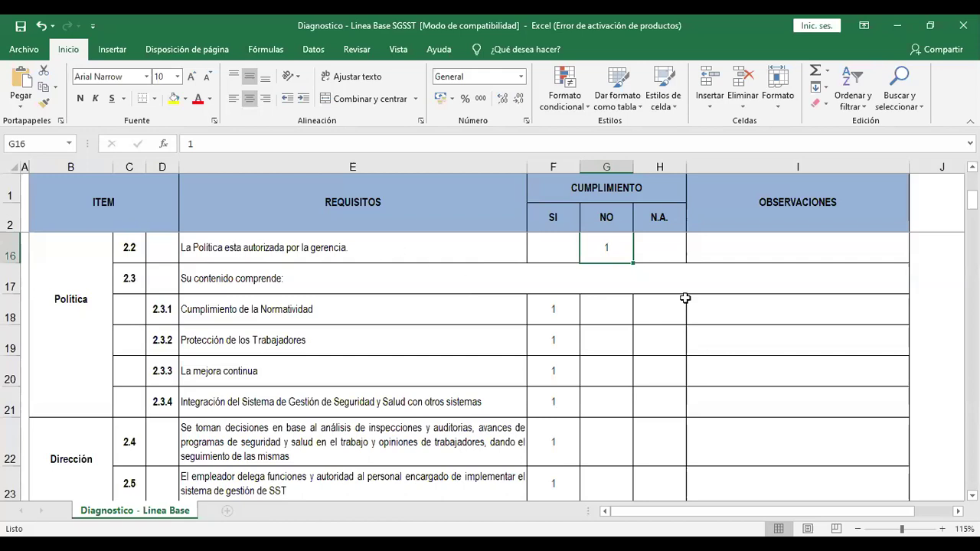
pyautogui.click(556, 252)
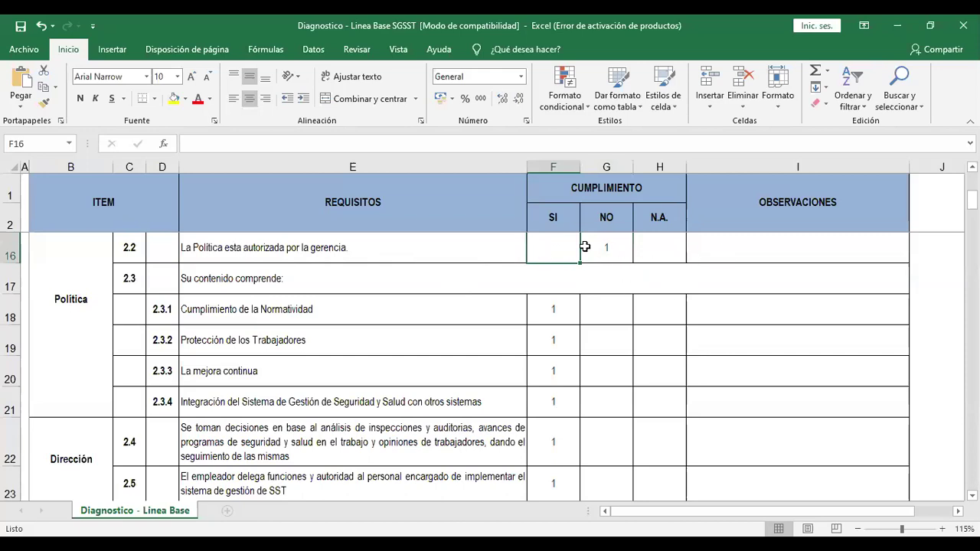
pyautogui.click(611, 252)
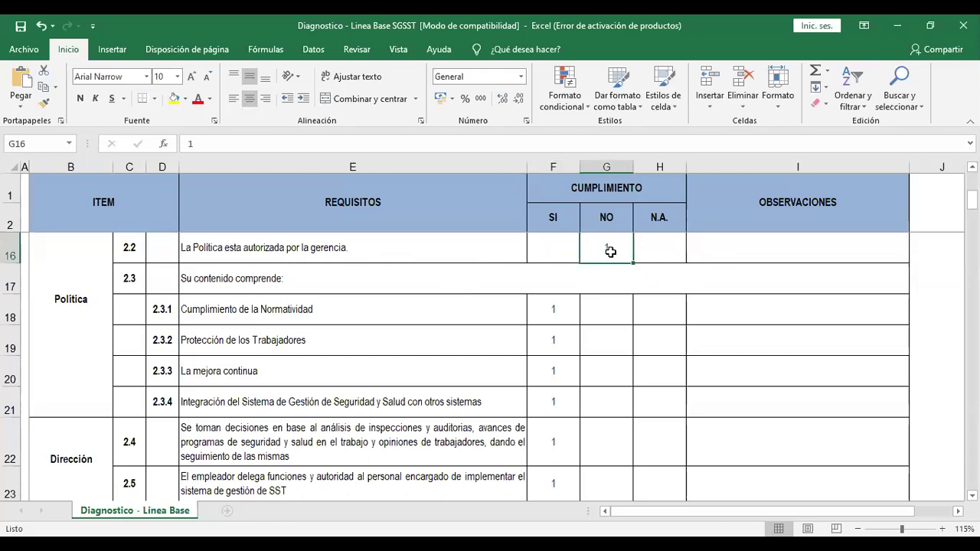
# - Highlight requirement 2.2 in yellow from its item number through the N.A. column
pyautogui.scroll(-1, 610, 252)
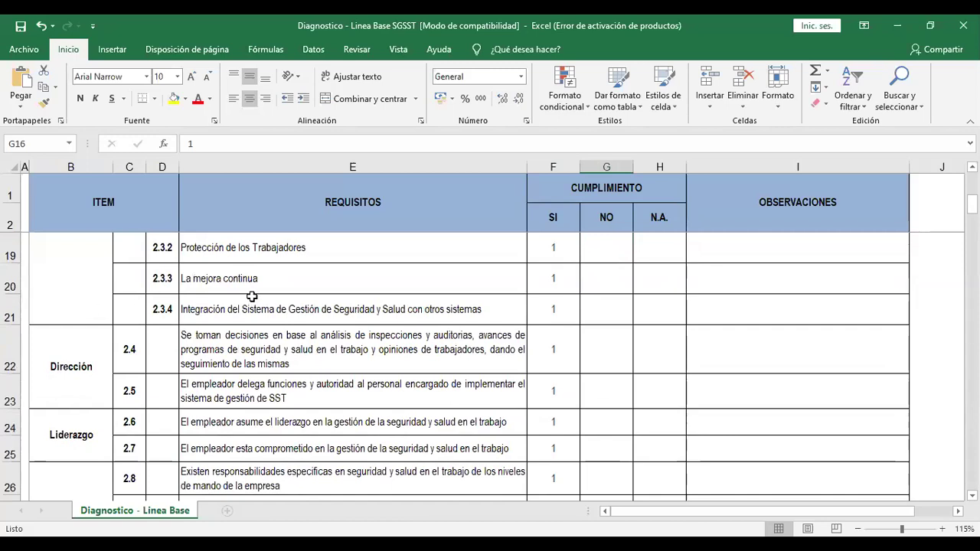
pyautogui.scroll(1, 252, 296)
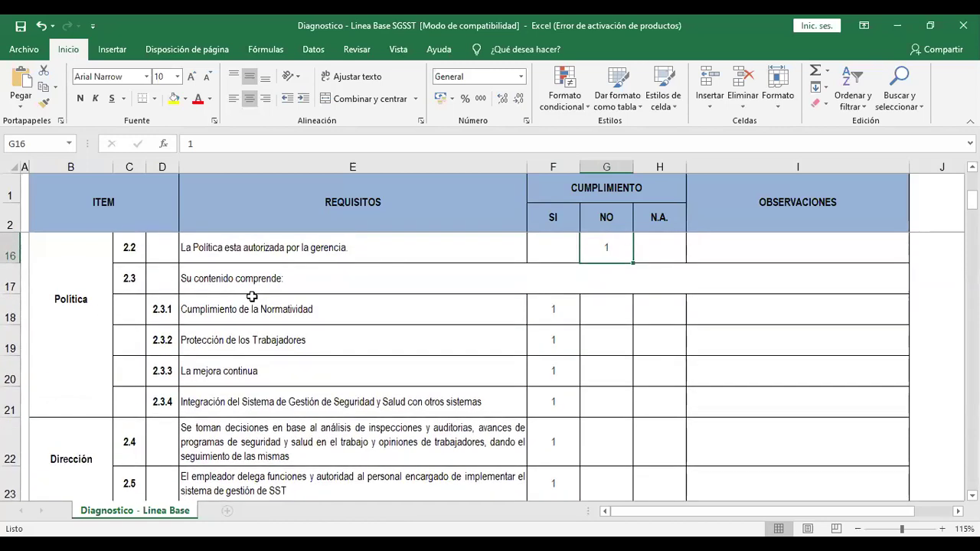
pyautogui.scroll(1, 252, 297)
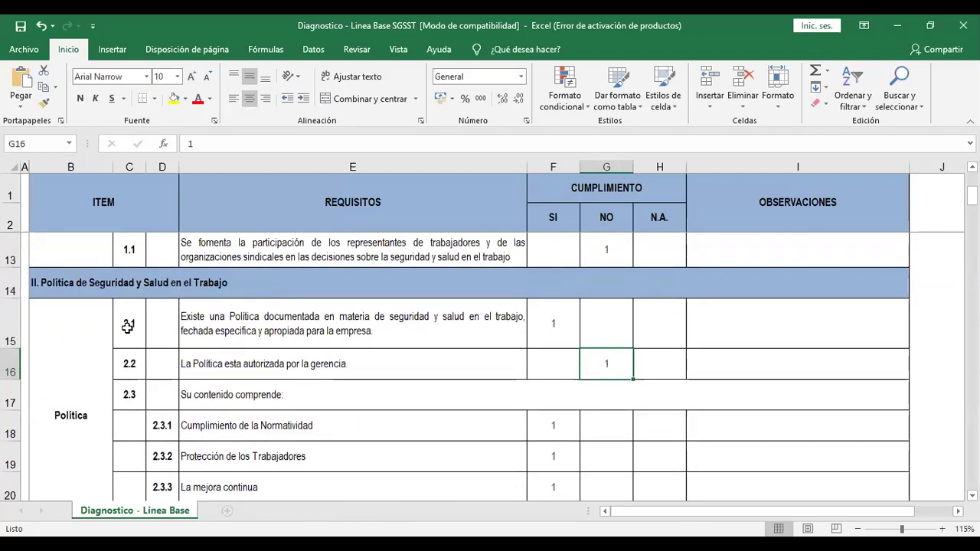
pyautogui.click(128, 327)
pyautogui.click(136, 369)
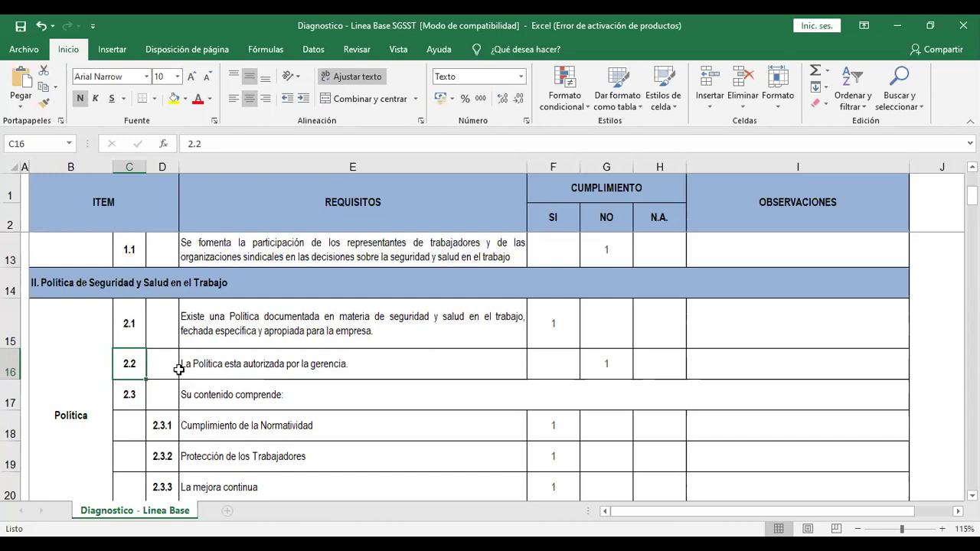
pyautogui.moveTo(127, 365); pyautogui.dragTo(671, 367)
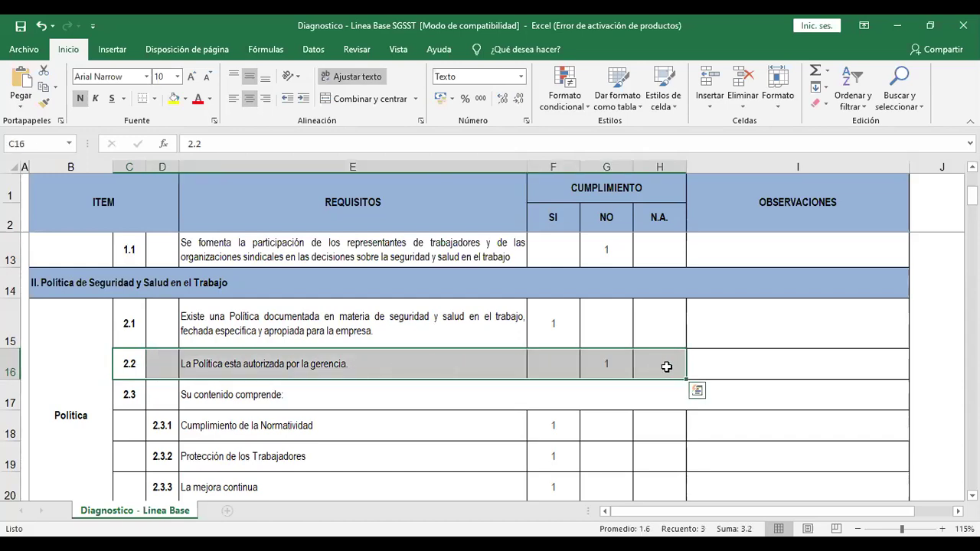
pyautogui.click(174, 98)
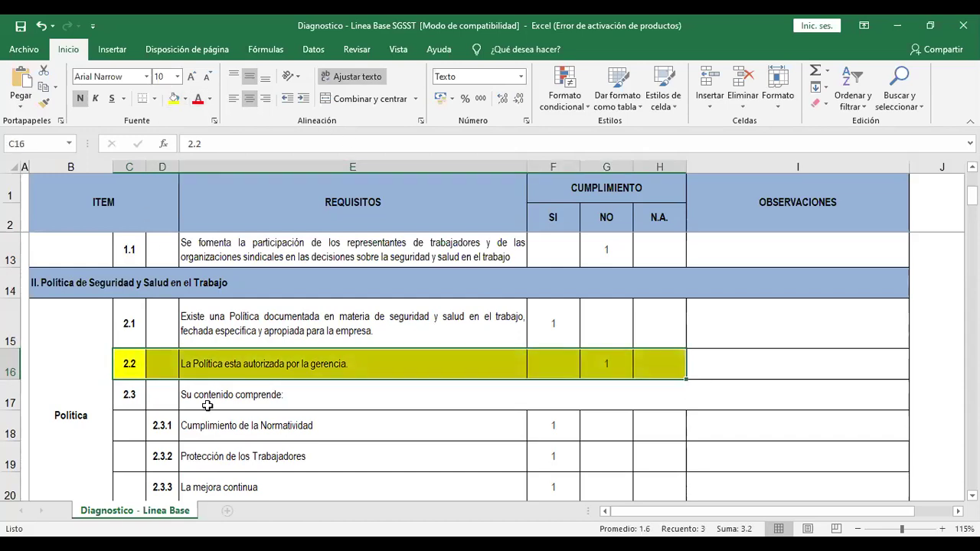
pyautogui.click(134, 373)
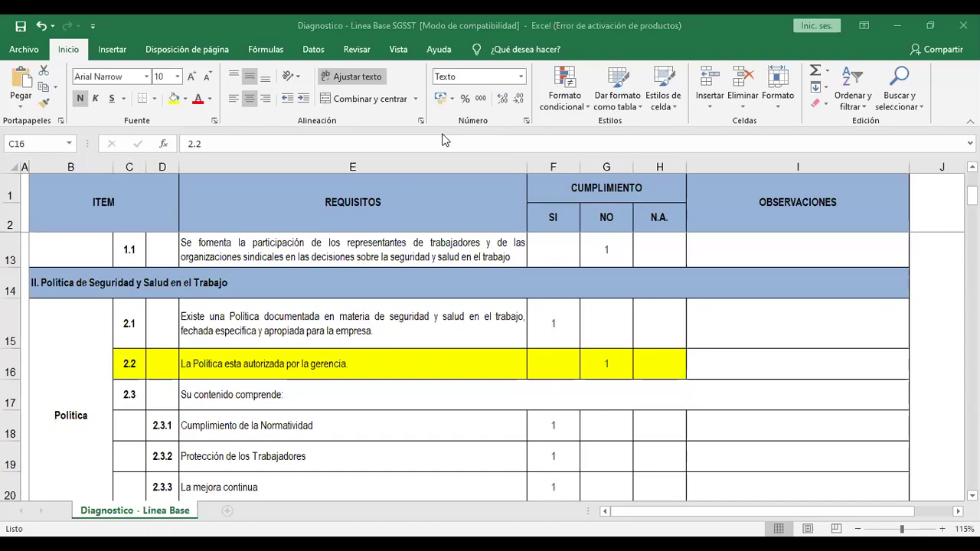
# - Switch to Adobe Acrobat Reader to examine the SST guidelines verification list on page 68, and return to the Excel checklist
pyautogui.hotkey('alt', 'Tab')
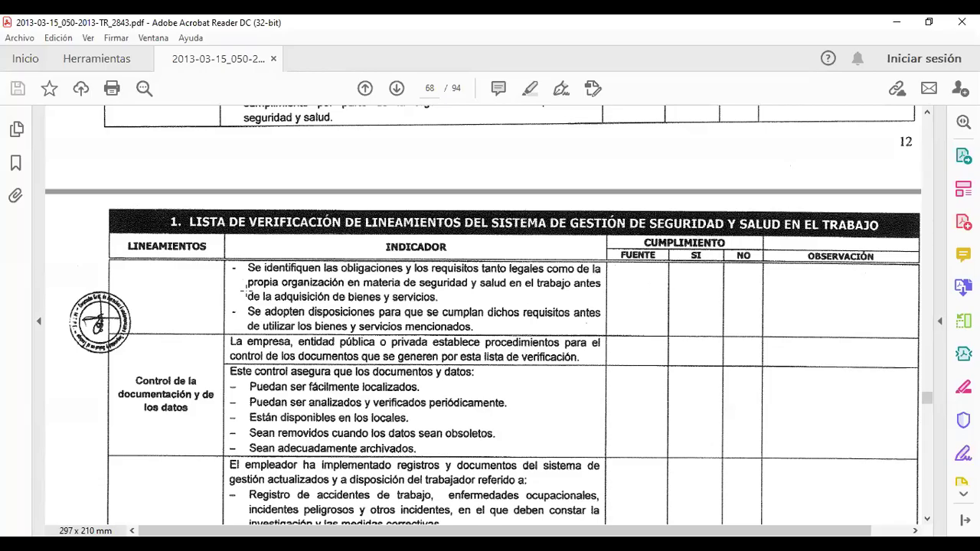
pyautogui.scroll(8, 300, 295)
pyautogui.scroll(-8, 300, 294)
pyautogui.scroll(-5, 271, 326)
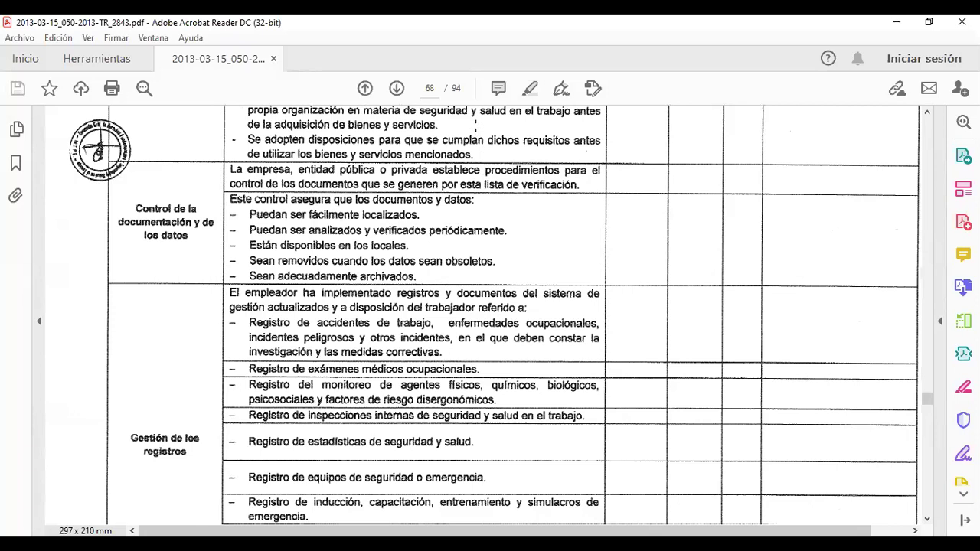
pyautogui.hotkey('alt', 'Tab')
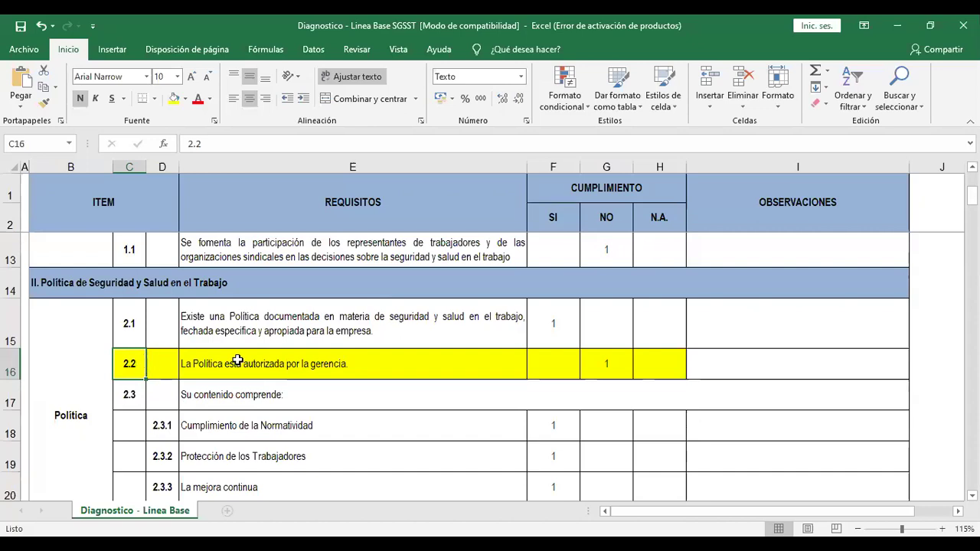
# - Make all of row 16, requirement 2.2 on management's authorisation of the policy, bold
pyautogui.click(12, 364)
pyautogui.click(80, 98)
pyautogui.click(80, 98)
pyautogui.click(80, 98)
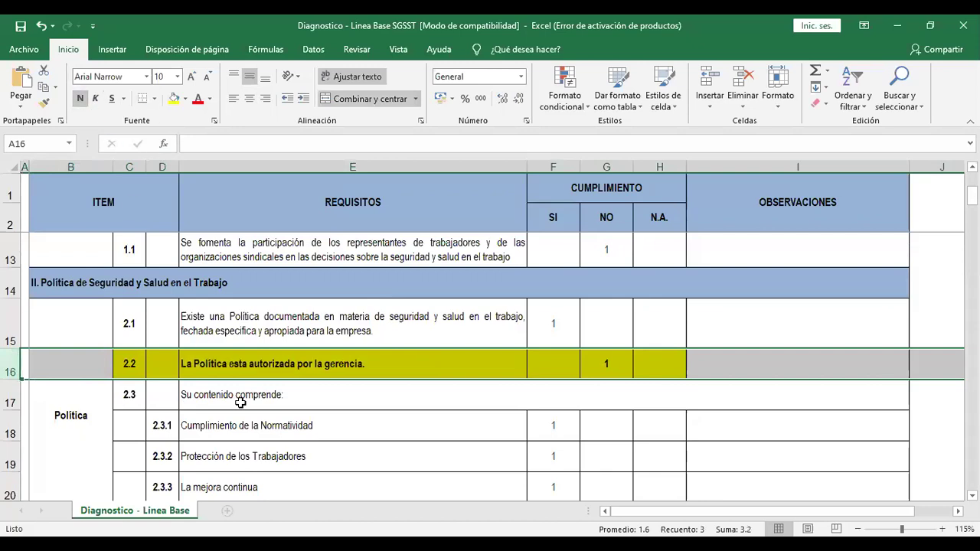
pyautogui.click(230, 364)
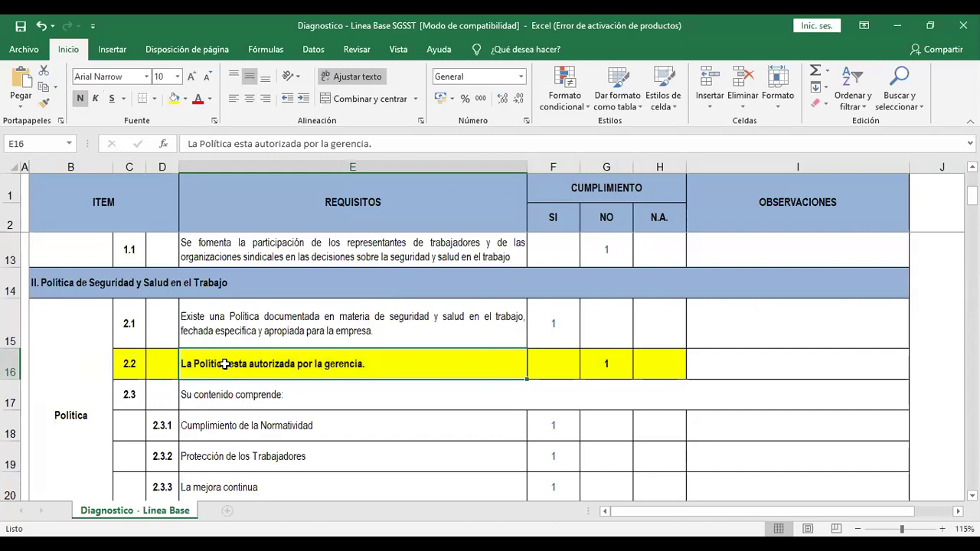
# - Change Dirección requirement 2.5, on the employer delegating functions and authority to SST staff, from SI to NO with a 1
pyautogui.scroll(-1, 224, 364)
pyautogui.scroll(-1, 225, 364)
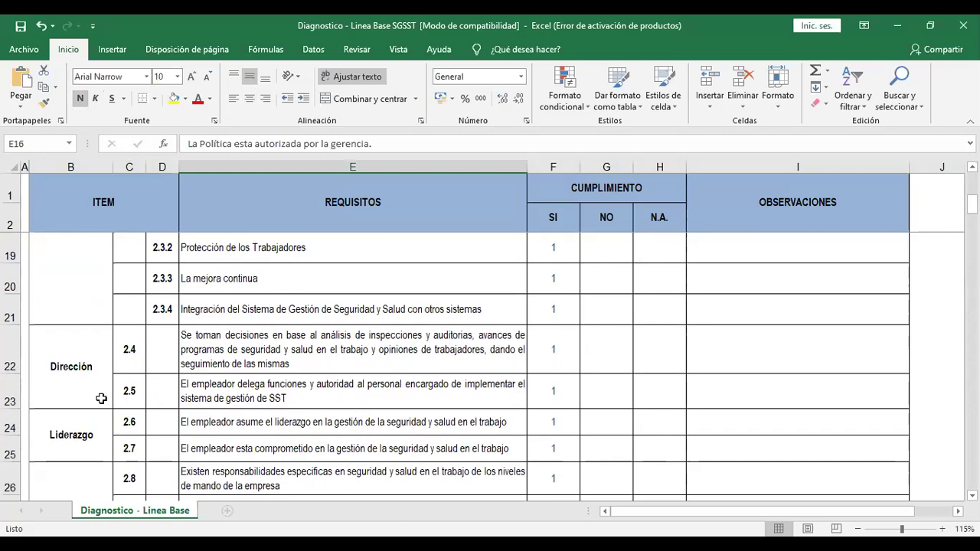
pyautogui.click(392, 398)
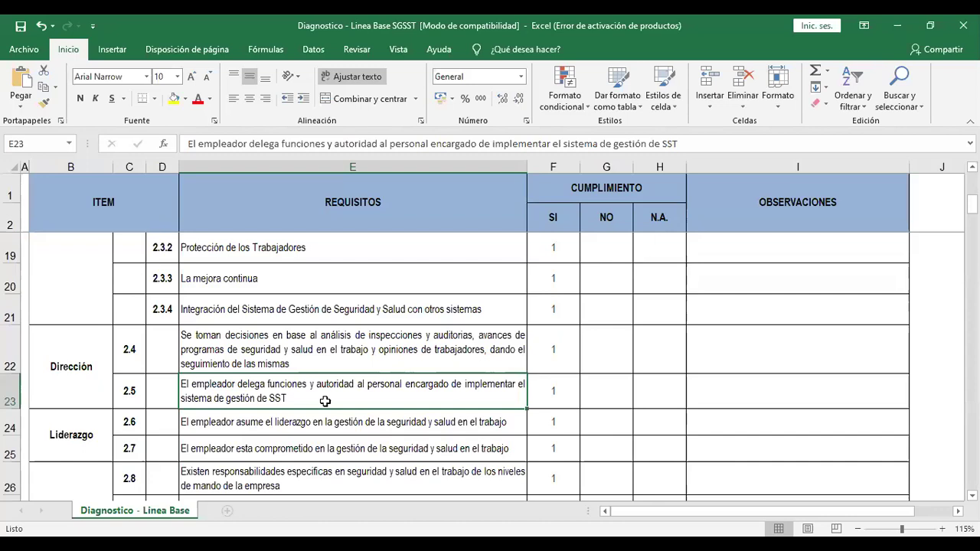
pyautogui.click(565, 393)
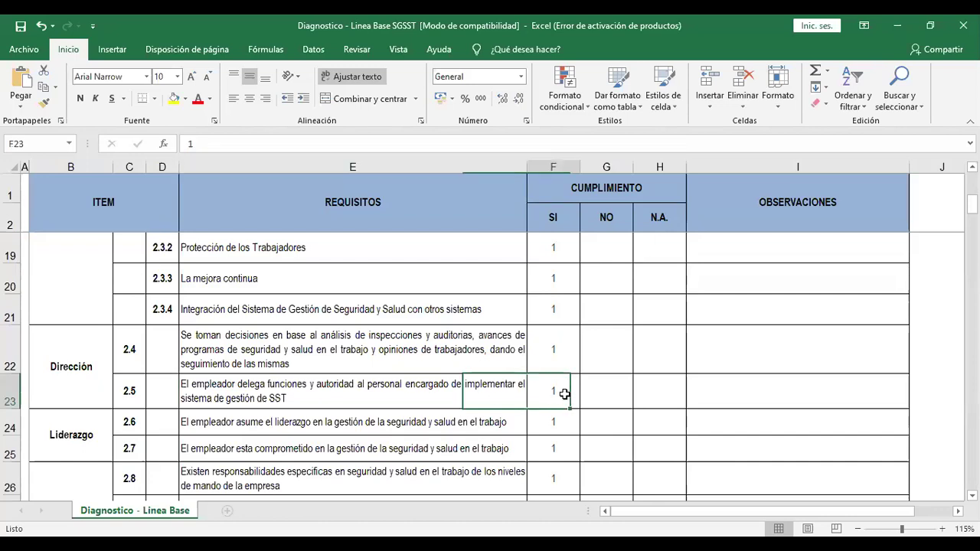
pyautogui.press('Delete')
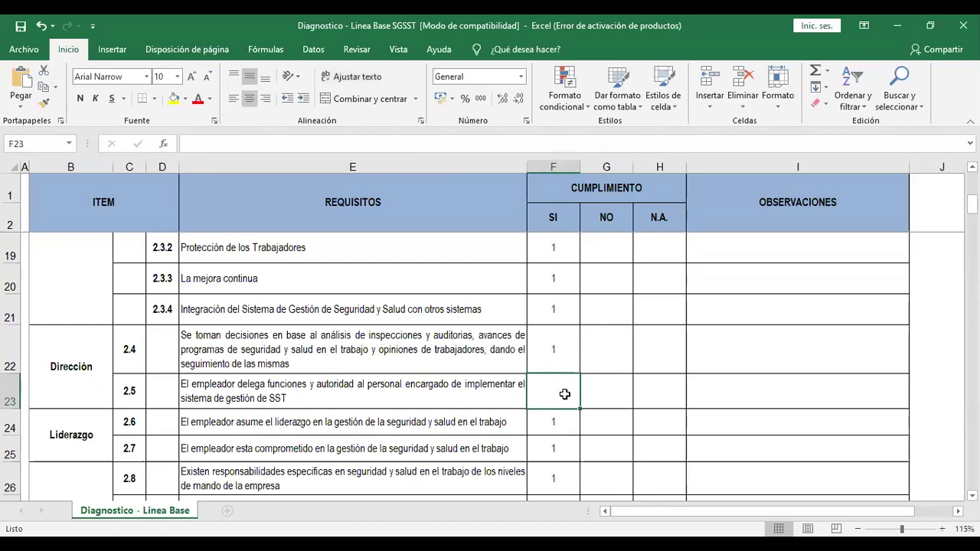
pyautogui.press('Right')
pyautogui.write('1')
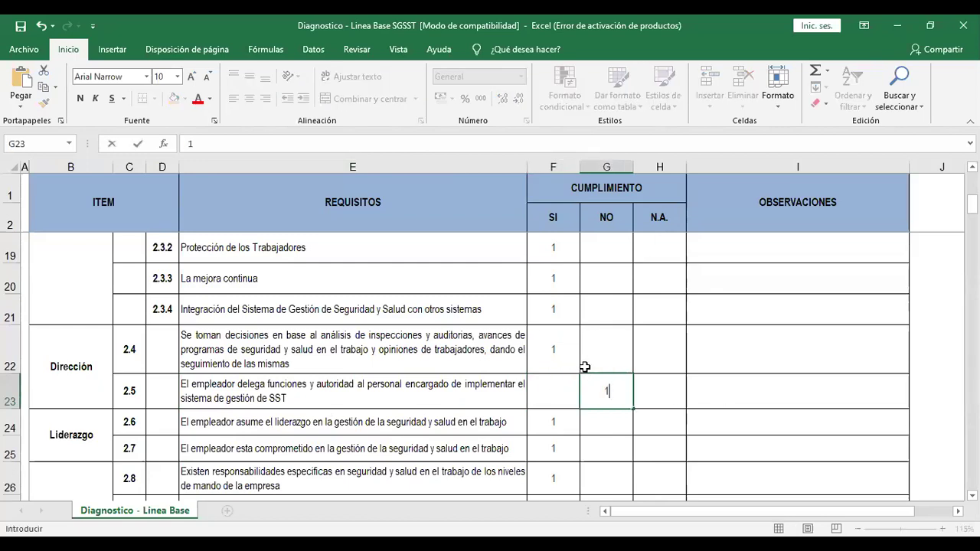
pyautogui.click(656, 400)
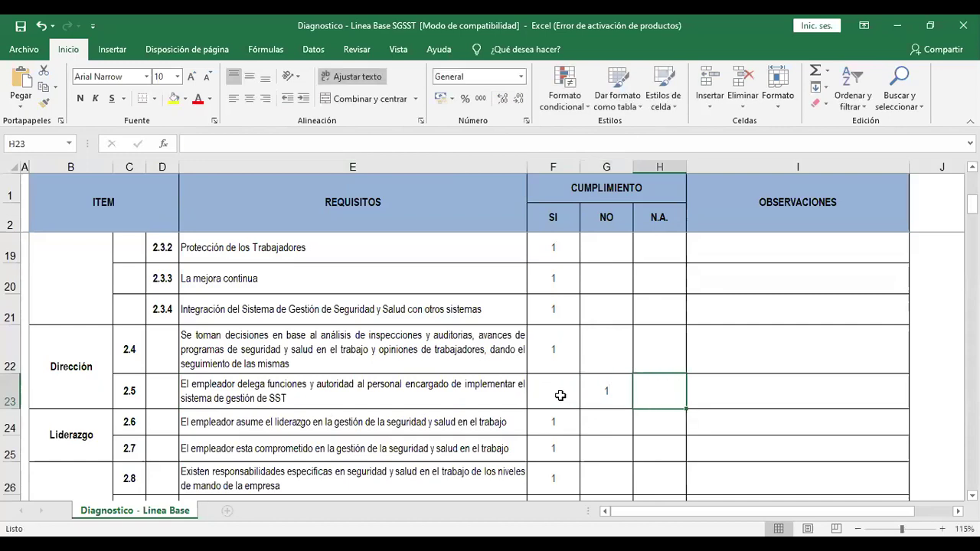
pyautogui.click(560, 395)
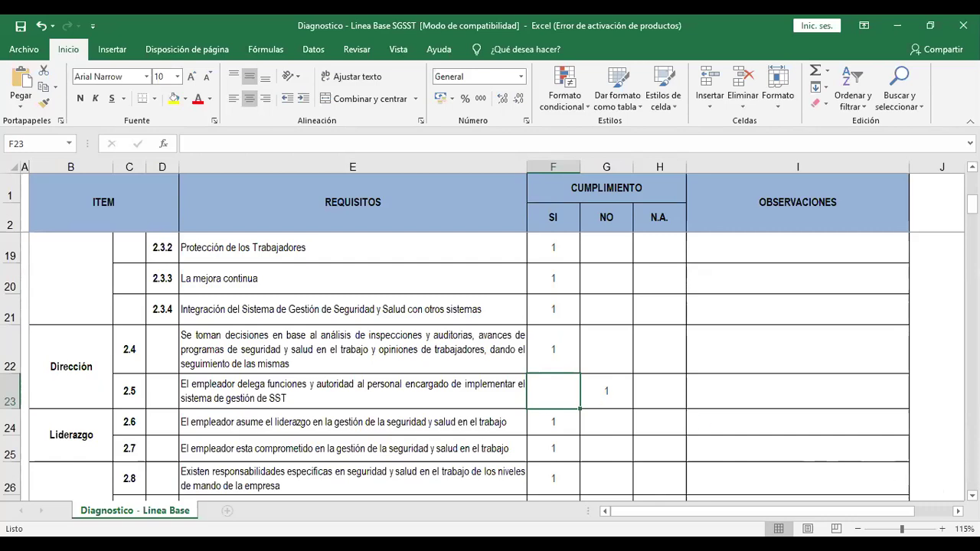
pyautogui.scroll(-4, 490, 360)
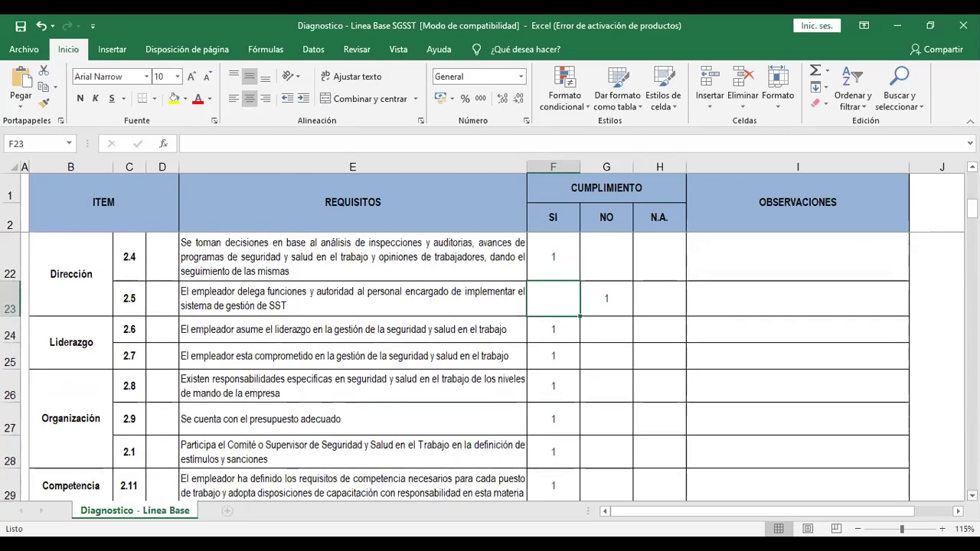
pyautogui.click(206, 258)
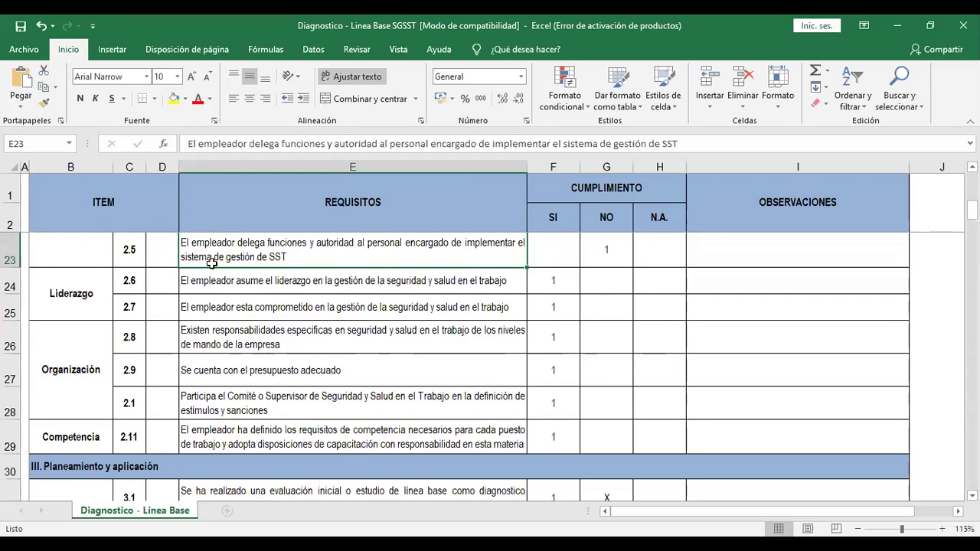
# - Change Liderazgo requirement 2.6, on the employer assuming leadership in safety and health management, from SI to NO with a 1
pyautogui.click(246, 273)
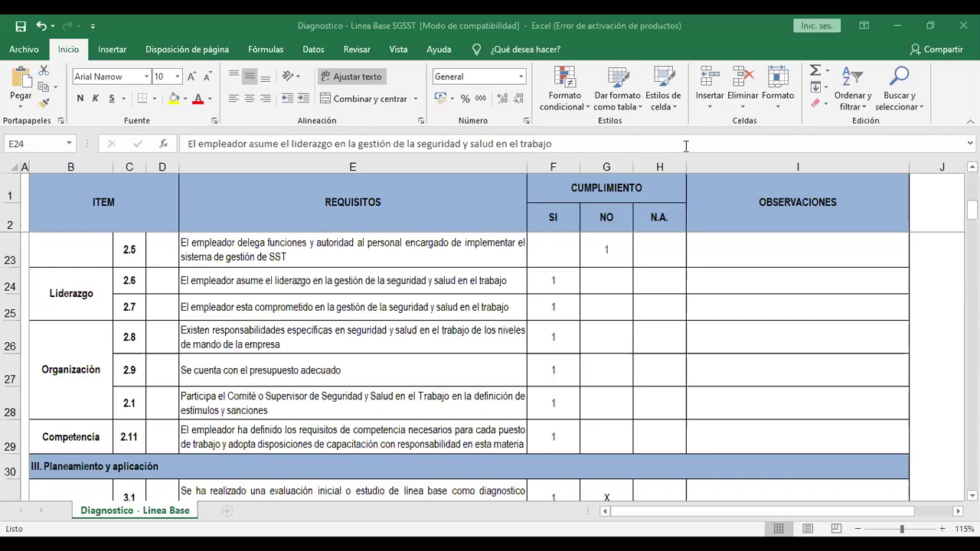
pyautogui.click(551, 369)
pyautogui.click(263, 308)
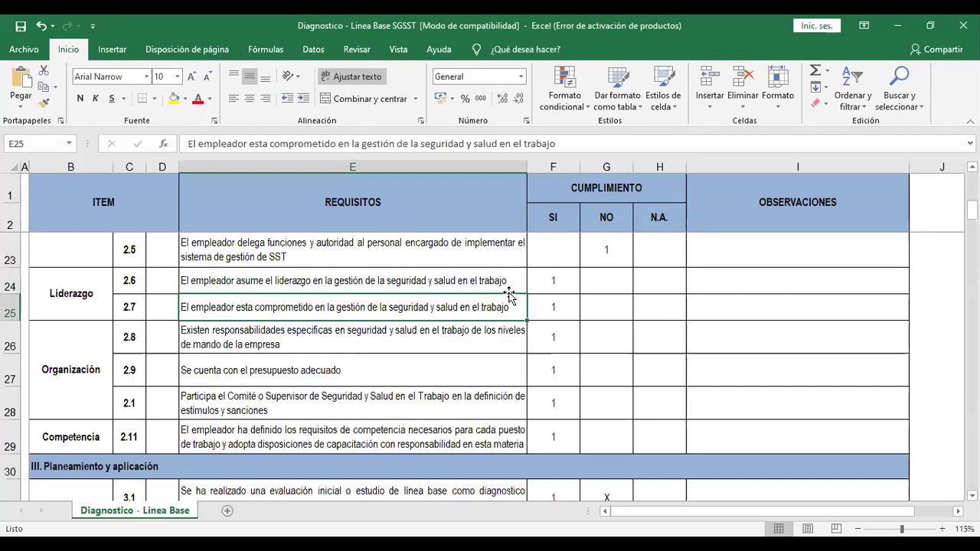
pyautogui.moveTo(553, 283); pyautogui.dragTo(554, 308)
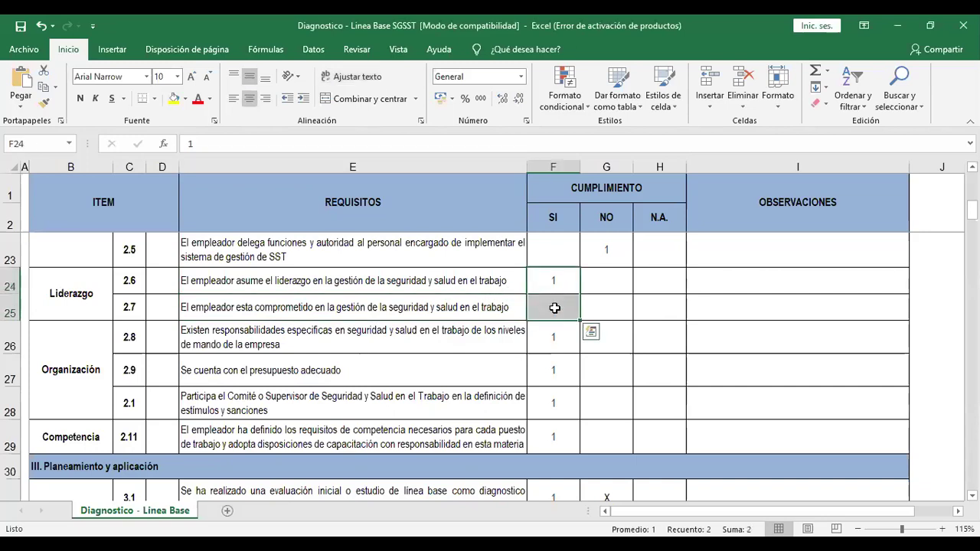
pyautogui.click(553, 283)
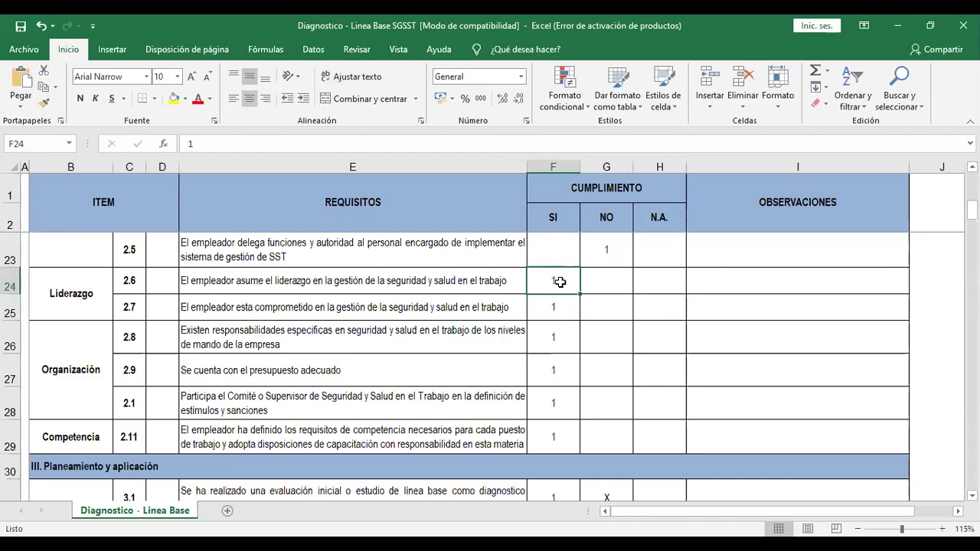
pyautogui.press('Delete')
pyautogui.press('Right')
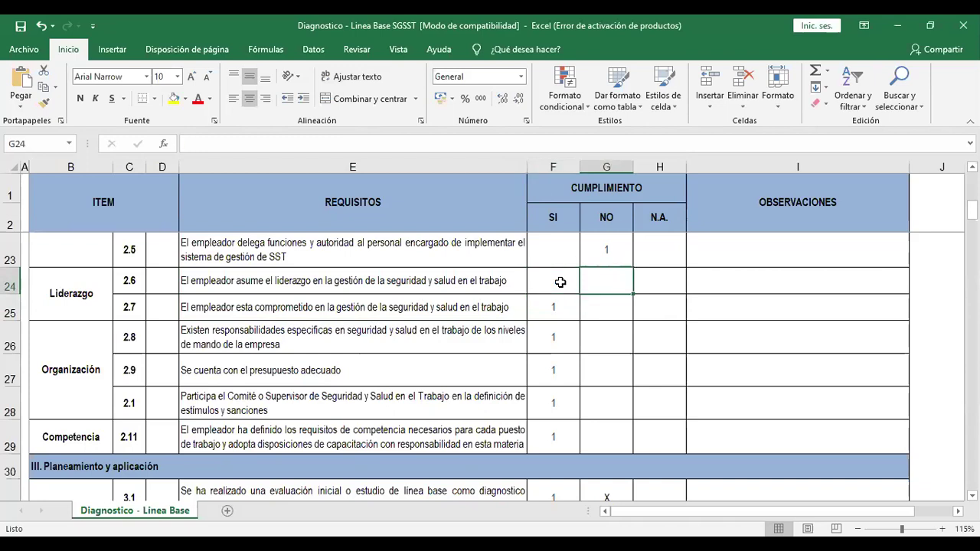
pyautogui.write('1')
pyautogui.press('Return')
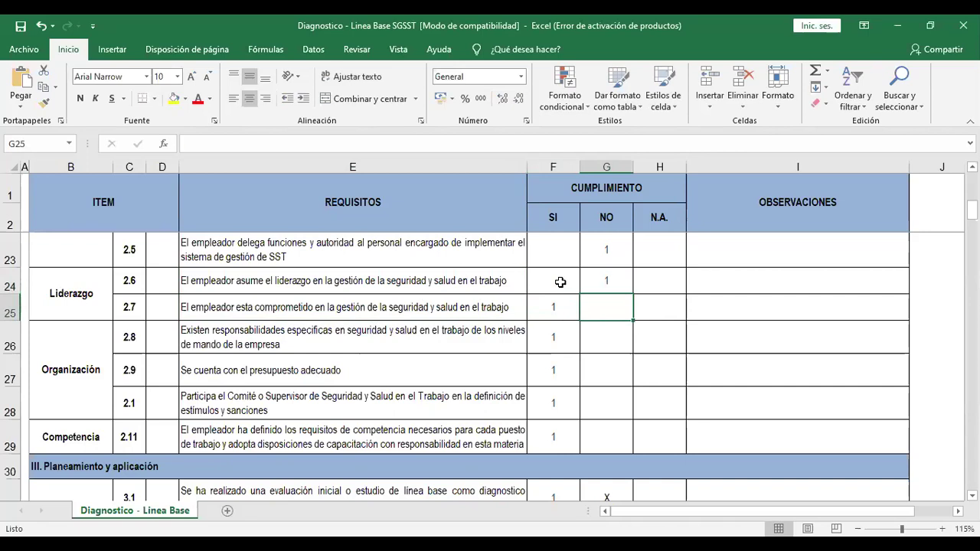
# - Change Liderazgo requirement 2.7, on the employer's commitment to safety and health management, from SI to NO with a 1
pyautogui.press('Left')
pyautogui.press('Delete')
pyautogui.press('Right')
pyautogui.write('1')
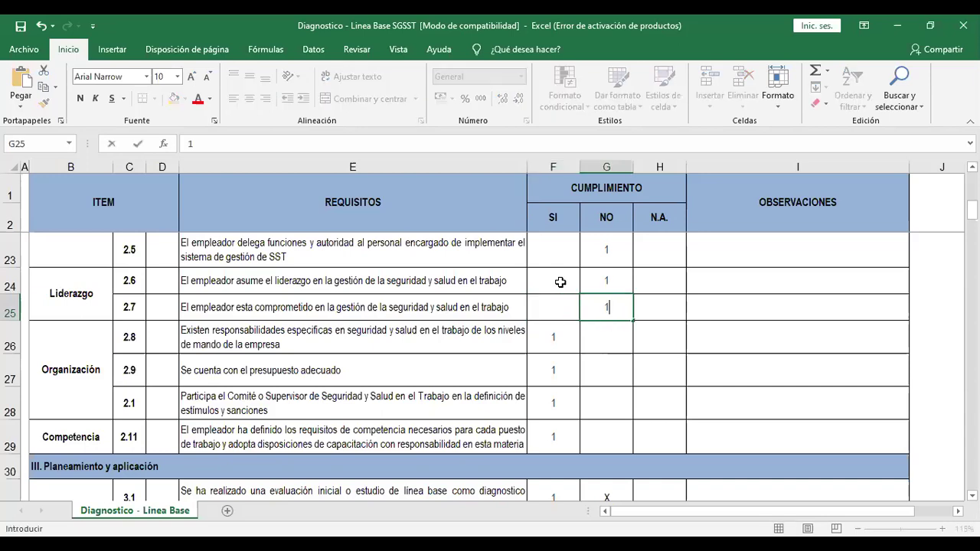
pyautogui.press('Return')
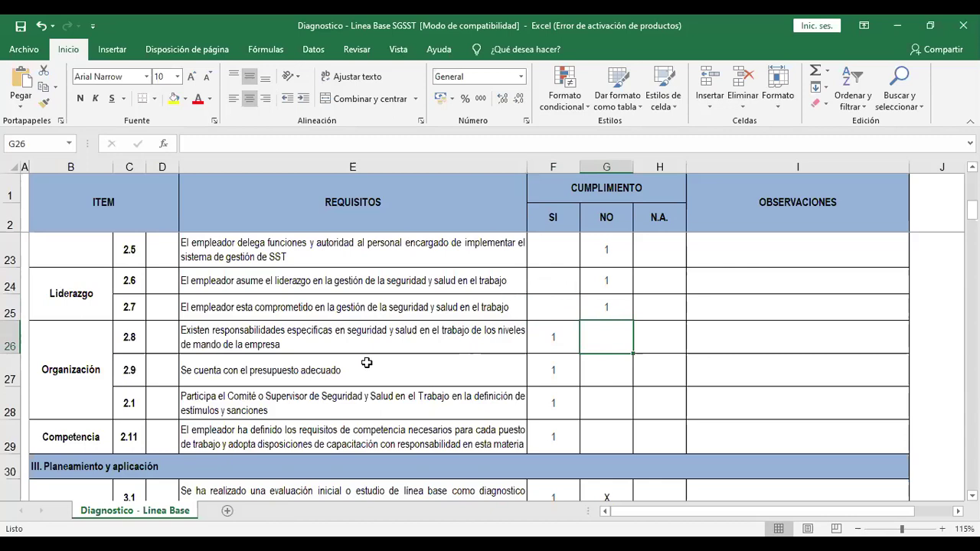
# - Change Organización requirement 2.9, on having an adequate budget, from SI to NO with a 1
pyautogui.click(390, 343)
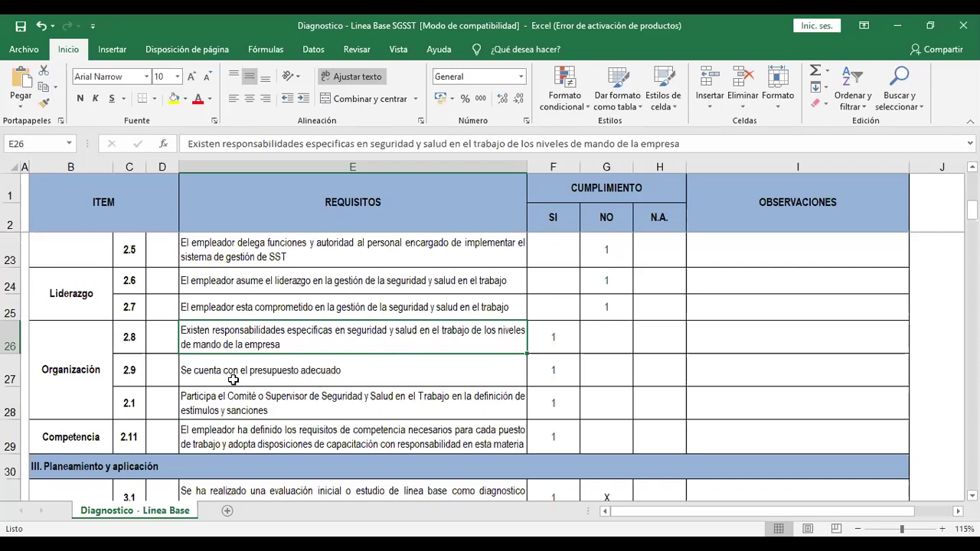
pyautogui.click(451, 373)
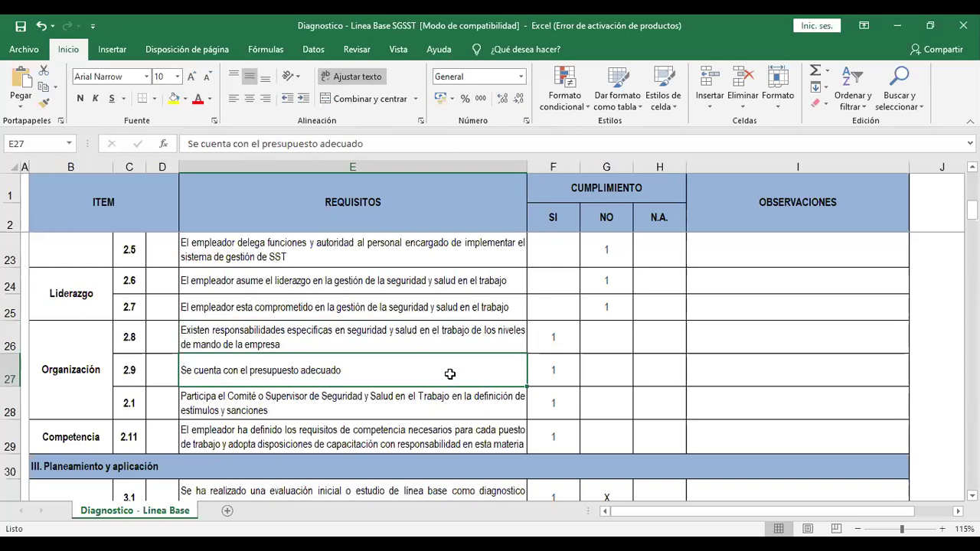
pyautogui.click(551, 370)
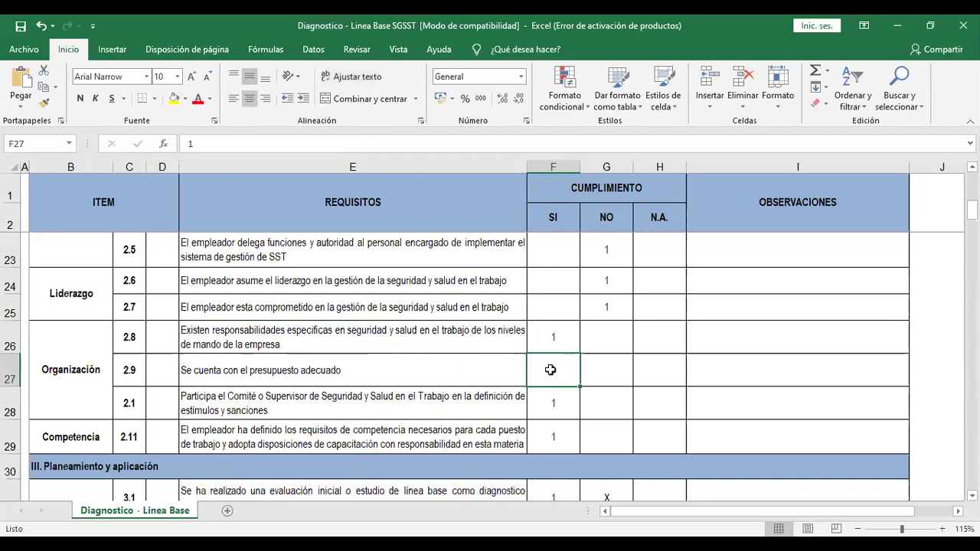
pyautogui.press('Delete')
pyautogui.click(593, 370)
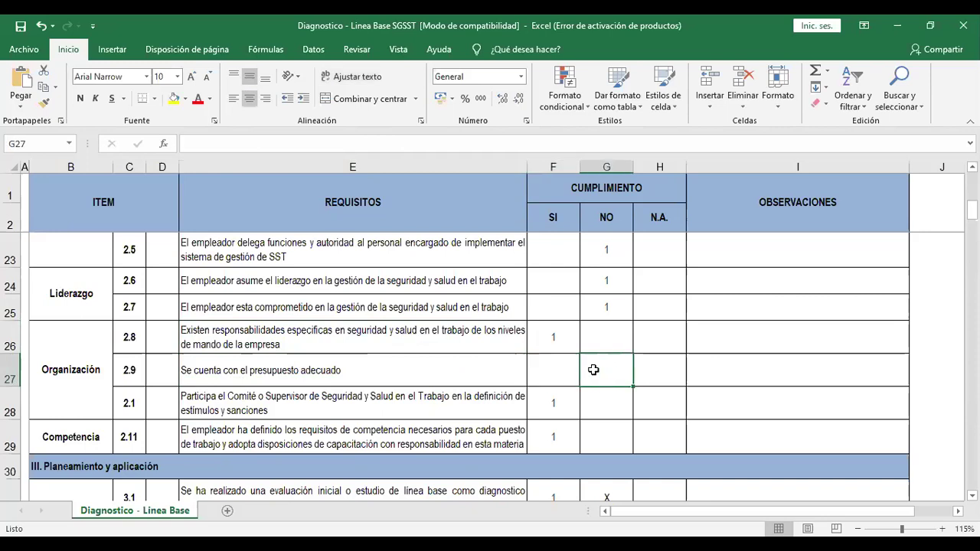
pyautogui.write('1')
pyautogui.press('Return')
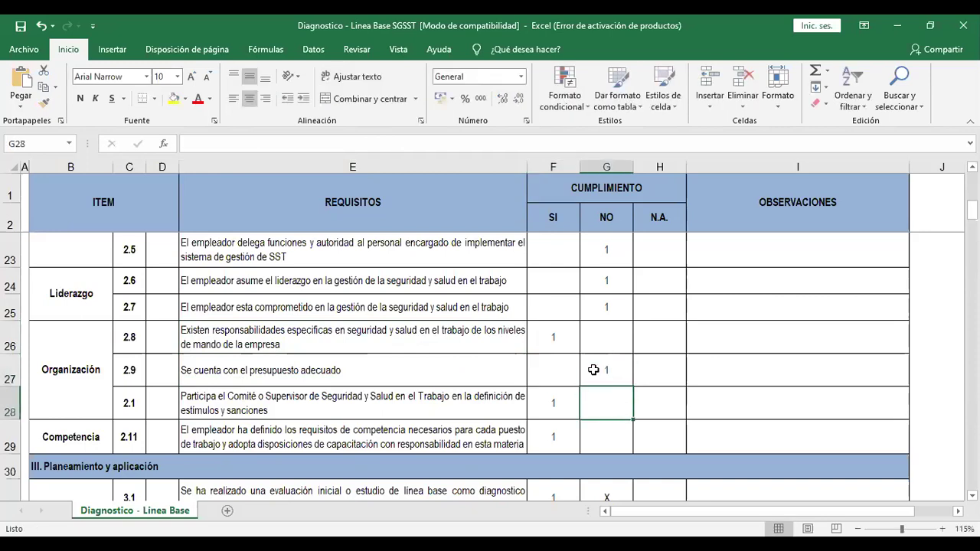
pyautogui.click(440, 375)
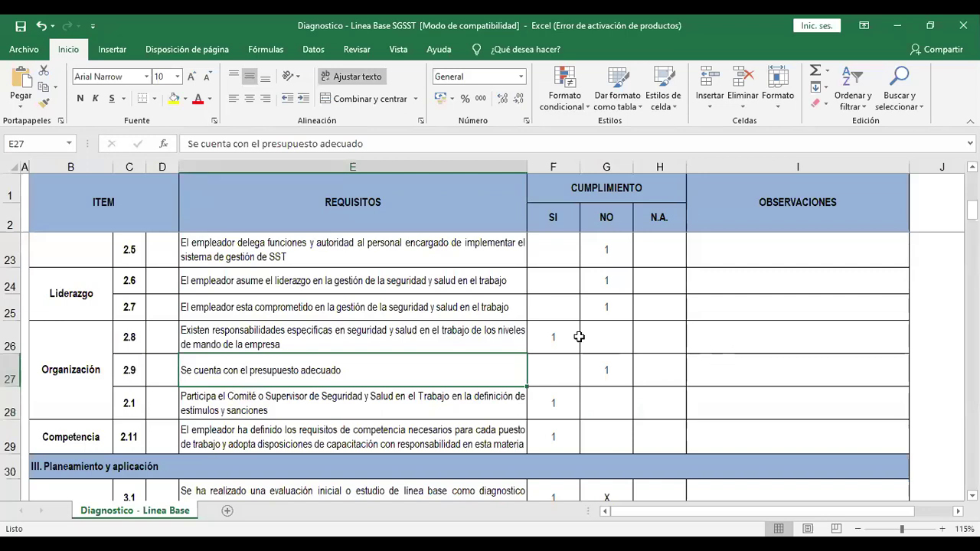
pyautogui.click(239, 337)
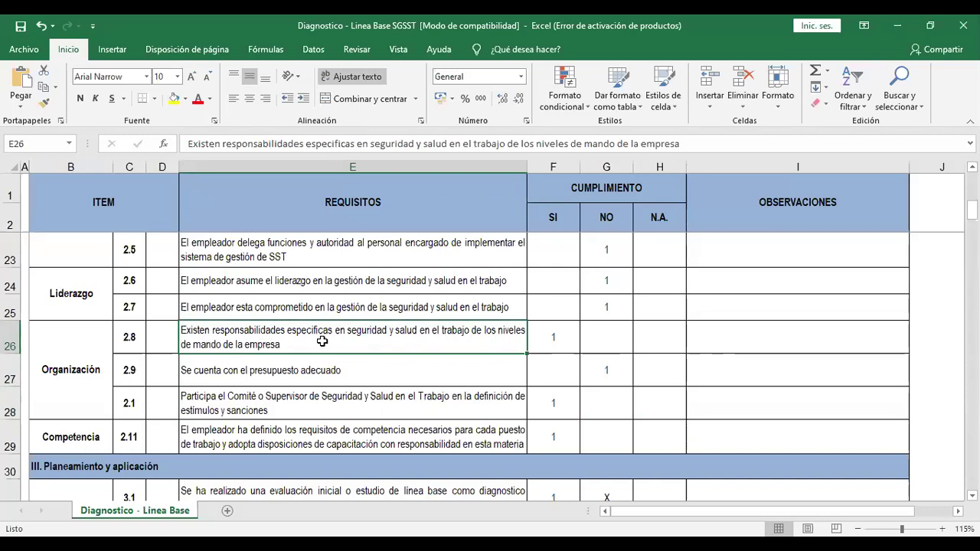
pyautogui.click(416, 379)
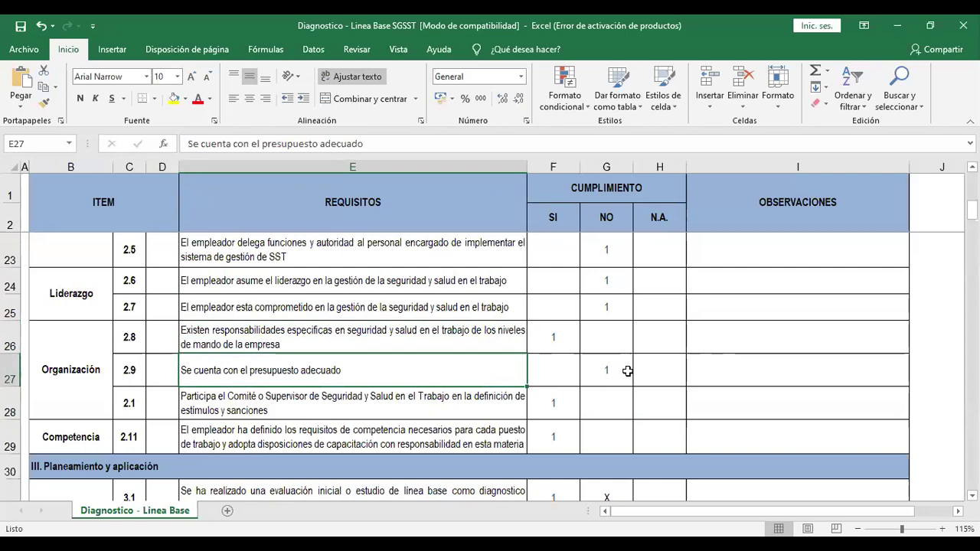
pyautogui.click(589, 372)
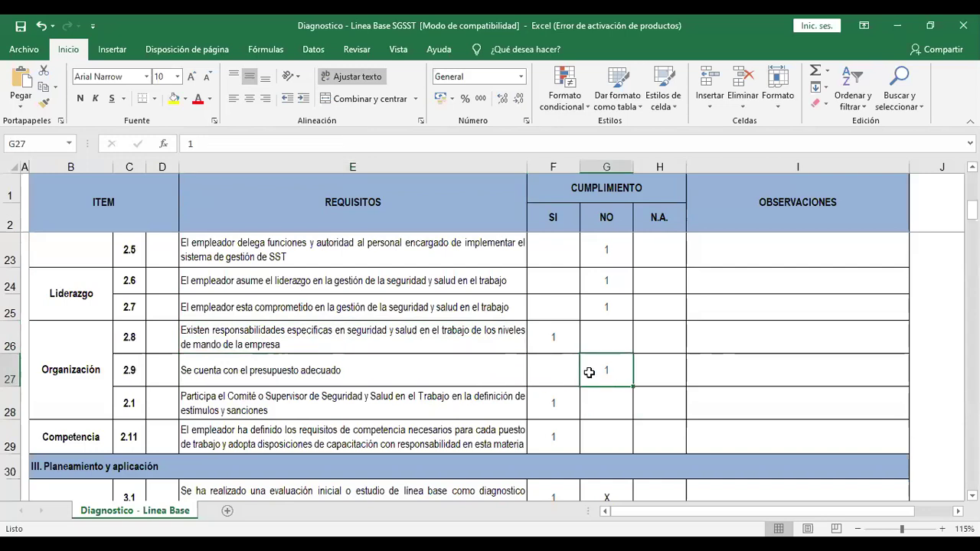
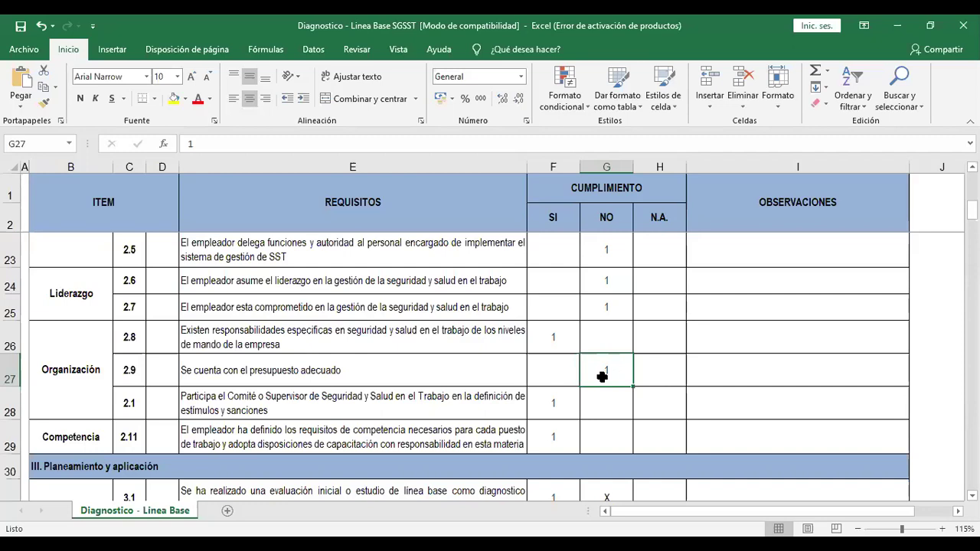
# - Change the Organización requirement on the Comité o Supervisor defining incentives and sanctions from SI to NO with a 1, and make row 28 bold
pyautogui.scroll(-1, 602, 375)
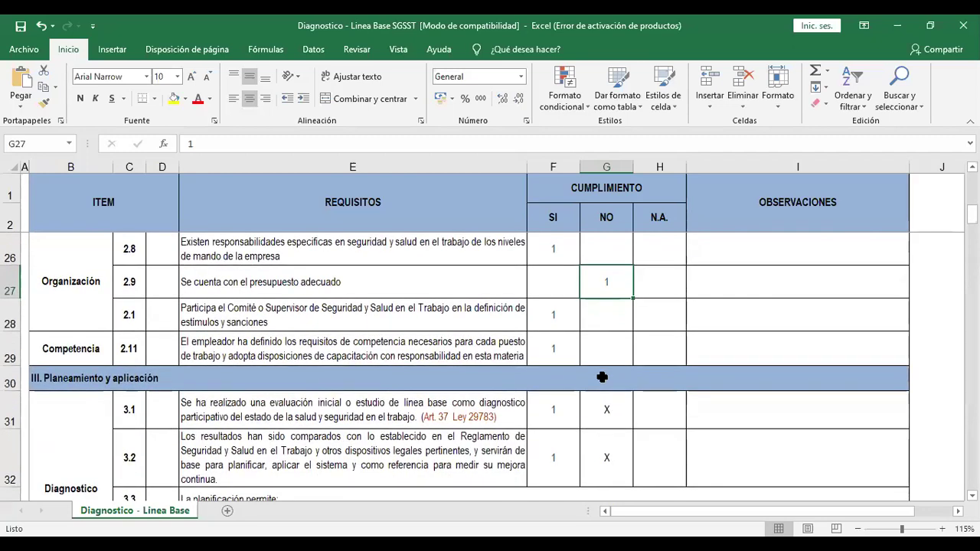
pyautogui.click(326, 317)
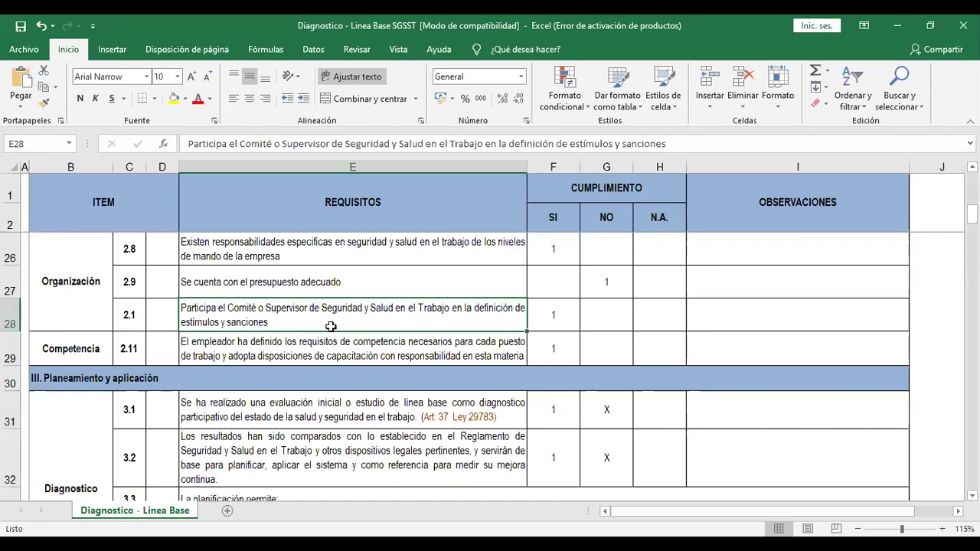
pyautogui.click(550, 311)
pyautogui.moveTo(551, 311); pyautogui.dragTo(595, 306)
pyautogui.write('1')
pyautogui.click(673, 321)
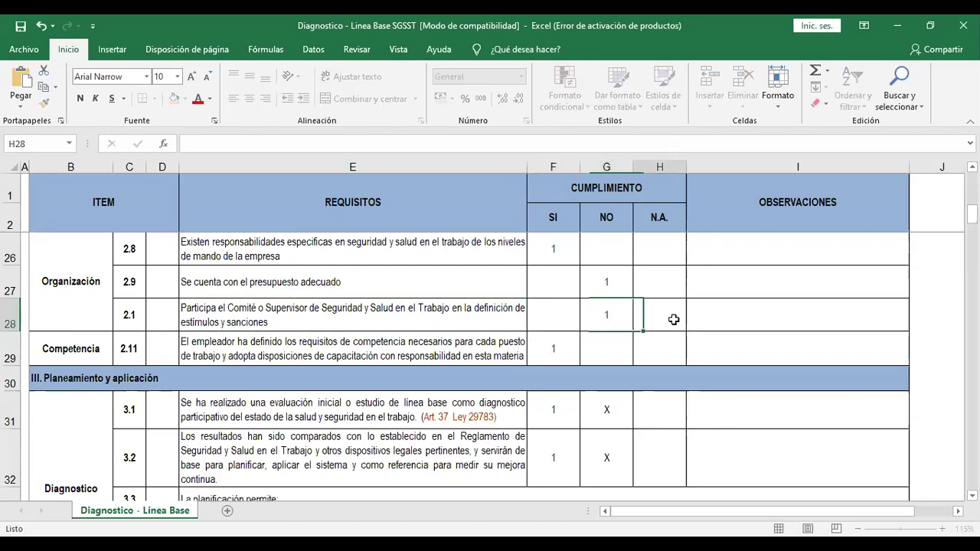
pyautogui.click(12, 316)
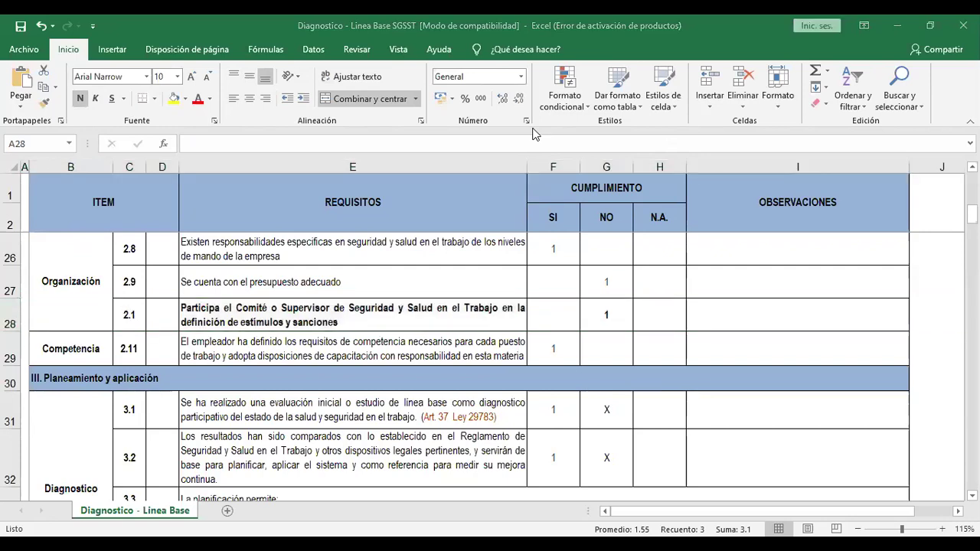
pyautogui.click(602, 326)
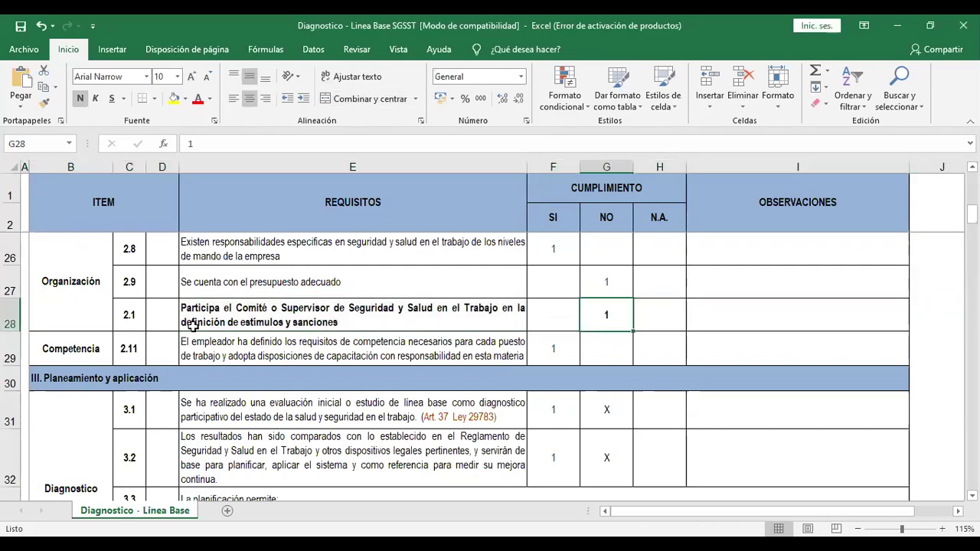
# - Format the item number in C28 as Número with 2 decimal places so it reads 2.10
pyautogui.click(140, 323)
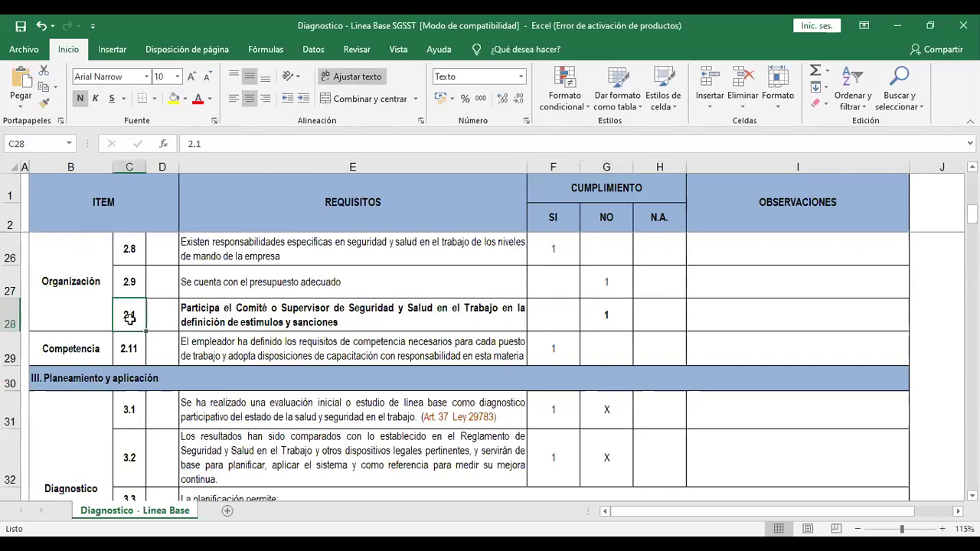
pyautogui.rightClick(130, 319)
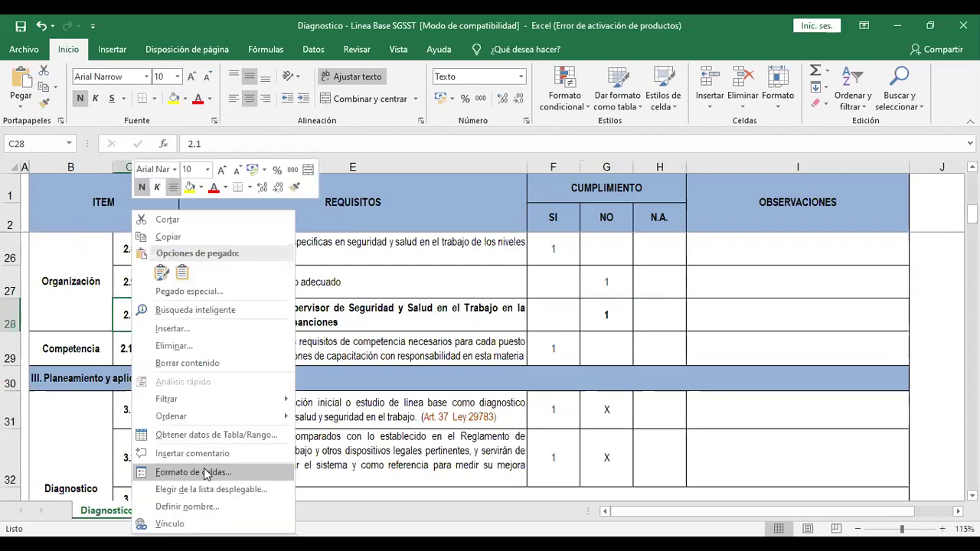
pyautogui.click(206, 475)
pyautogui.click(51, 252)
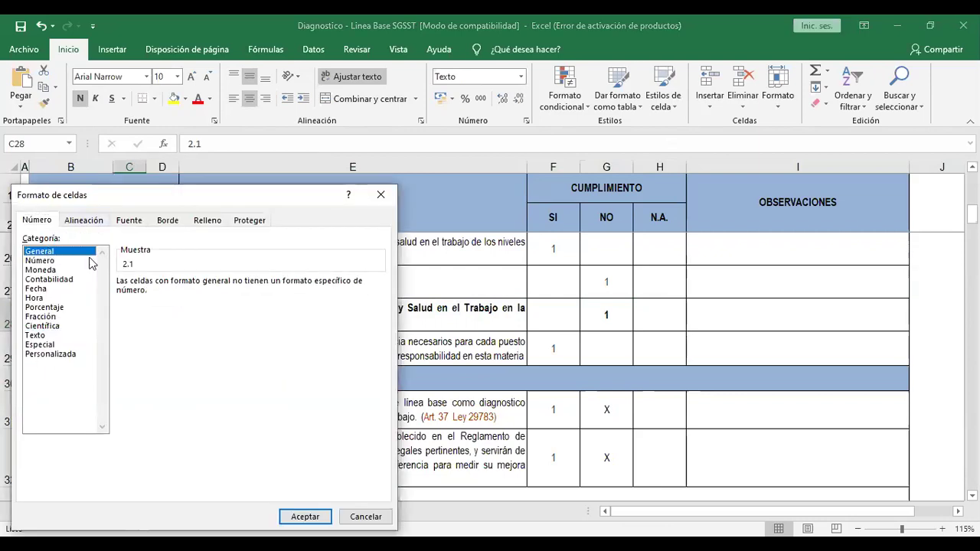
pyautogui.click(44, 261)
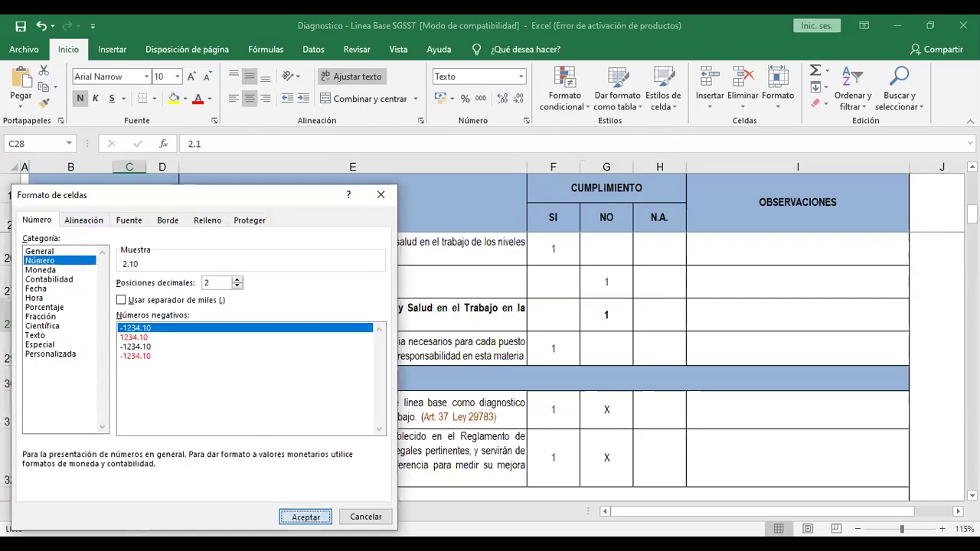
pyautogui.click(305, 517)
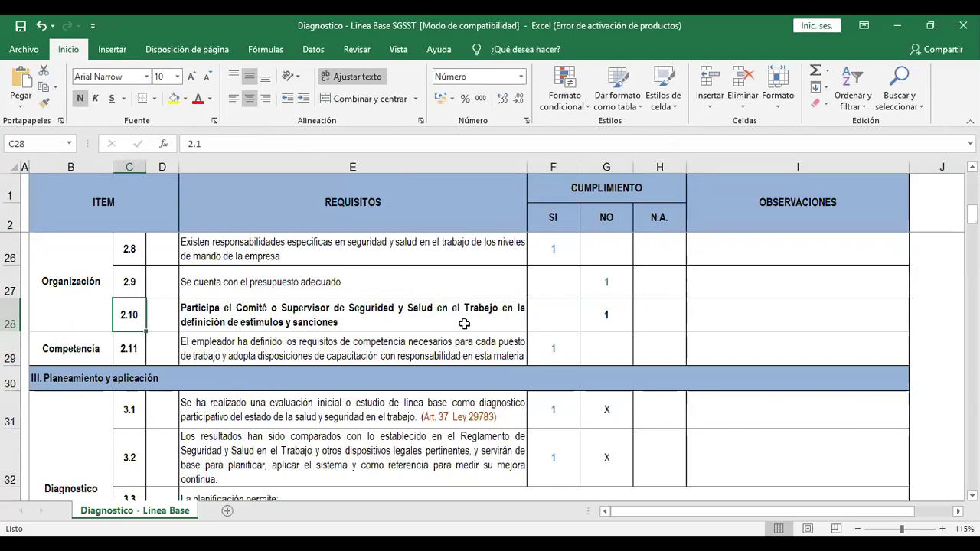
# - Highlight requirement 2.10 in yellow from its item number through the N.A. column
pyautogui.click(367, 324)
pyautogui.moveTo(129, 322); pyautogui.dragTo(665, 322)
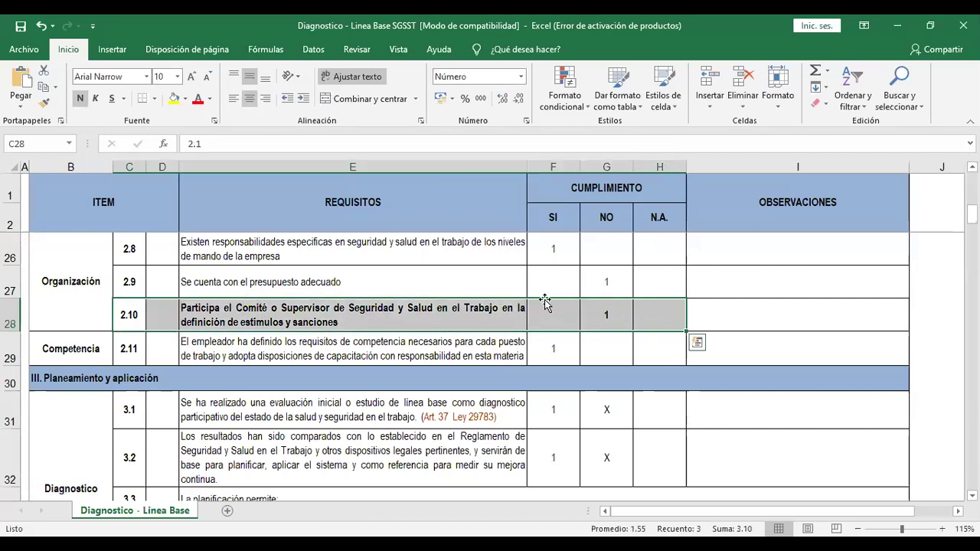
pyautogui.press('F4')
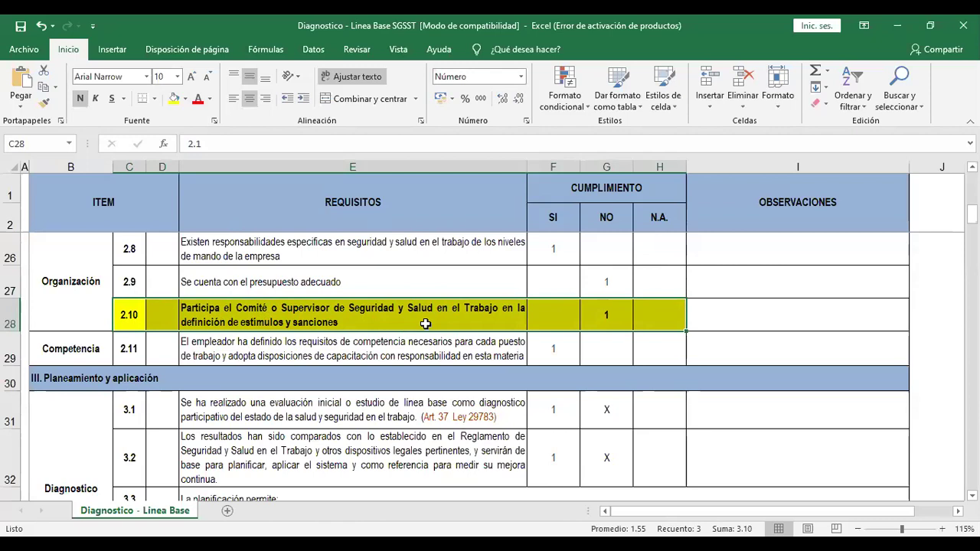
# - Clear the X marks in the NO column for Diagnostico requirements 3.1 and 3.2
pyautogui.scroll(-1, 499, 300)
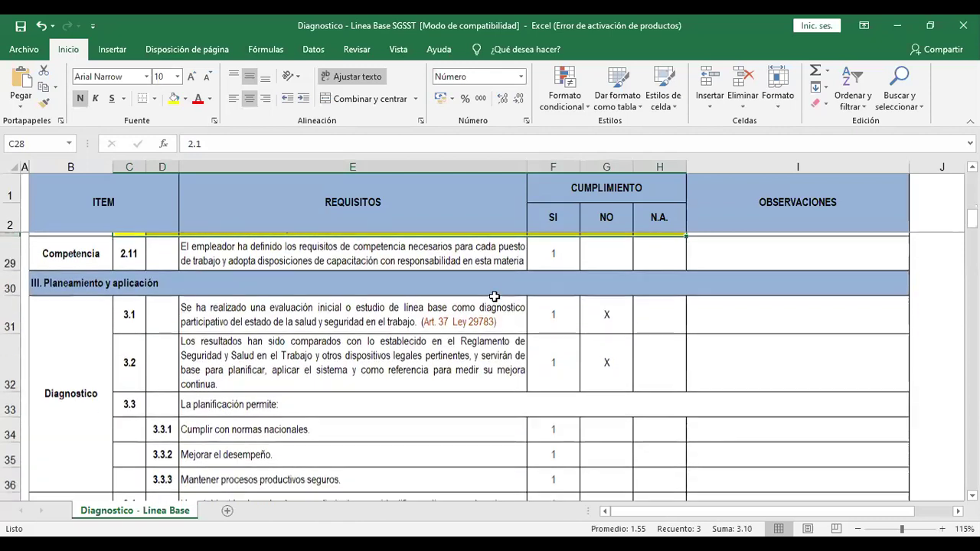
pyautogui.click(595, 310)
pyautogui.moveTo(633, 329); pyautogui.dragTo(599, 367)
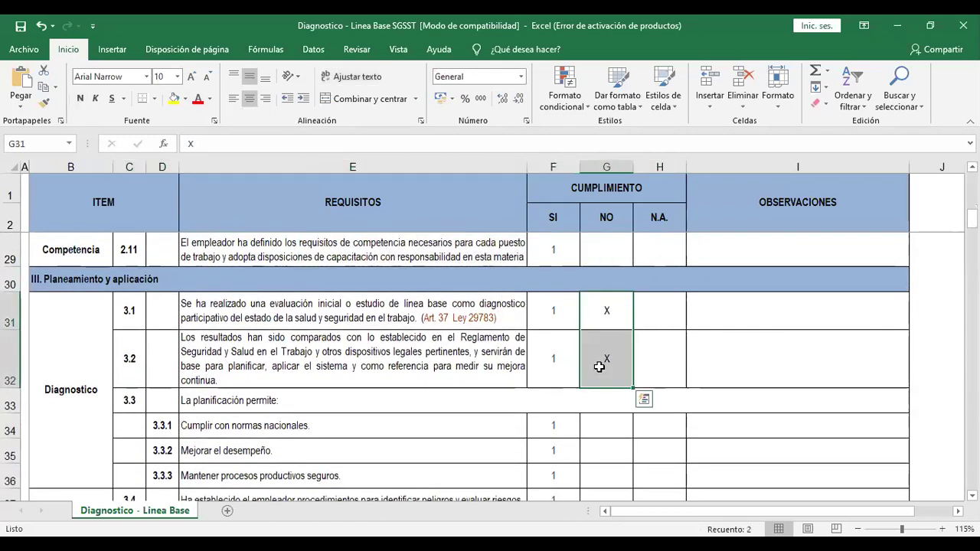
pyautogui.press('Delete')
# - Change Competencia requirement 2.11 from SI to NO by clearing its SI mark and entering a 1 under NO
pyautogui.scroll(1, 410, 297)
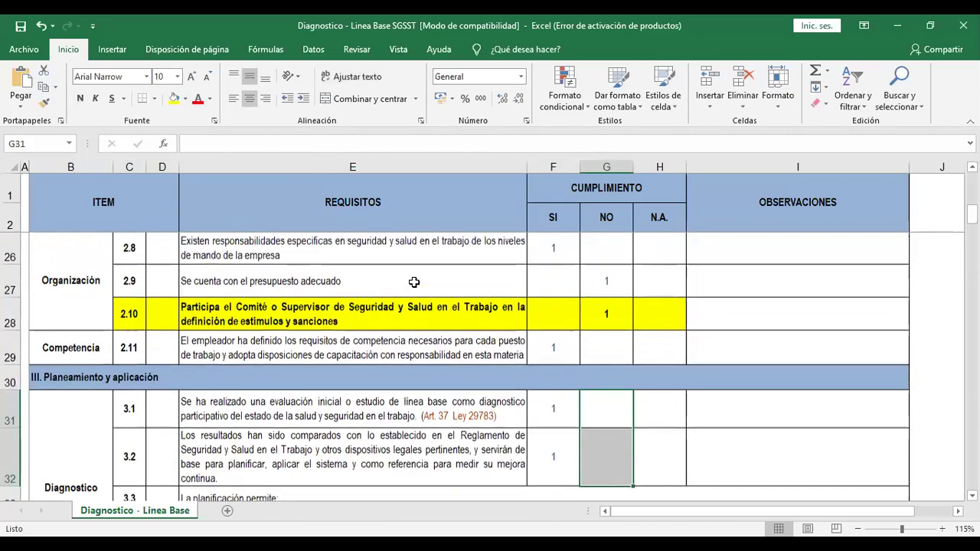
pyautogui.click(221, 353)
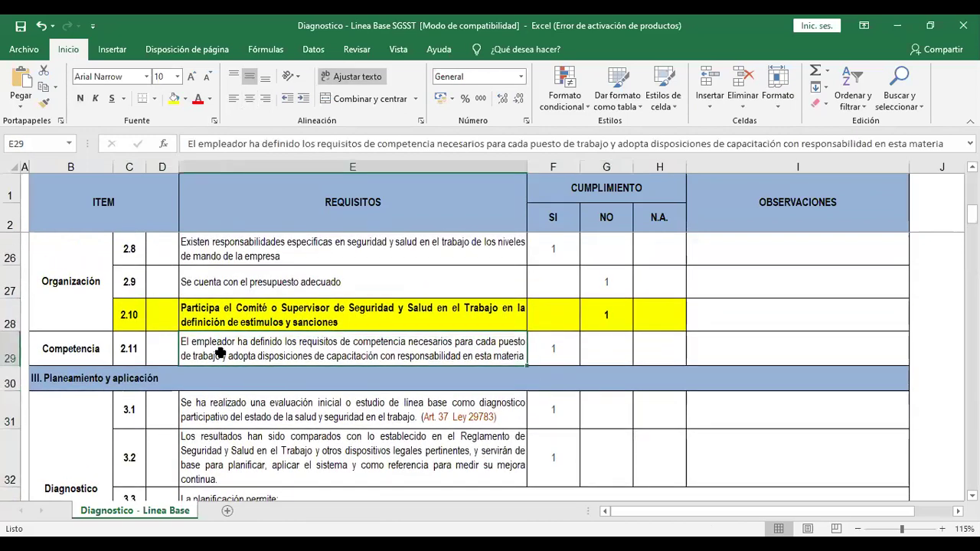
pyautogui.click(100, 351)
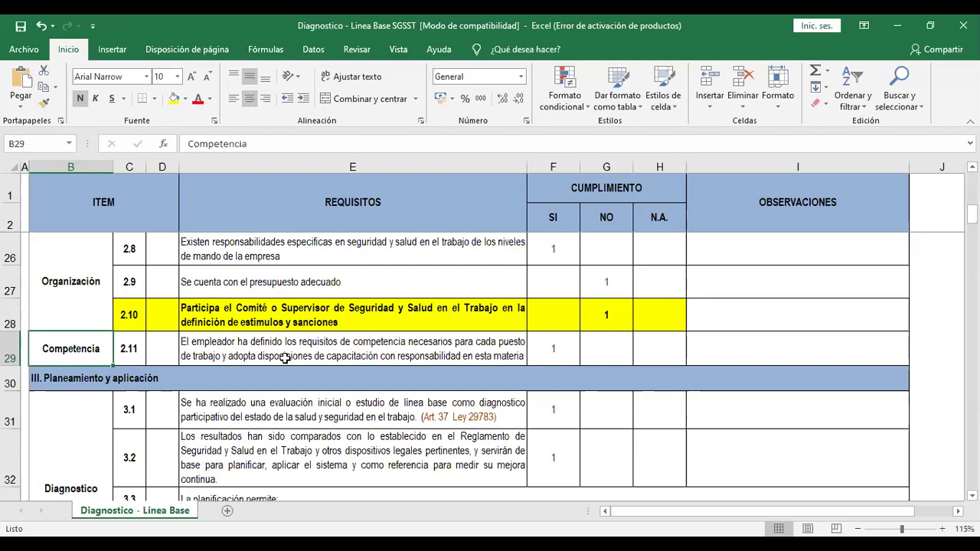
pyautogui.click(494, 348)
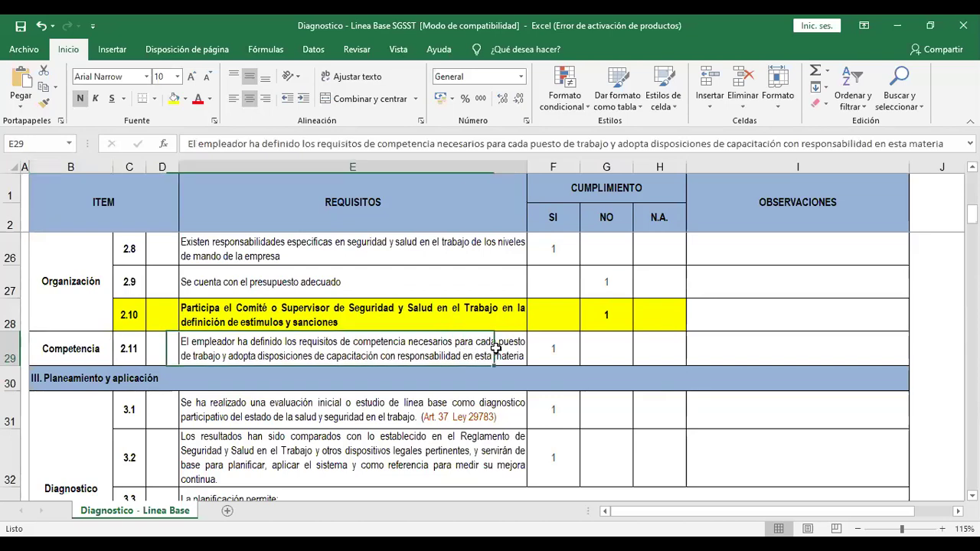
pyautogui.doubleClick(496, 349)
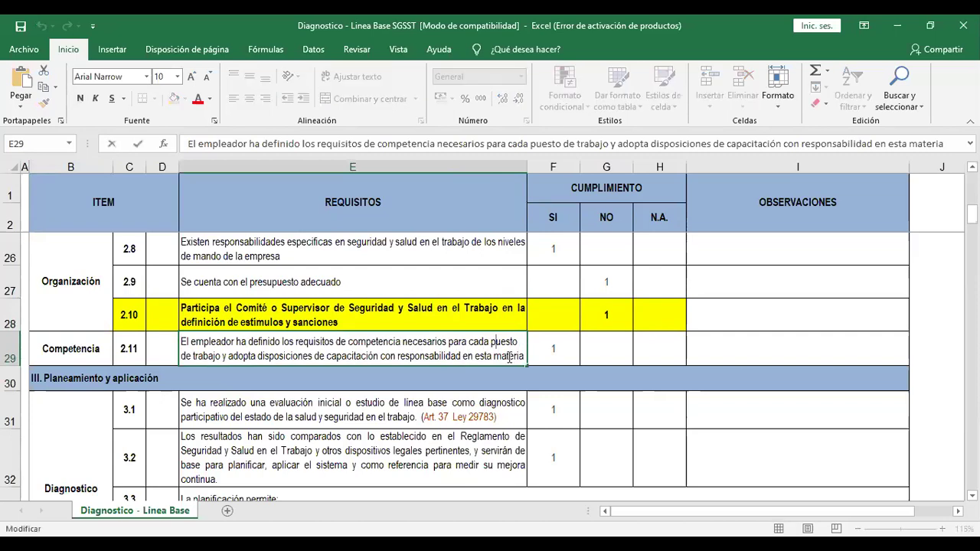
pyautogui.click(560, 357)
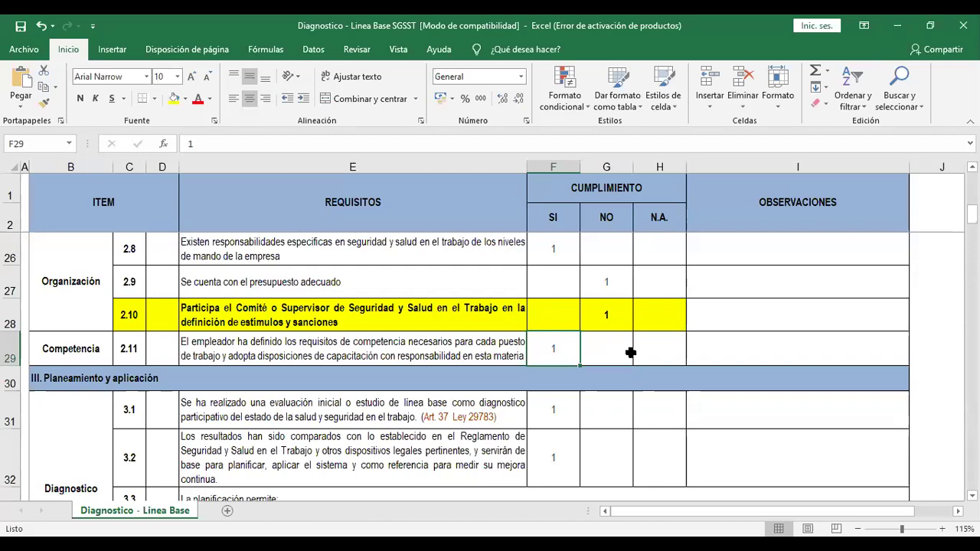
pyautogui.click(630, 352)
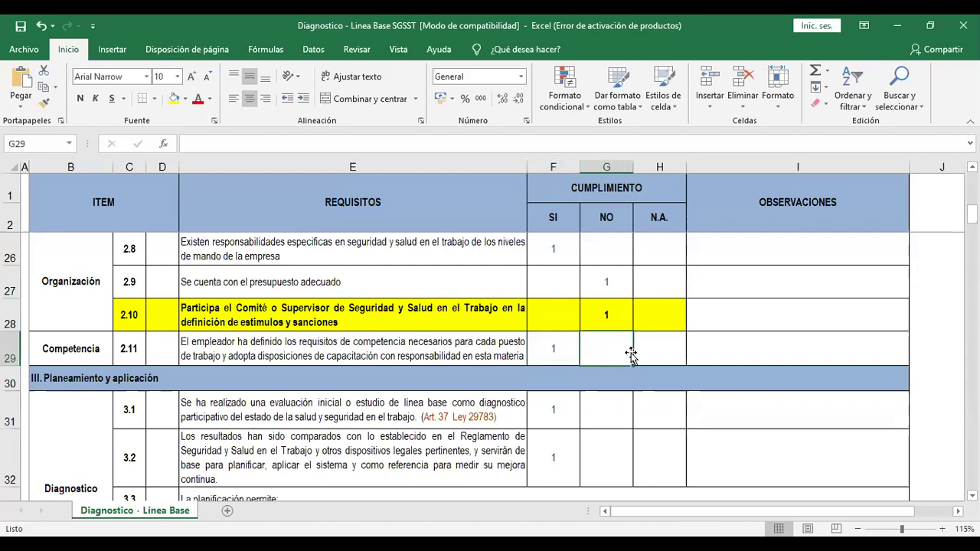
pyautogui.press('Left')
pyautogui.press('Delete')
pyautogui.click(630, 352)
pyautogui.write('1')
pyautogui.press('Return')
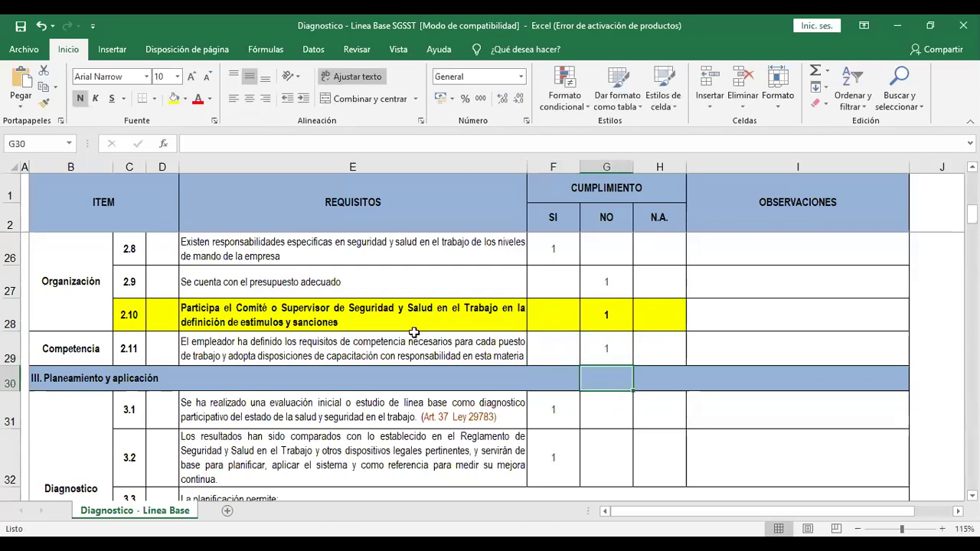
# - Delete the legal reference "(Art. 37 Ley 29783)" from the end of the text of Diagnostico requirement 3.1
pyautogui.scroll(-1, 413, 332)
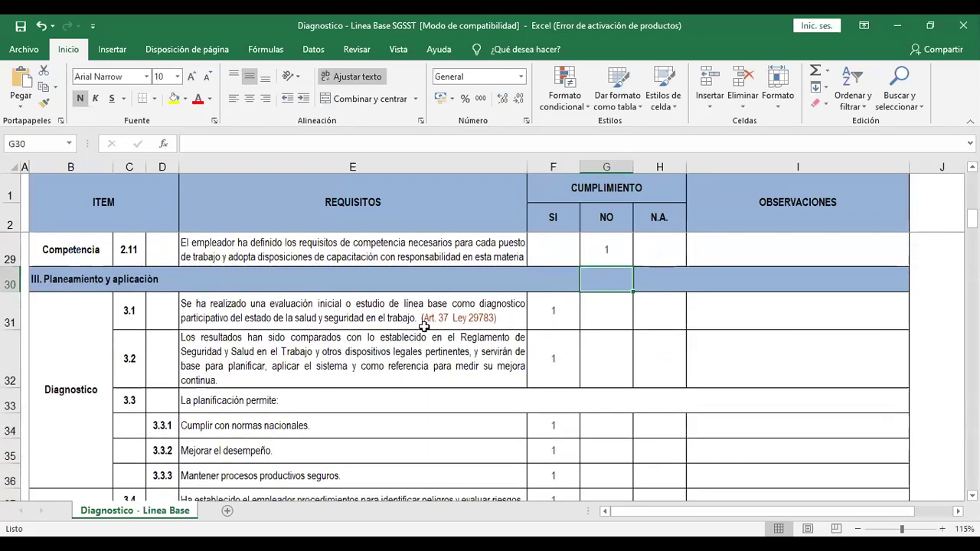
pyautogui.doubleClick(429, 315)
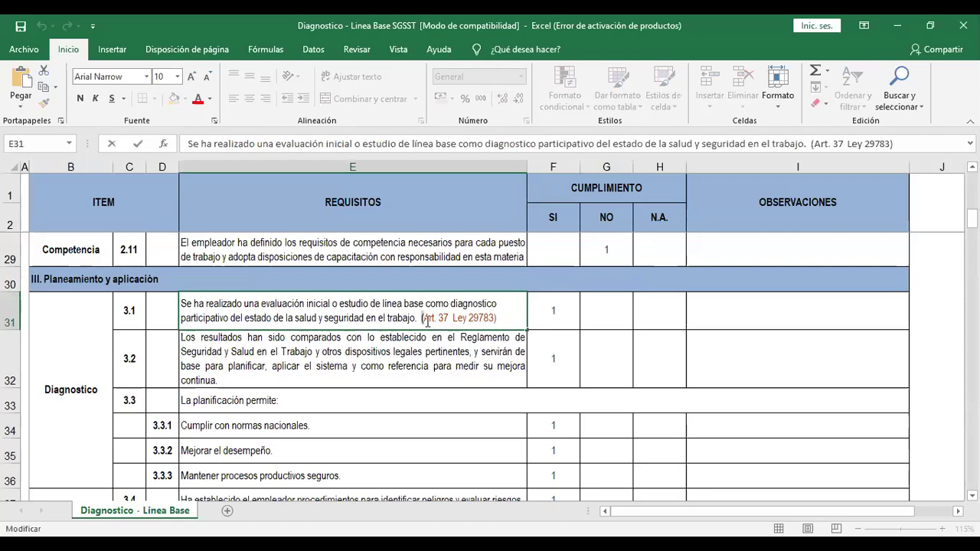
pyautogui.moveTo(422, 319); pyautogui.dragTo(511, 322)
pyautogui.press('BackSpace')
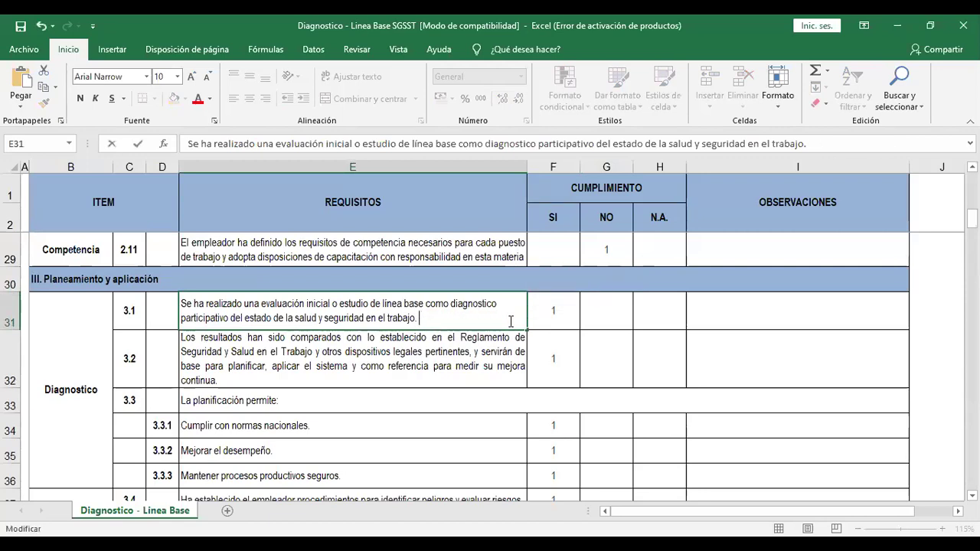
pyautogui.click(359, 399)
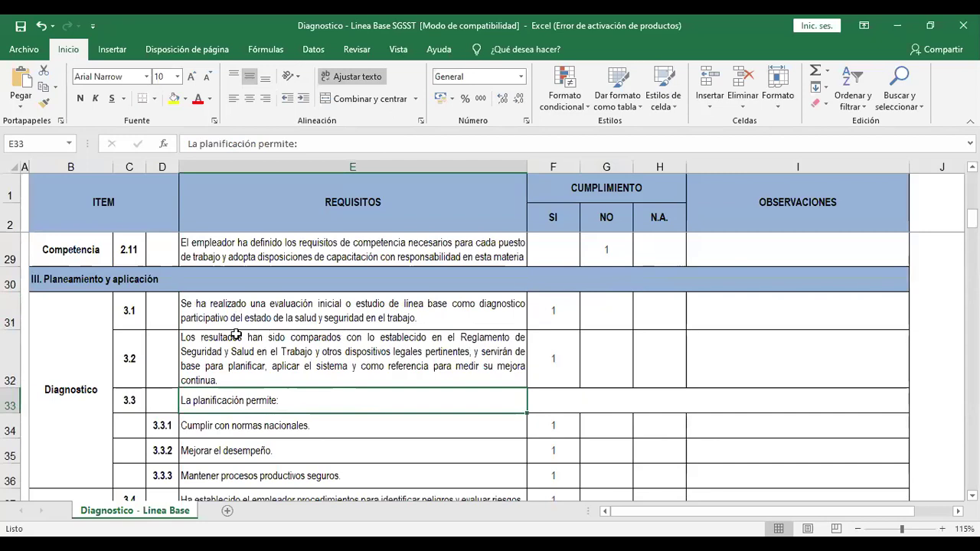
# - Review the Planeamiento y aplicación requirements from 3.1 through 3.5.2, including the one on procedures to identify hazards and evaluate risks
pyautogui.click(303, 321)
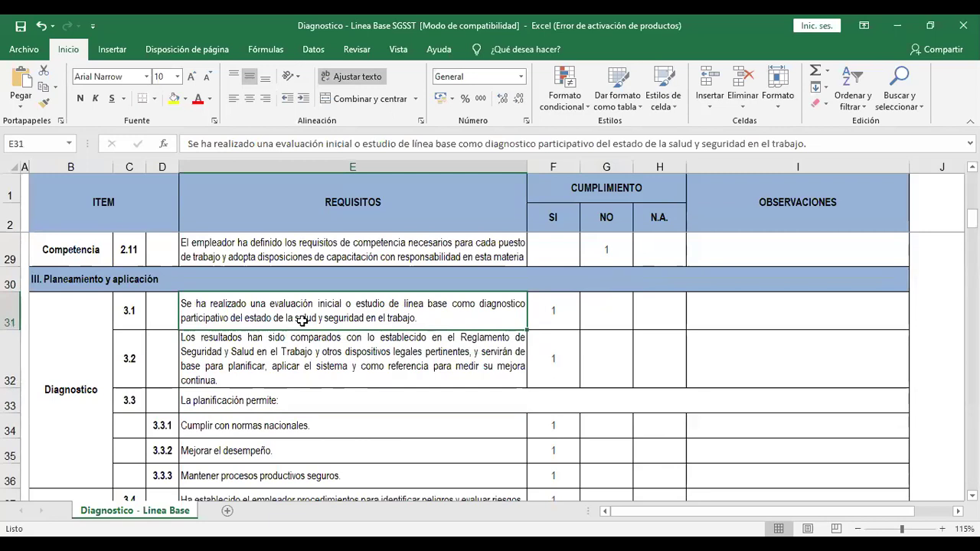
pyautogui.press('Down')
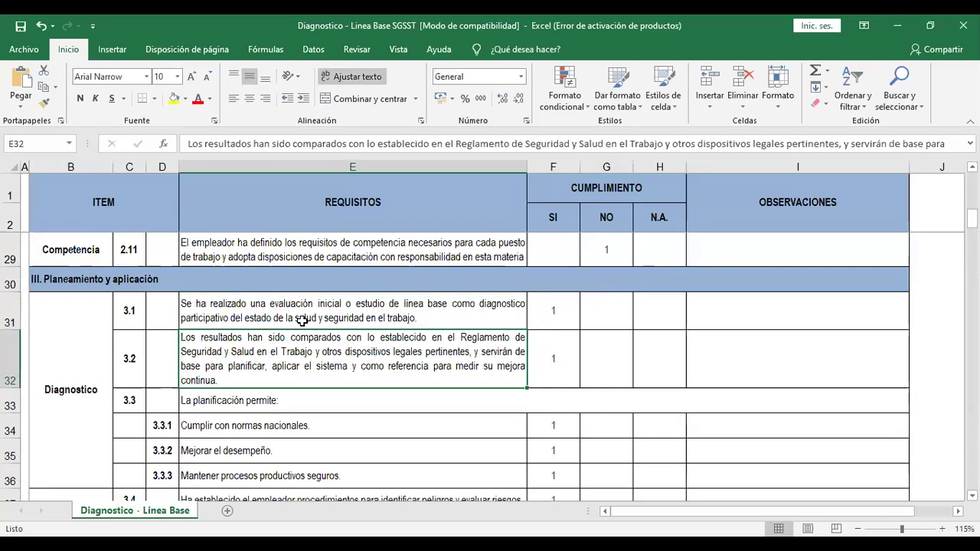
pyautogui.press('Down')
pyautogui.press('Down')
pyautogui.press('Down')
pyautogui.press('Down')
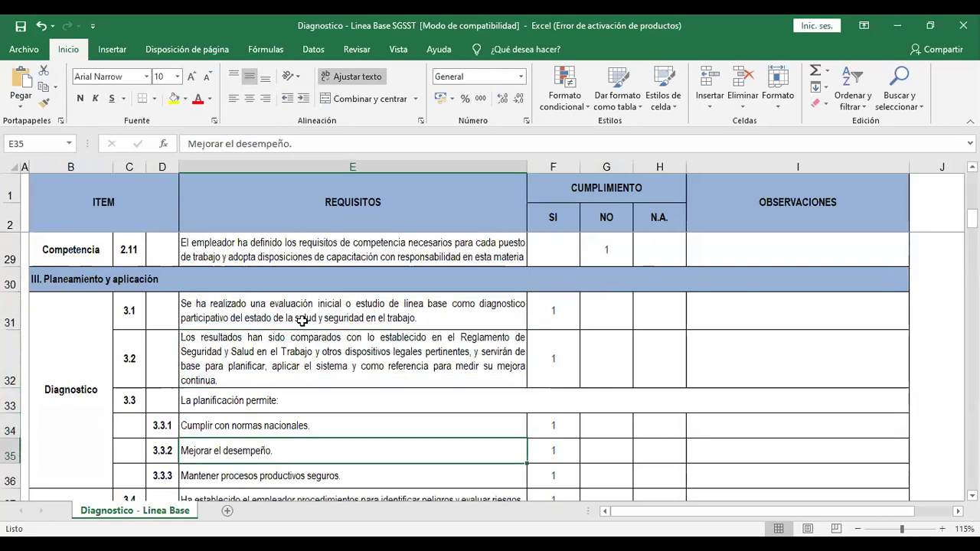
pyautogui.press('Down')
pyautogui.press('Down')
pyautogui.press('Down')
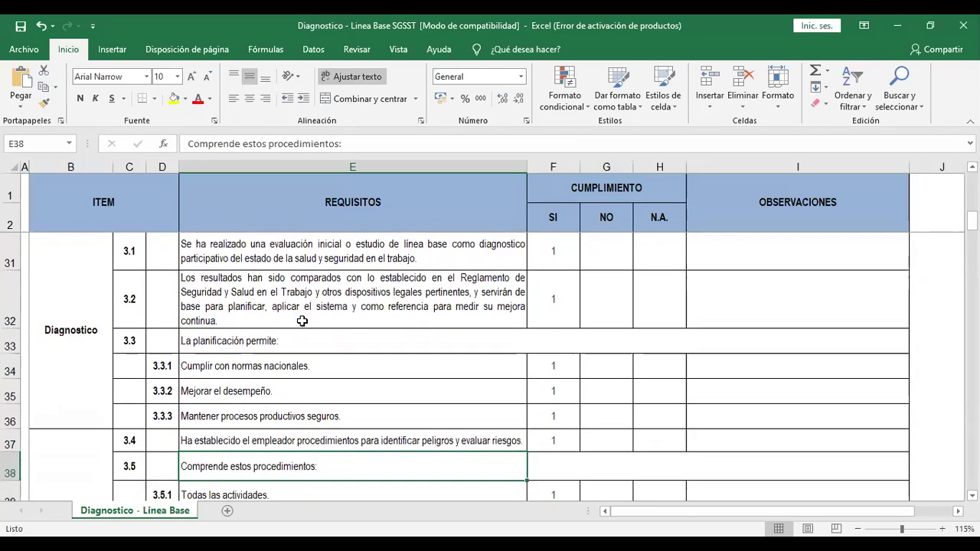
pyautogui.press('Down')
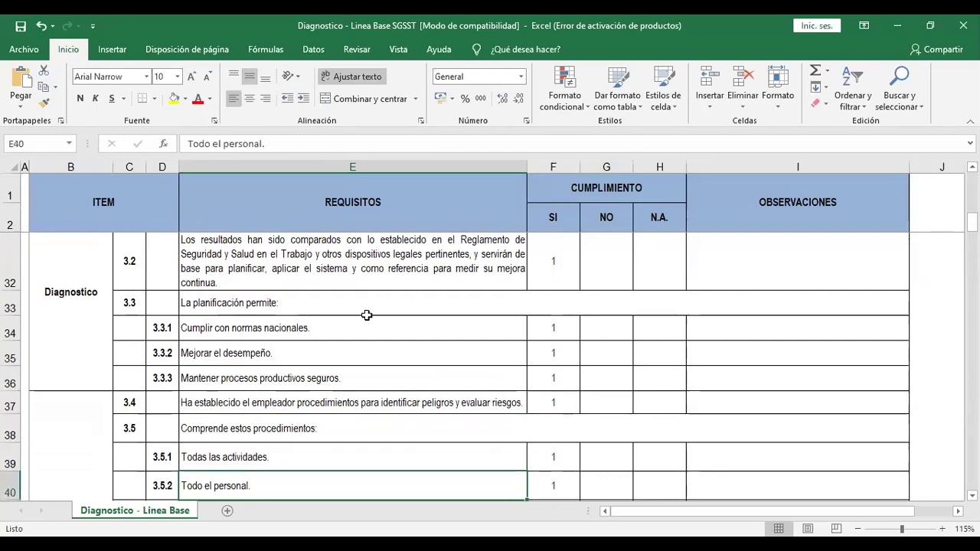
pyautogui.click(193, 406)
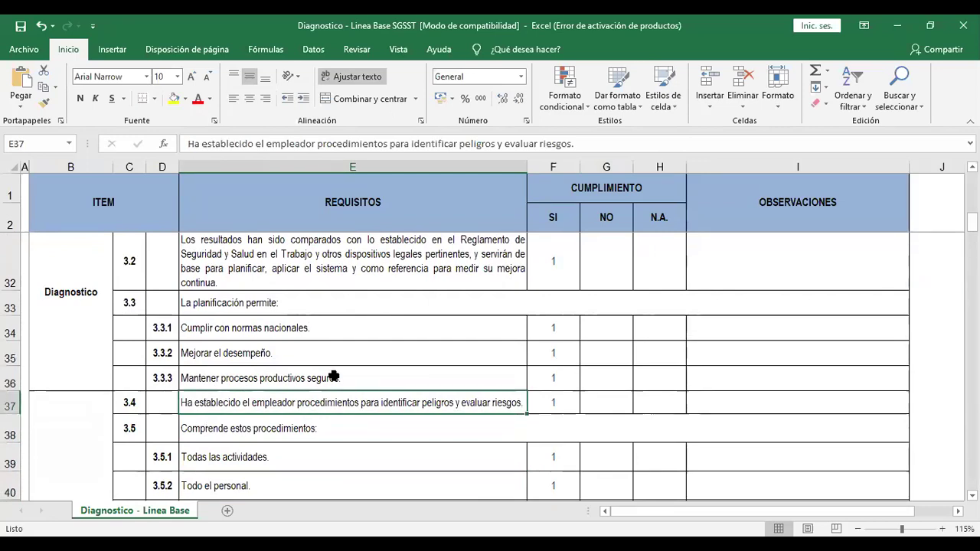
pyautogui.scroll(-1, 333, 377)
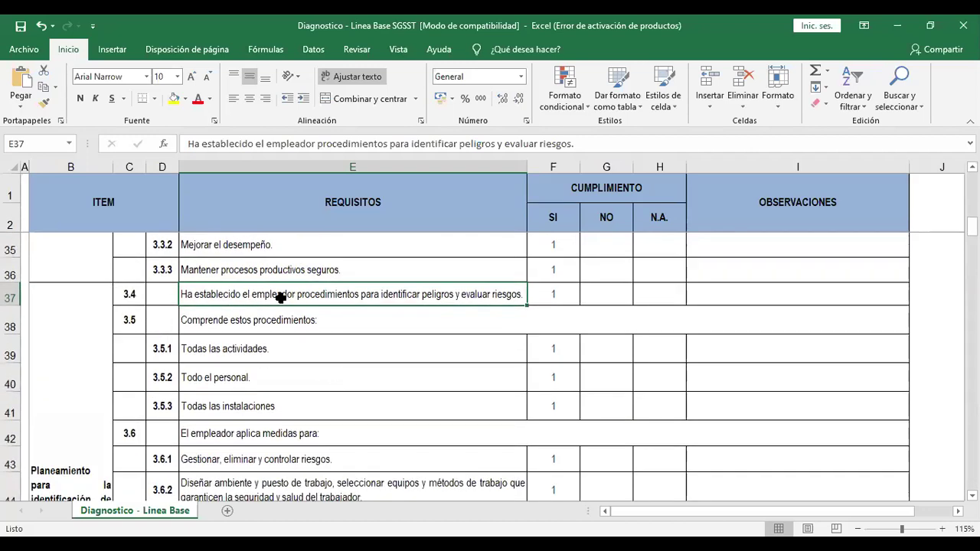
pyautogui.scroll(2, 194, 298)
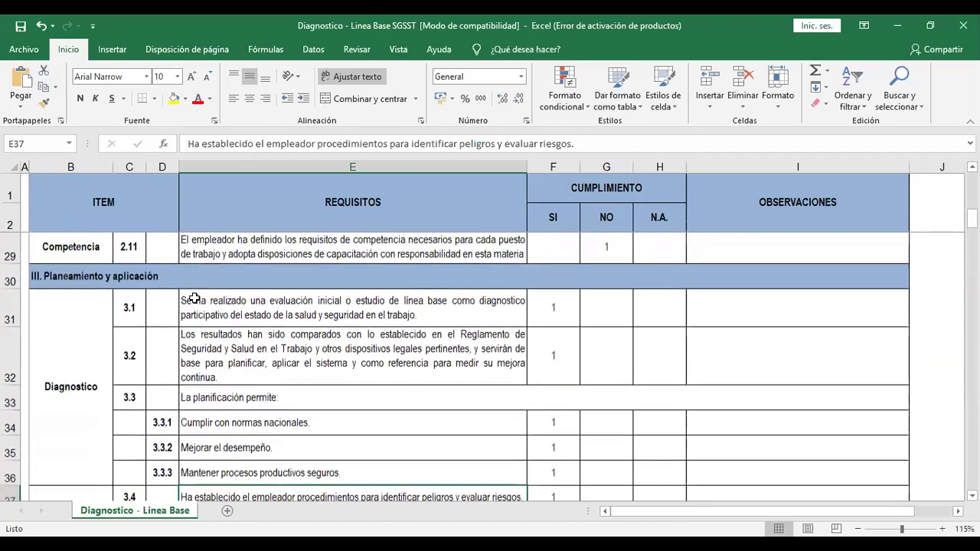
pyautogui.scroll(-2, 195, 298)
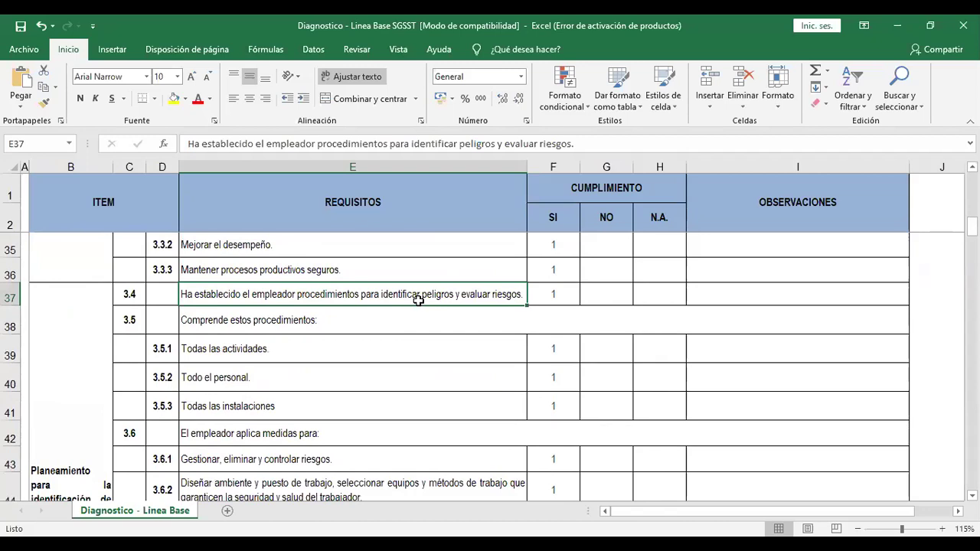
# - Enter a 1 under NO for requirement 3.4 on the employer's procedures to identify hazards and evaluate risks
pyautogui.click(550, 294)
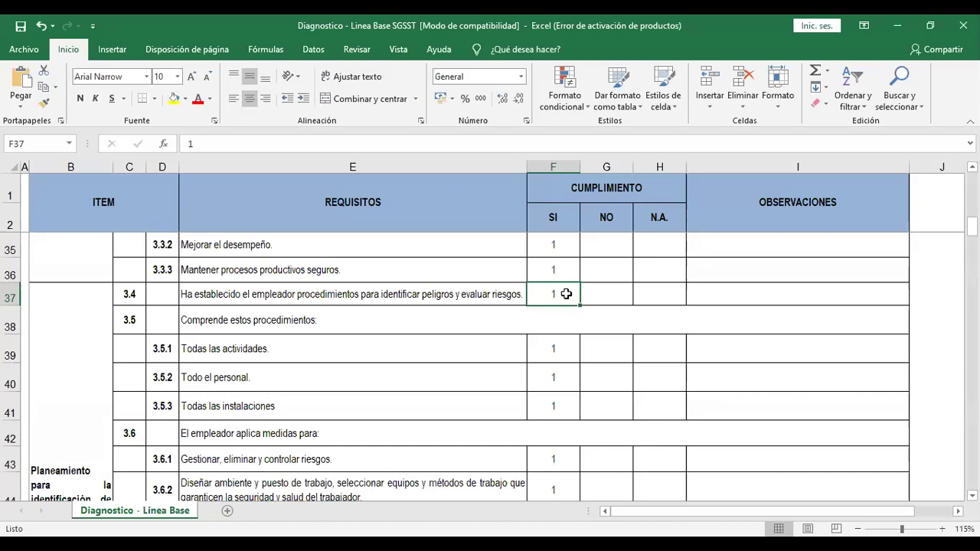
pyautogui.click(300, 294)
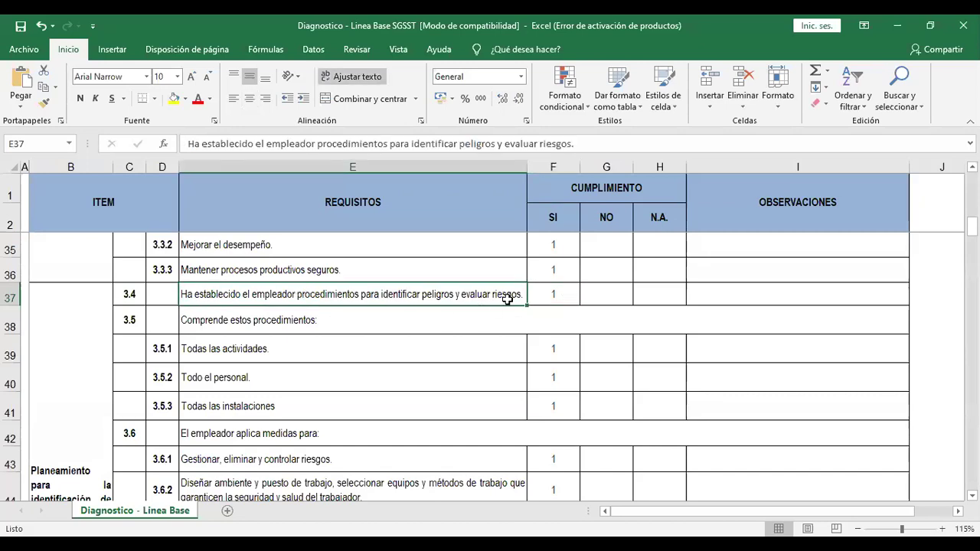
pyautogui.click(550, 297)
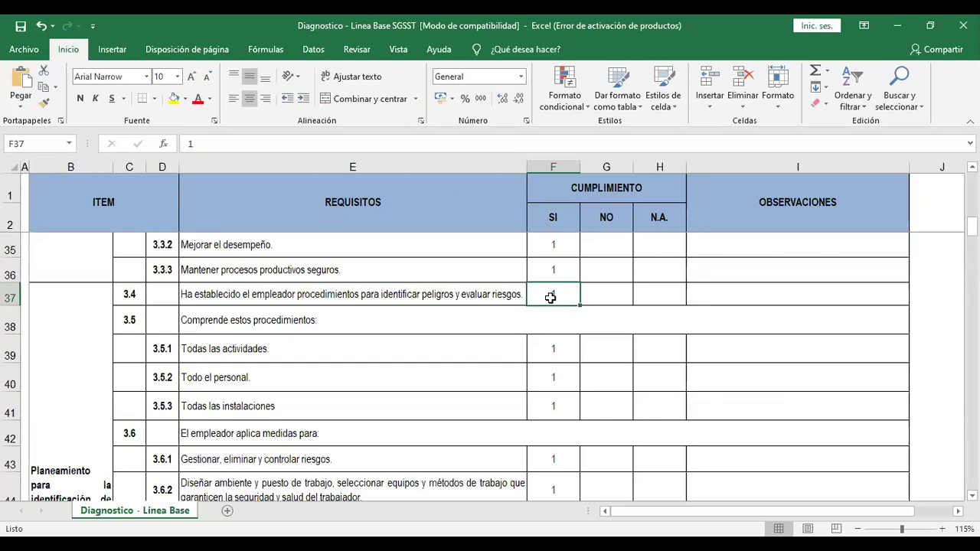
pyautogui.press('Right')
pyautogui.write('1')
pyautogui.press('Return')
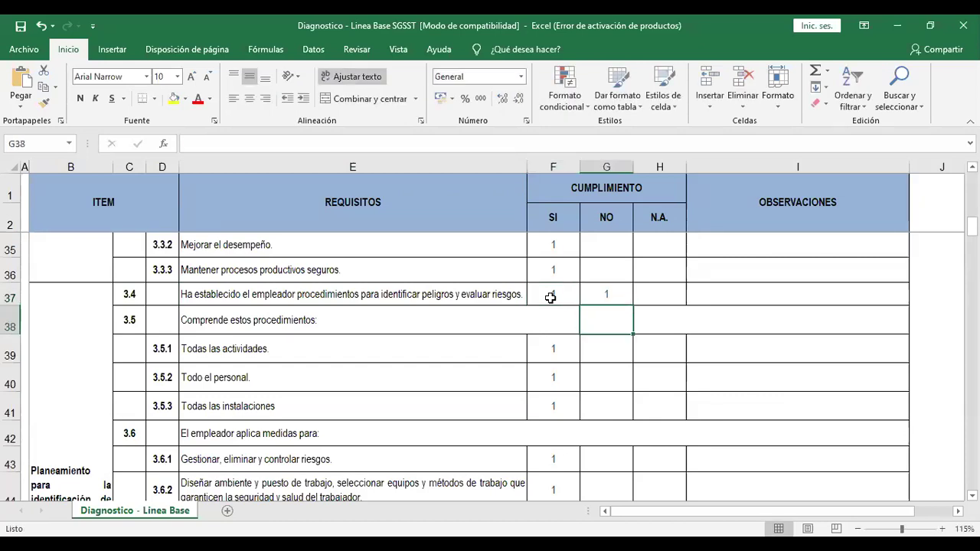
# - Change requirement 3.5.1, Todas las actividades, from SI to NO with a 1
pyautogui.scroll(-1, 546, 303)
pyautogui.scroll(1, 546, 303)
pyautogui.scroll(-1, 547, 307)
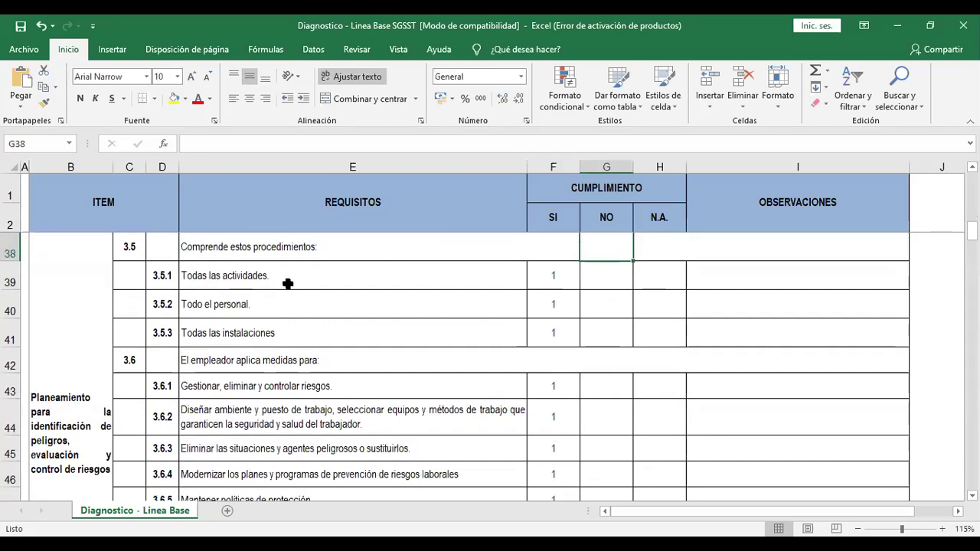
pyautogui.click(303, 280)
pyautogui.click(543, 273)
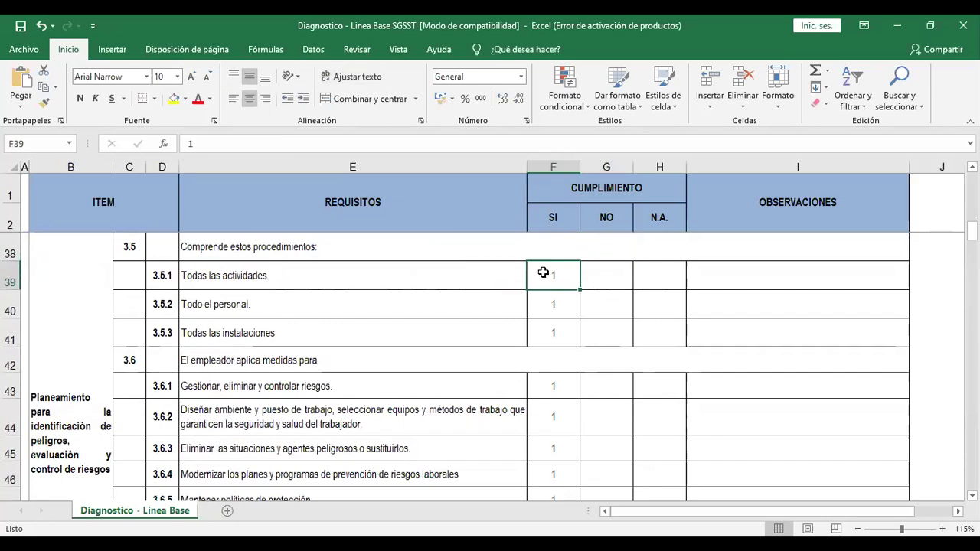
pyautogui.press('Delete')
pyautogui.press('Right')
pyautogui.write('1')
pyautogui.press('Return')
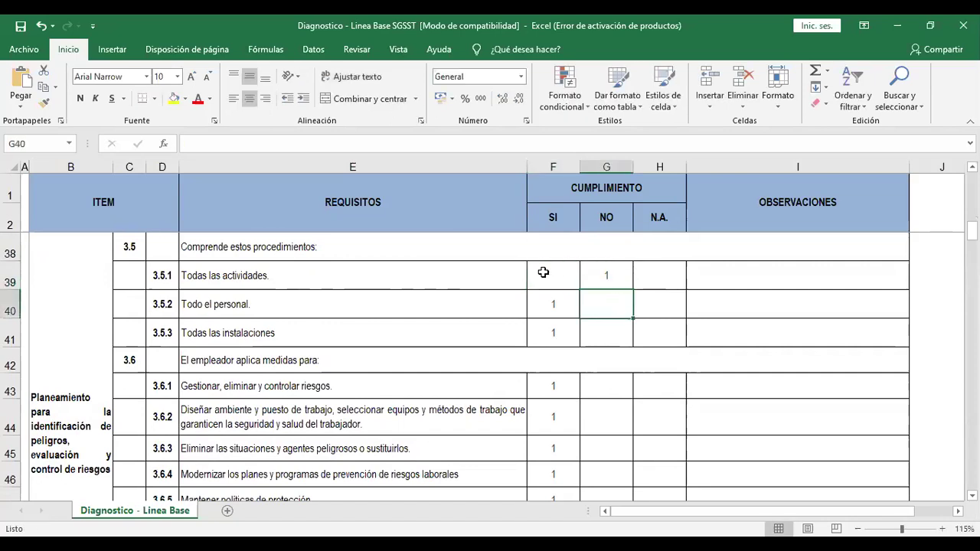
# - Change requirements 3.5.2, Todo el personal, and 3.5.3, Todas las instalaciones, from SI to NO with a 1 each
pyautogui.press('Left')
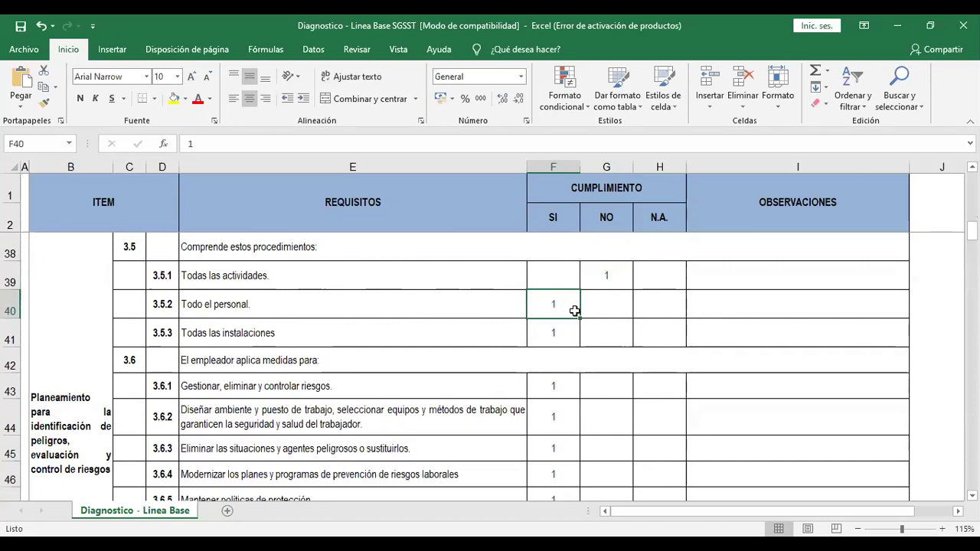
pyautogui.press('Delete')
pyautogui.click(605, 309)
pyautogui.write('1')
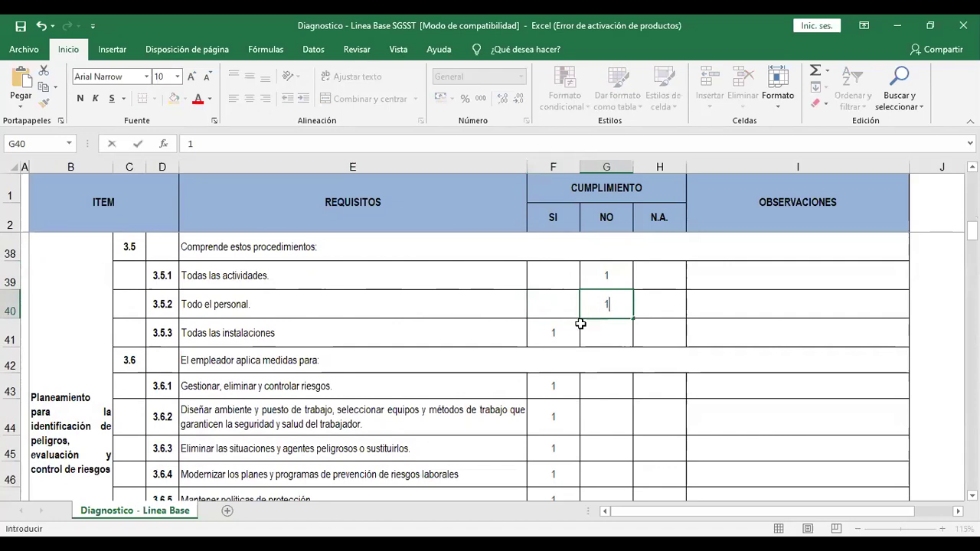
pyautogui.click(560, 329)
pyautogui.press('Delete')
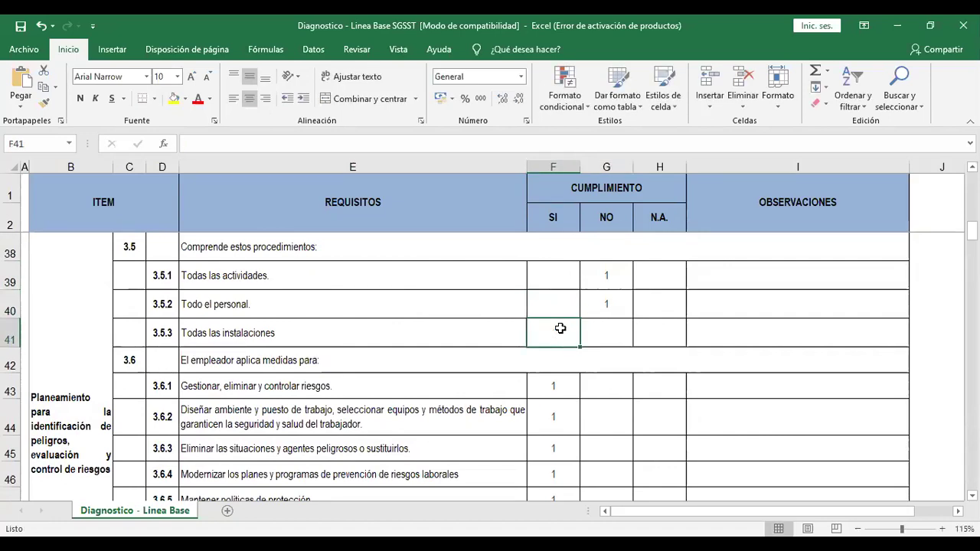
pyautogui.press('Right')
pyautogui.write('1')
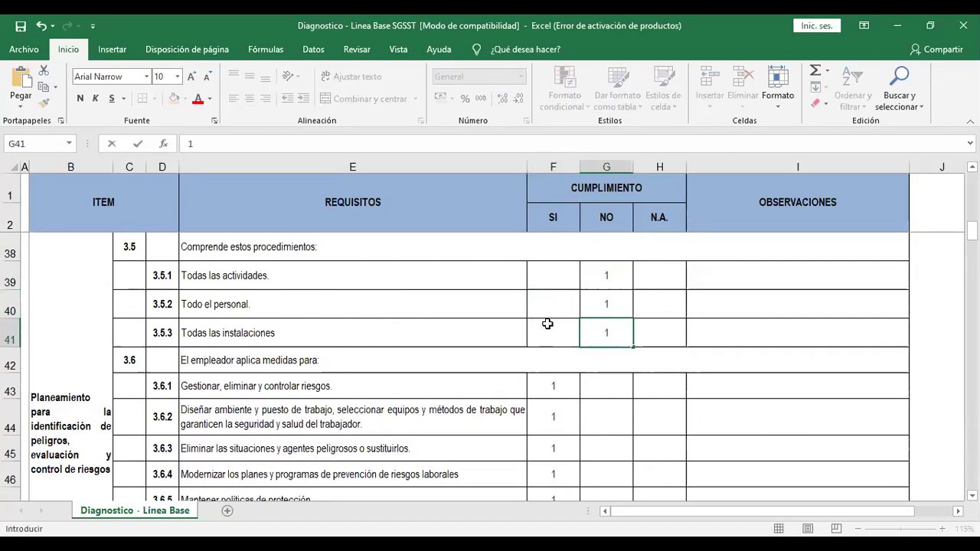
pyautogui.click(537, 309)
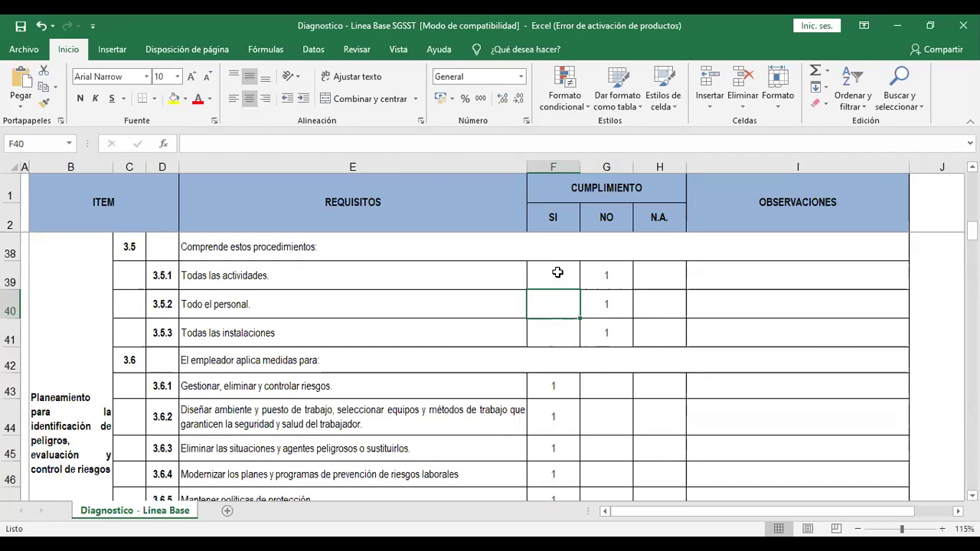
pyautogui.moveTo(549, 286); pyautogui.dragTo(548, 329)
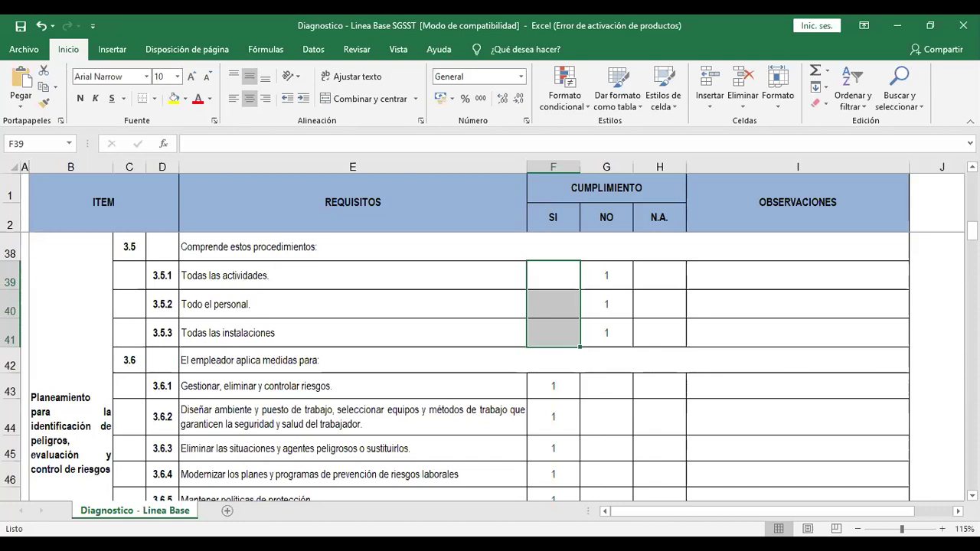
pyautogui.scroll(-1, 377, 341)
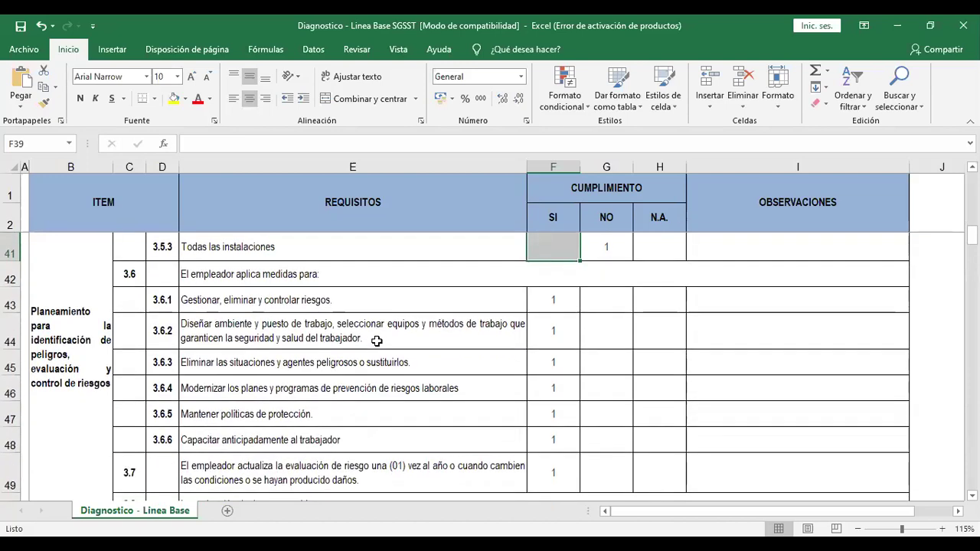
# - Review the requirements from 3.4 through 3.11 on risk control measures, risk evaluation and objectives
pyautogui.scroll(-2, 391, 321)
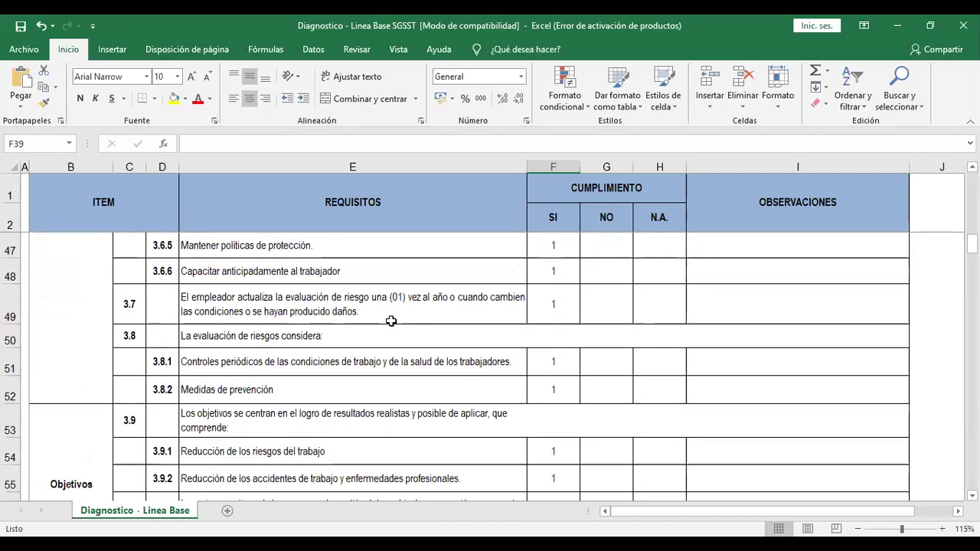
pyautogui.scroll(-1, 390, 321)
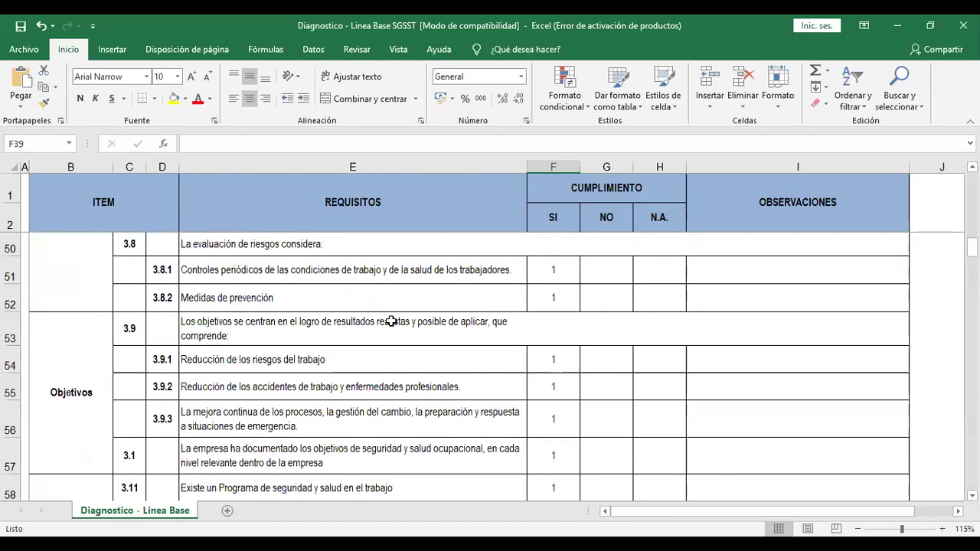
pyautogui.click(109, 203)
pyautogui.click(241, 204)
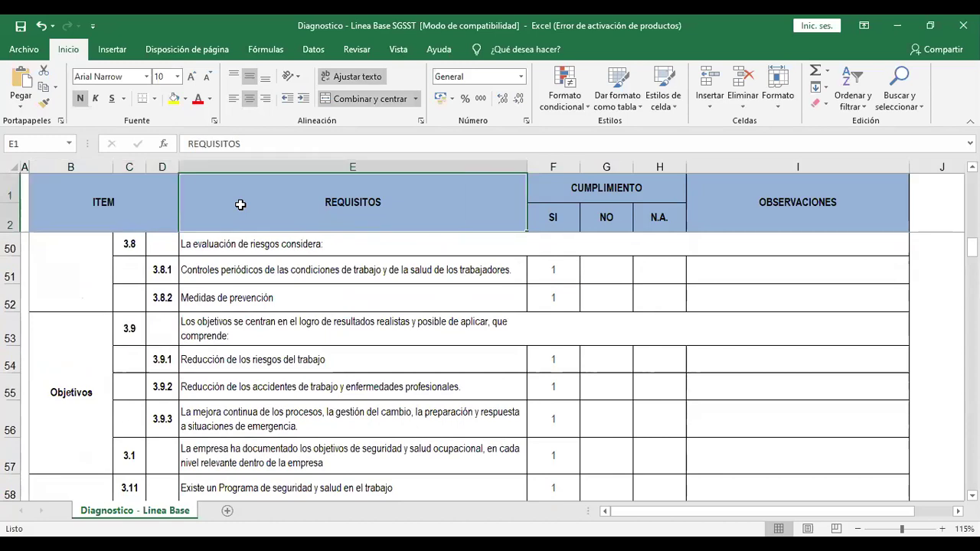
pyautogui.click(336, 260)
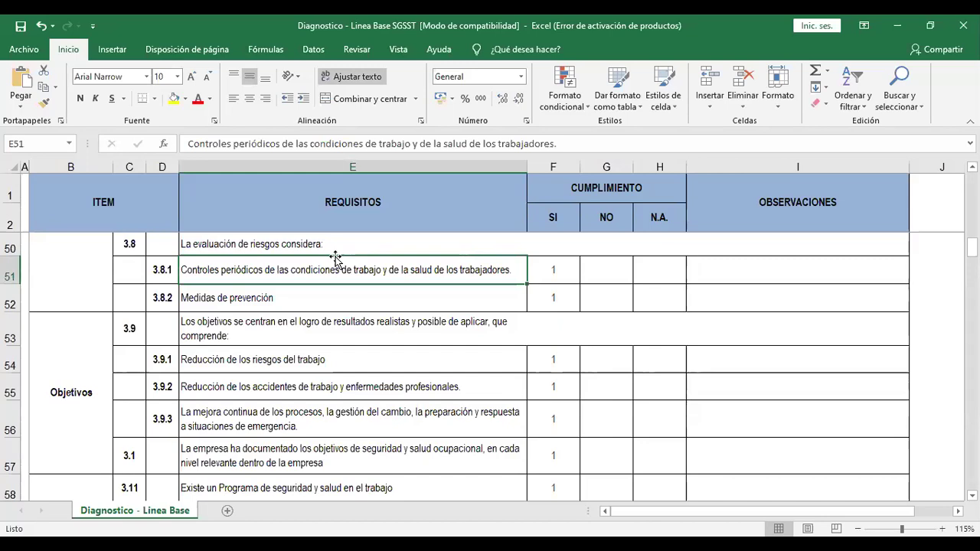
pyautogui.scroll(5, 335, 259)
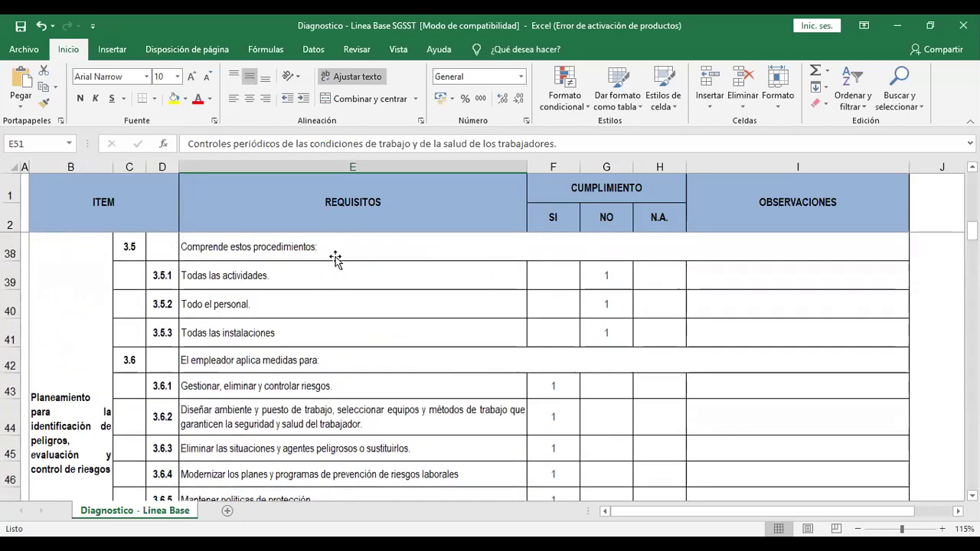
pyautogui.scroll(4, 336, 258)
pyautogui.scroll(-3, 336, 259)
pyautogui.scroll(-4, 335, 259)
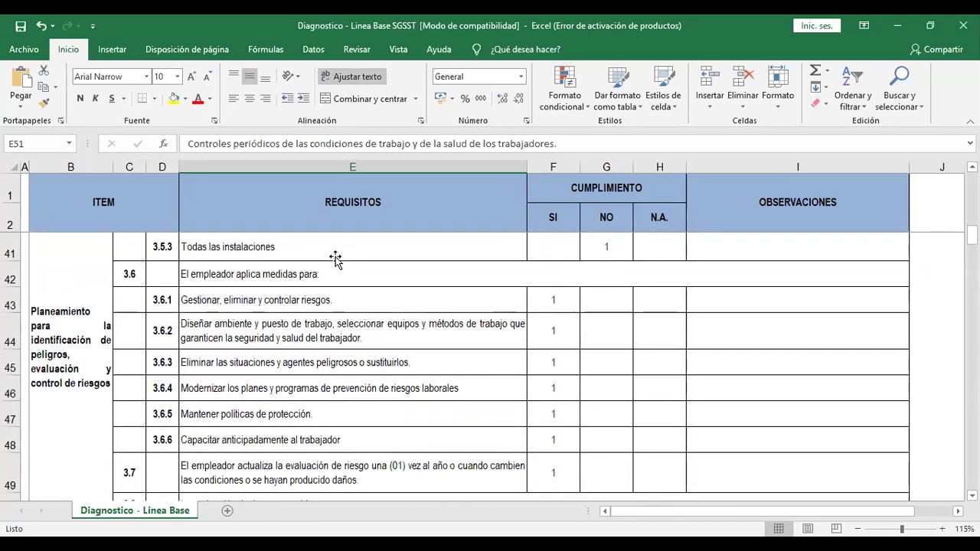
pyautogui.scroll(1, 429, 258)
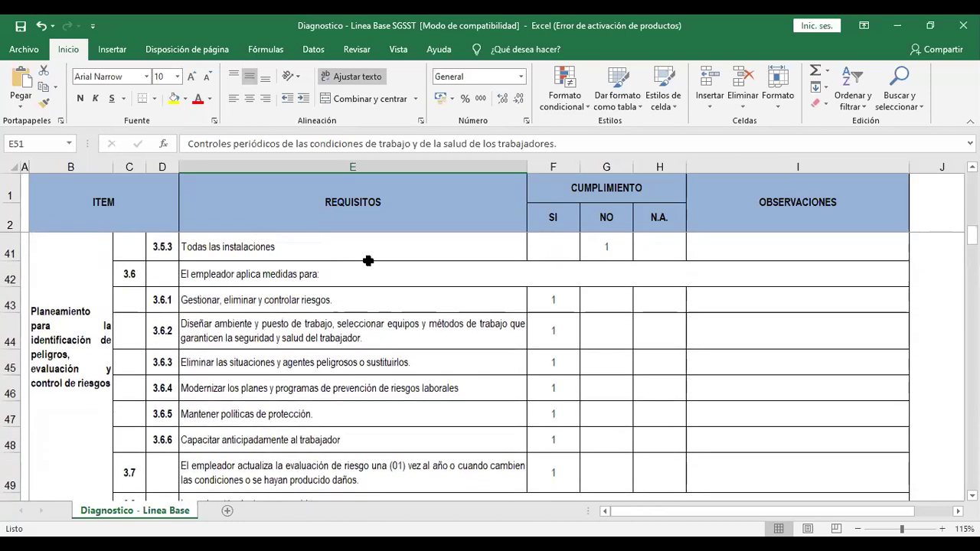
# - Change requirements 3.6.2 through 3.6.6 and 3.7 from SI to NO with a 1 each
pyautogui.moveTo(567, 337); pyautogui.dragTo(570, 476)
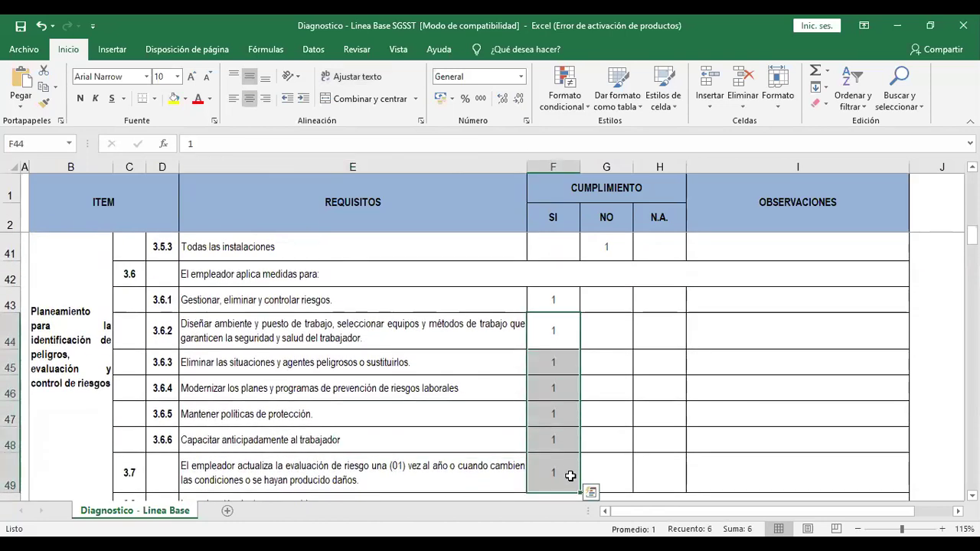
pyautogui.press('Delete')
pyautogui.click(605, 329)
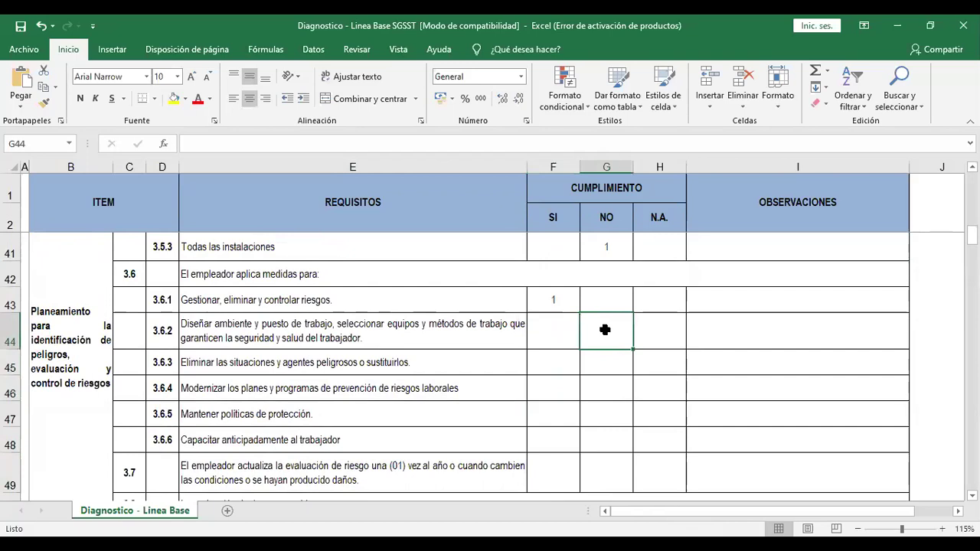
pyautogui.press('Down')
pyautogui.write('1')
pyautogui.press('Return')
pyautogui.write('1')
pyautogui.press('Return')
pyautogui.press('Up')
pyautogui.press('Up')
pyautogui.press('Up')
pyautogui.press('F2')
pyautogui.press('Return')
pyautogui.press('Return')
pyautogui.press('Return')
pyautogui.press('F2')
pyautogui.write('1')
pyautogui.press('Return')
pyautogui.write('1')
pyautogui.press('Return')
pyautogui.write('1')
pyautogui.press('Return')
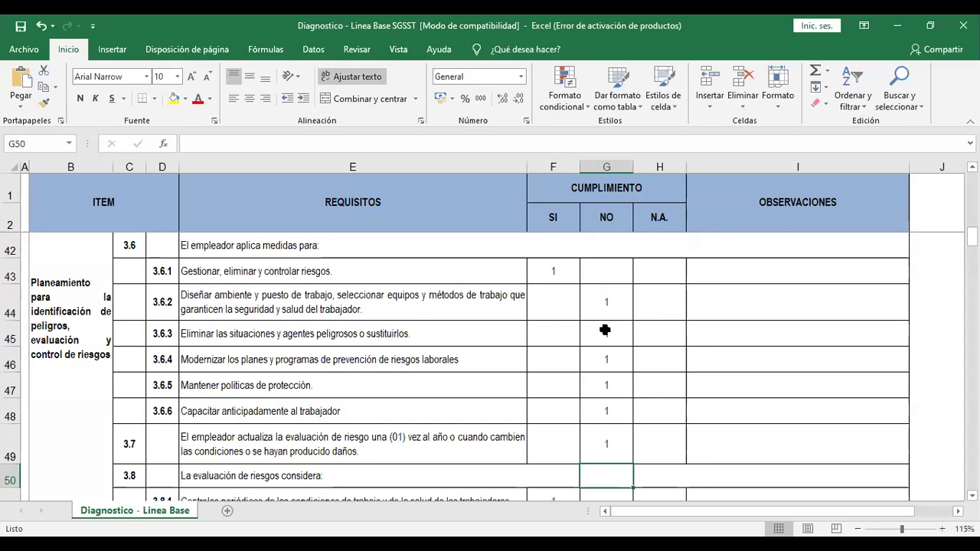
# - Change the Objetivos requirements 3.9.1 through 3.9.3 and 3.1, plus requirement 3.11, from SI to NO with a 1 each
pyautogui.scroll(-3, 605, 330)
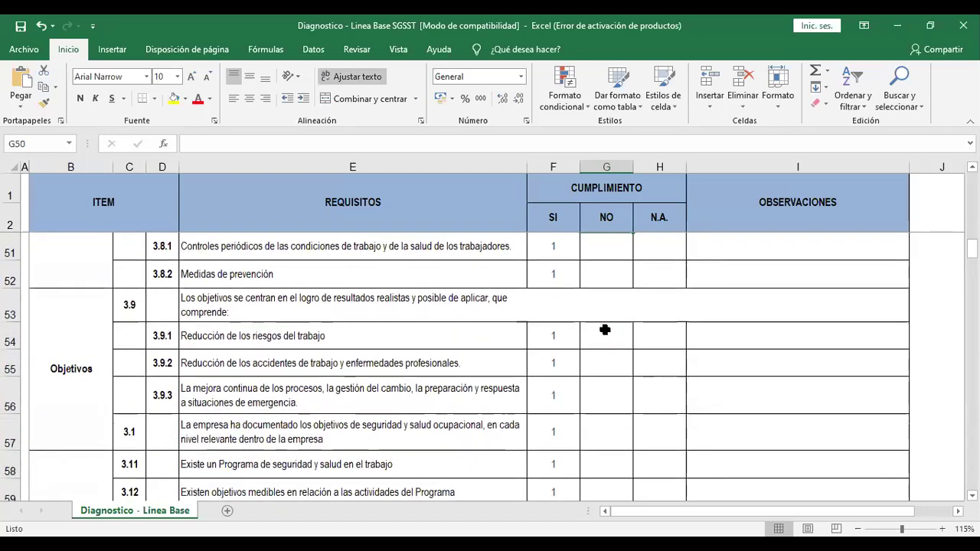
pyautogui.click(553, 335)
pyautogui.moveTo(553, 336); pyautogui.dragTo(554, 469)
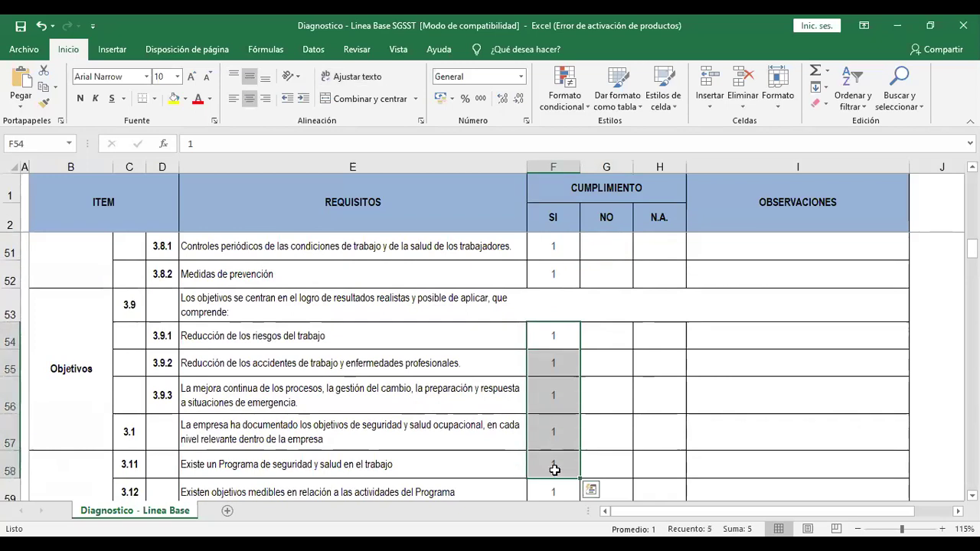
pyautogui.press('Delete')
pyautogui.click(607, 336)
pyautogui.write('1')
pyautogui.press('Return')
pyautogui.write('1')
pyautogui.press('Return')
pyautogui.write('1')
pyautogui.press('Return')
pyautogui.write('1')
pyautogui.press('Return')
pyautogui.write('1')
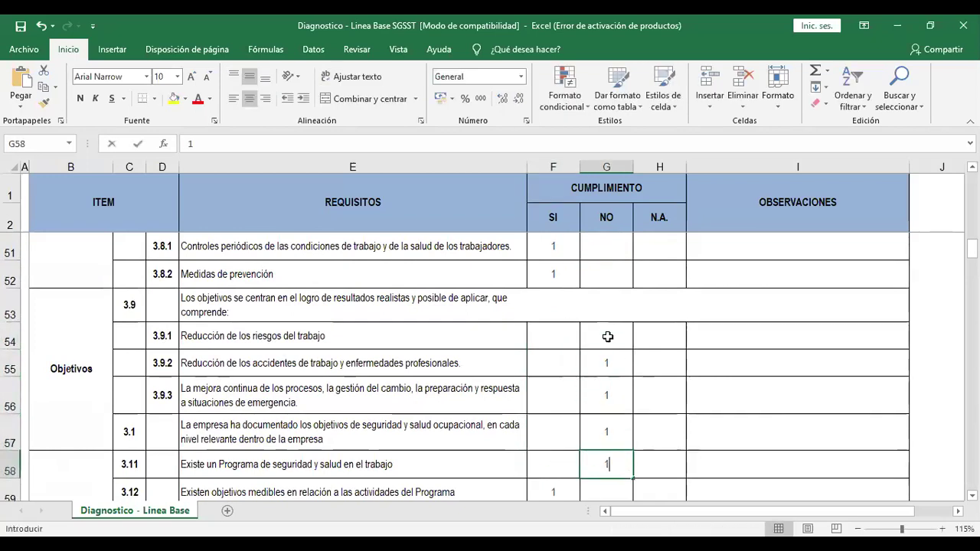
# - Change the Programa Anual requirements 3.13 through 3.18 from SI to NO with a 1 each
pyautogui.scroll(-2, 607, 336)
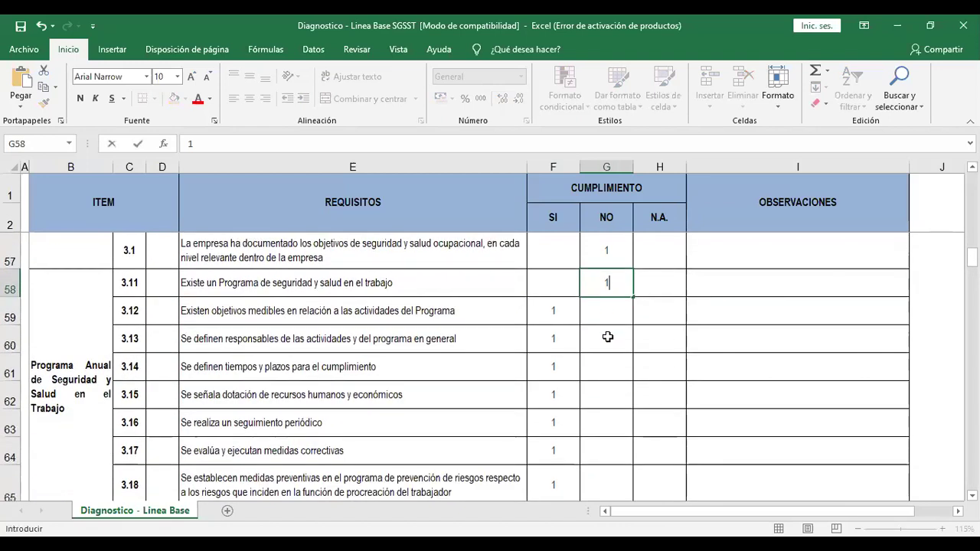
pyautogui.moveTo(569, 333); pyautogui.dragTo(559, 477)
pyautogui.press('Delete')
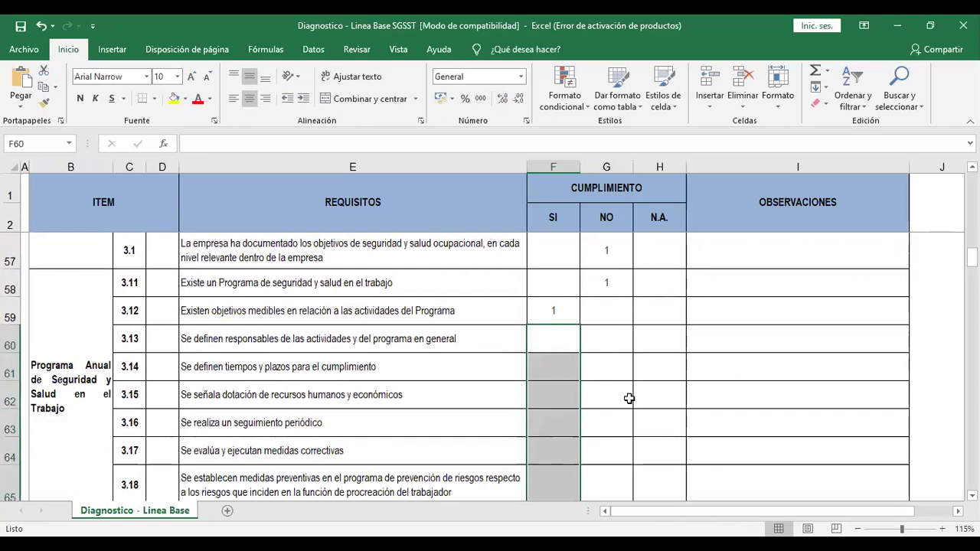
pyautogui.click(617, 341)
pyautogui.press('Down')
pyautogui.write('1')
pyautogui.press('Return')
pyautogui.click(617, 341)
pyautogui.write('1')
pyautogui.press('Return')
pyautogui.press('Down')
pyautogui.write('1')
pyautogui.press('Return')
pyautogui.write('1')
pyautogui.press('Return')
pyautogui.press('Up')
pyautogui.press('Down')
pyautogui.write('1')
pyautogui.press('Return')
pyautogui.write('1')
pyautogui.press('Return')
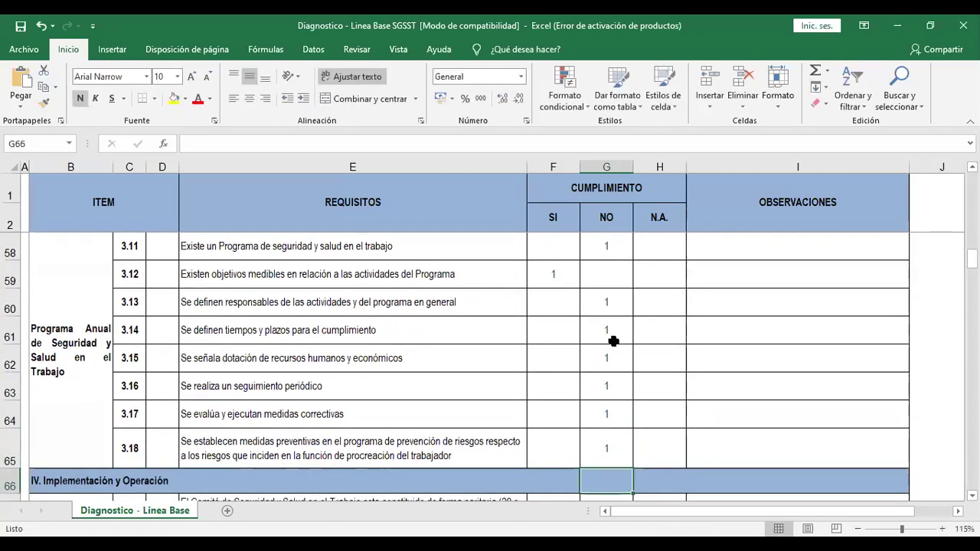
# - Remove the X under N.A. for requirement 4.1 on the Comité de Seguridad y Salud en el Trabajo
pyautogui.scroll(-1, 614, 341)
pyautogui.scroll(-1, 180, 375)
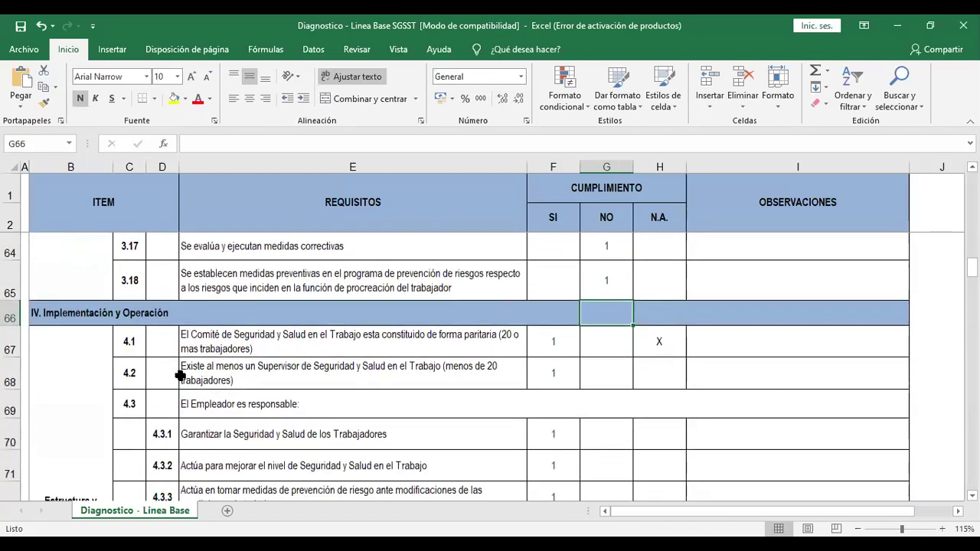
pyautogui.scroll(-1, 180, 375)
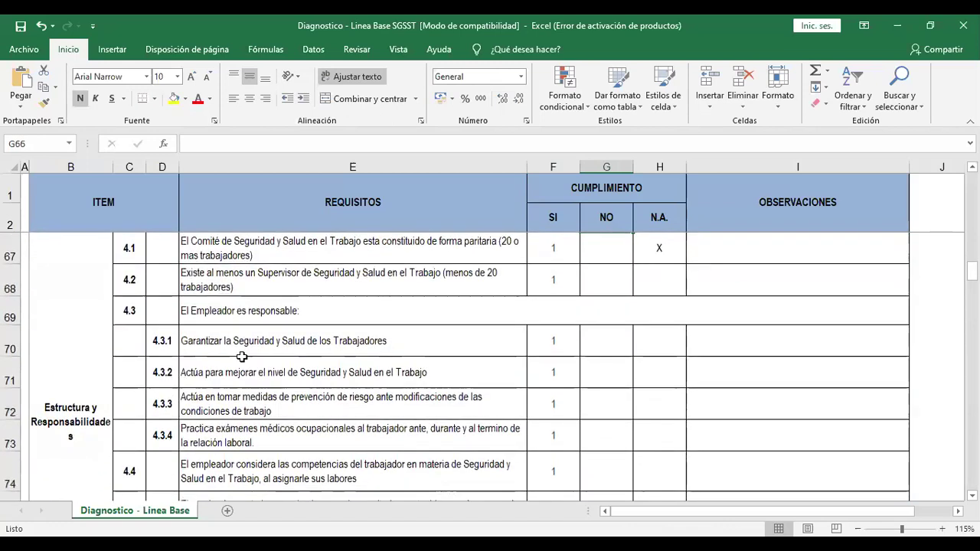
pyautogui.click(270, 253)
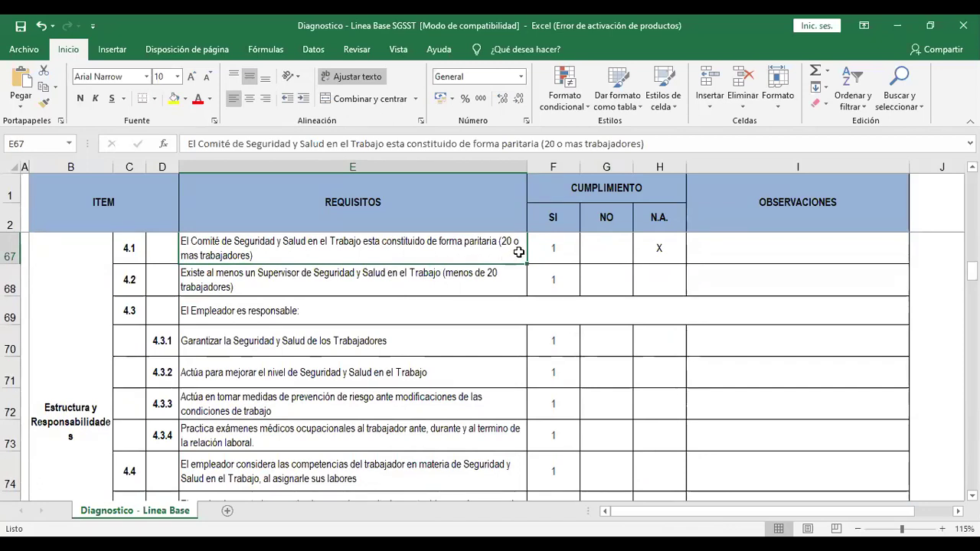
pyautogui.click(663, 251)
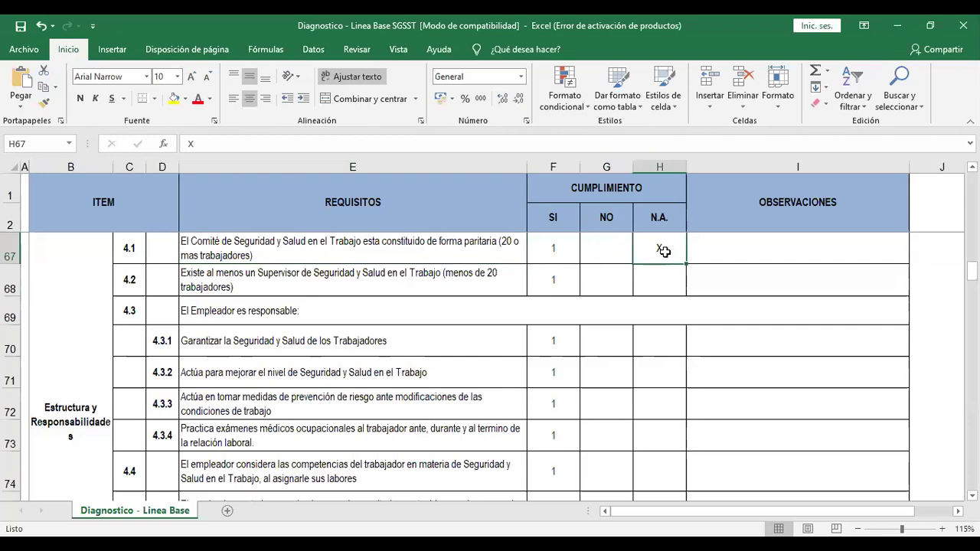
pyautogui.press('Delete')
pyautogui.click(541, 252)
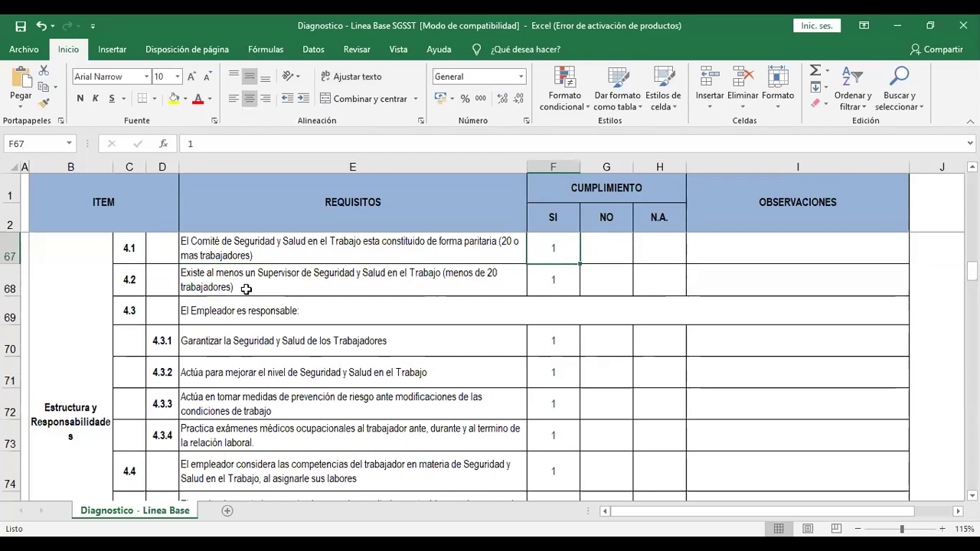
# - Change requirement 4.2, on having at least one Supervisor de Seguridad y Salud, from SI to N.A. with a 1
pyautogui.click(560, 287)
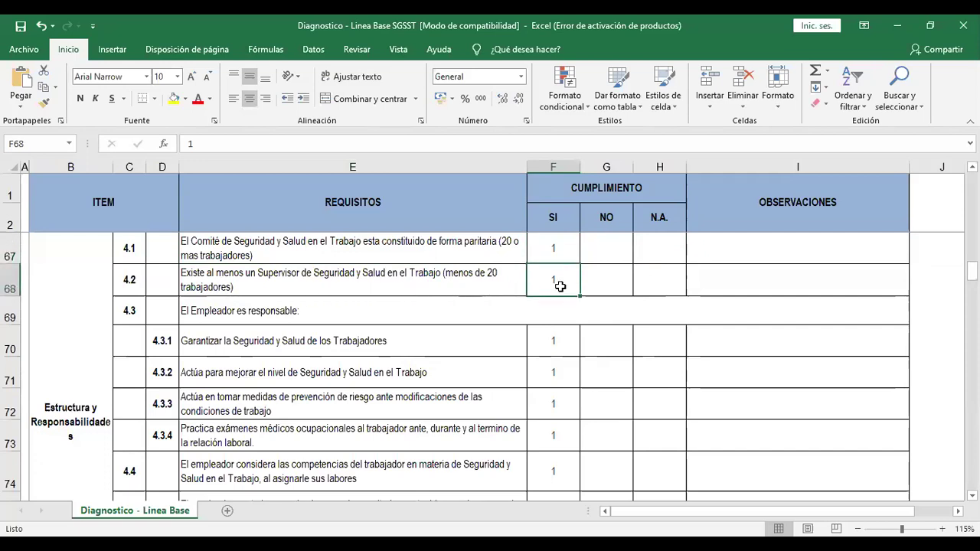
pyautogui.press('Delete')
pyautogui.click(652, 279)
pyautogui.write('1')
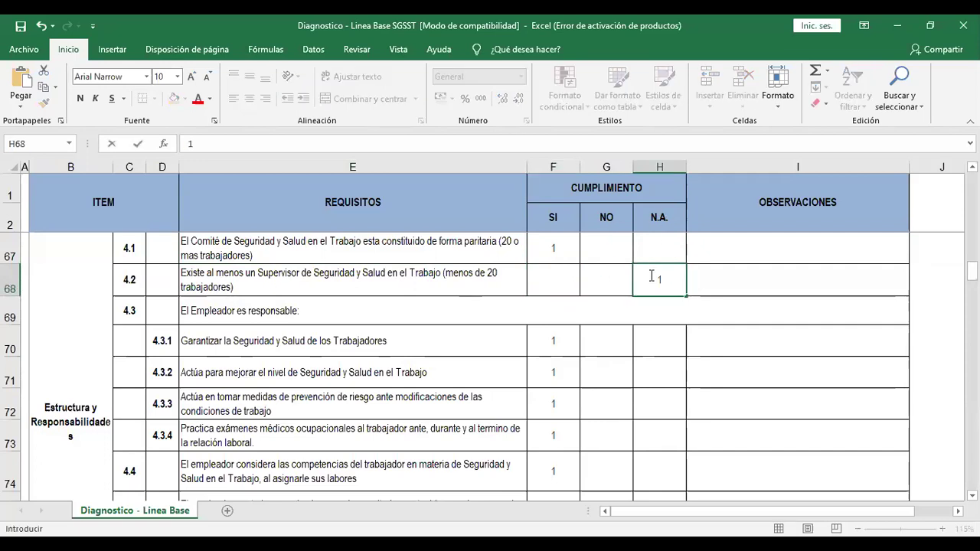
pyautogui.click(609, 285)
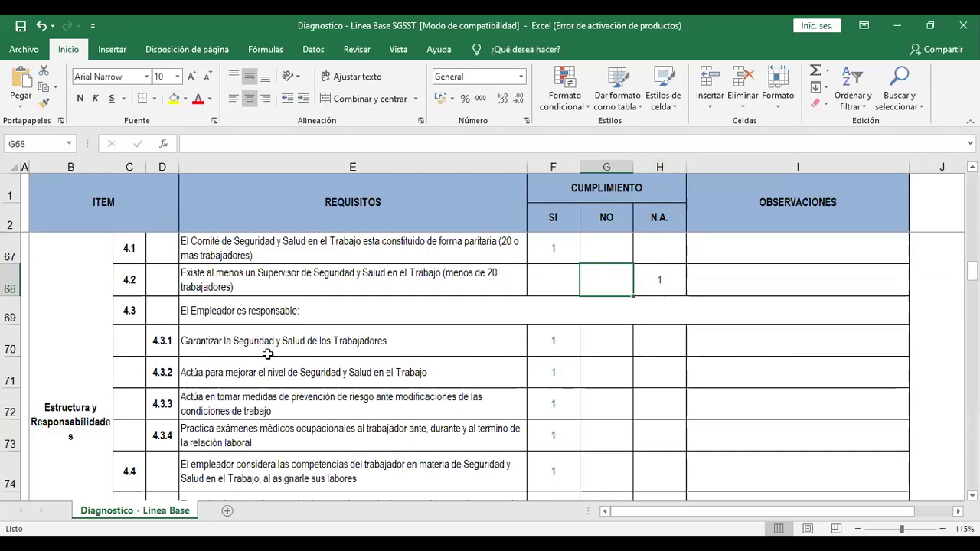
# - Change requirement 4.3.2, on acting to improve the level of Seguridad y Salud, from SI to NO with a 1
pyautogui.click(548, 351)
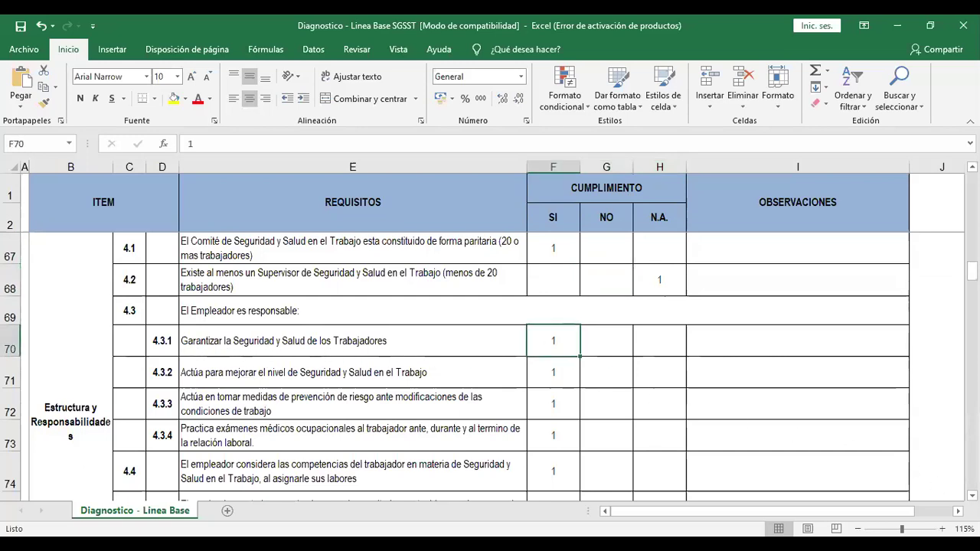
pyautogui.scroll(-1, 818, 466)
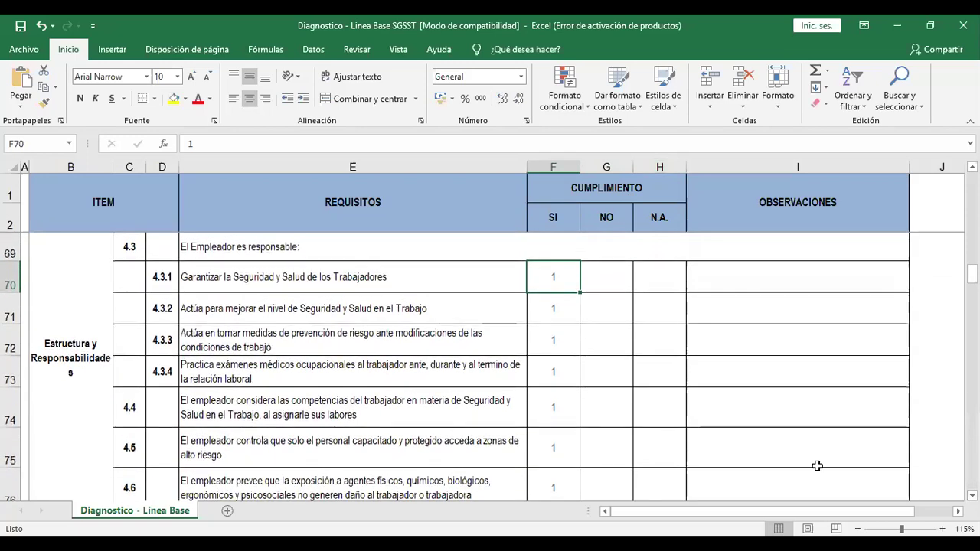
pyautogui.click(209, 317)
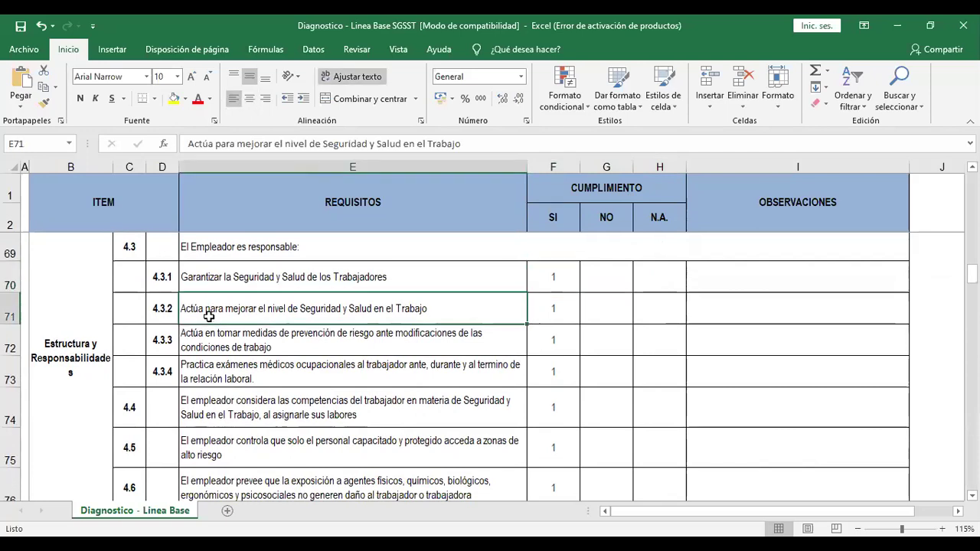
pyautogui.click(545, 316)
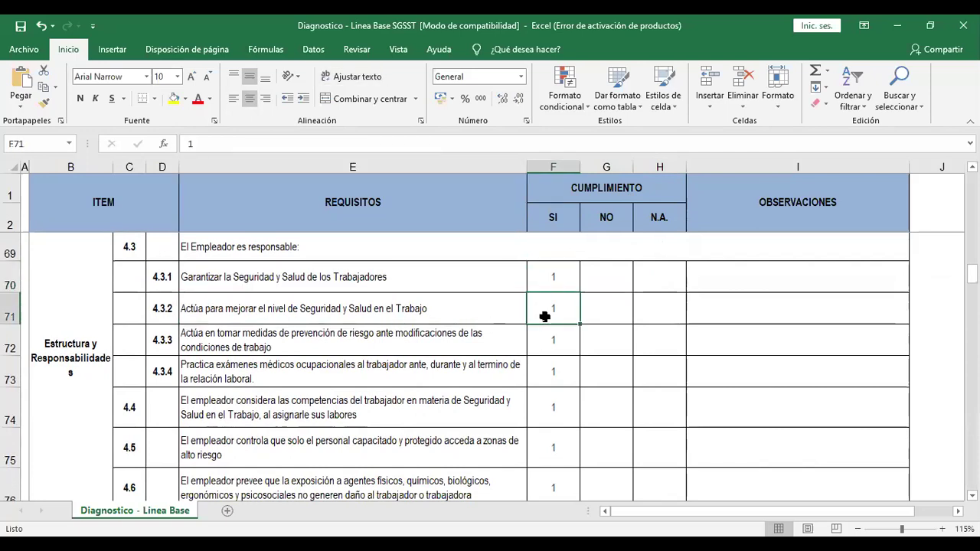
pyautogui.press('Delete')
pyautogui.press('Right')
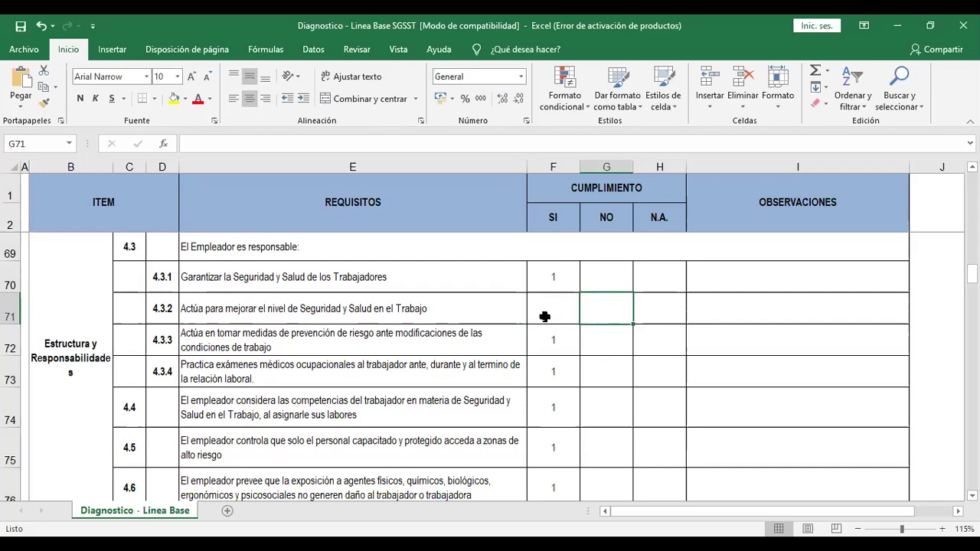
pyautogui.write('1')
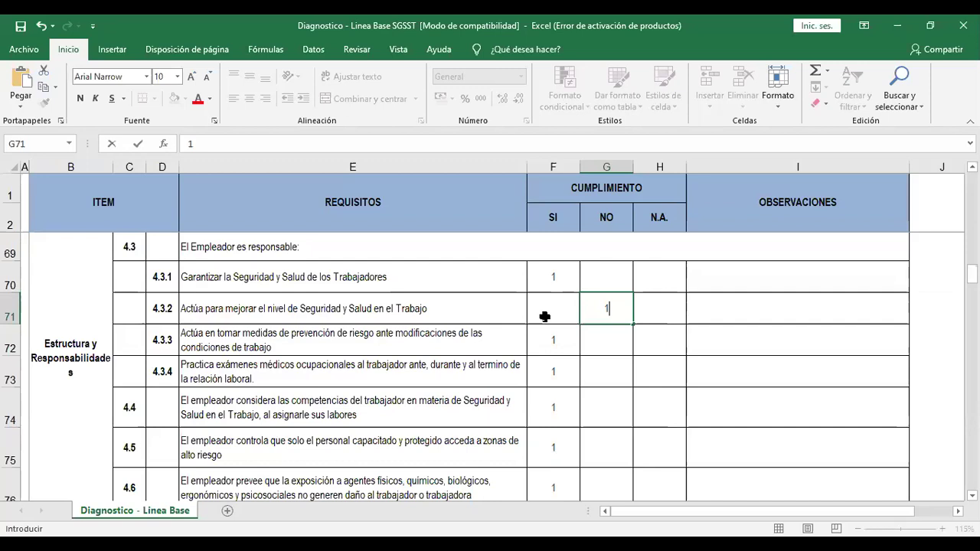
pyautogui.click(525, 124)
# - Change requirement 4.3.3, on taking risk prevention measures when working conditions are modified, from SI to NO with a 1
pyautogui.click(349, 350)
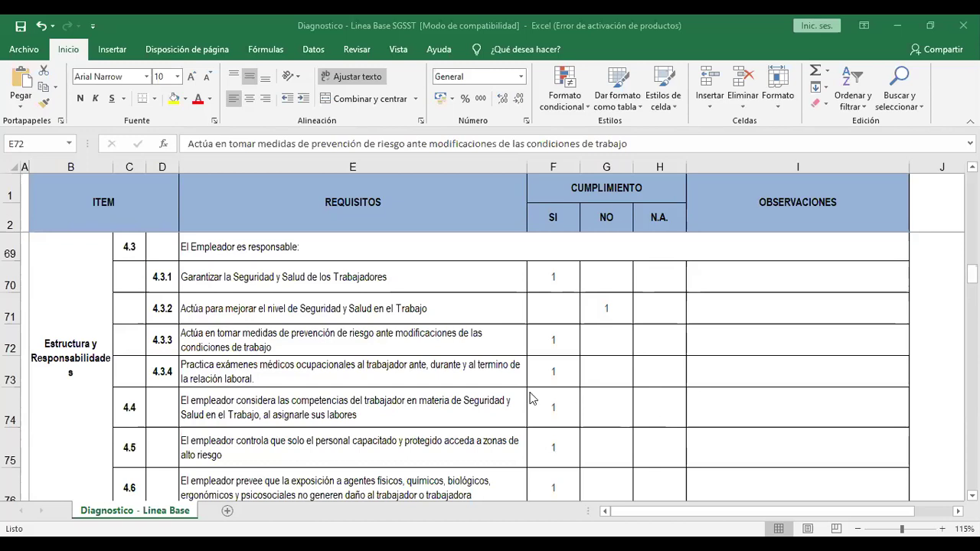
pyautogui.click(592, 342)
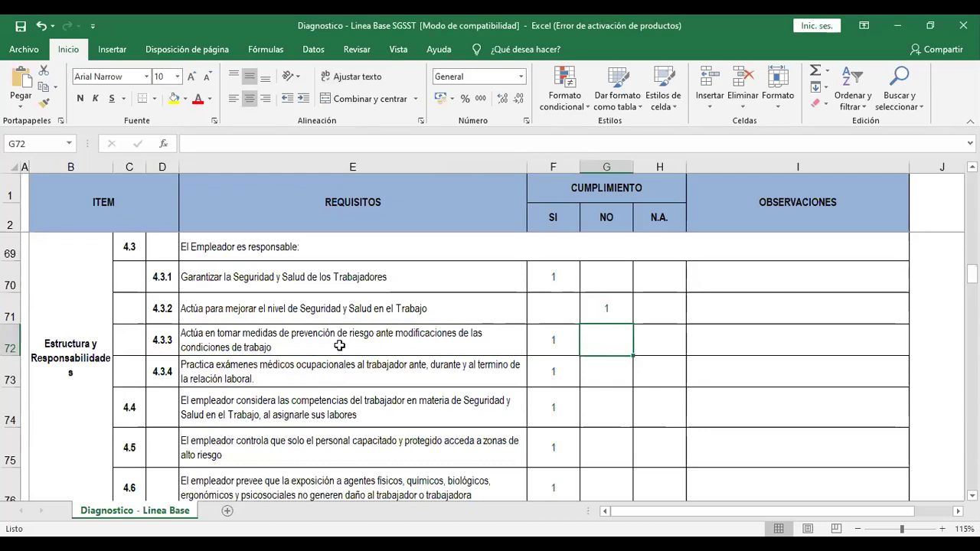
pyautogui.click(219, 345)
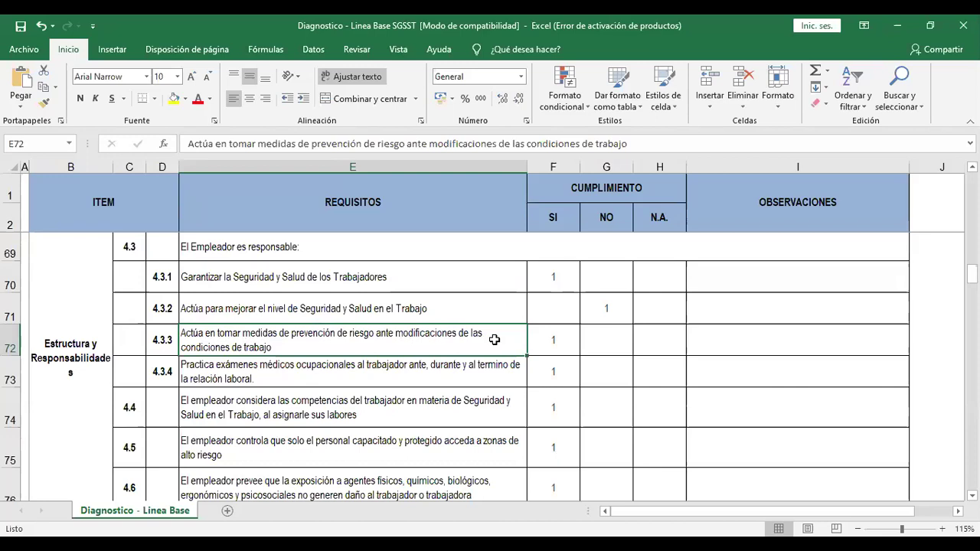
pyautogui.click(555, 344)
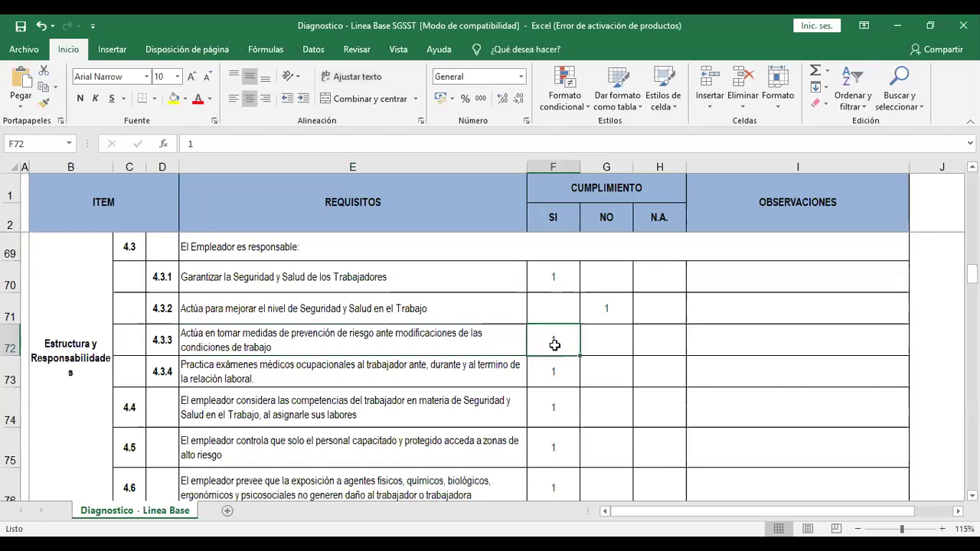
pyautogui.press('Delete')
pyautogui.press('Right')
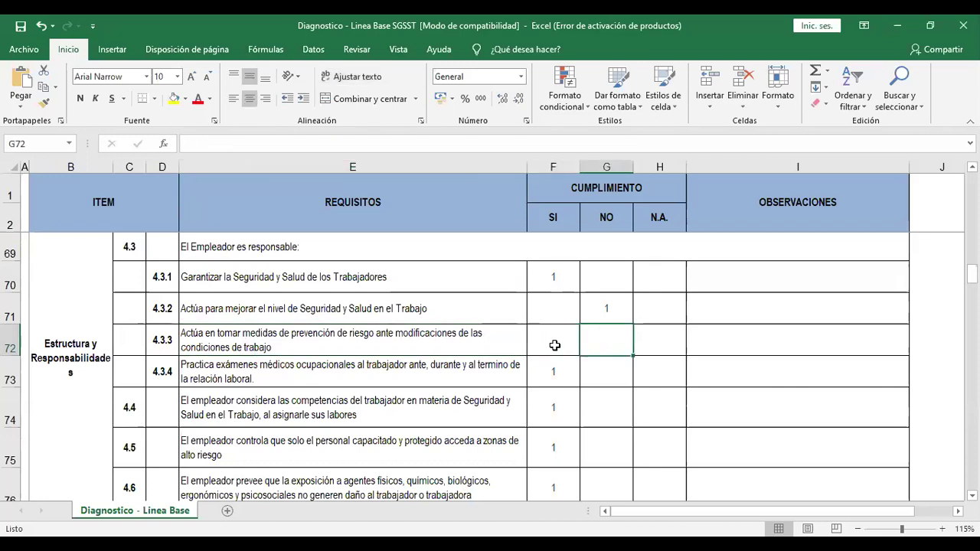
pyautogui.write('2')
pyautogui.press('Return')
pyautogui.press('Up')
pyautogui.write('1')
pyautogui.press('Return')
# - Change requirement 4.3.4, on occupational medical exams for workers, from SI to N.A. with a 1
pyautogui.press('Left')
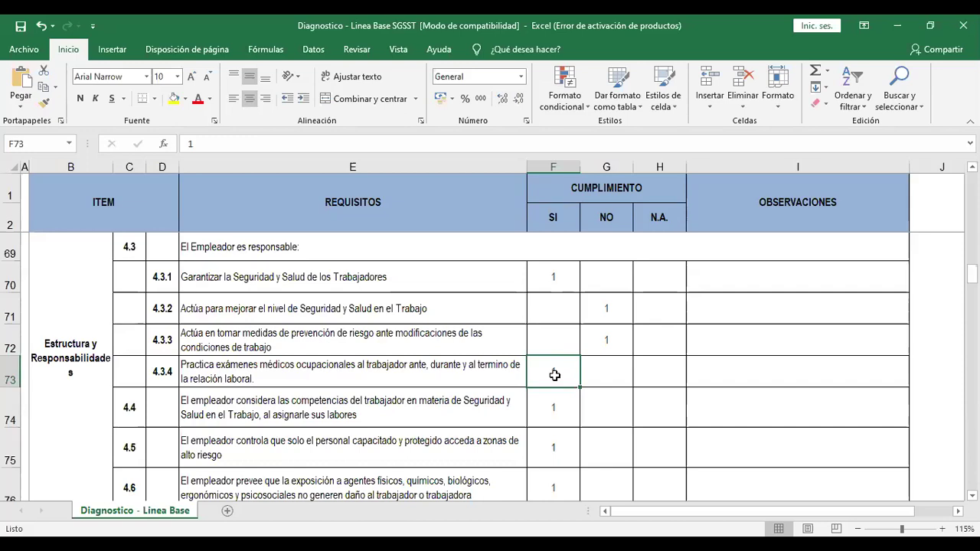
pyautogui.press('Delete')
pyautogui.click(660, 376)
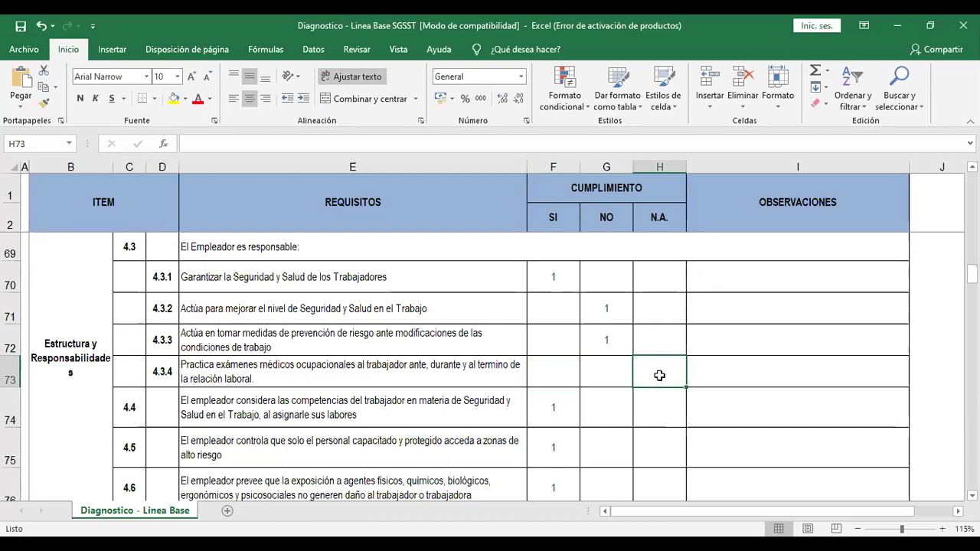
pyautogui.write('1')
pyautogui.press('Return')
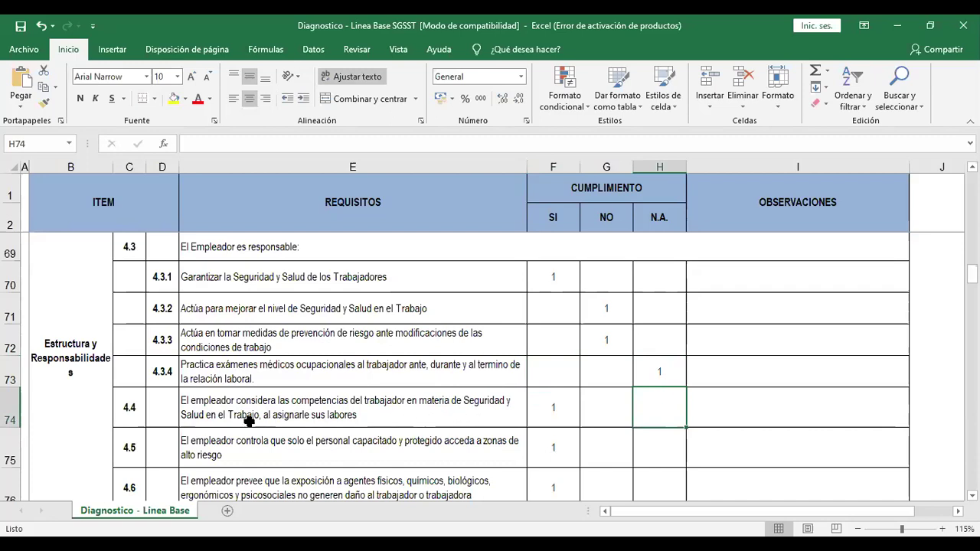
# - Change requirement 4.4, on considering workers' Seguridad y Salud competencies when assigning tasks, from SI to NO with a 1
pyautogui.click(428, 421)
pyautogui.click(549, 421)
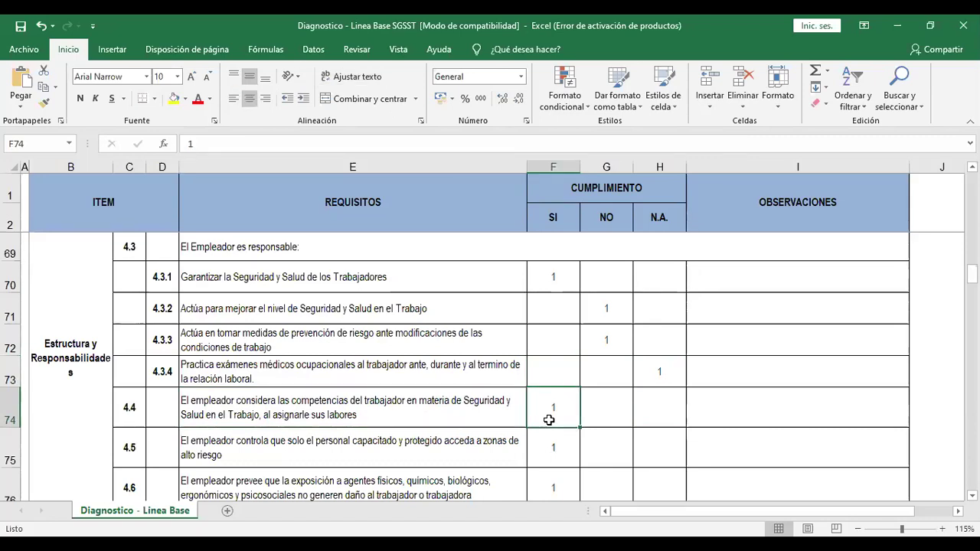
pyautogui.press('Delete')
pyautogui.press('Right')
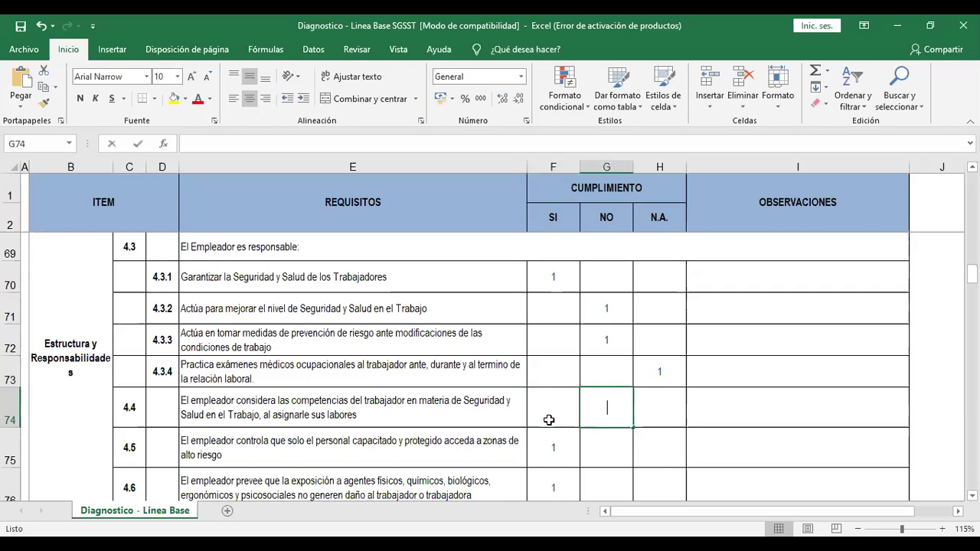
pyautogui.write('1')
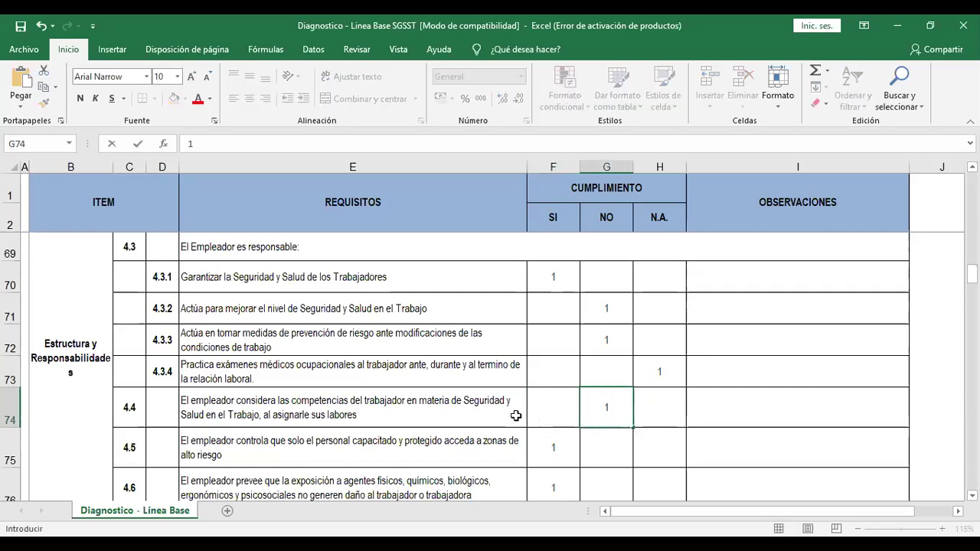
# - Change requirement 4.6, on preventing harm from exposure to physical, chemical, biological, ergonomic and psychosocial agents, from SI to NO with a 1
pyautogui.scroll(-1, 516, 415)
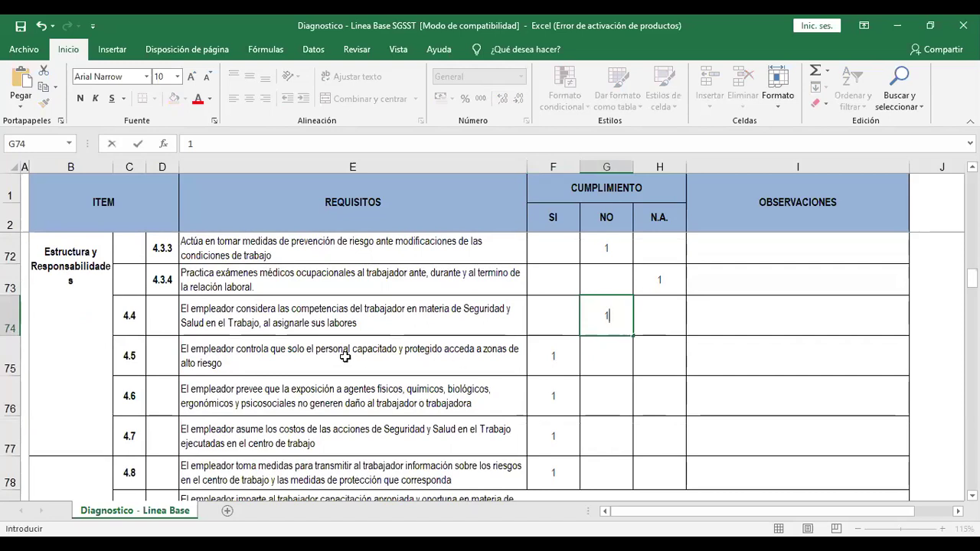
pyautogui.click(284, 365)
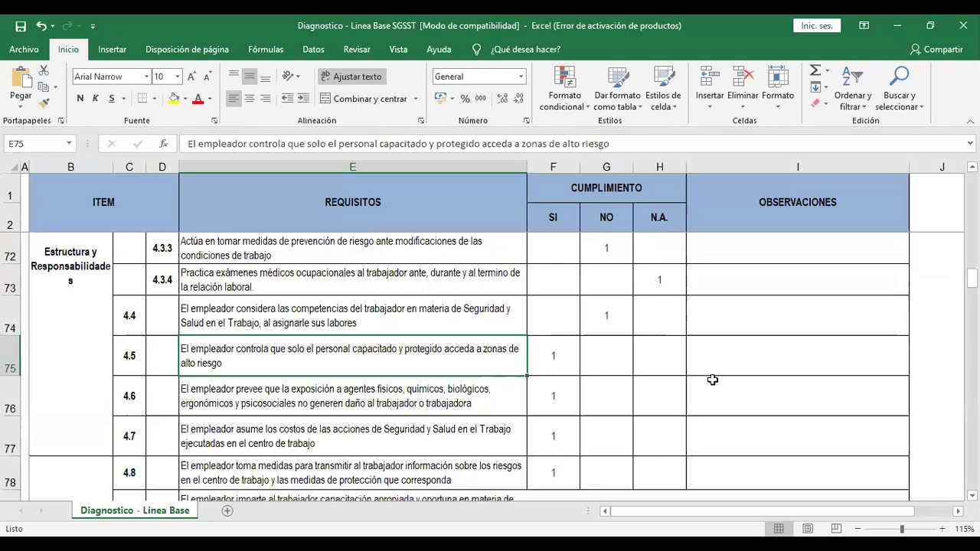
pyautogui.click(538, 352)
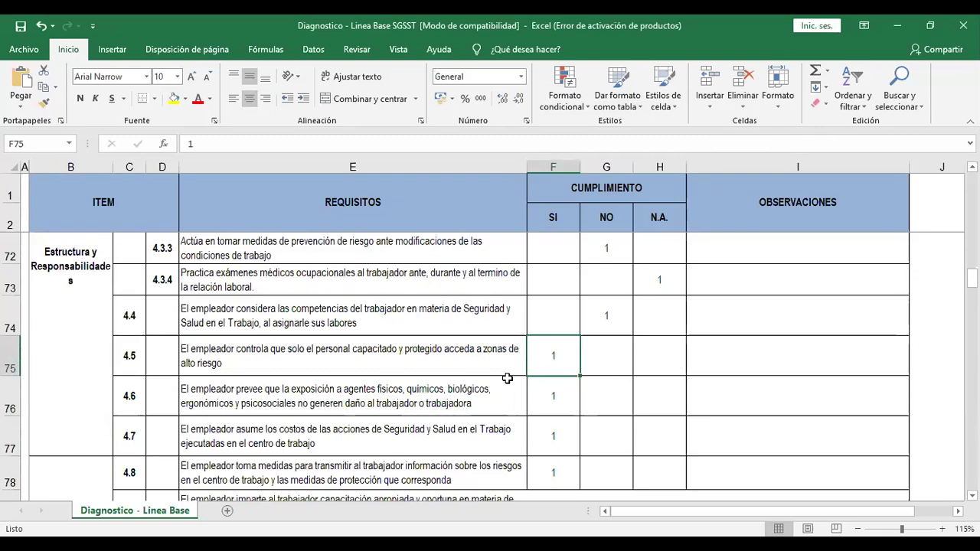
pyautogui.click(251, 408)
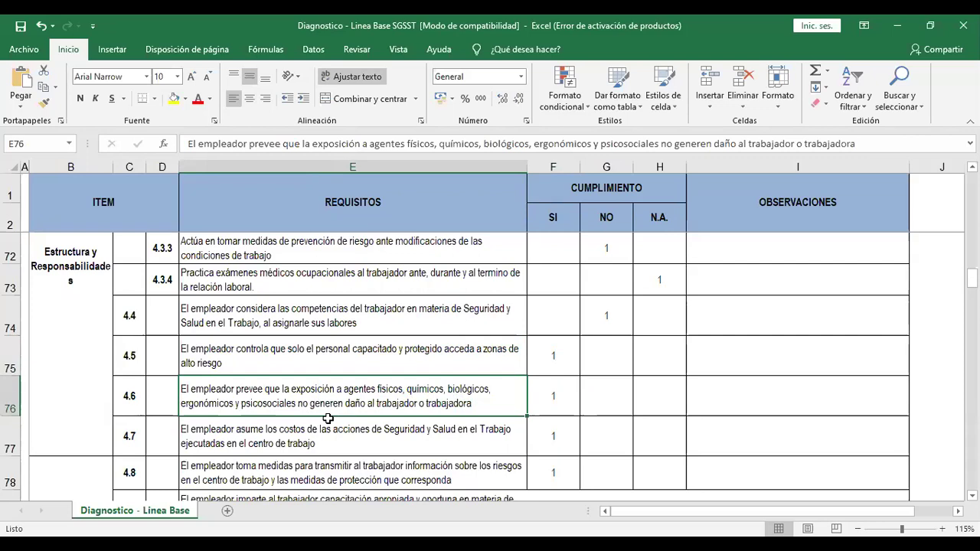
pyautogui.click(546, 406)
pyautogui.press('Delete')
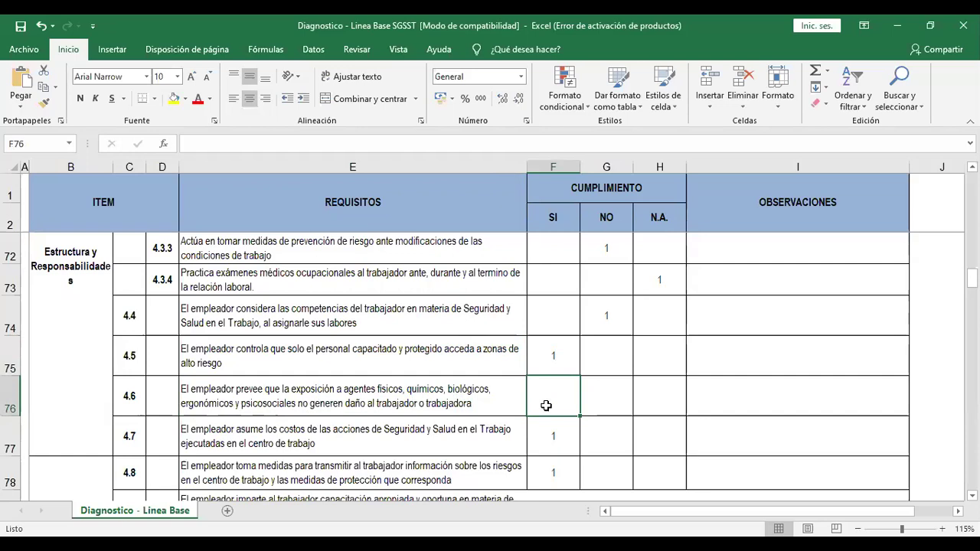
pyautogui.press('Right')
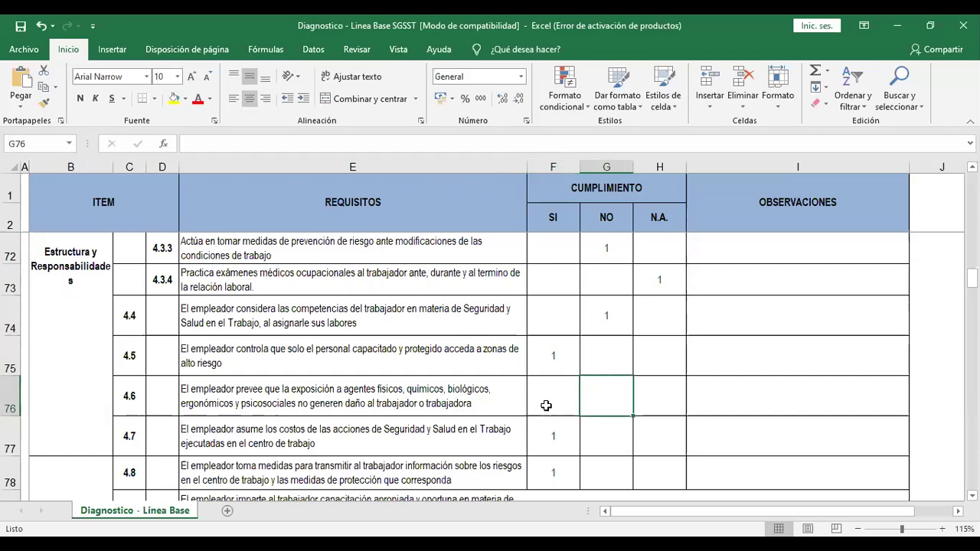
pyautogui.write('1')
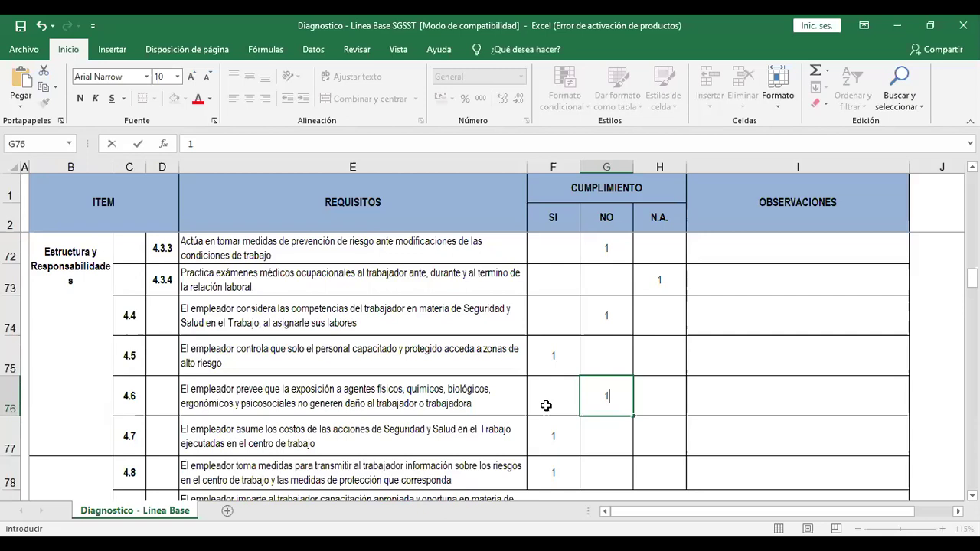
# - Make the word "psicosociales" bold in the text of requirement 4.6
pyautogui.click(254, 405)
pyautogui.doubleClick(253, 406)
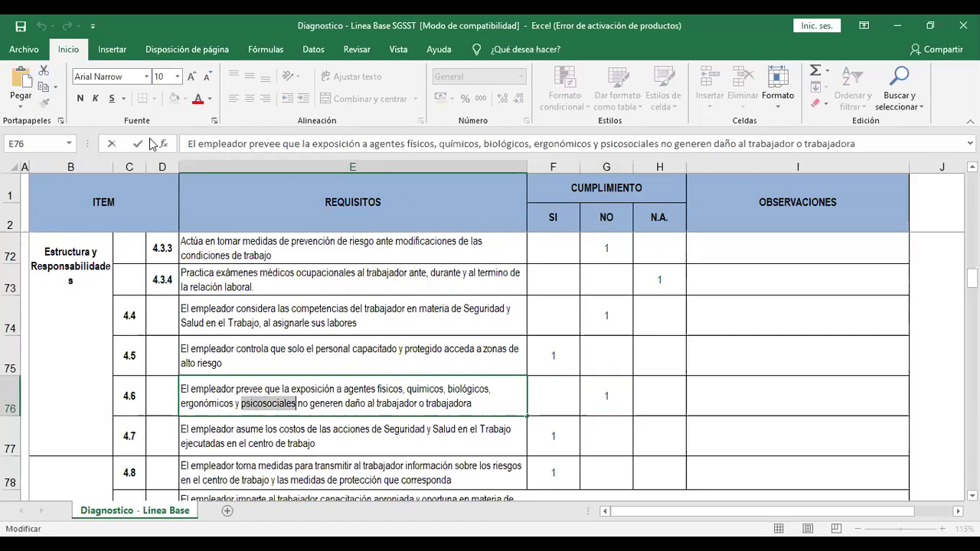
pyautogui.click(80, 99)
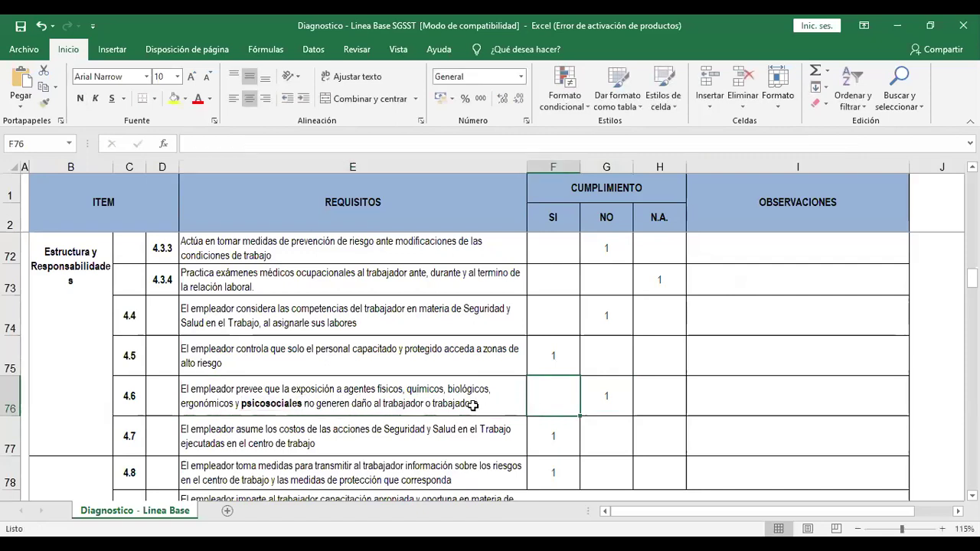
pyautogui.hotkey('ctrl', 'Return')
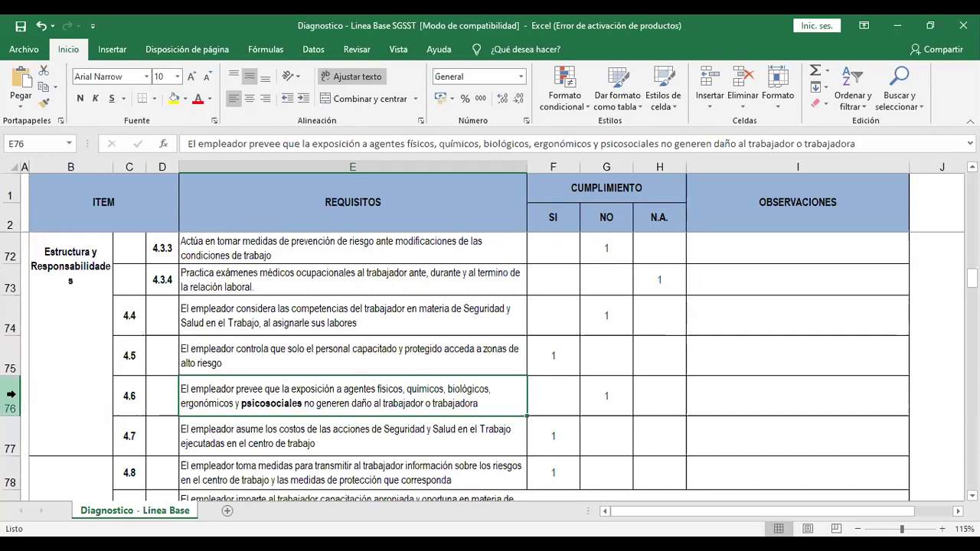
# - Remove the bold formatting from the entire row of requirement 4.6
pyautogui.click(12, 394)
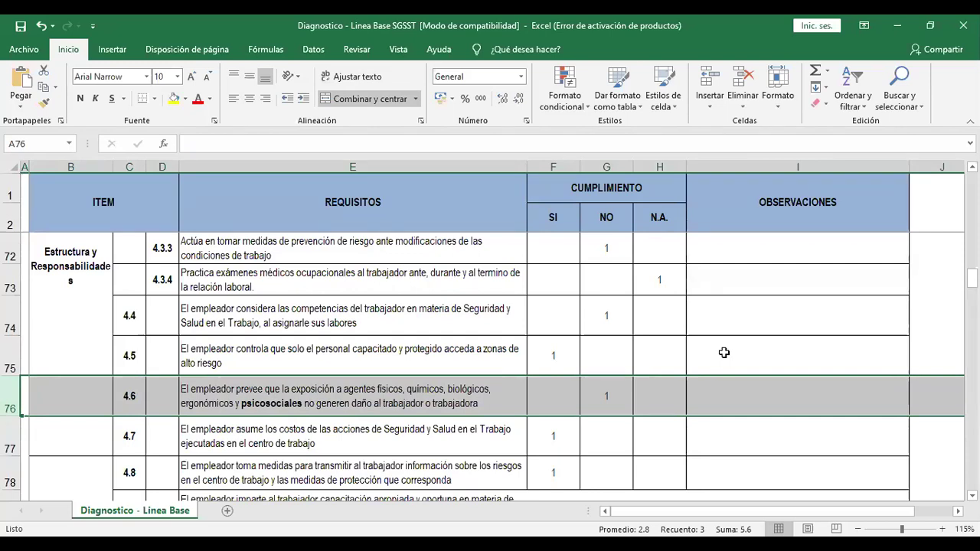
pyautogui.click(81, 99)
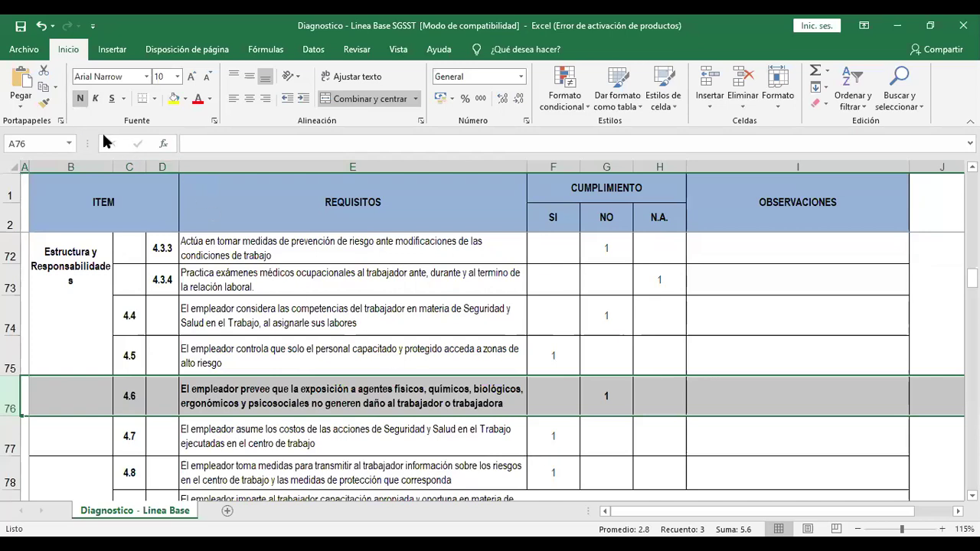
pyautogui.click(80, 99)
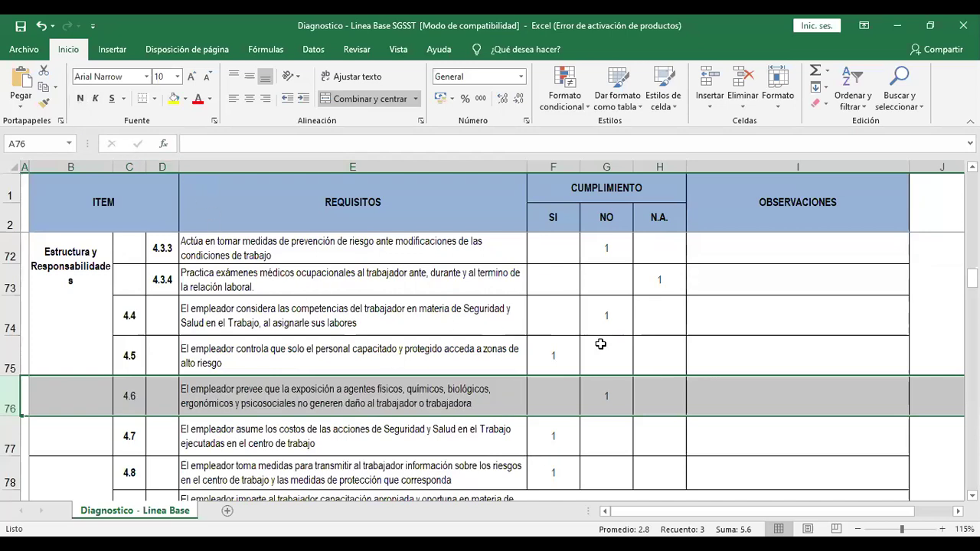
# - Change requirement 4.7, on the employer assuming the costs of Seguridad y Salud actions, from SI to NO with a 1
pyautogui.scroll(-1, 601, 332)
pyautogui.scroll(-1, 601, 333)
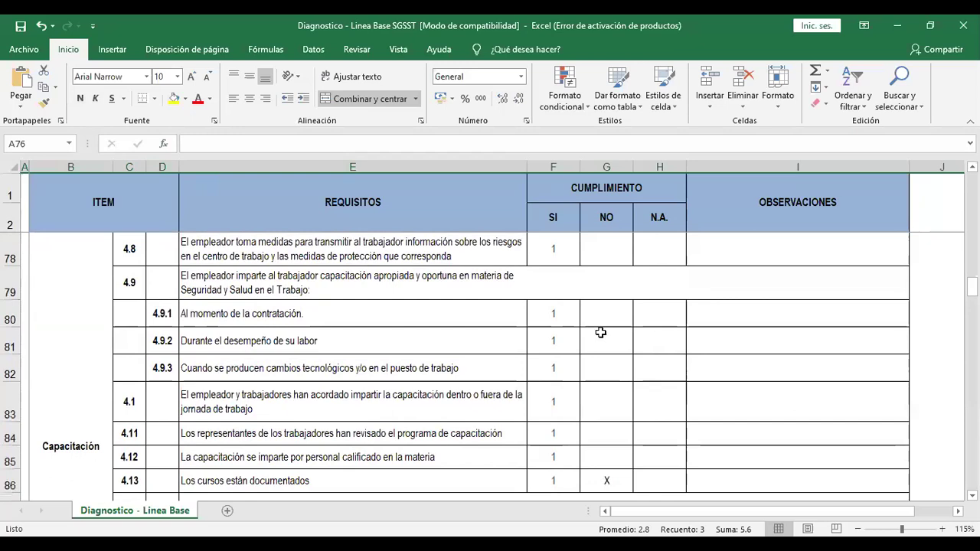
pyautogui.scroll(1, 601, 332)
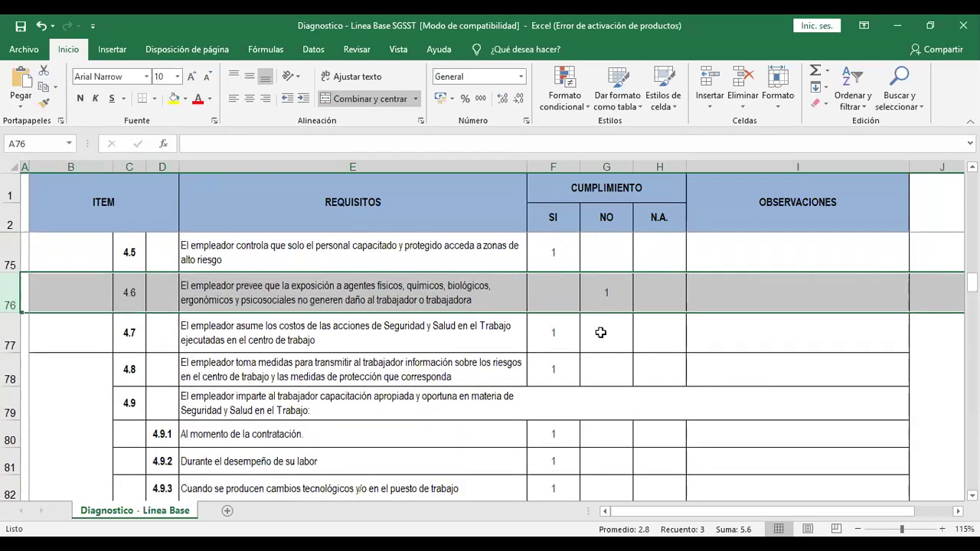
pyautogui.click(546, 344)
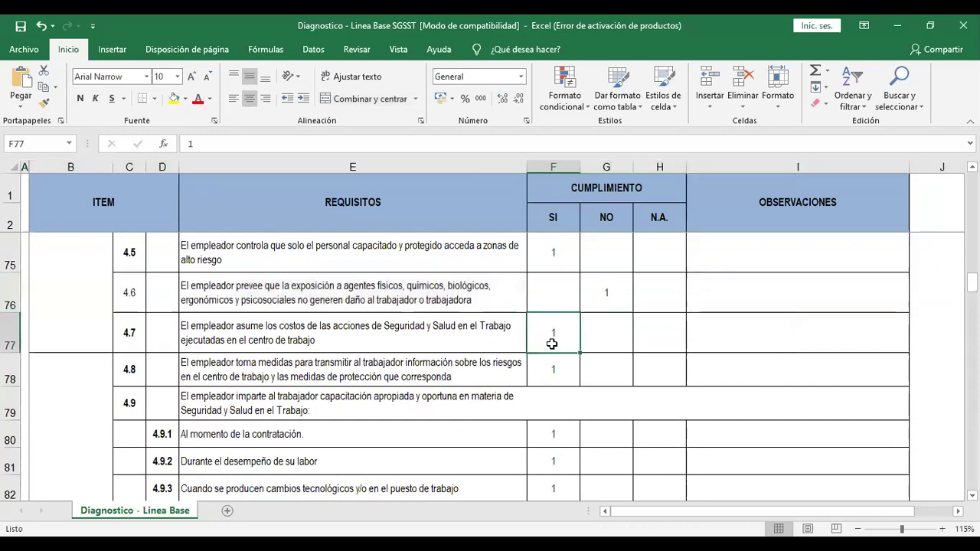
pyautogui.press('Delete')
pyautogui.press('Right')
pyautogui.write('1')
pyautogui.press('Return')
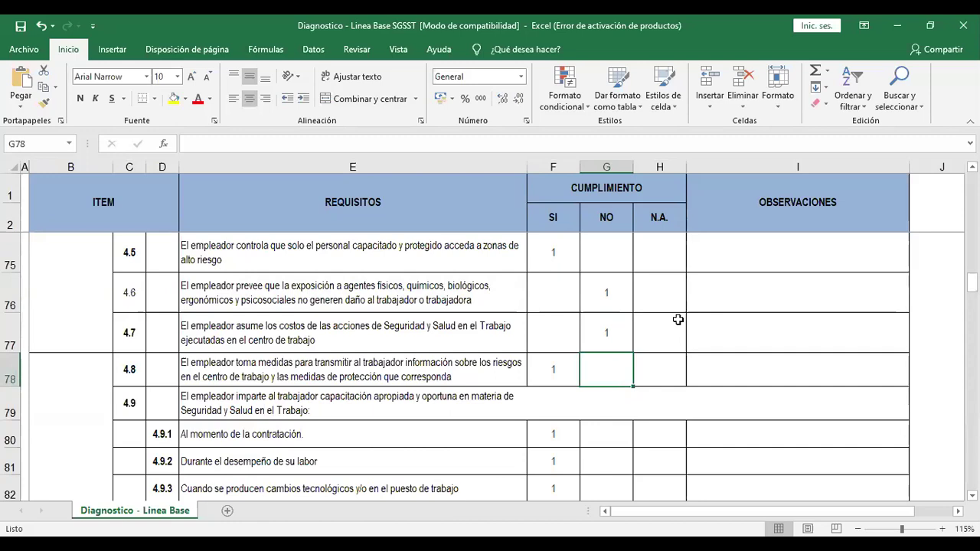
# - Remove the X under NO for requirement 4.13 and clear the SI ratings of Capacitación requirements 4.9.1 through 4.13
pyautogui.scroll(-1, 663, 351)
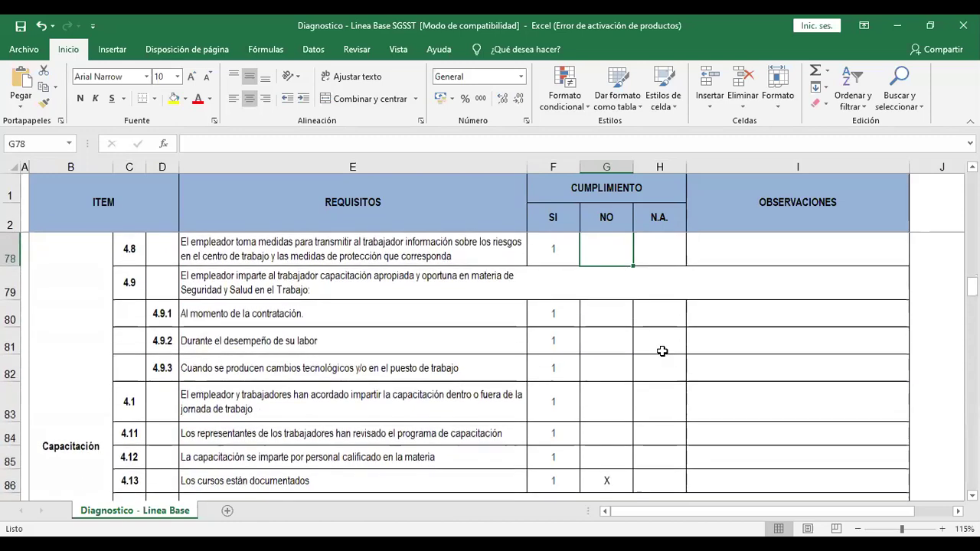
pyautogui.click(612, 487)
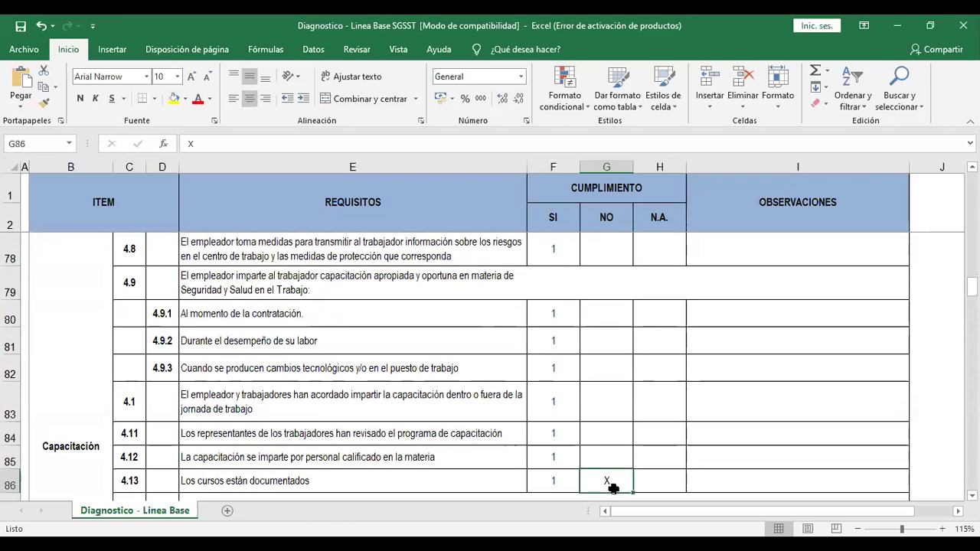
pyautogui.press('Delete')
pyautogui.moveTo(558, 314); pyautogui.dragTo(552, 478)
pyautogui.press('Delete')
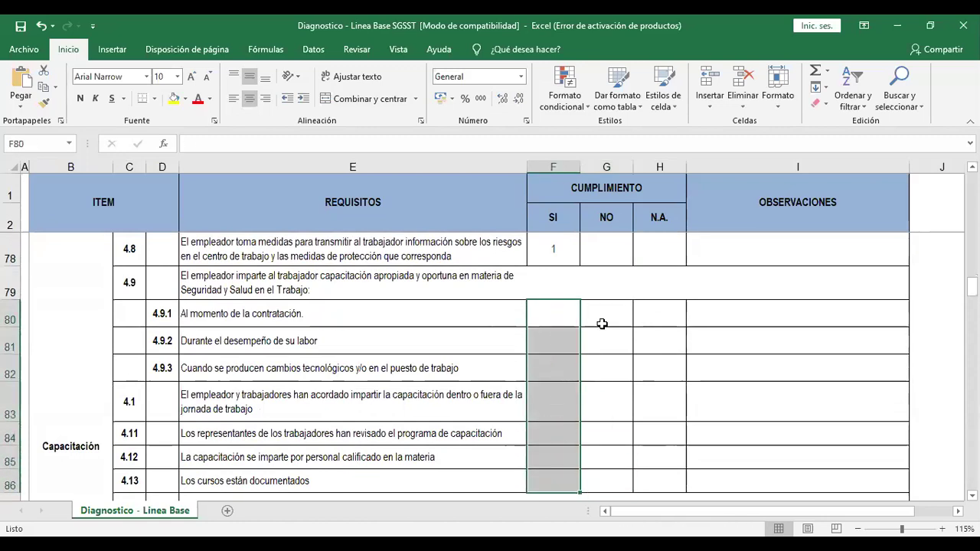
# - Enter a 1 under NO for each Capacitación requirement from 4.9.1 through 4.13
pyautogui.click(603, 325)
pyautogui.click(603, 328)
pyautogui.write('1')
pyautogui.click(603, 328)
pyautogui.click(603, 323)
pyautogui.write('1')
pyautogui.press('Return')
pyautogui.write('1')
pyautogui.press('Return')
pyautogui.write('1')
pyautogui.press('Return')
pyautogui.write('1')
pyautogui.press('Return')
pyautogui.write('1')
pyautogui.press('Return')
pyautogui.write('1')
pyautogui.press('Return')
pyautogui.write('1')
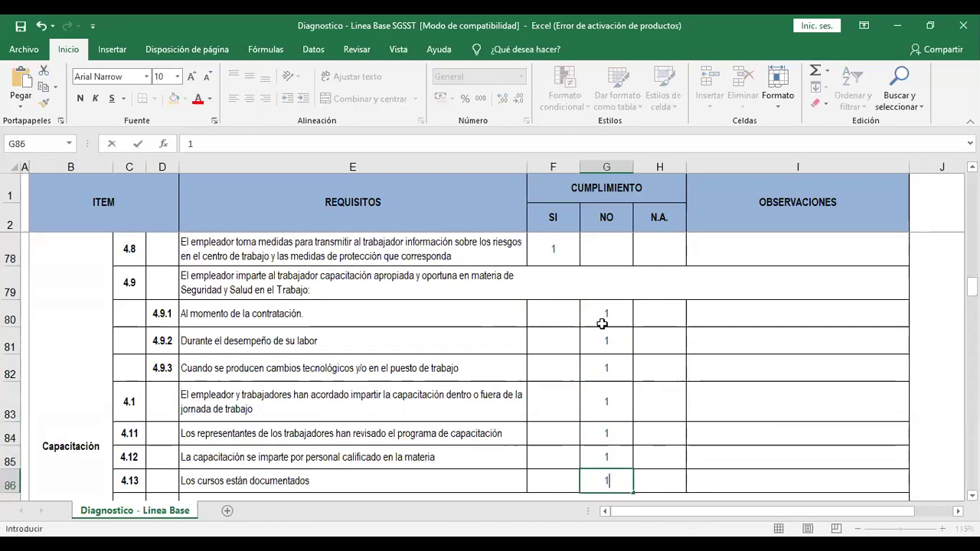
pyautogui.press('Return')
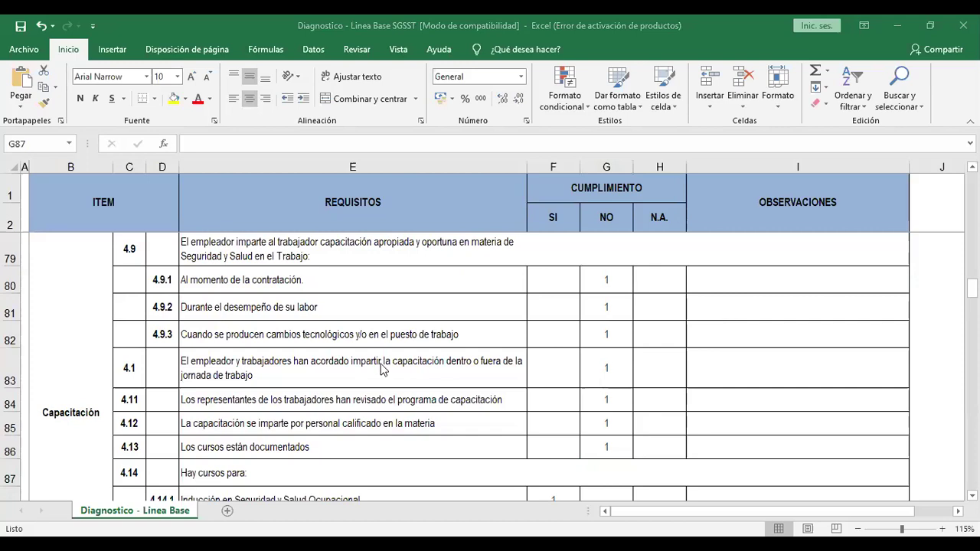
pyautogui.scroll(2, 382, 368)
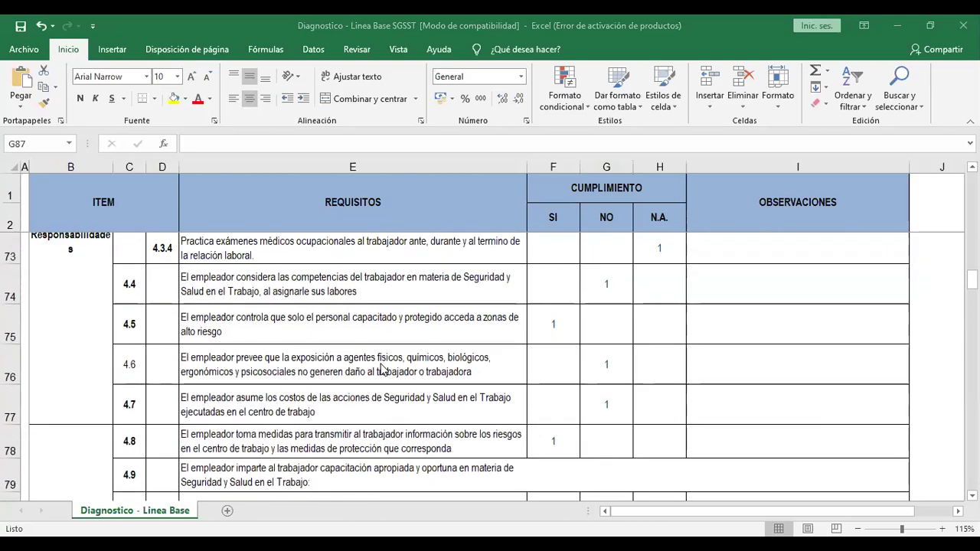
pyautogui.scroll(1, 382, 368)
pyautogui.scroll(-2, 381, 368)
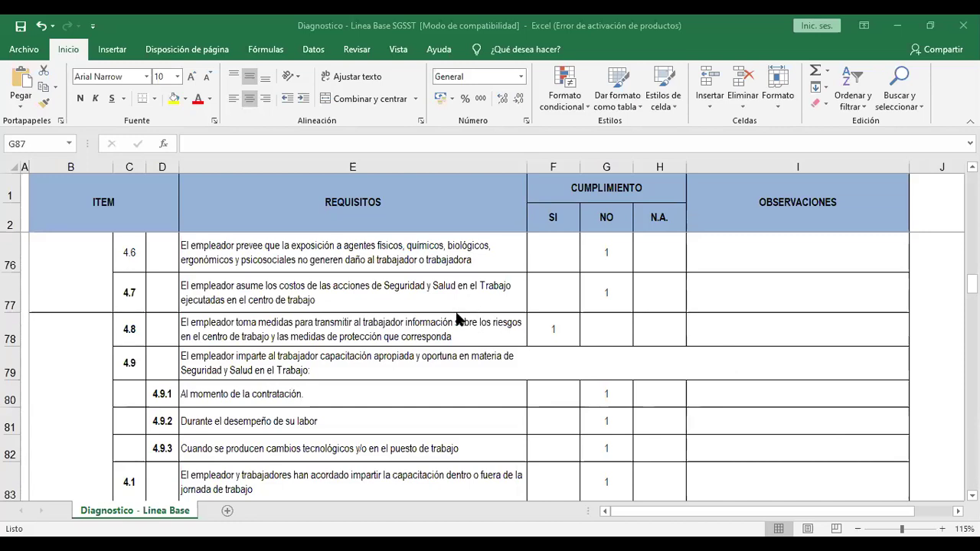
# - Move the rating of requirement 4.14.3, on courses about the Comité de Seguridad y Salud, from SI to NO with a 1
pyautogui.scroll(-1, 457, 318)
pyautogui.scroll(-2, 456, 319)
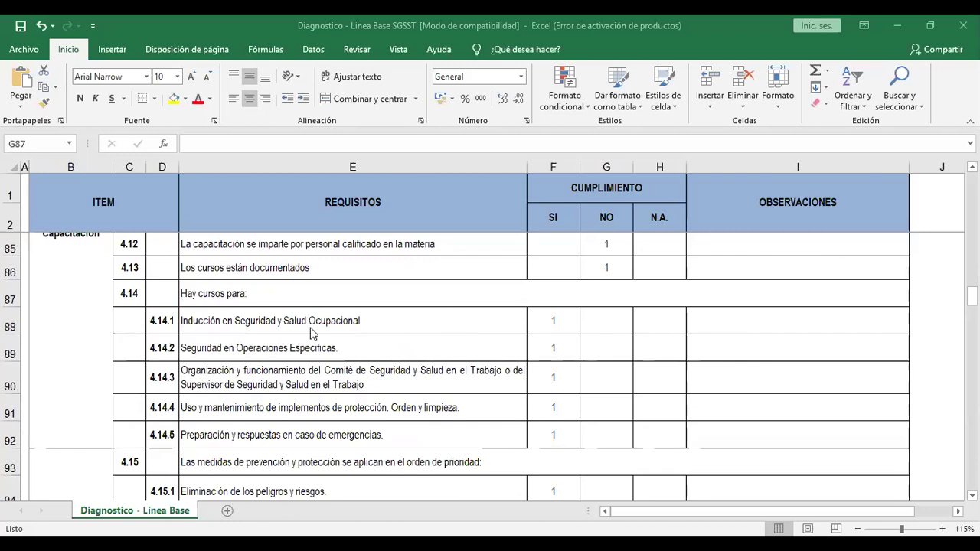
pyautogui.click(216, 327)
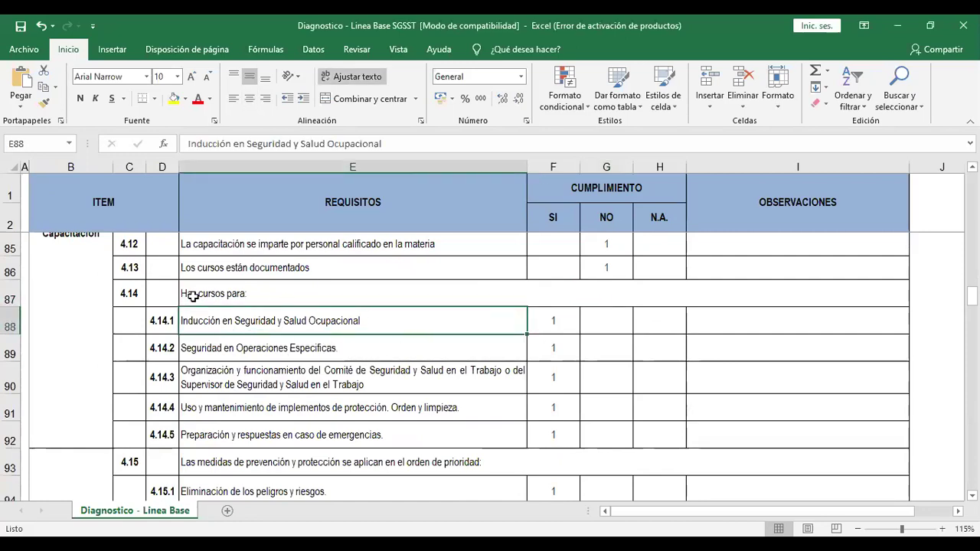
pyautogui.click(572, 328)
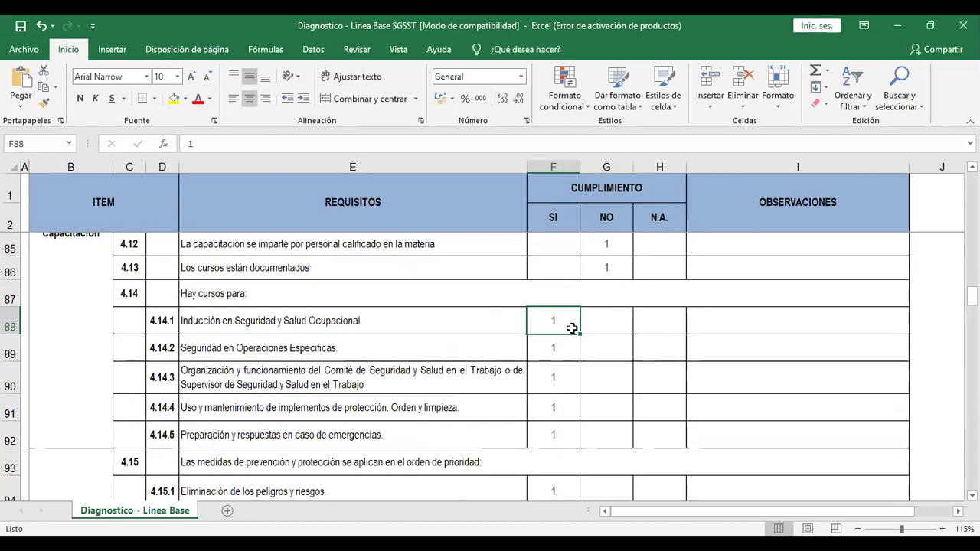
pyautogui.click(546, 349)
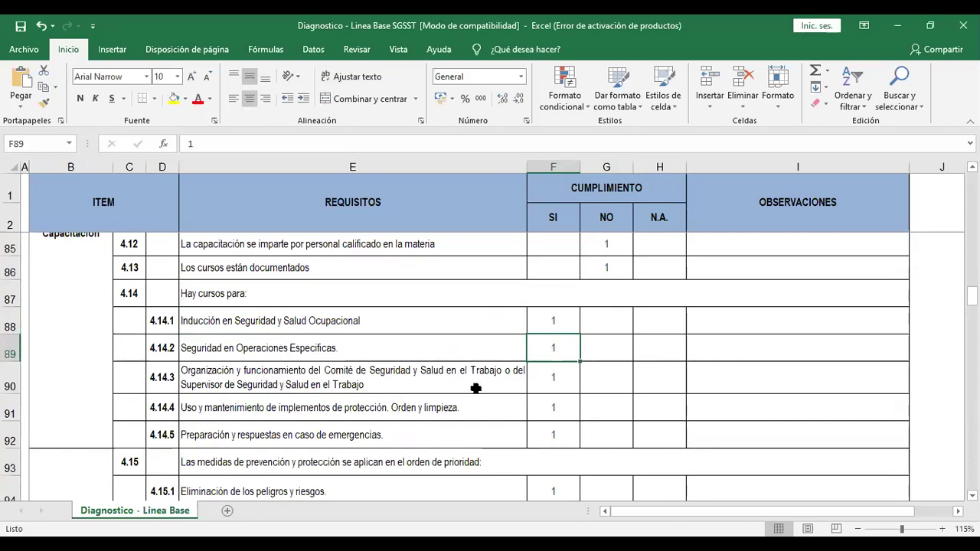
pyautogui.click(560, 384)
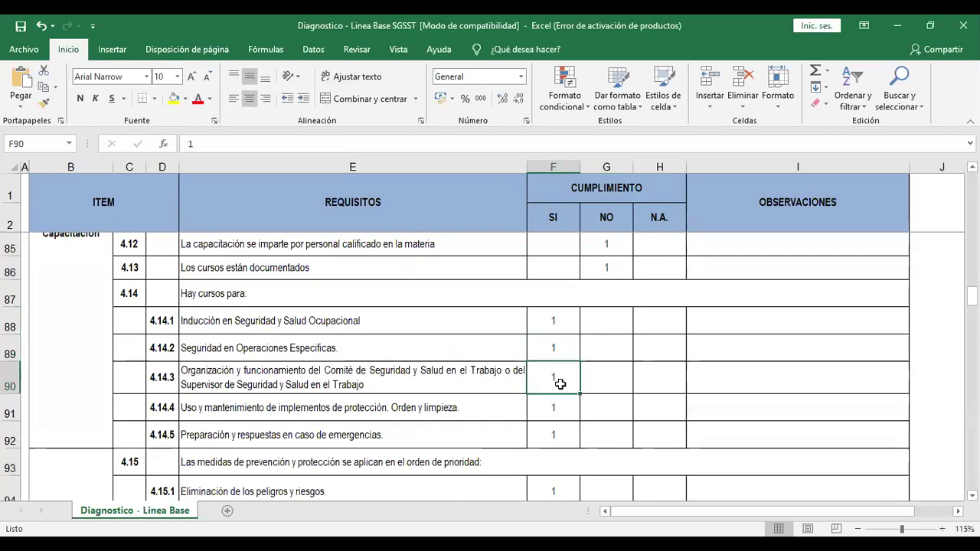
pyautogui.press('Tab')
pyautogui.write('1')
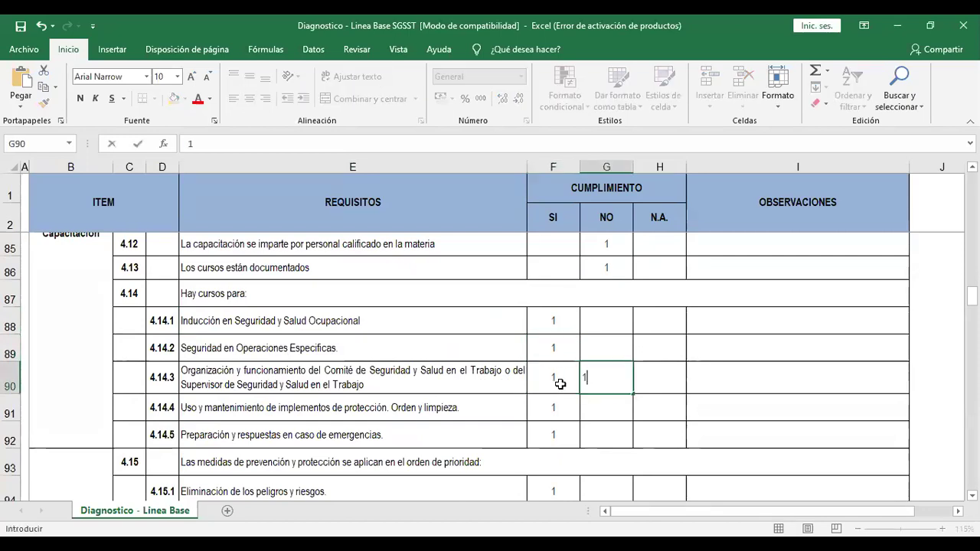
pyautogui.click(560, 384)
pyautogui.press('Delete')
pyautogui.click(617, 388)
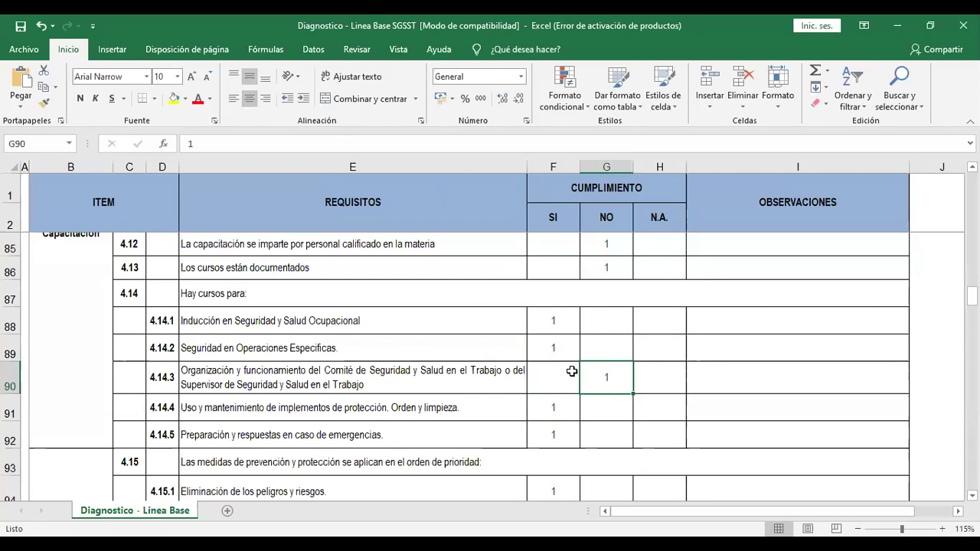
# - Move the rating of requirement 4.14.5, on emergency preparation courses, from SI to NO with a 1 and centre the NO entries of 4.14.1 through 4.14.5
pyautogui.scroll(-1, 572, 372)
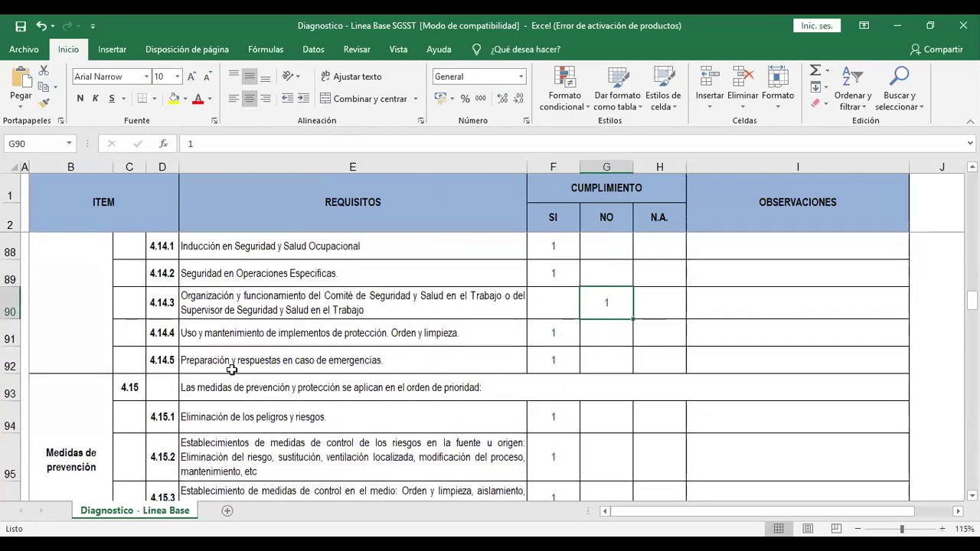
pyautogui.click(546, 364)
pyautogui.press('Delete')
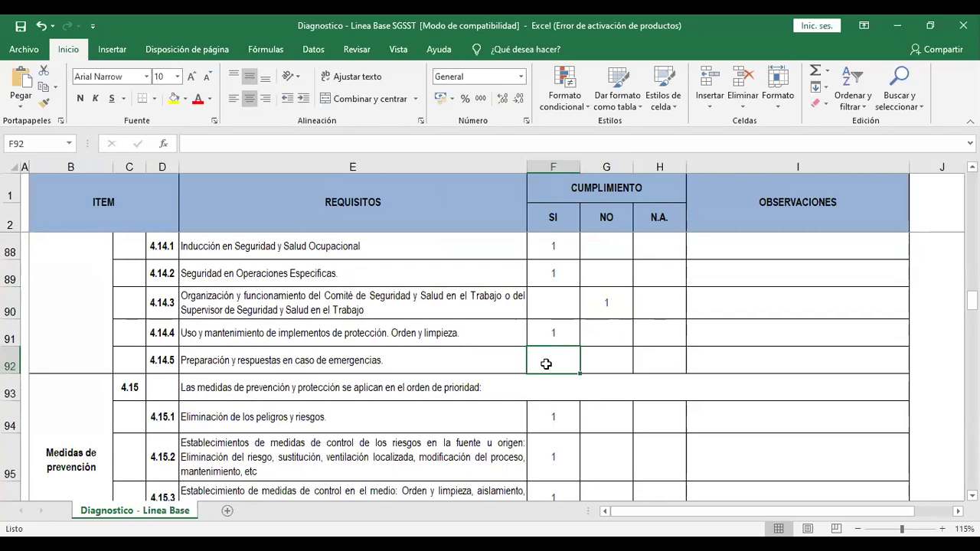
pyautogui.press('Right')
pyautogui.write('1')
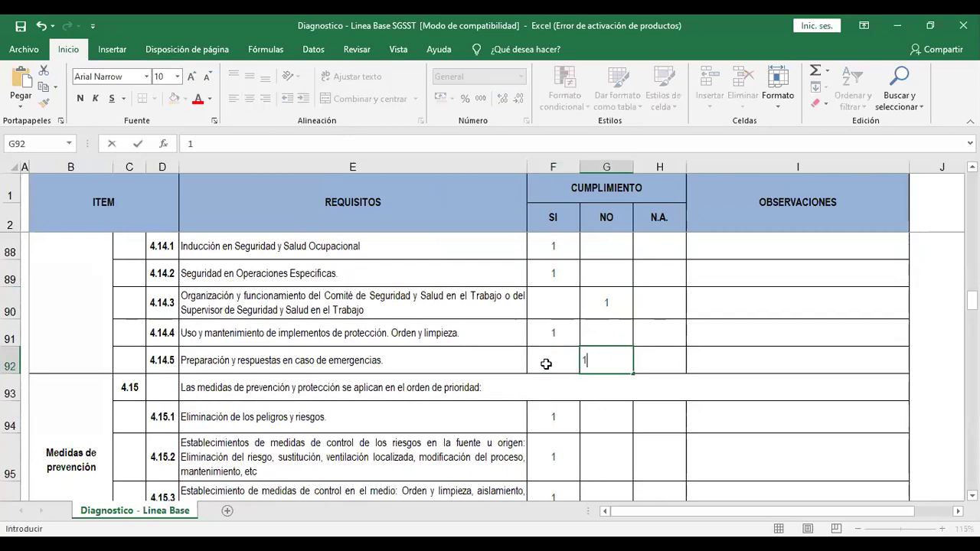
pyautogui.press('Return')
pyautogui.moveTo(600, 249); pyautogui.dragTo(596, 360)
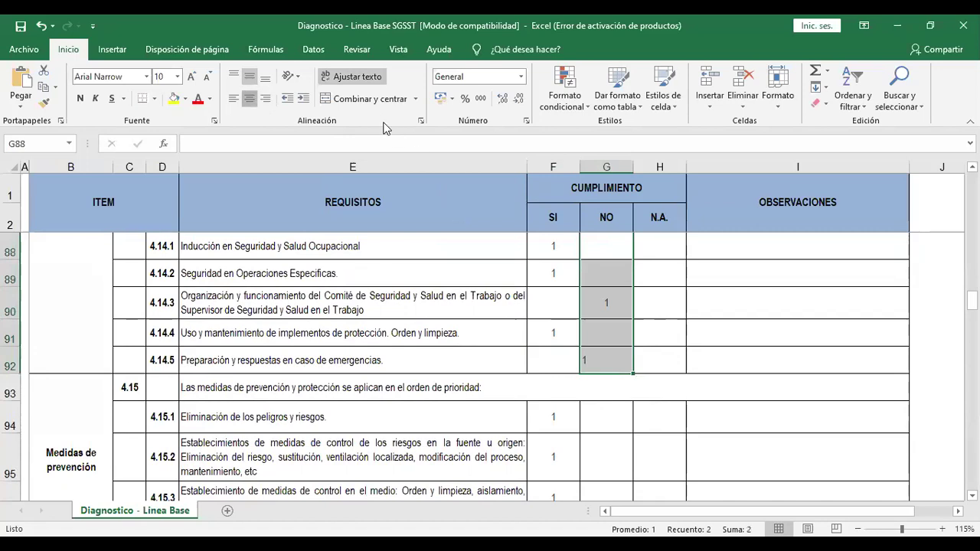
# - Clear the SI ratings of requirements 4.15.1 through 4.18, covering prevention measures and emergency preparation
pyautogui.scroll(-2, 643, 366)
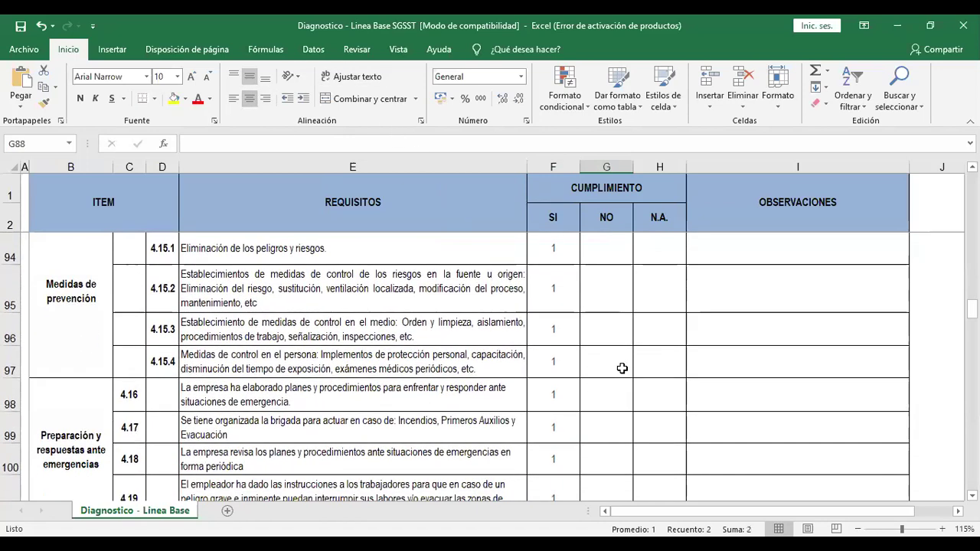
pyautogui.scroll(1, 577, 389)
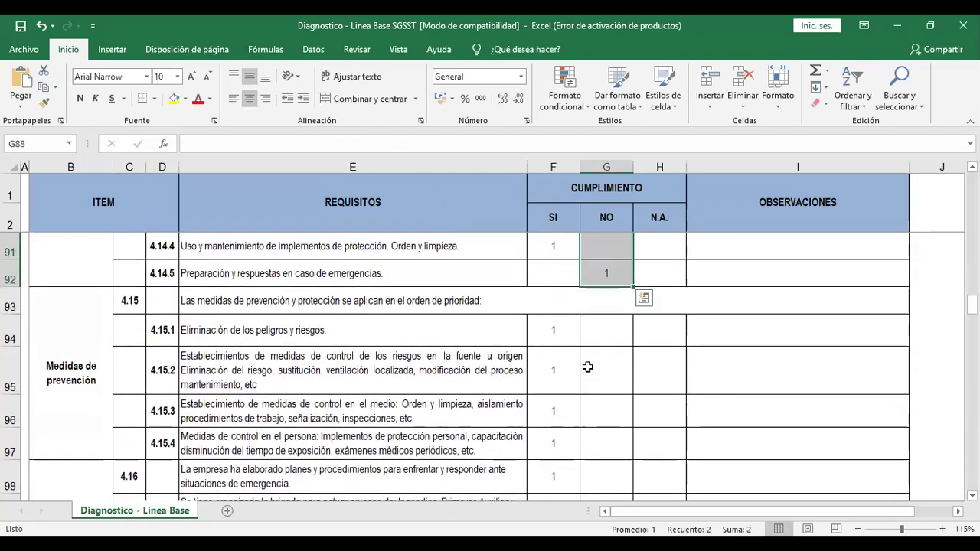
pyautogui.scroll(-1, 588, 367)
pyautogui.moveTo(556, 252); pyautogui.dragTo(561, 470)
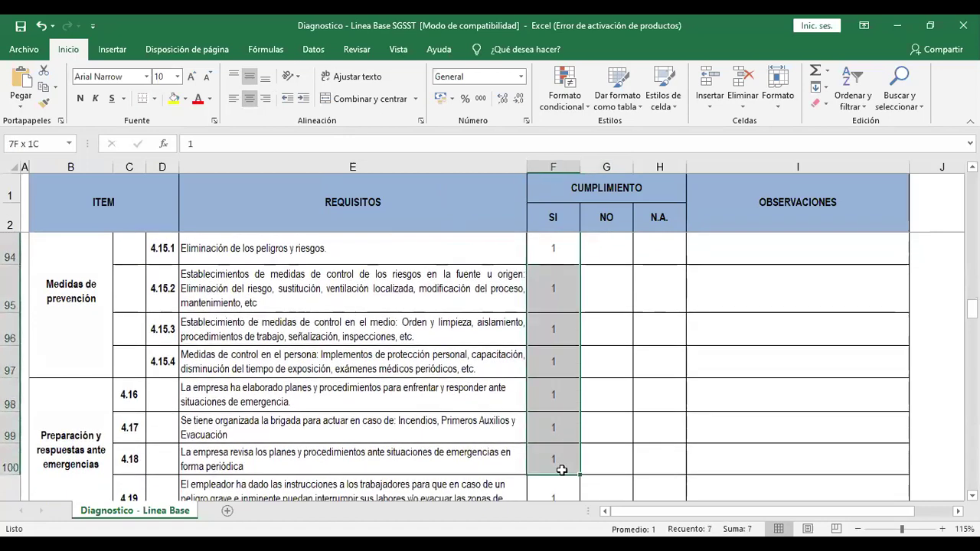
pyautogui.press('Delete')
# - Enter a 1 under NO for each Medidas de prevención requirement from 4.15.1 through 4.15.4
pyautogui.moveTo(623, 348); pyautogui.dragTo(615, 250)
pyautogui.click(609, 252)
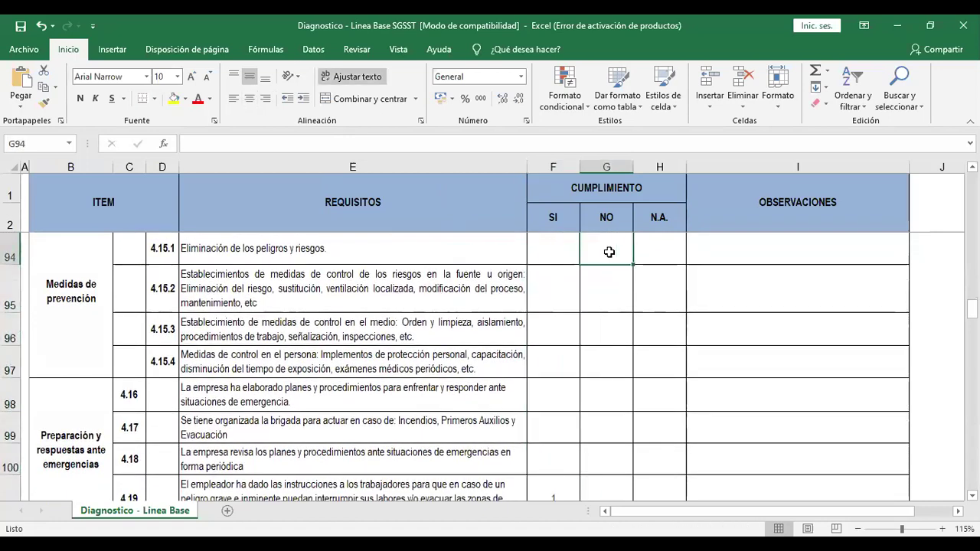
pyautogui.scroll(1, 609, 252)
pyautogui.write('1')
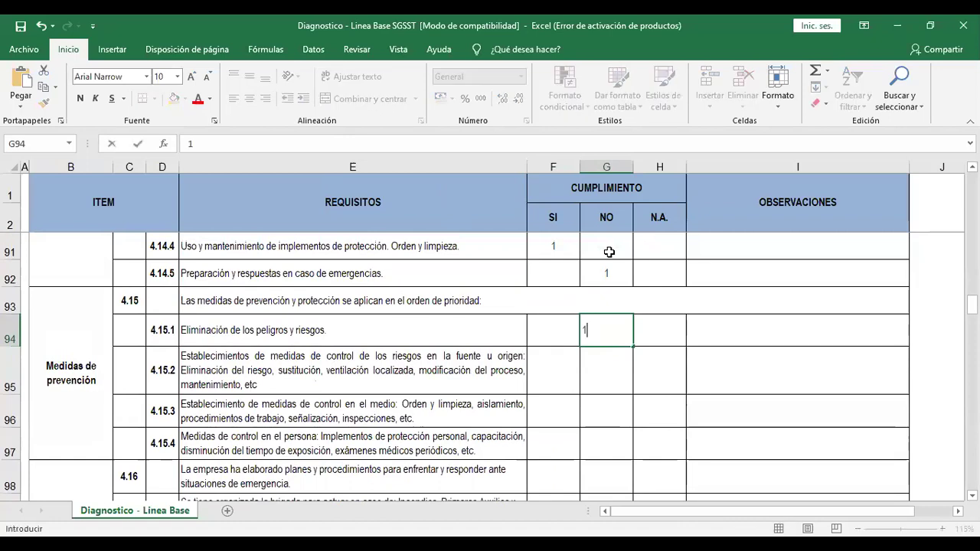
pyautogui.press('Return')
pyautogui.write('1')
pyautogui.press('Return')
pyautogui.write('1')
pyautogui.press('Return')
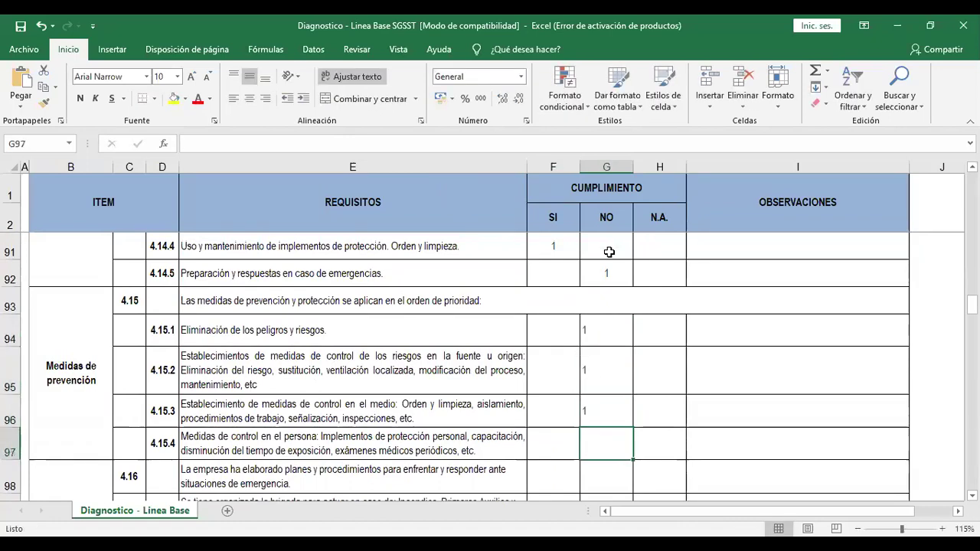
pyautogui.write('1')
pyautogui.press('Return')
pyautogui.scroll(-1, 609, 252)
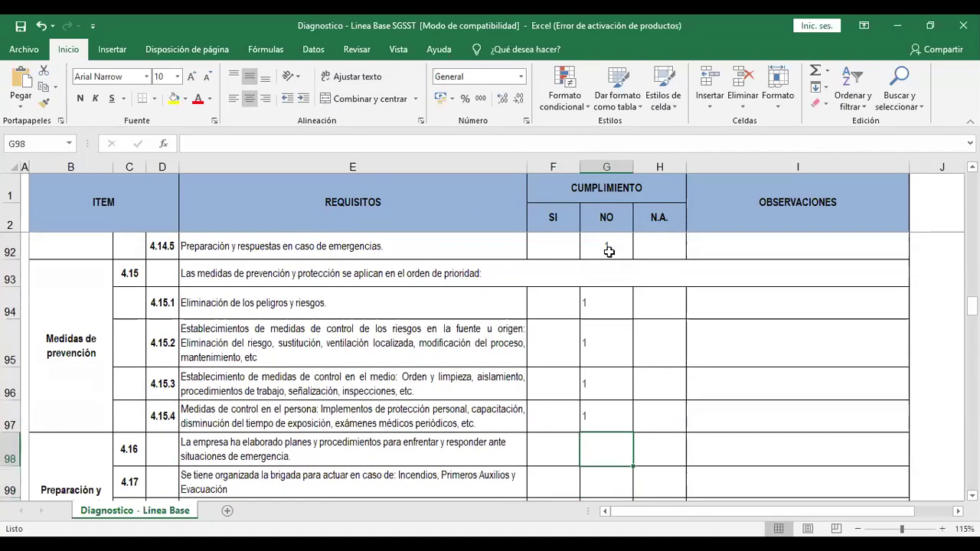
# - Enter a 1 under NO for the emergency preparation requirements 4.16, 4.17 and 4.18
pyautogui.write('1')
pyautogui.press('Return')
pyautogui.press('Return')
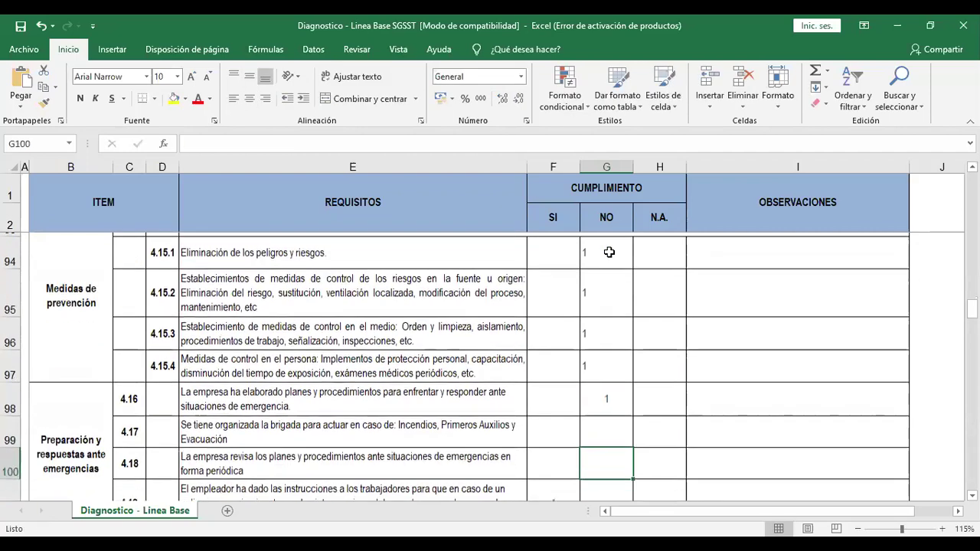
pyautogui.press('Up')
pyautogui.write('1')
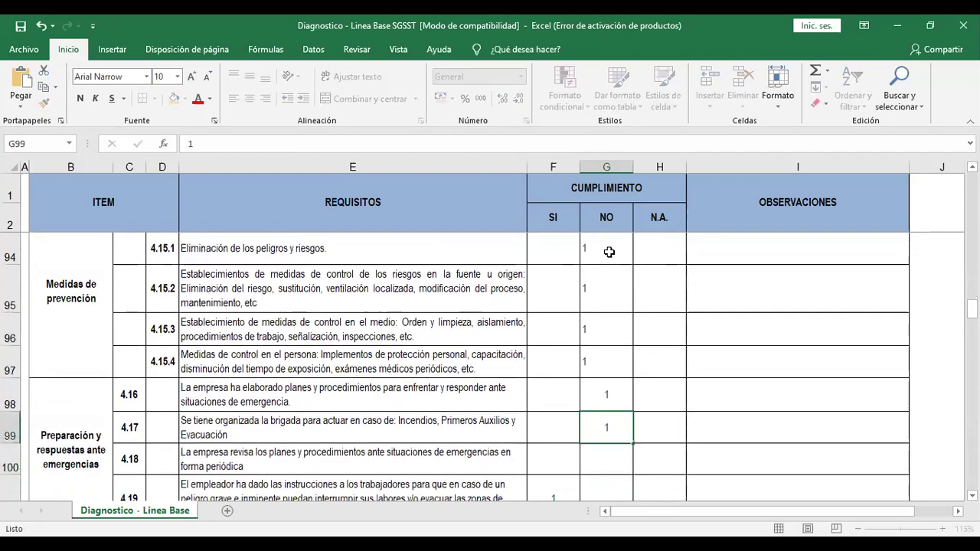
pyautogui.press('Return')
pyautogui.write('1')
# - Centre the NO ratings of requirements 4.15.1 through 4.18 horizontally
pyautogui.click(606, 246)
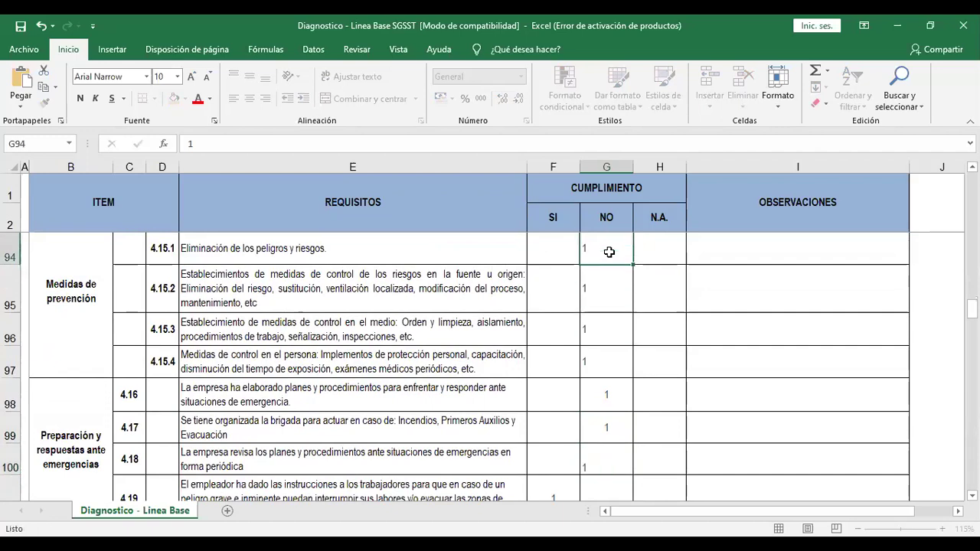
pyautogui.moveTo(607, 245); pyautogui.dragTo(608, 467)
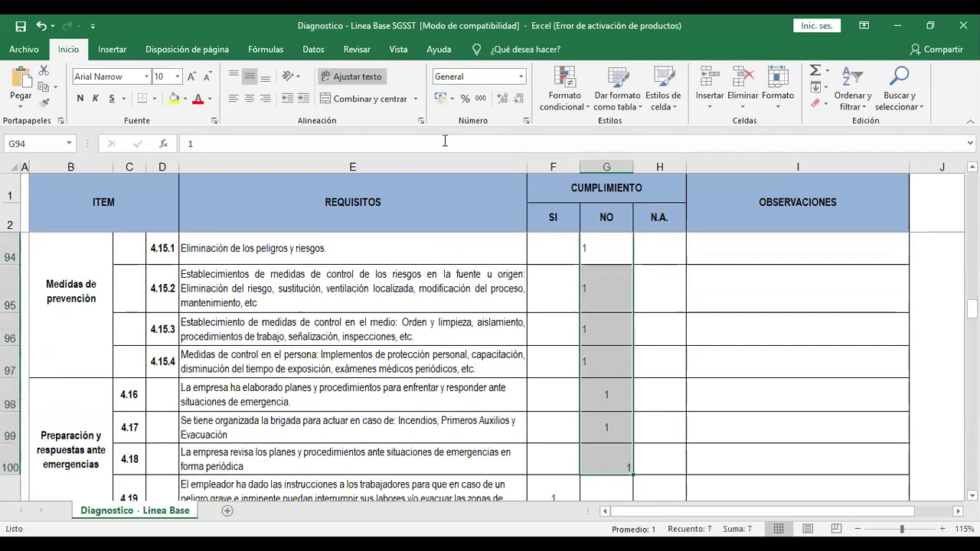
pyautogui.hotkey('alt', 'o')
pyautogui.press('a')
pyautogui.press('c')
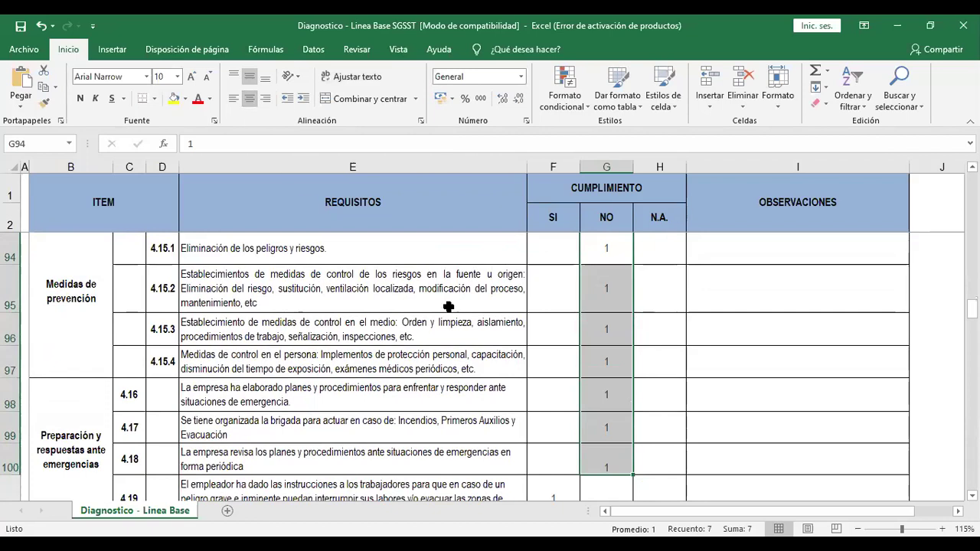
# - Clear the SI ratings of the contractor requirements from 4.20.2 through 4.22
pyautogui.scroll(-2, 487, 371)
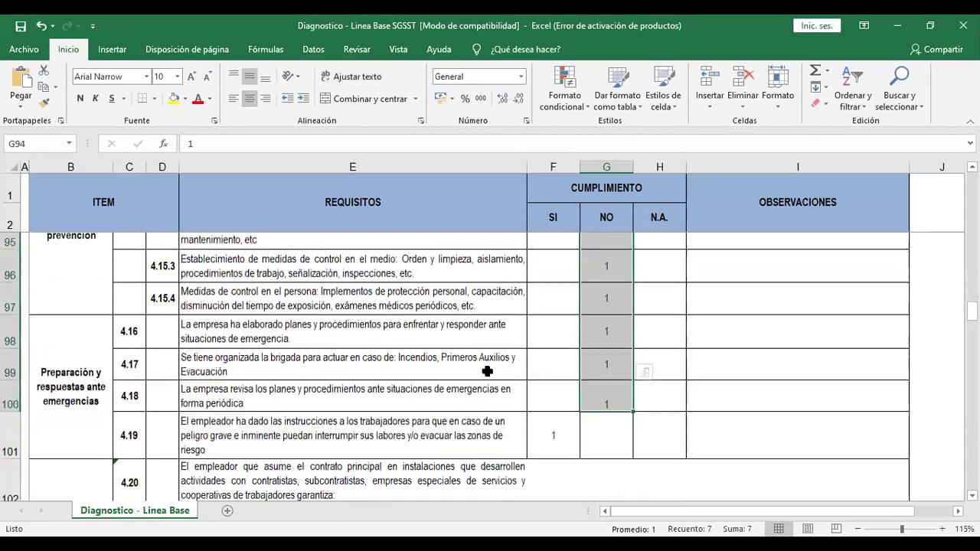
pyautogui.scroll(-1, 487, 371)
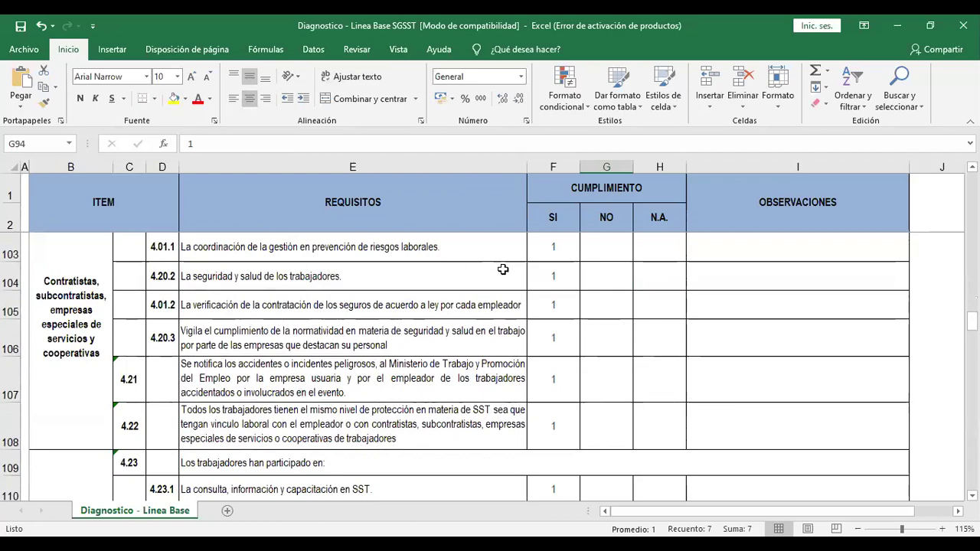
pyautogui.moveTo(556, 273); pyautogui.dragTo(546, 412)
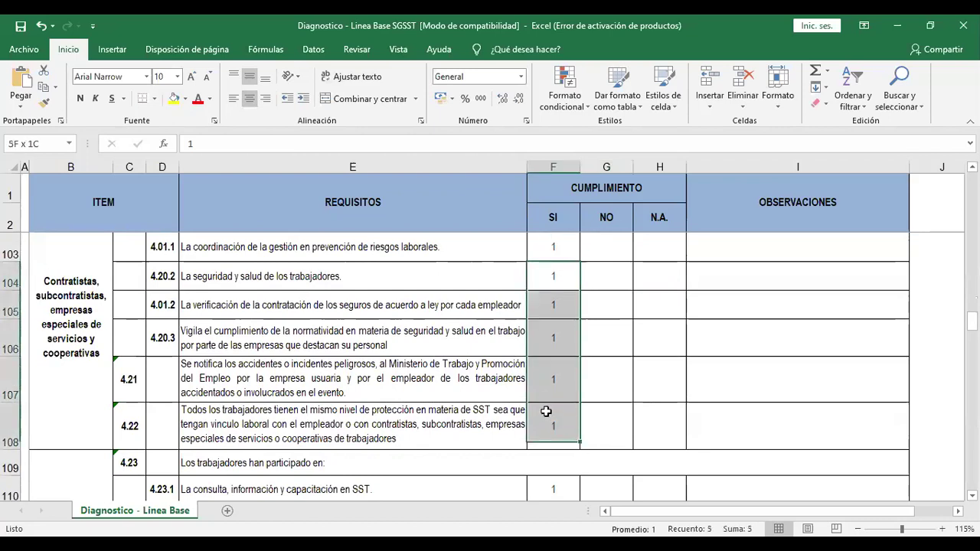
pyautogui.press('Delete')
# - Enter a 1 under NO for each contractor requirement from 4.20.2 through 4.22 and centre these entries
pyautogui.click(610, 279)
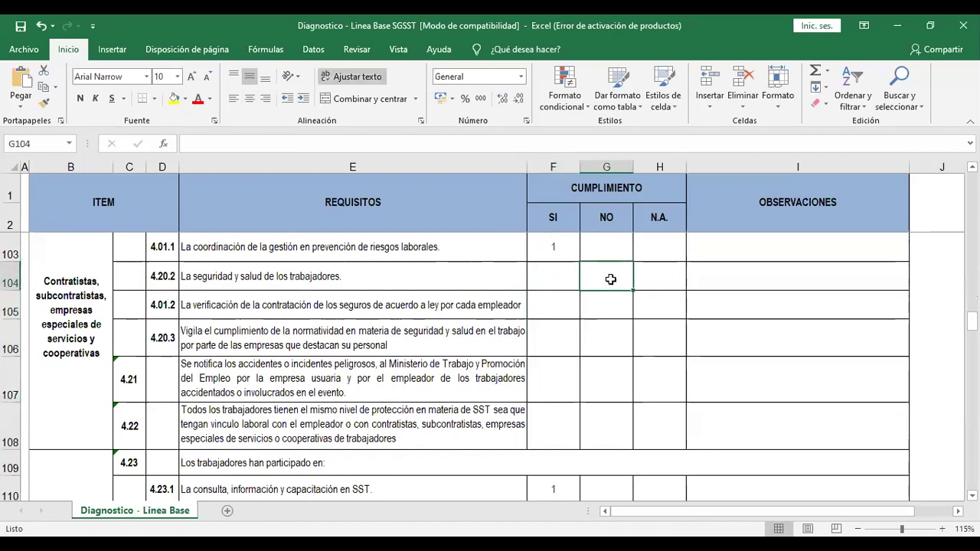
pyautogui.write('1')
pyautogui.press('Return')
pyautogui.write('1')
pyautogui.press('Return')
pyautogui.write('1')
pyautogui.press('Return')
pyautogui.write('1')
pyautogui.press('Return')
pyautogui.write('1')
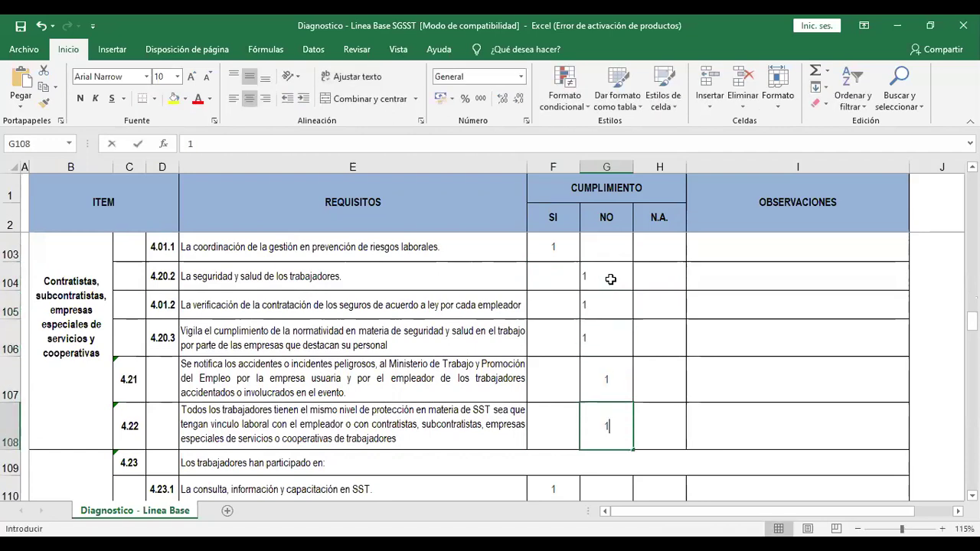
pyautogui.moveTo(610, 280); pyautogui.dragTo(612, 426)
pyautogui.click(249, 98)
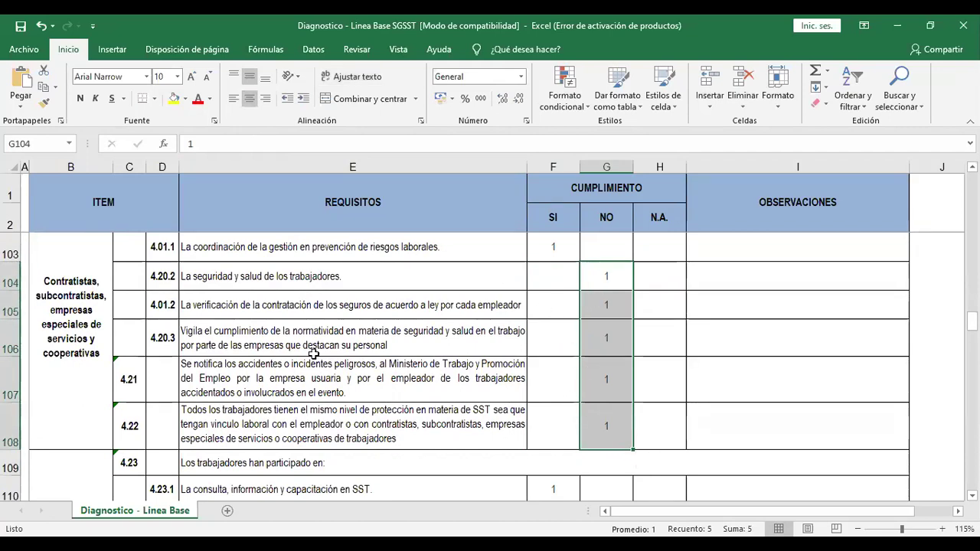
# - Remove the X under NO for requirement 4.25 and the X marks under N.A. for requirements 5.2 and 5.3
pyautogui.scroll(-2, 328, 349)
pyautogui.scroll(-2, 328, 349)
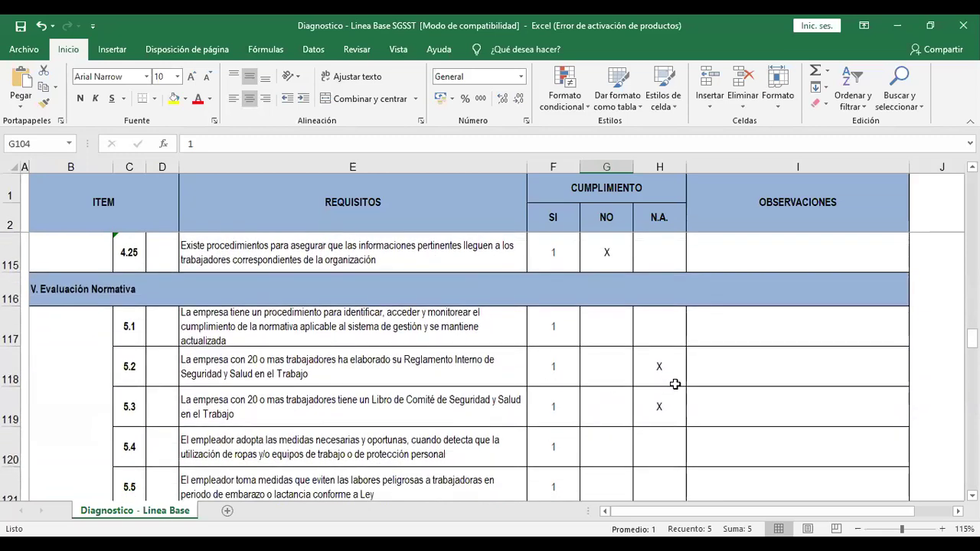
pyautogui.scroll(1, 611, 329)
pyautogui.click(608, 365)
pyautogui.press('Delete')
pyautogui.scroll(-2, 609, 365)
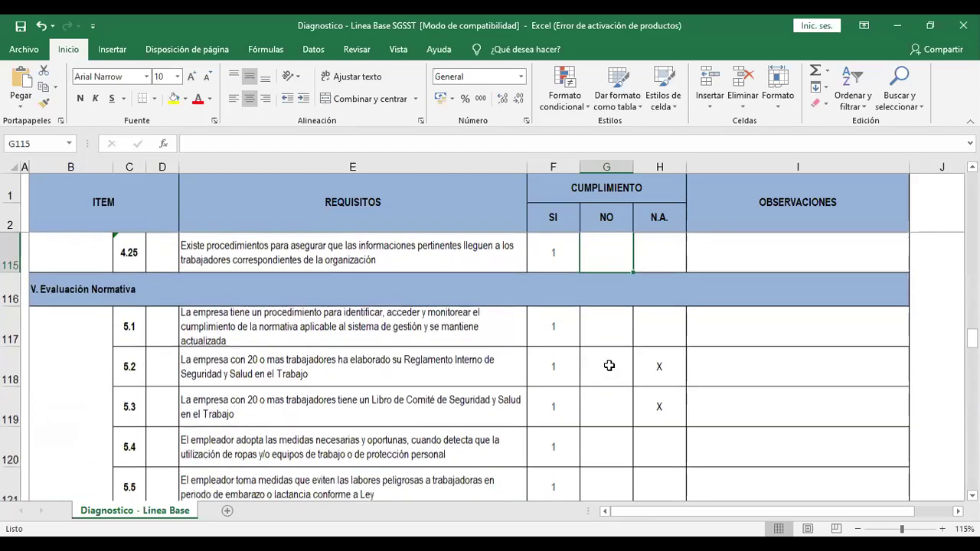
pyautogui.scroll(1, 609, 366)
pyautogui.moveTo(657, 368); pyautogui.dragTo(652, 399)
pyautogui.press('Delete')
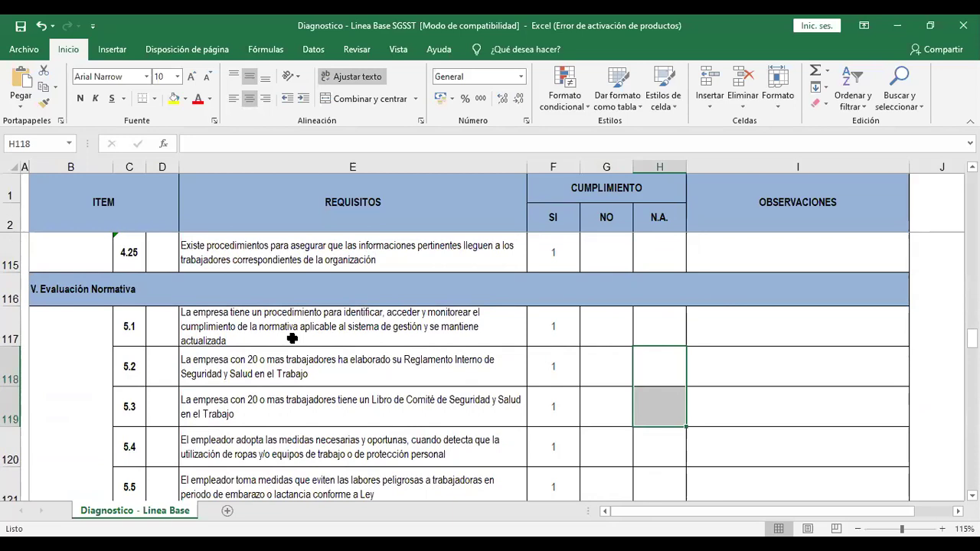
# - Clear the SI rating of requirement 5.1 and enter a 1 under NO instead
pyautogui.click(441, 331)
pyautogui.click(556, 335)
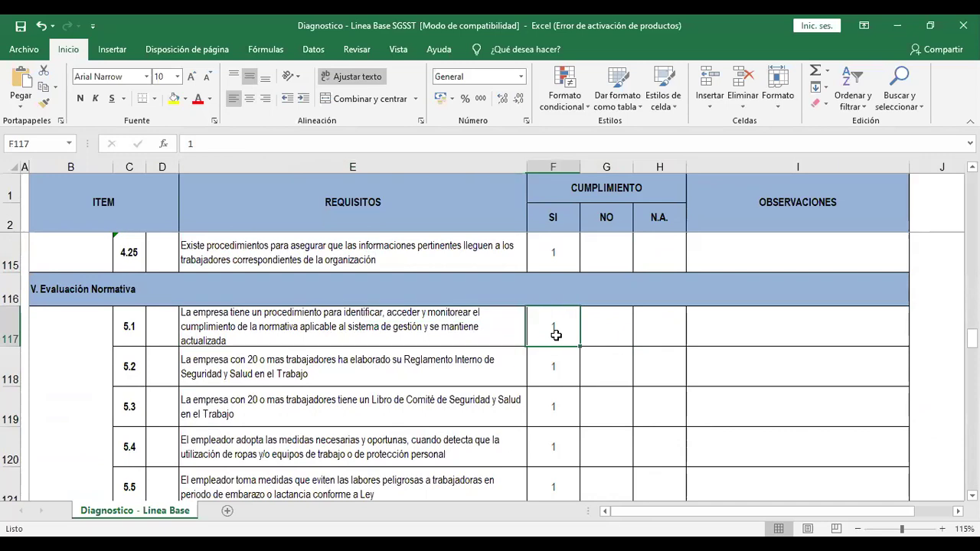
pyautogui.press('Delete')
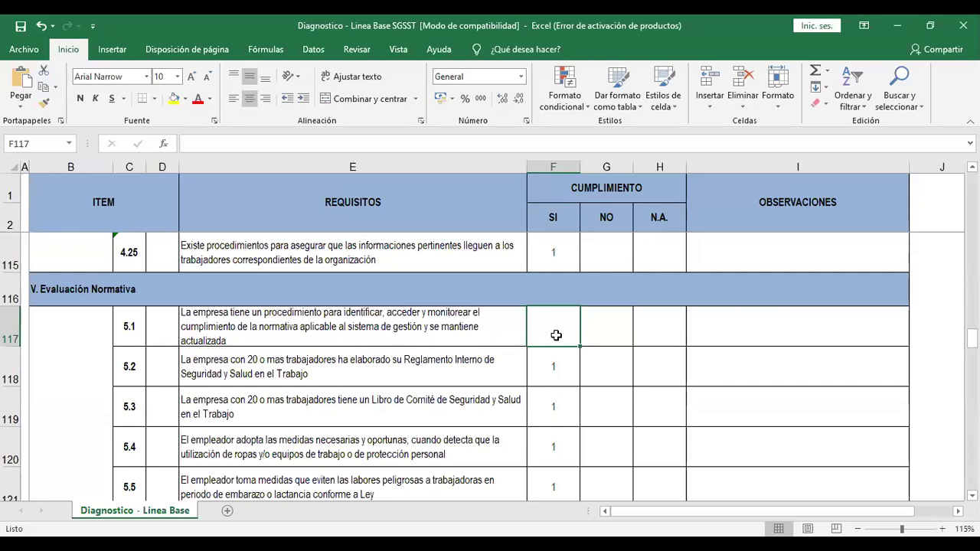
pyautogui.click(607, 343)
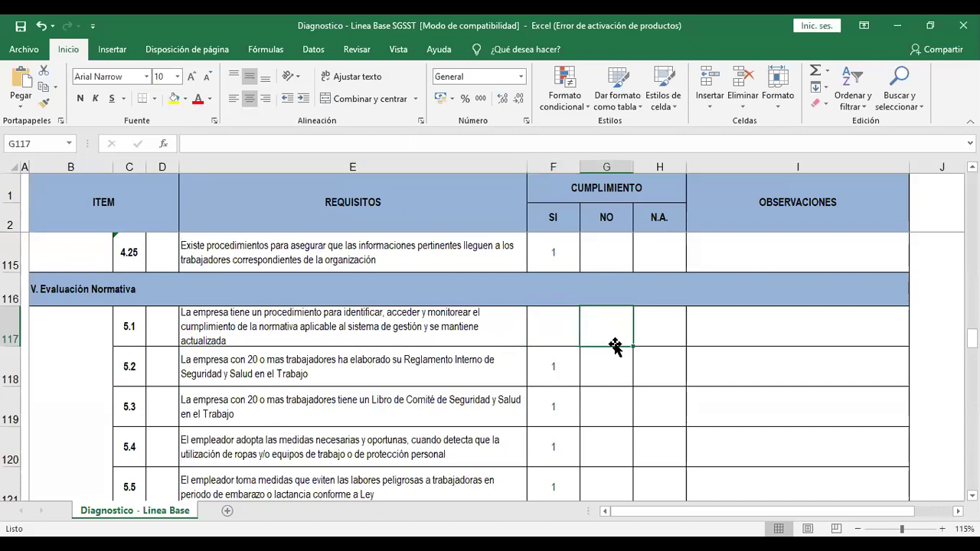
pyautogui.write('1')
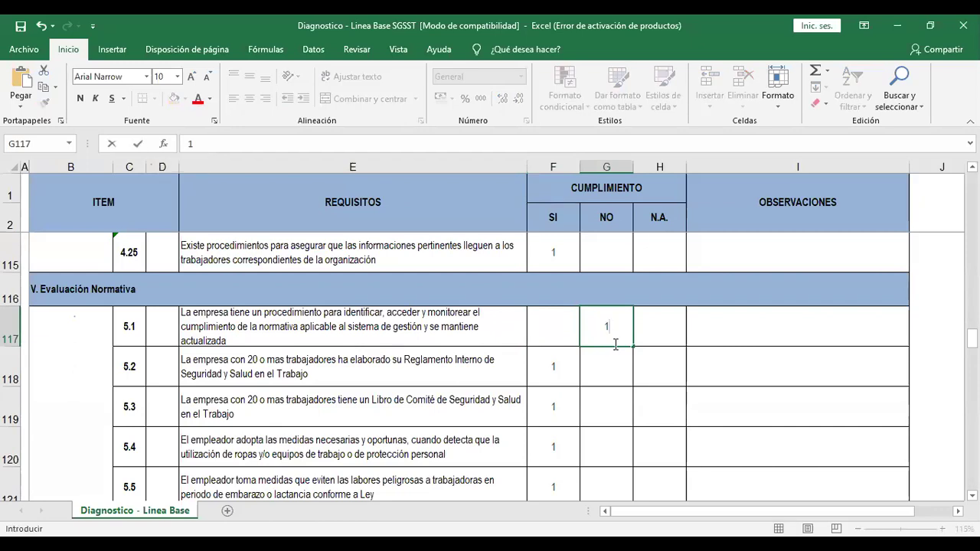
pyautogui.press('Return')
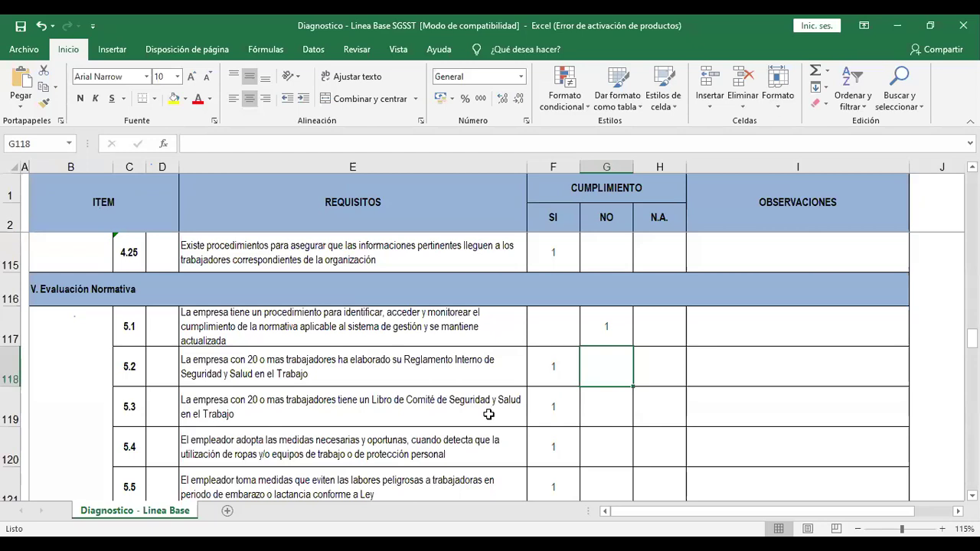
# - Clear the SI rating of requirement 5.3 and enter a 1 under NO instead
pyautogui.click(558, 412)
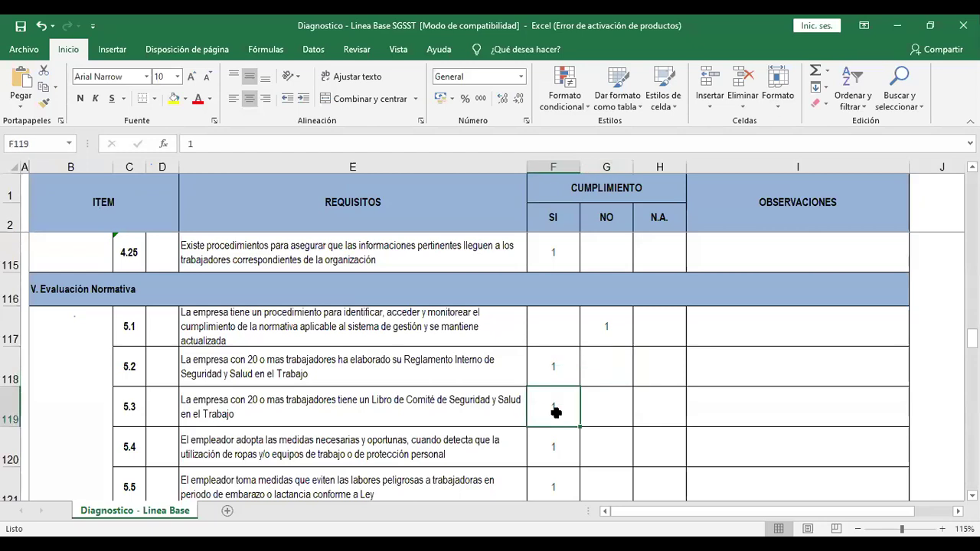
pyautogui.press('Right')
pyautogui.write('1')
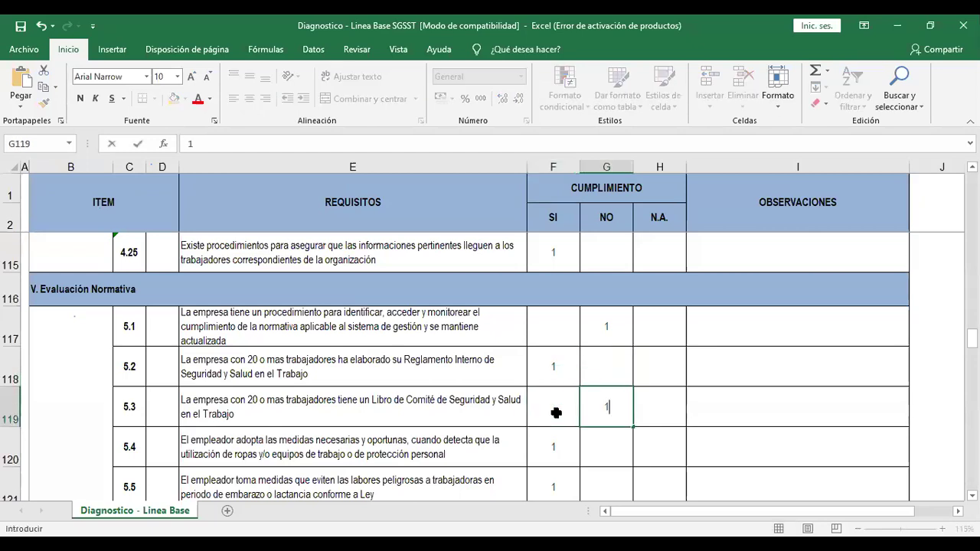
pyautogui.press('Return')
# - Remove the X marks under N.A. for requirements 5.6 and 5.7
pyautogui.scroll(-1, 557, 413)
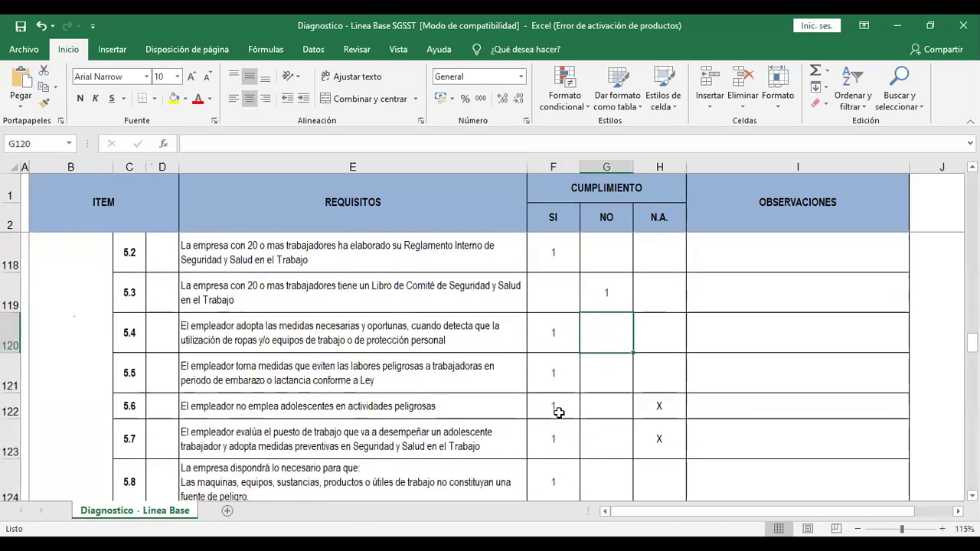
pyautogui.click(661, 409)
pyautogui.keyDown('shift'); pyautogui.click(669, 451); pyautogui.keyUp('shift')
pyautogui.press('Delete')
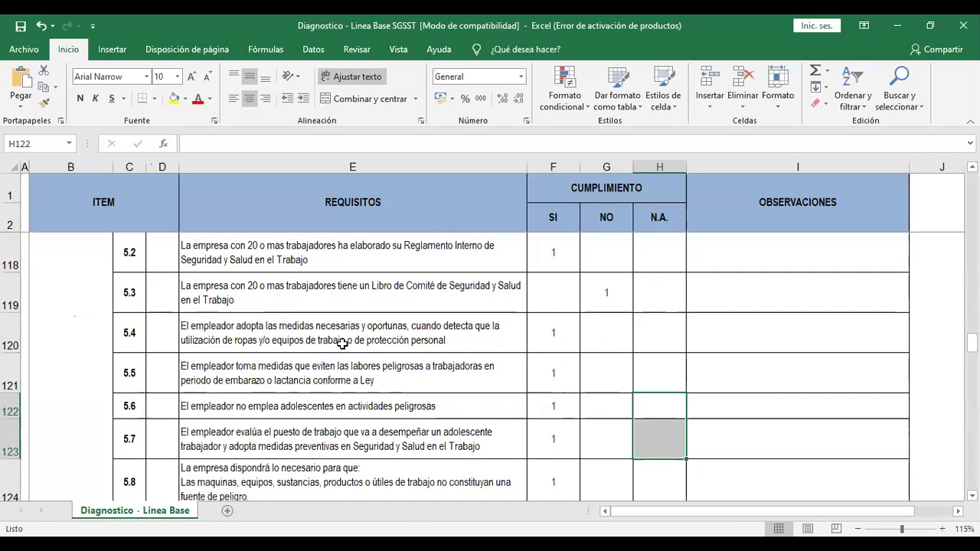
# - Clear the SI rating of requirement 5.4 and enter a 1 under NO instead
pyautogui.click(453, 344)
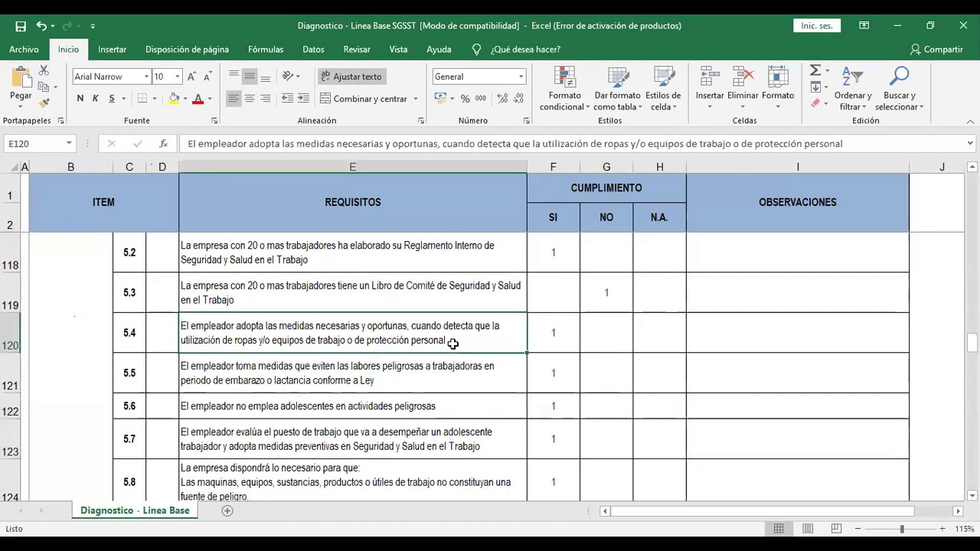
pyautogui.scroll(1, 453, 344)
pyautogui.scroll(-1, 452, 344)
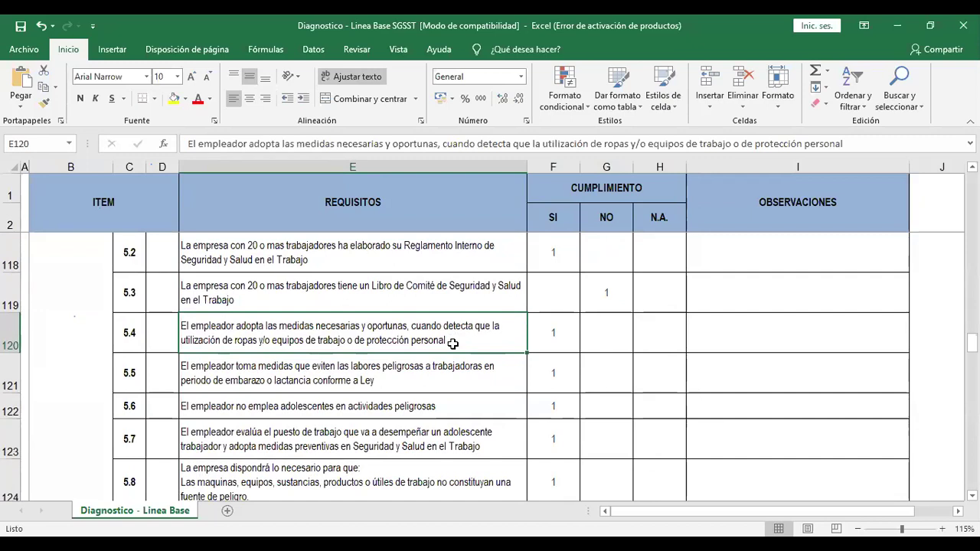
pyautogui.click(557, 340)
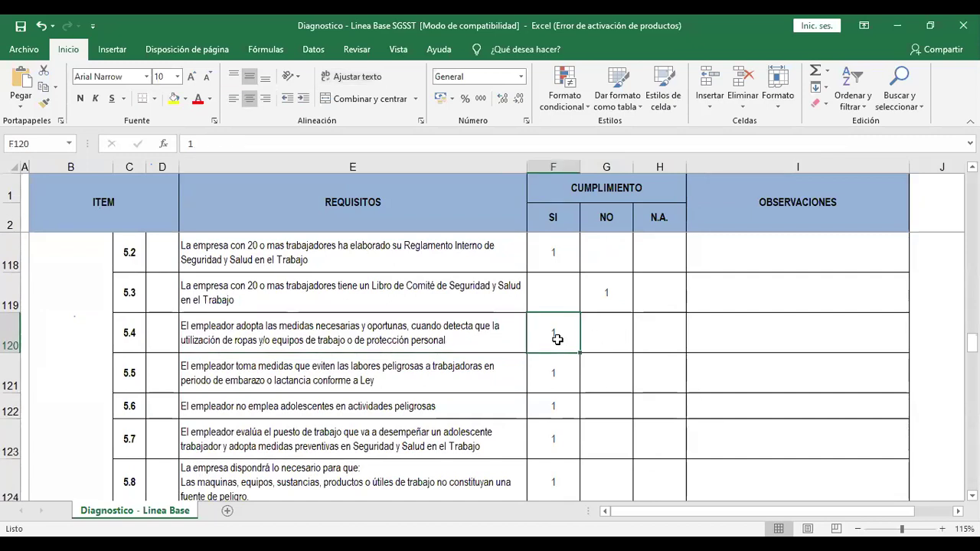
pyautogui.press('Right')
pyautogui.write('1')
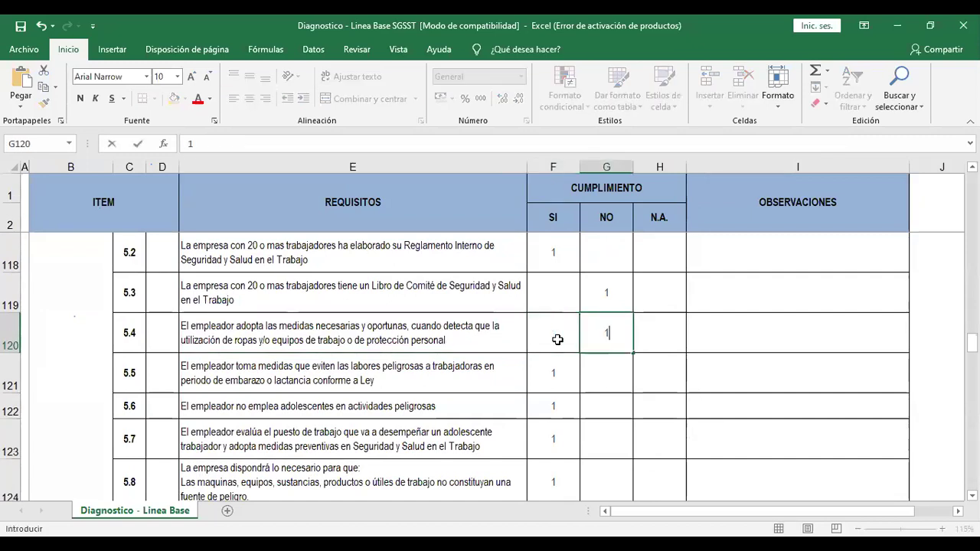
# - Clear the SI ratings of the five requirements in rows 122 to 126, starting with 5.6
pyautogui.scroll(-1, 538, 420)
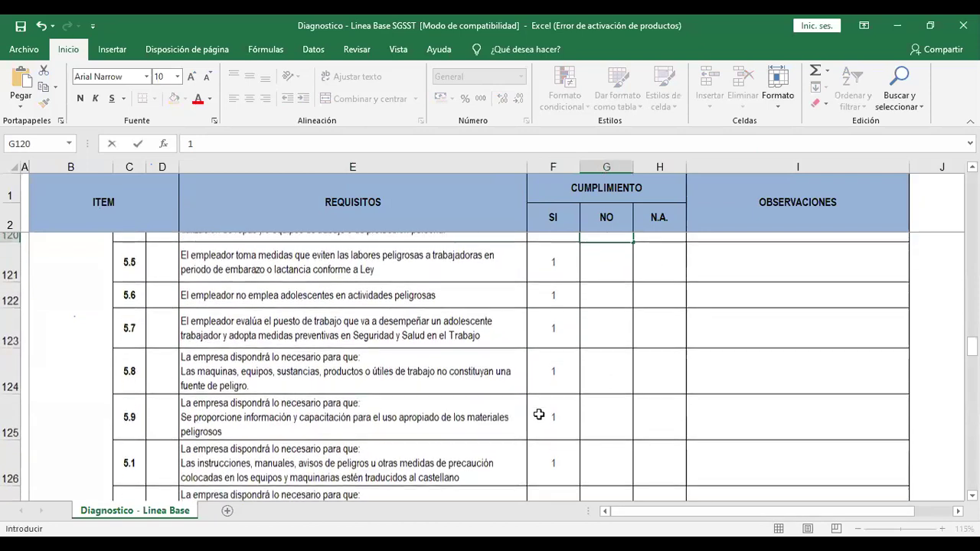
pyautogui.moveTo(566, 280); pyautogui.dragTo(563, 460)
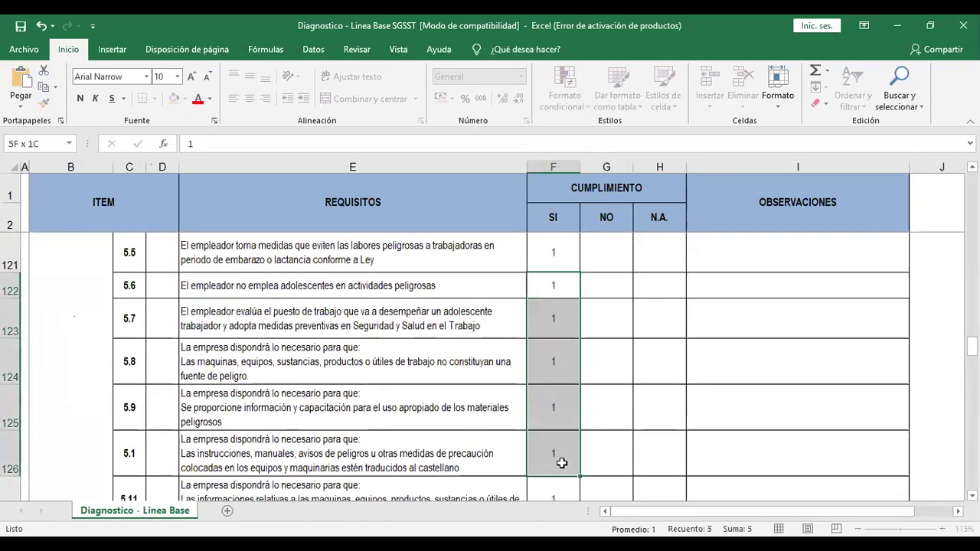
pyautogui.press('Delete')
# - Enter a 1 under NO for each of the five requirements in rows 122 to 126
pyautogui.click(611, 293)
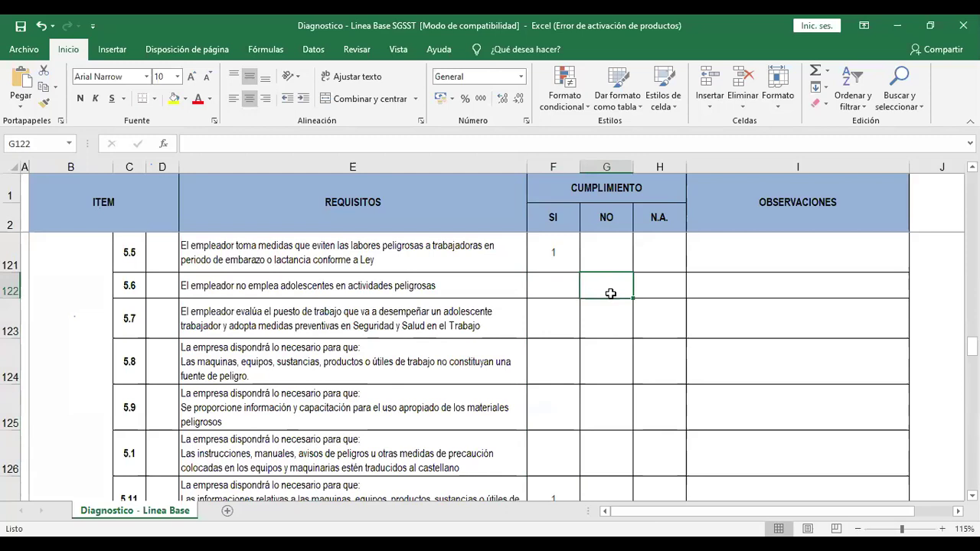
pyautogui.write('1')
pyautogui.press('Return')
pyautogui.write('1')
pyautogui.press('Return')
pyautogui.write('1')
pyautogui.press('Return')
pyautogui.write('1')
pyautogui.press('Return')
pyautogui.write('1')
pyautogui.press('Return')
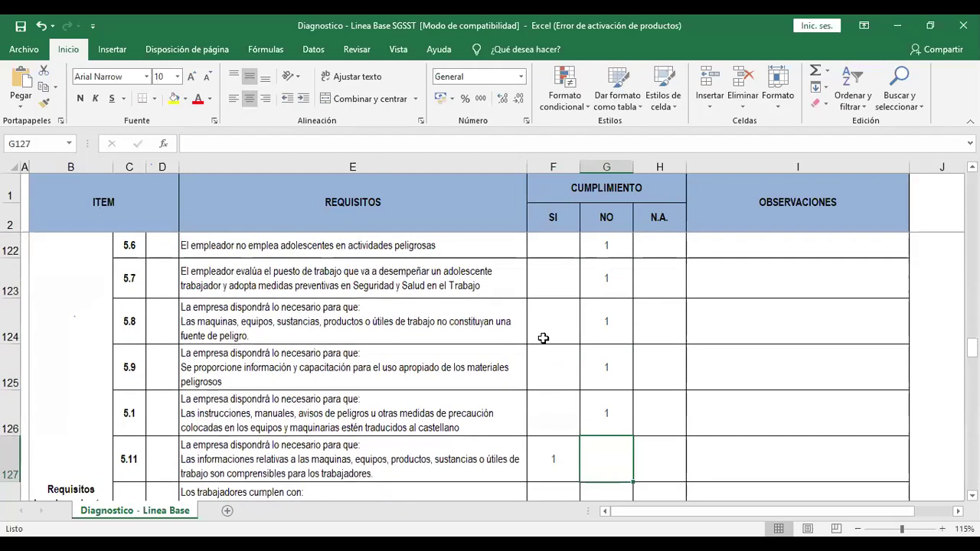
# - Clear the SI ratings of the worker requirements from 5.12 through 5.16
pyautogui.scroll(-3, 342, 399)
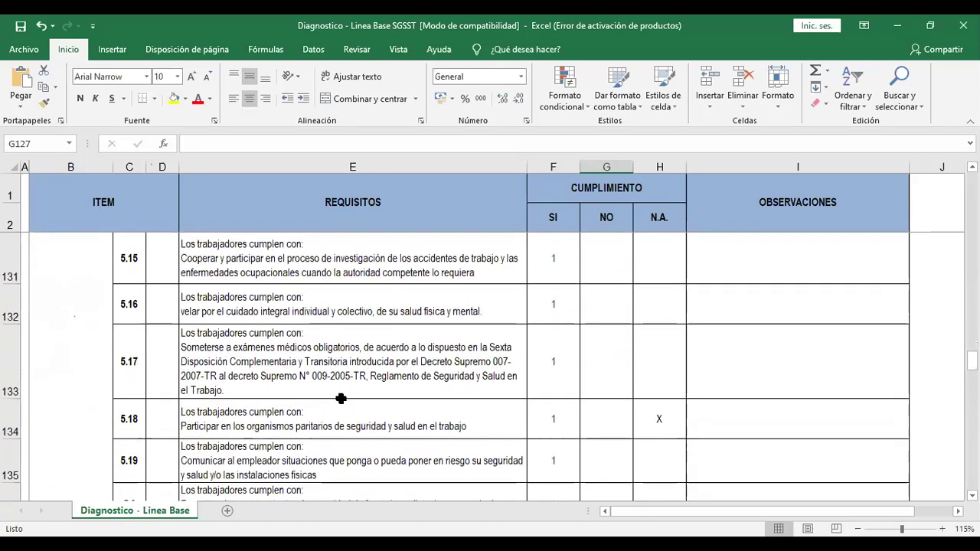
pyautogui.scroll(1, 347, 394)
pyautogui.moveTo(560, 274); pyautogui.dragTo(554, 472)
pyautogui.press('Delete')
# - Enter a 1 under NO for each worker requirement from 5.12 through 5.16
pyautogui.click(609, 273)
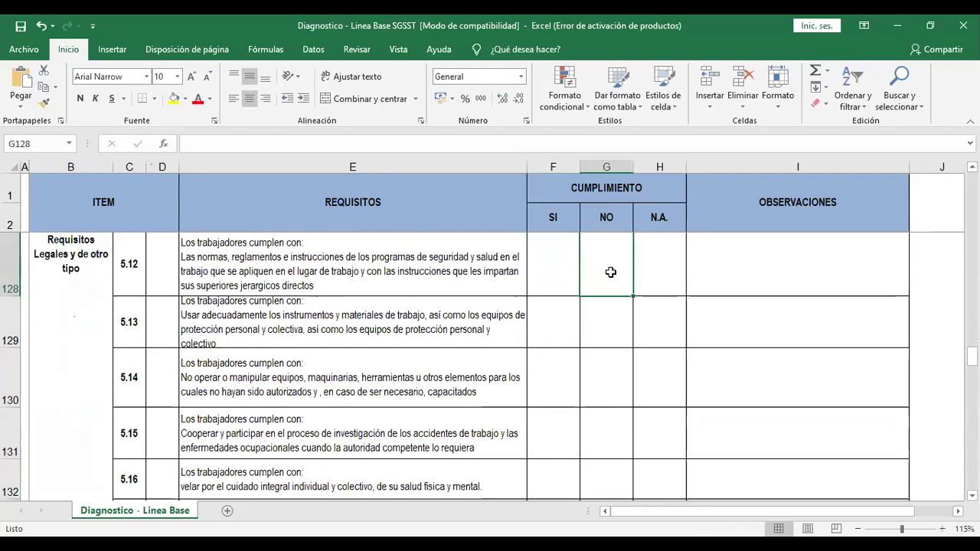
pyautogui.write('1')
pyautogui.press('Return')
pyautogui.write('1')
pyautogui.press('Return')
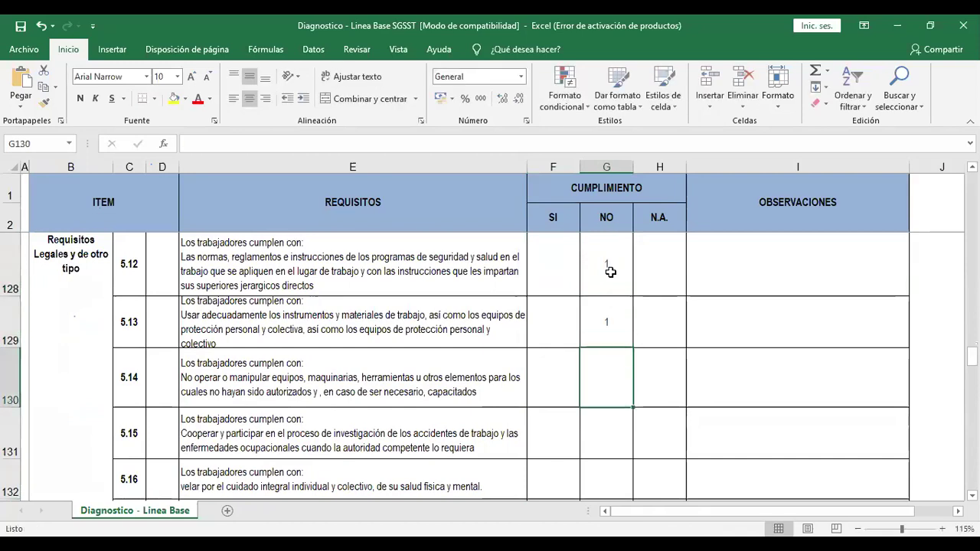
pyautogui.write('1')
pyautogui.press('Return')
pyautogui.write('1')
pyautogui.press('Return')
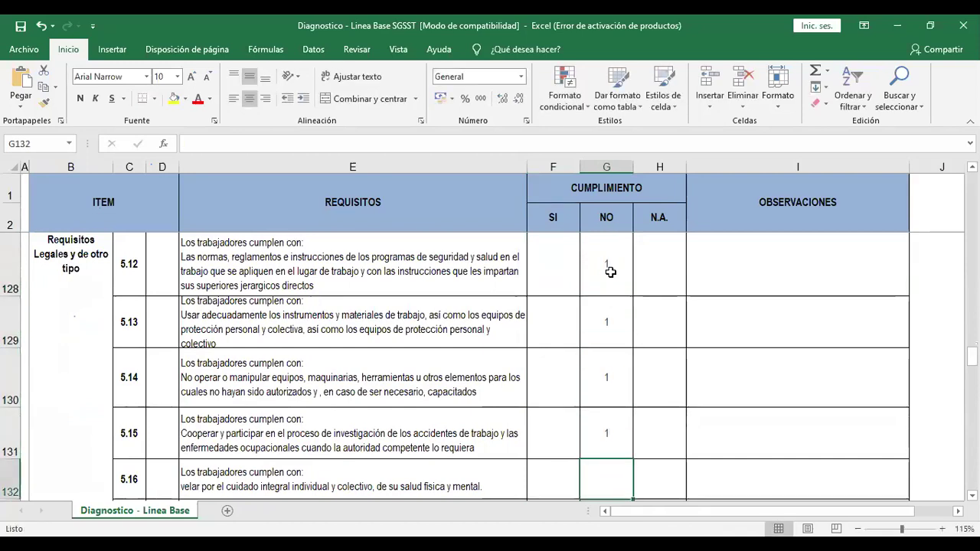
pyautogui.write('1')
pyautogui.press('Return')
pyautogui.press('Return')
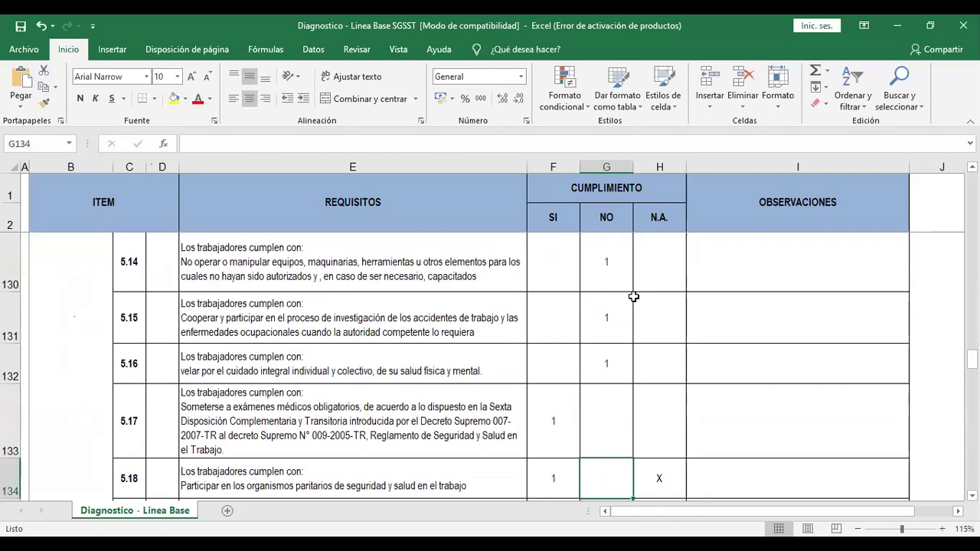
# - Remove the X under N.A. for requirement 5.18 and clear the SI ratings in rows 136 and 137
pyautogui.click(655, 424)
pyautogui.scroll(-1, 655, 424)
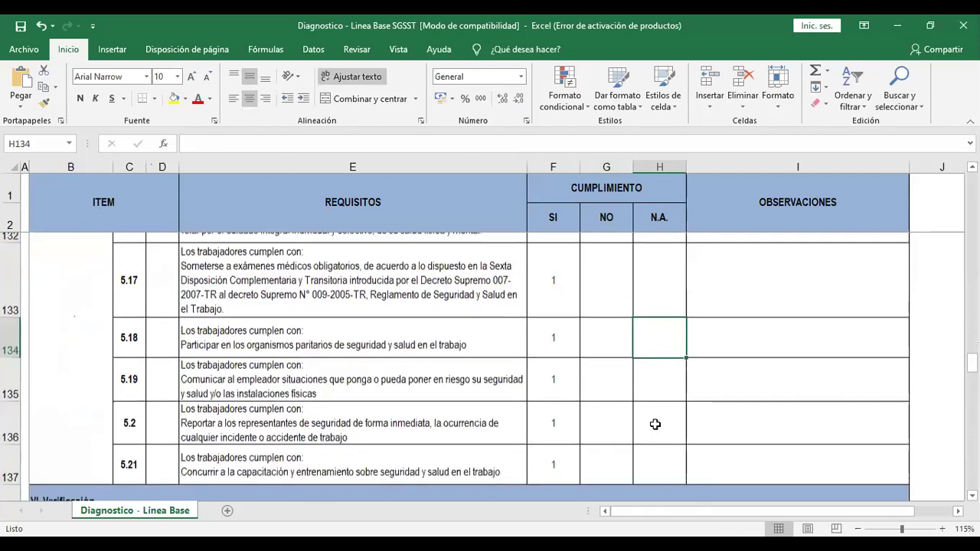
pyautogui.click(555, 334)
pyautogui.moveTo(579, 359); pyautogui.dragTo(565, 384)
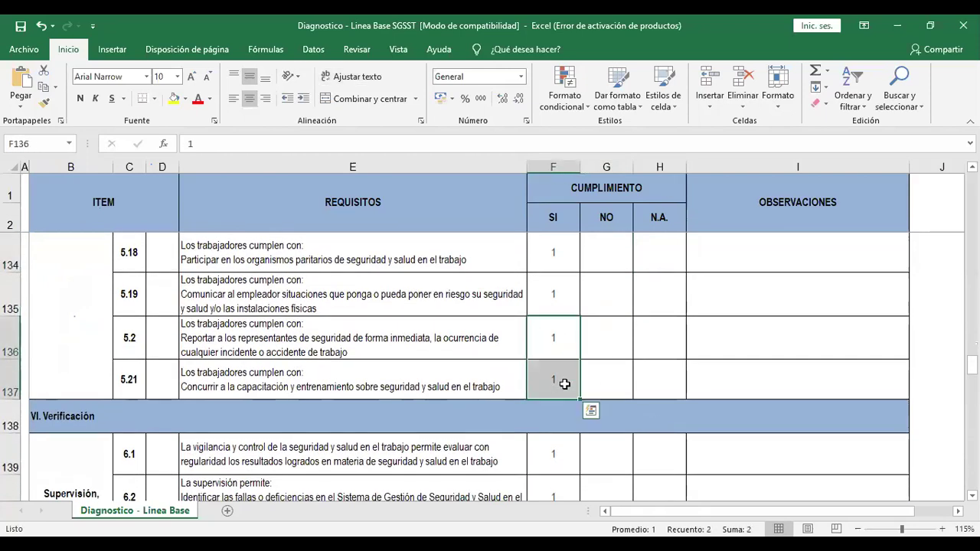
pyautogui.press('Delete')
# - Enter a 1 under NO for the incident reporting and training attendance requirements in rows 136 and 137
pyautogui.click(626, 336)
pyautogui.press('Down')
pyautogui.write('1')
pyautogui.press('Up')
pyautogui.write('1')
pyautogui.press('Return')
# - Clear the SI ratings of requirements 6.2 through 6.4 and enter a 1 under NO for each
pyautogui.scroll(-2, 612, 359)
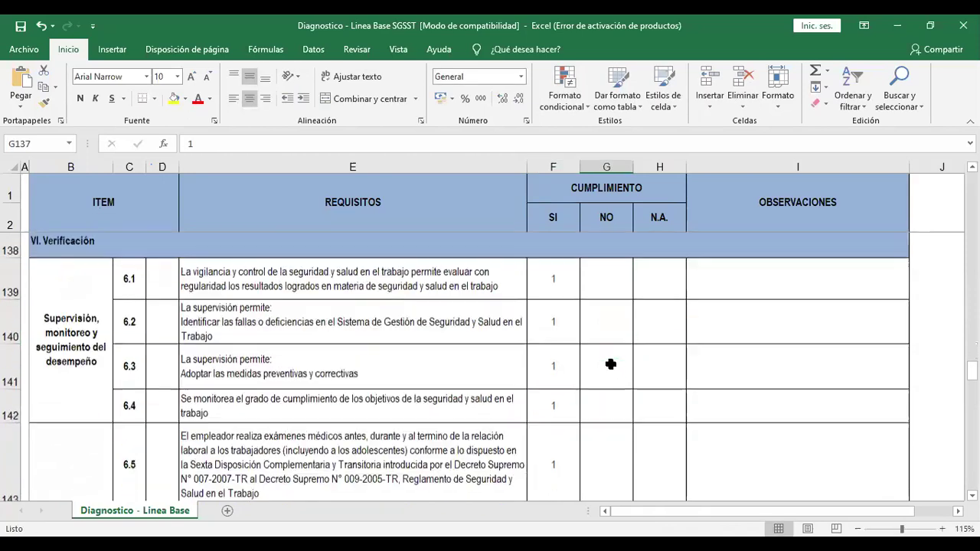
pyautogui.scroll(1, 578, 351)
pyautogui.moveTo(564, 370); pyautogui.dragTo(555, 456)
pyautogui.press('Delete')
pyautogui.click(598, 374)
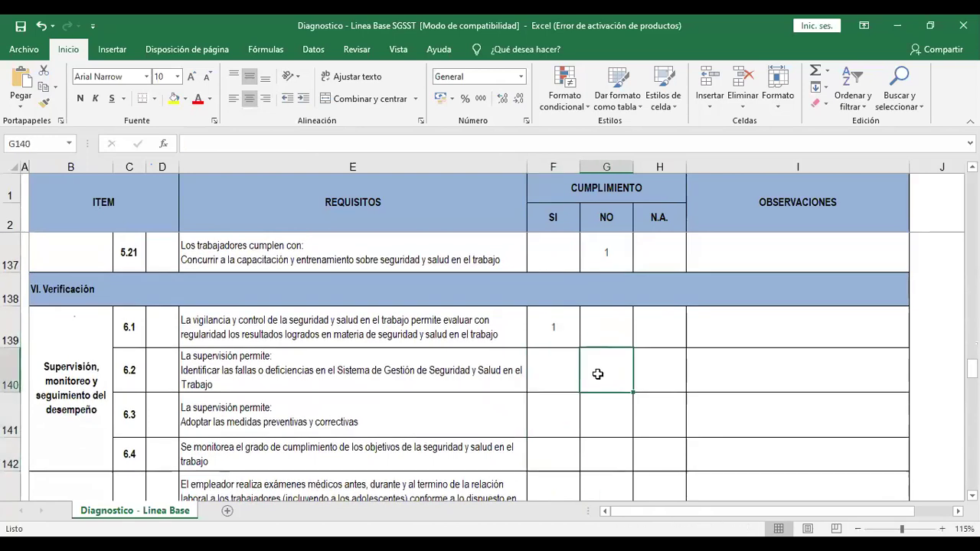
pyautogui.write('1')
pyautogui.press('Return')
pyautogui.write('1')
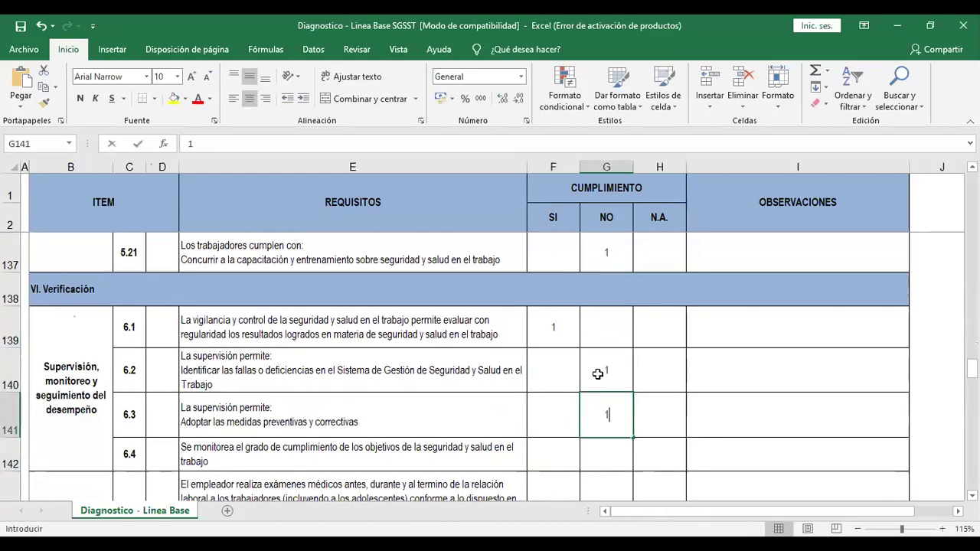
pyautogui.press('Return')
pyautogui.write('1')
pyautogui.press('Return')
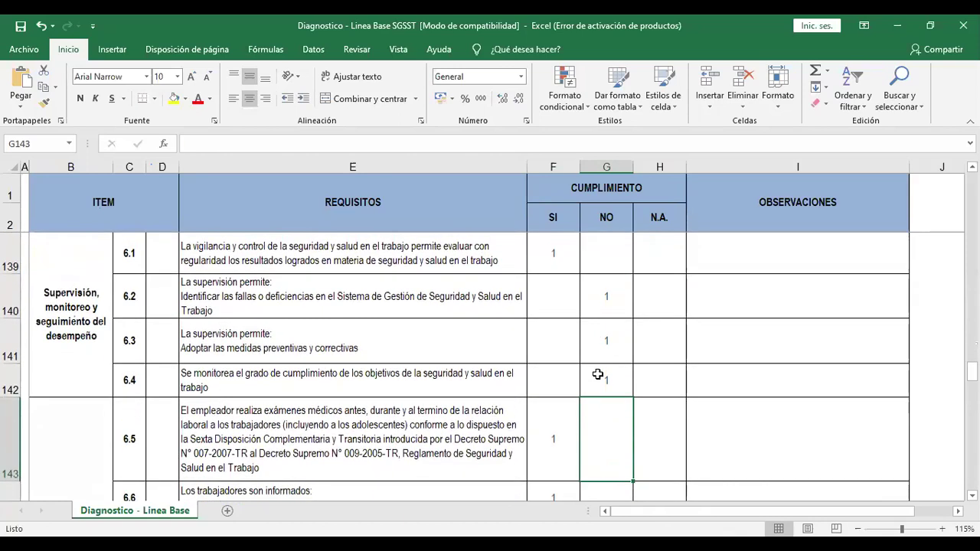
# - Clear the SI ratings of requirements 6.8 through 6.13
pyautogui.scroll(-2, 620, 389)
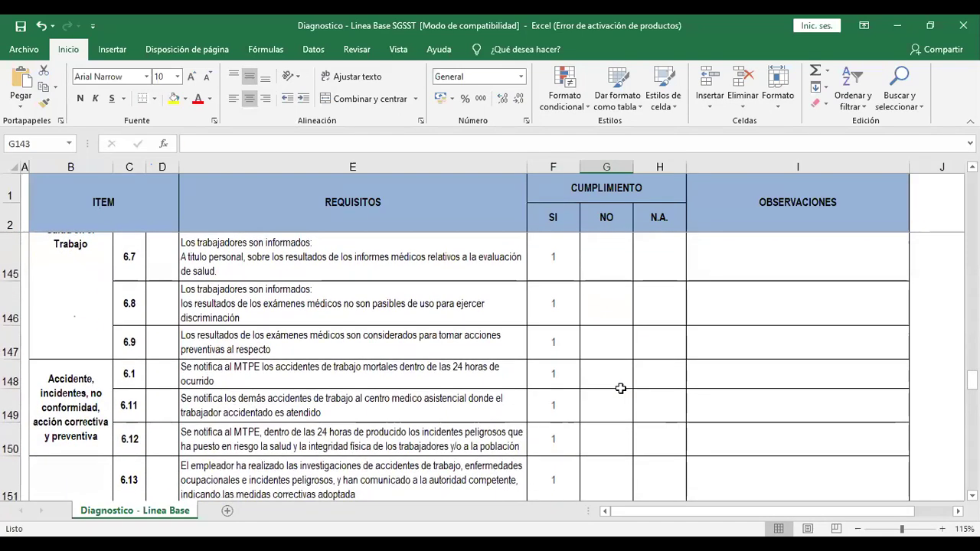
pyautogui.click(553, 297)
pyautogui.moveTo(553, 297); pyautogui.dragTo(560, 474)
pyautogui.press('Delete')
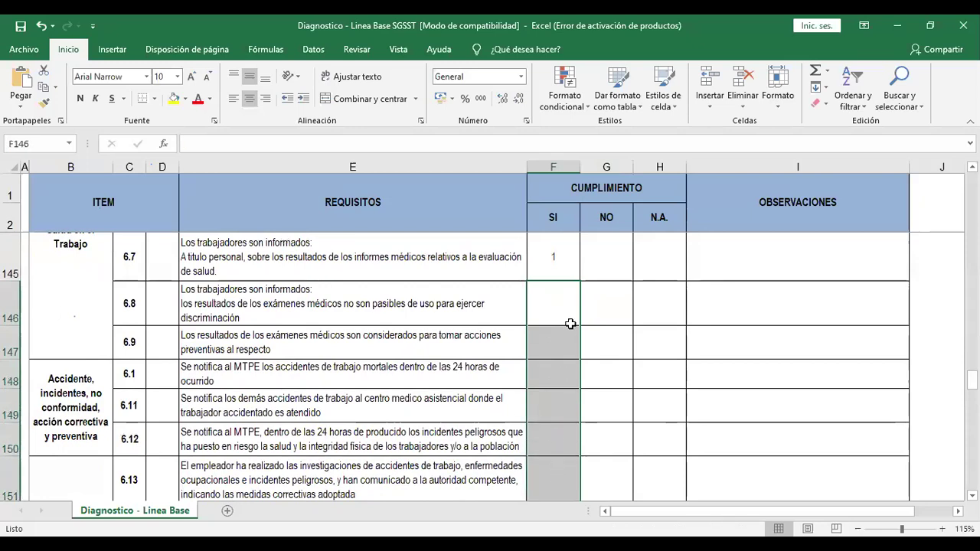
# - Enter a 1 under NO for each requirement from 6.8 through 6.13 and centre these entries horizontally
pyautogui.click(619, 307)
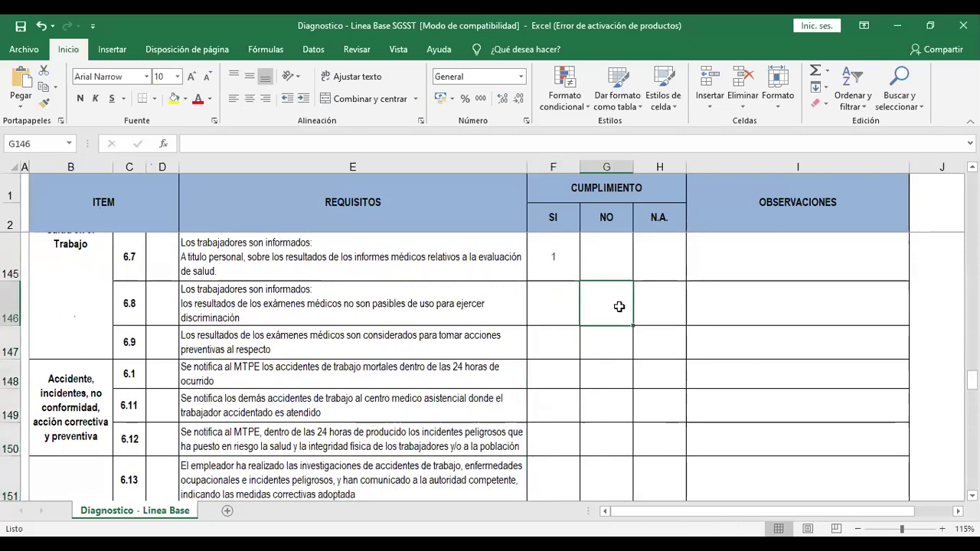
pyautogui.write('1')
pyautogui.press('Return')
pyautogui.write('1')
pyautogui.press('Return')
pyautogui.write('1')
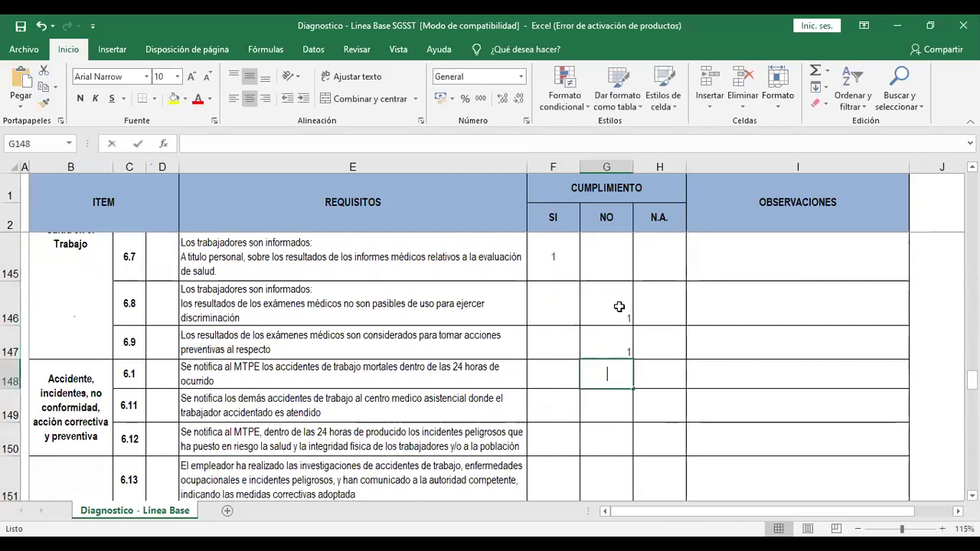
pyautogui.press('Return')
pyautogui.write('1')
pyautogui.press('Return')
pyautogui.write('1')
pyautogui.press('Return')
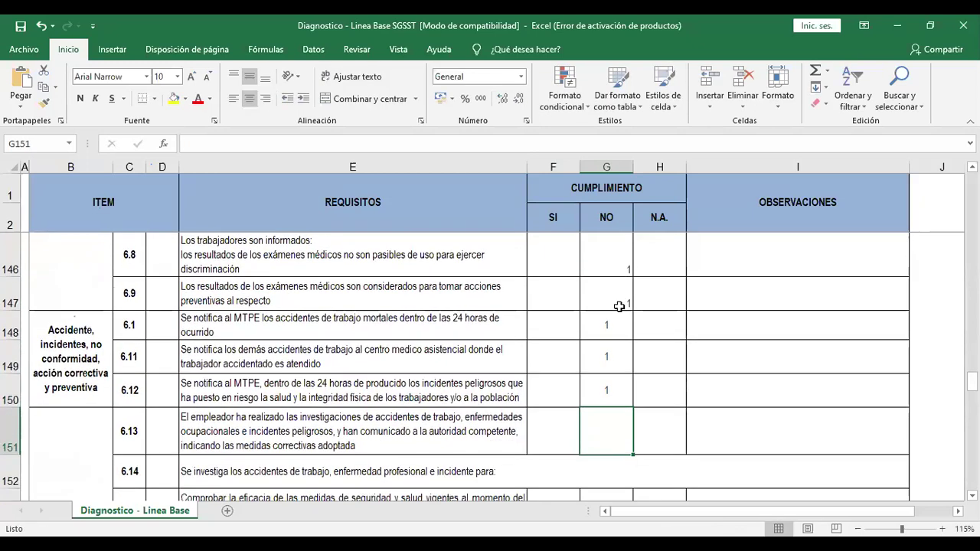
pyautogui.write('1')
pyautogui.press('Return')
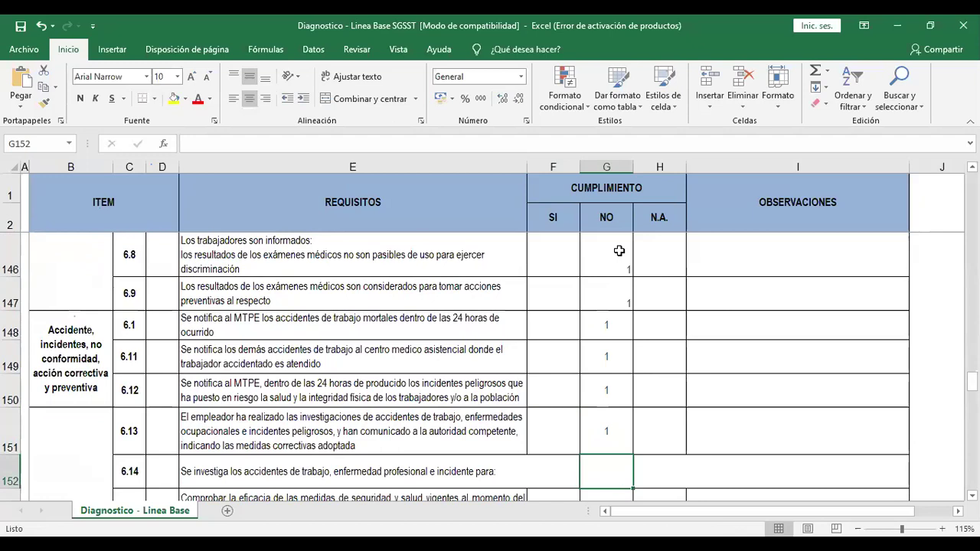
pyautogui.moveTo(619, 251); pyautogui.dragTo(599, 420)
pyautogui.click(249, 98)
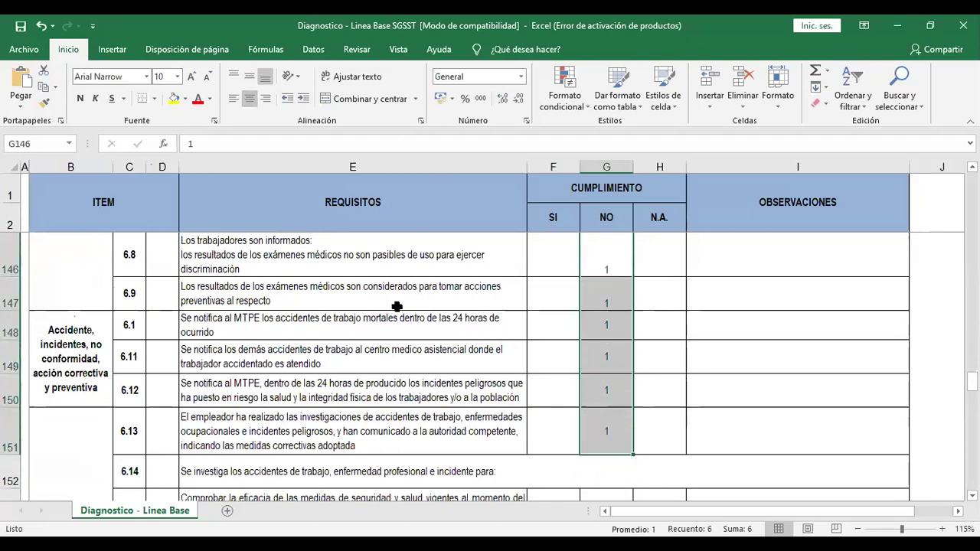
# - Enter a 1 under NO for requirement 6.14.1 on checking the effectiveness of current safety measures
pyautogui.scroll(-2, 396, 310)
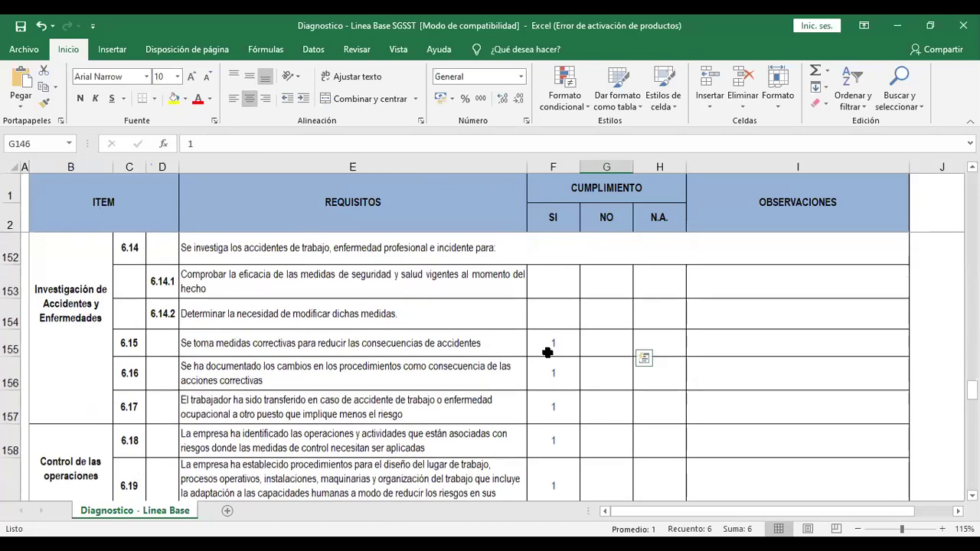
pyautogui.scroll(1, 547, 349)
pyautogui.click(609, 400)
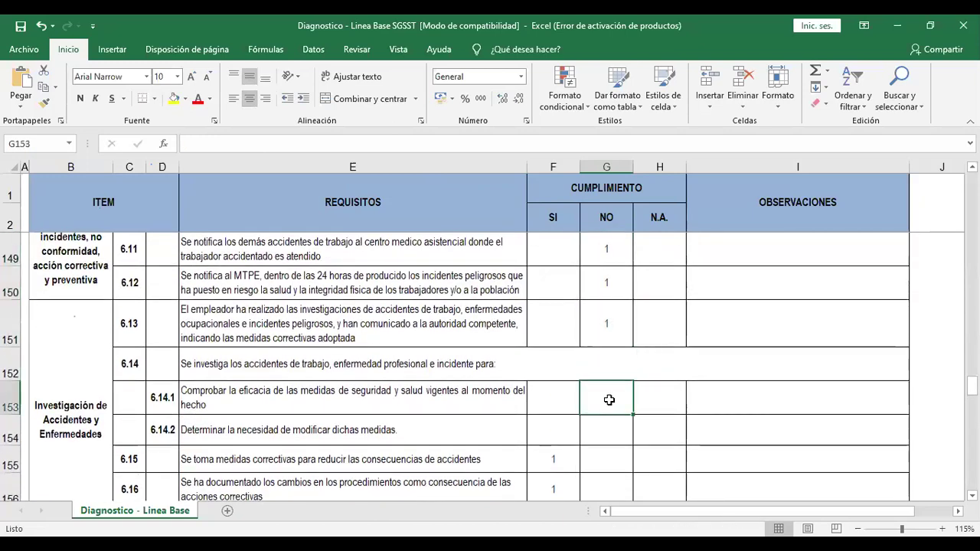
pyautogui.write('1')
pyautogui.press('Return')
pyautogui.press('Return')
# - Clear the SI ratings of the document requirements 7.1 through 7.5
pyautogui.scroll(-2, 608, 400)
pyautogui.scroll(-2, 608, 399)
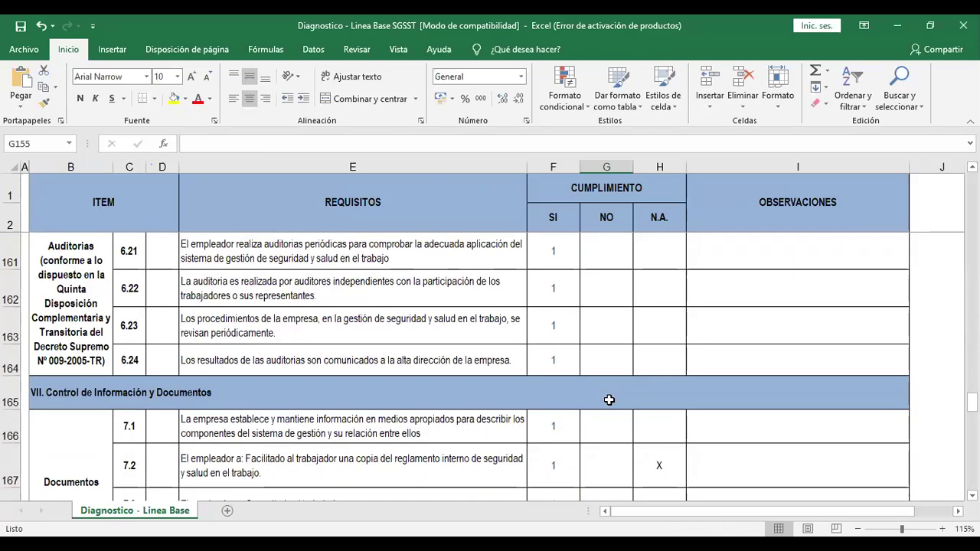
pyautogui.scroll(-1, 609, 400)
pyautogui.click(652, 360)
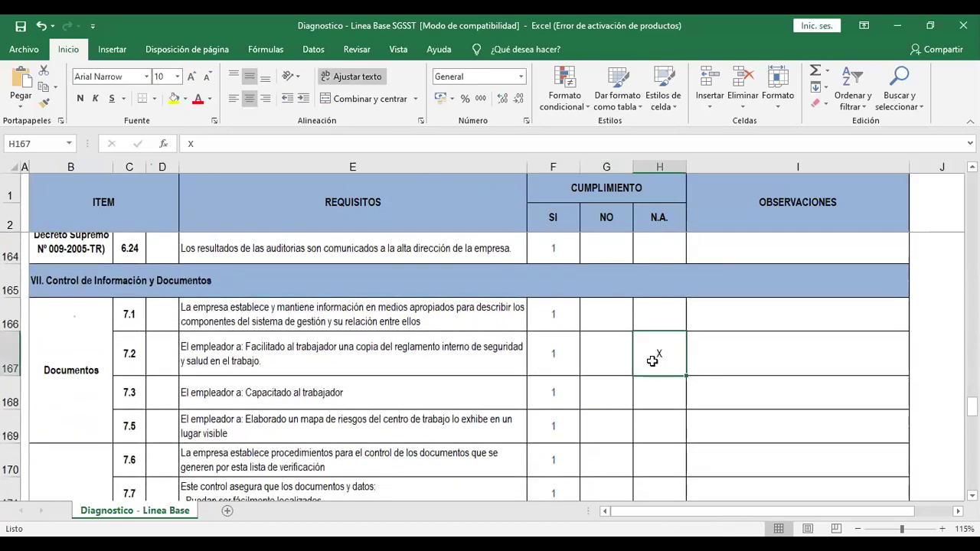
pyautogui.moveTo(563, 315); pyautogui.dragTo(549, 429)
pyautogui.press('Delete')
# - Enter a 1 under NO for requirements 7.1 through 7.5 and remove the X under N.A. for requirement 7.2
pyautogui.click(597, 316)
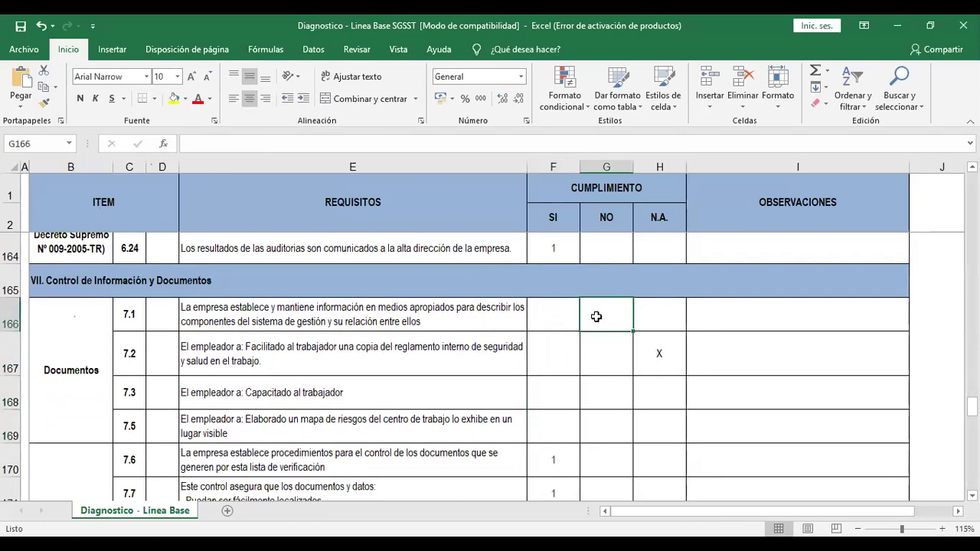
pyautogui.write('1')
pyautogui.press('Return')
pyautogui.write('1')
pyautogui.press('Return')
pyautogui.write('1')
pyautogui.press('Return')
pyautogui.write('1')
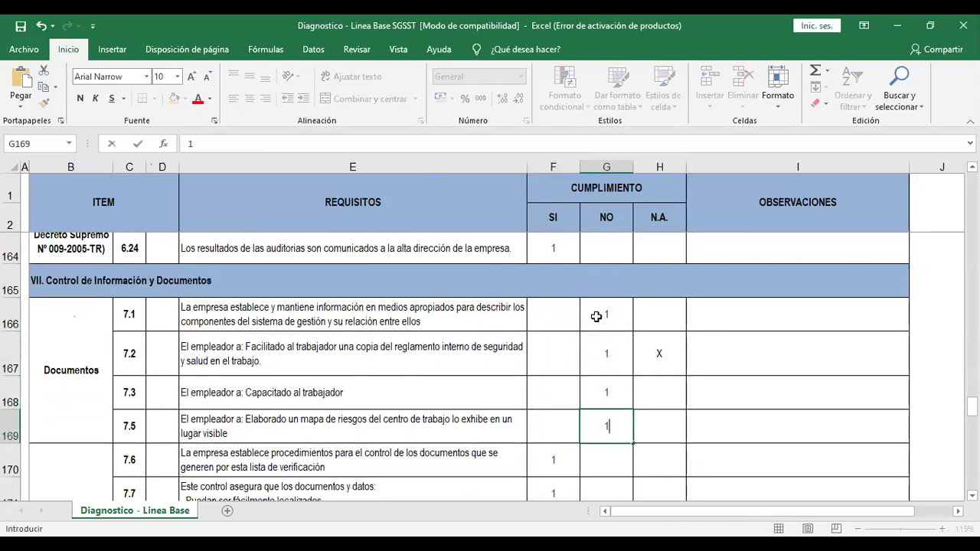
pyautogui.click(659, 357)
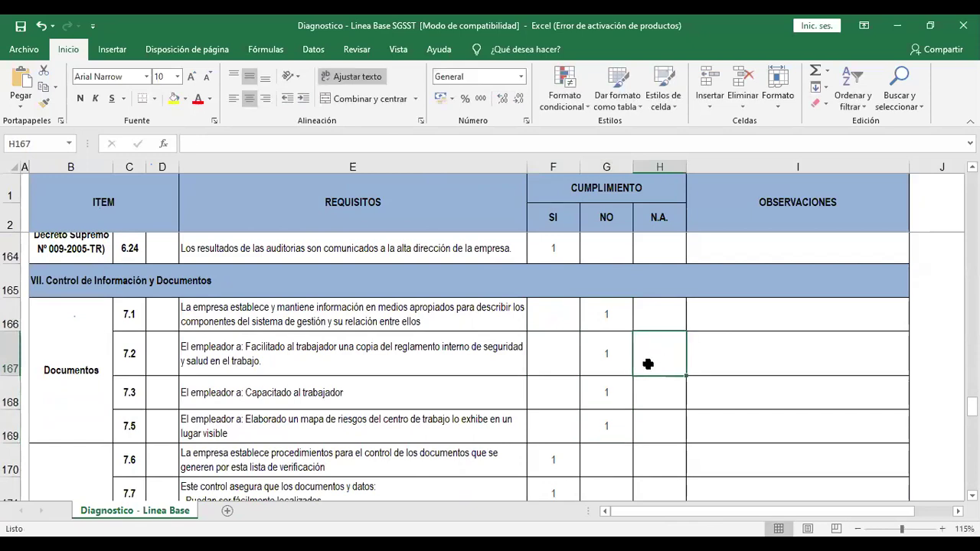
# - Clear the SI ratings of requirements 7.7 through 7.12 in rows 171 to 176 and enter a 1 under NO for each
pyautogui.scroll(-2, 648, 367)
pyautogui.moveTo(549, 286); pyautogui.dragTo(543, 466)
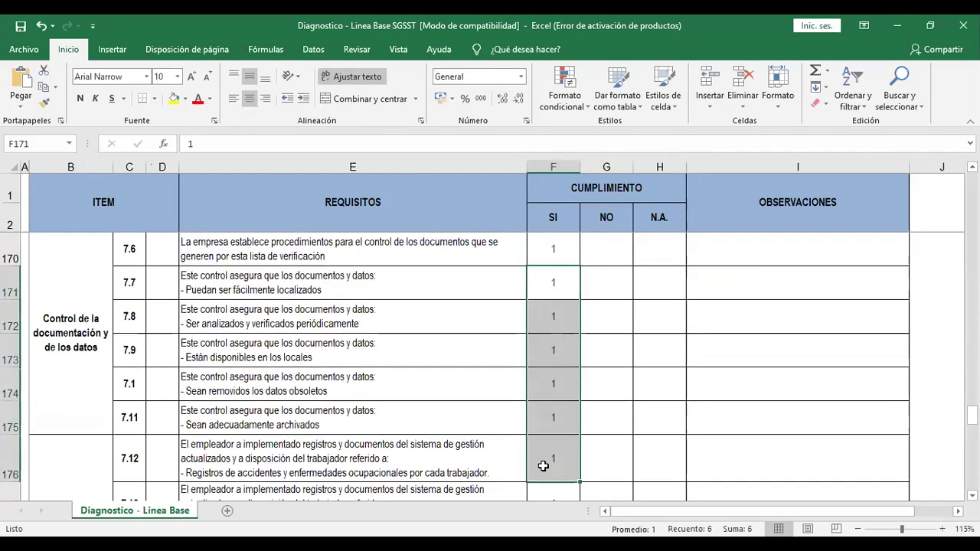
pyautogui.press('Delete')
pyautogui.click(611, 285)
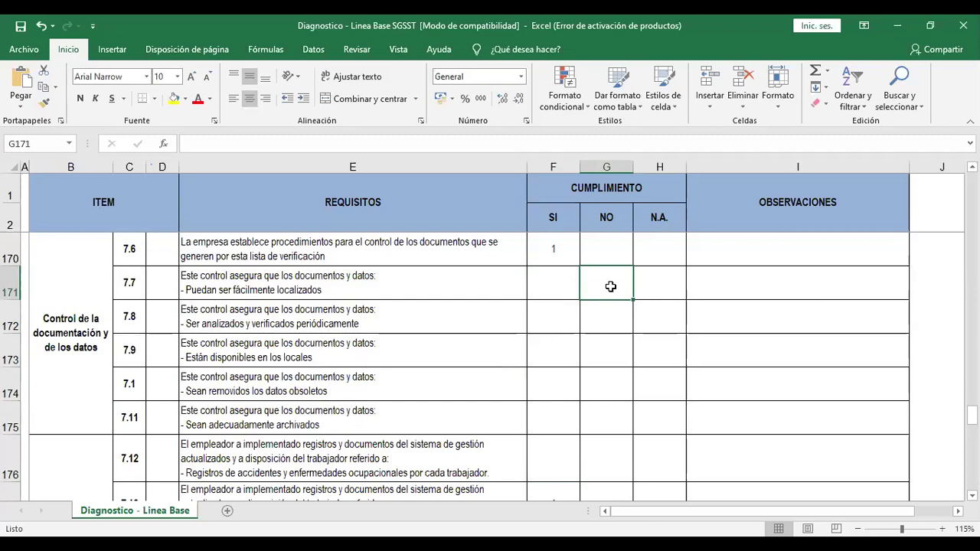
pyautogui.write('1 1 1 1 1 1')
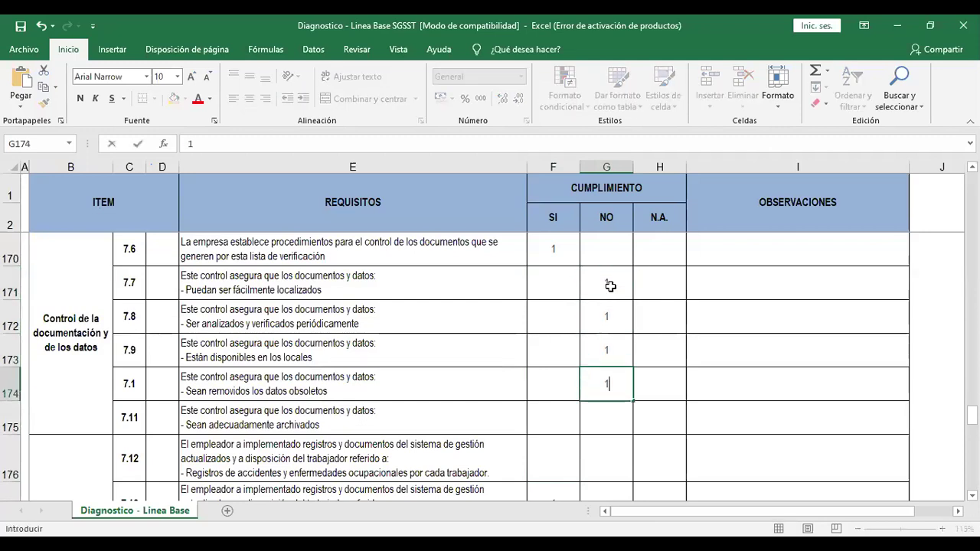
pyautogui.press('Return')
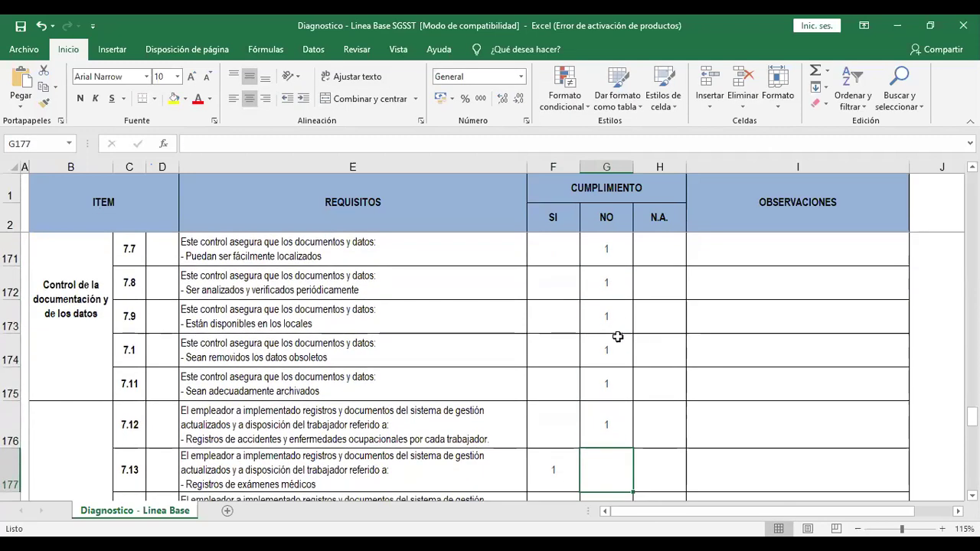
# - Clear the SI ratings of requirements 7.14 through 7.17 and enter a 1 under NO for each
pyautogui.scroll(-2, 617, 337)
pyautogui.moveTo(553, 299); pyautogui.dragTo(559, 466)
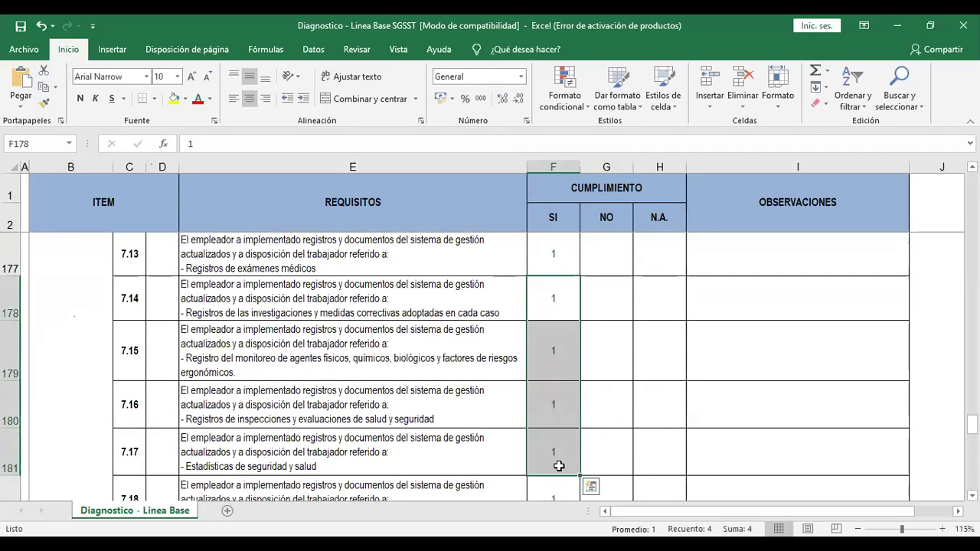
pyautogui.press('Delete')
pyautogui.click(606, 298)
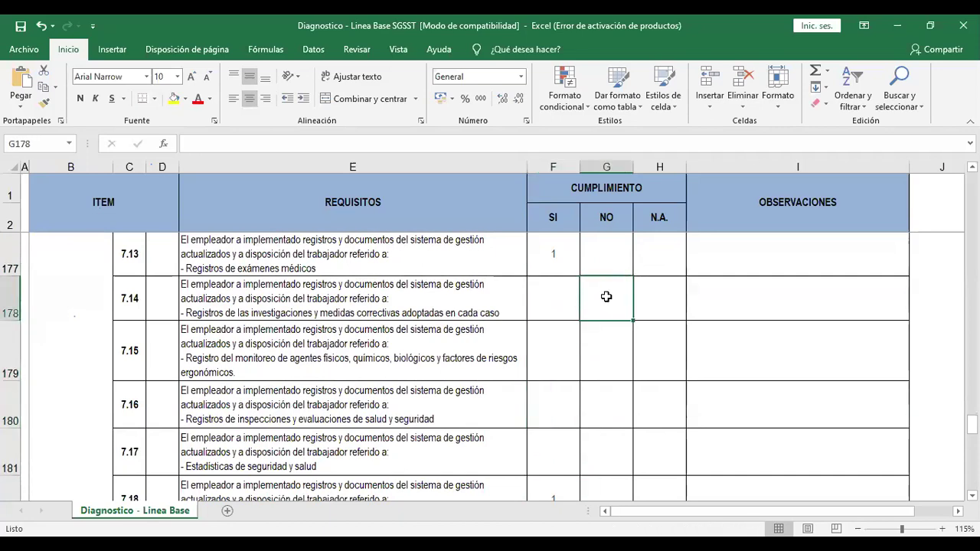
pyautogui.write('1')
pyautogui.press('Return')
pyautogui.write('1')
pyautogui.press('Return')
pyautogui.write('1')
pyautogui.press('Return')
pyautogui.write('1')
pyautogui.press('Return')
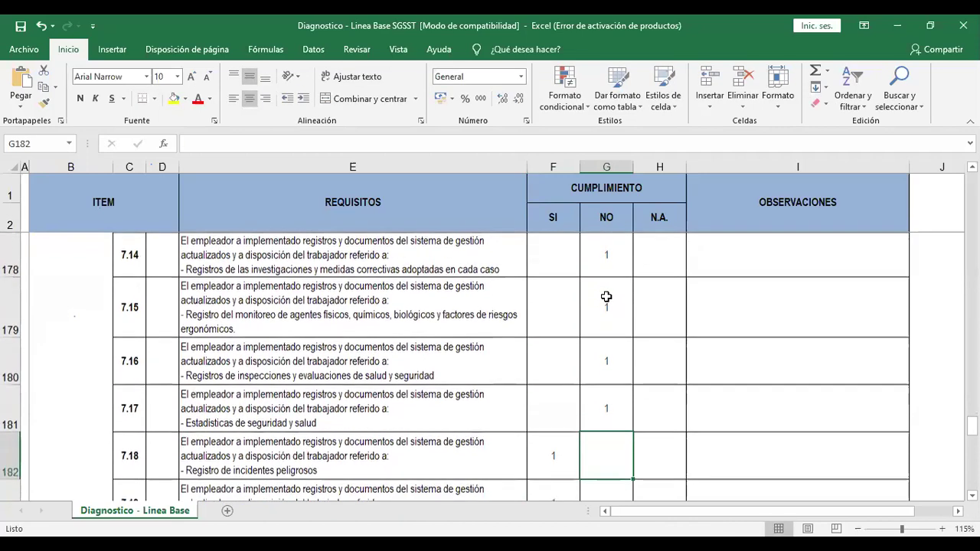
# - Clear the SI ratings of the record-keeping requirements in rows 184 to 188
pyautogui.scroll(-2, 583, 351)
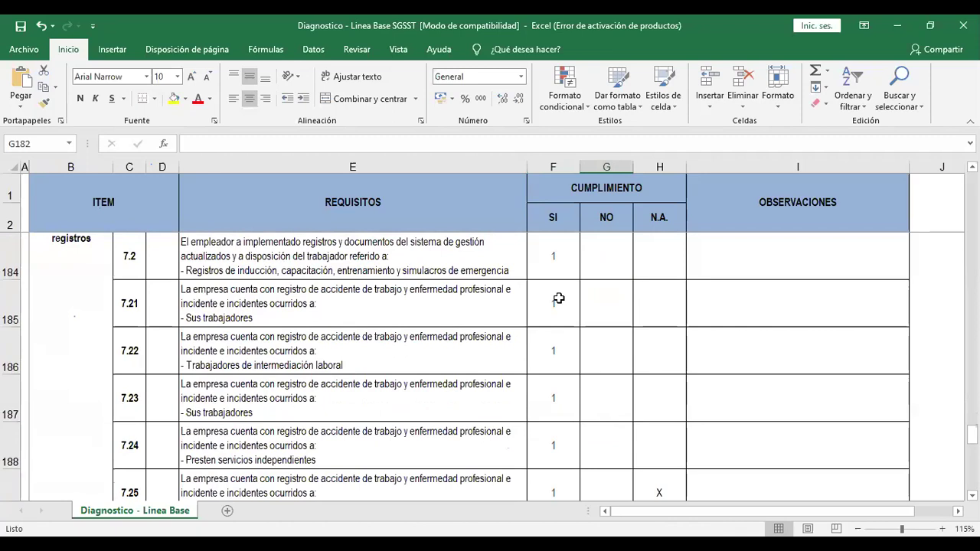
pyautogui.click(543, 262)
pyautogui.moveTo(543, 262); pyautogui.dragTo(547, 442)
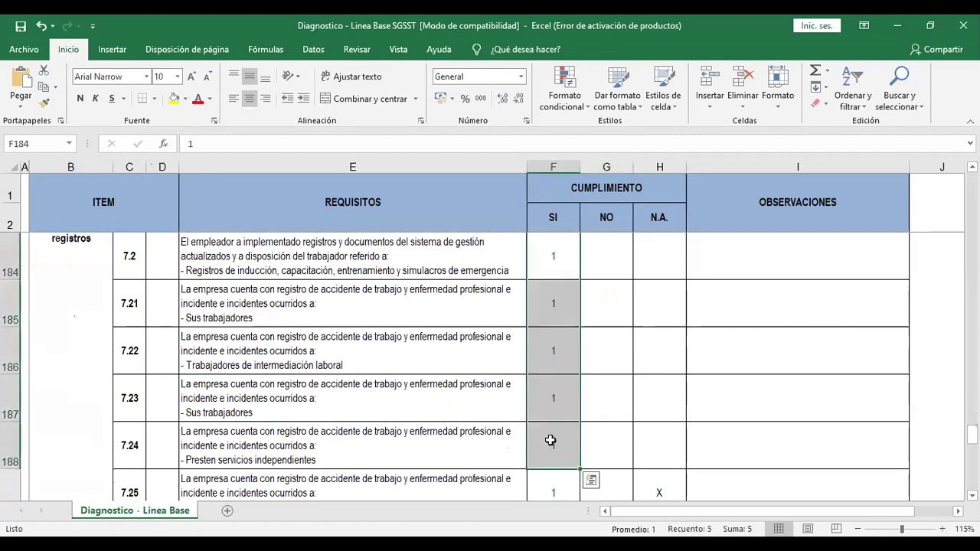
pyautogui.press('Delete')
# - Enter a 1 under NO for each record-keeping requirement in rows 184 to 188
pyautogui.click(616, 259)
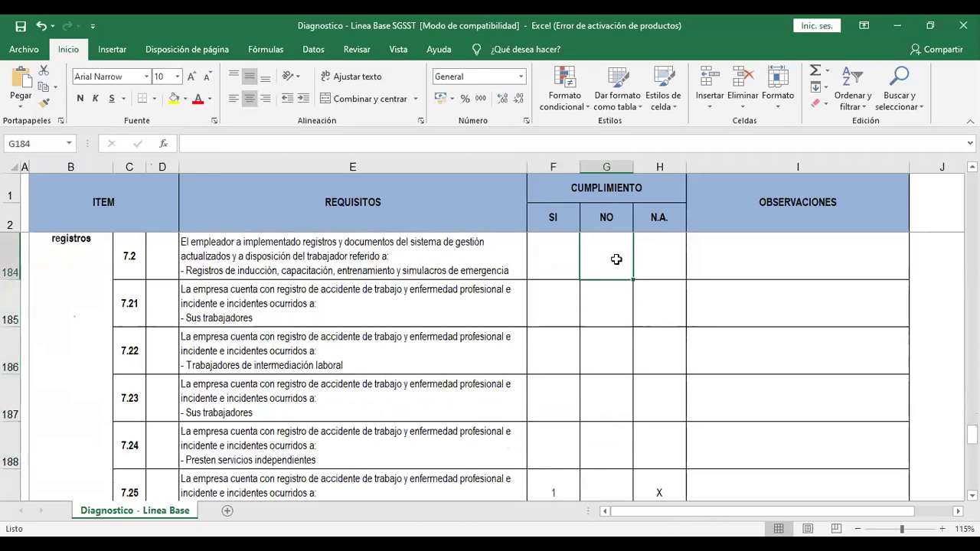
pyautogui.write('1')
pyautogui.press('Return')
pyautogui.write('1')
pyautogui.press('Return')
pyautogui.write('1')
pyautogui.press('Return')
pyautogui.write('1')
pyautogui.press('Return')
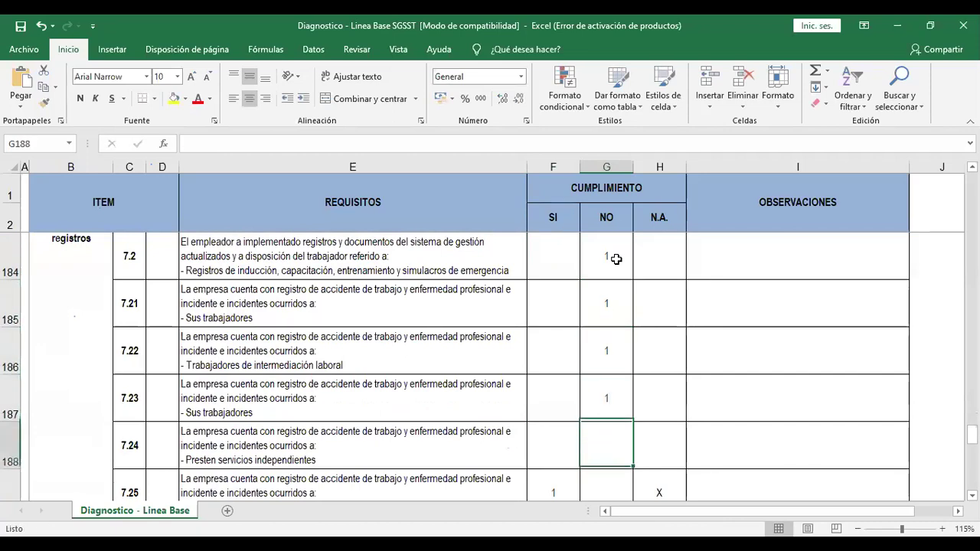
pyautogui.write('1')
pyautogui.press('Return')
# - Remove the X under N.A. for requirement 7.25
pyautogui.scroll(-1, 635, 322)
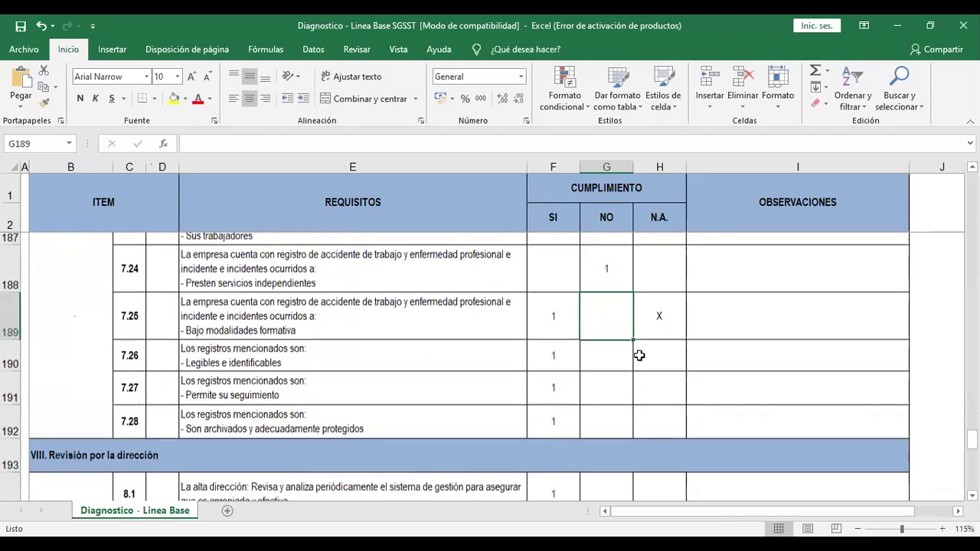
pyautogui.moveTo(654, 315); pyautogui.dragTo(658, 329)
pyautogui.press('Delete')
# - Clear the SI ratings of the management review requirements 8.2.2 through 8.2.7
pyautogui.scroll(-2, 650, 337)
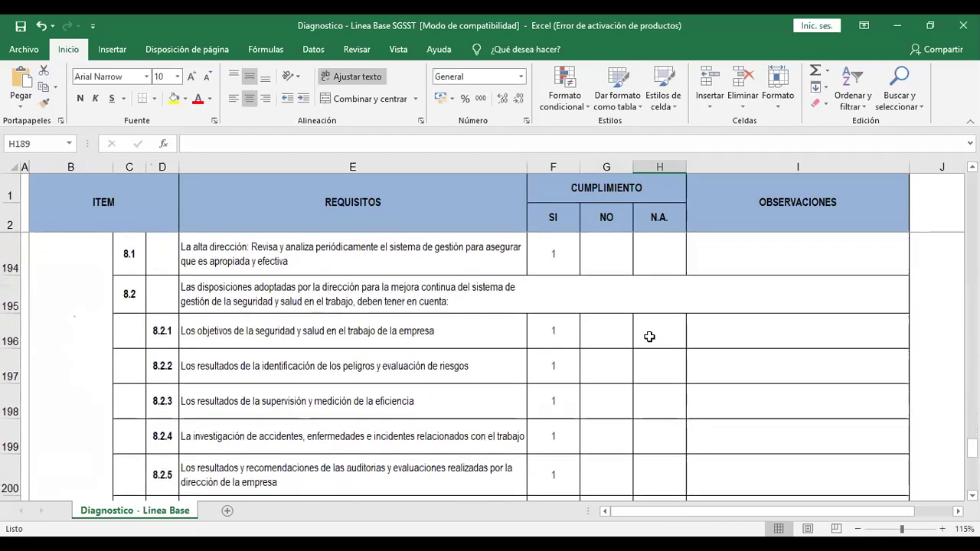
pyautogui.scroll(-1, 650, 337)
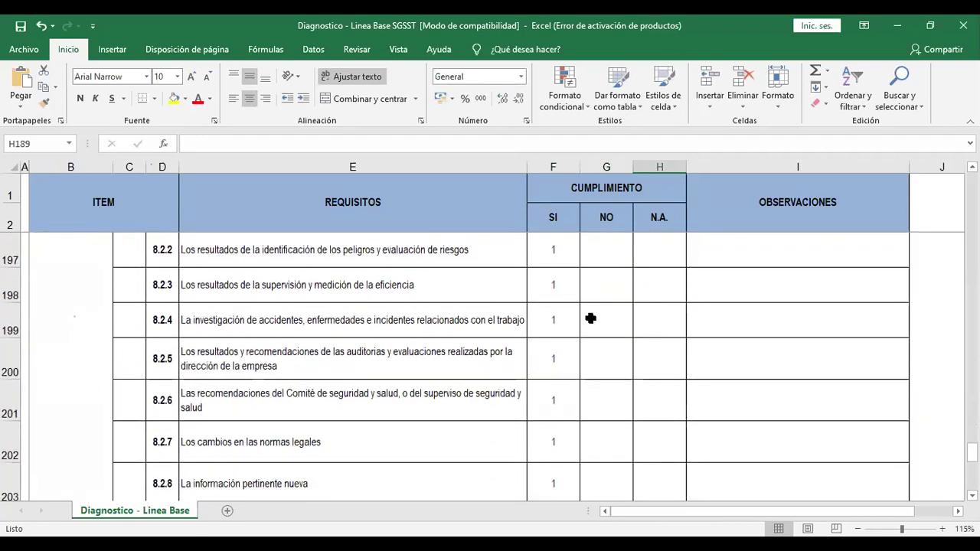
pyautogui.moveTo(553, 249); pyautogui.dragTo(544, 430)
pyautogui.press('Delete')
# - Enter a 1 under NO for each management review requirement from 8.2.2 through 8.2.7
pyautogui.click(613, 249)
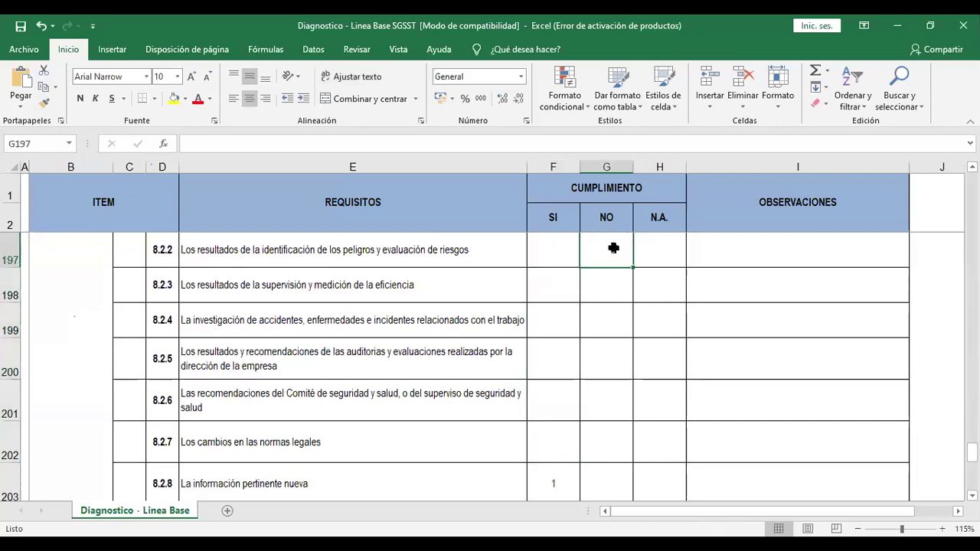
pyautogui.write('1')
pyautogui.press('Return')
pyautogui.write('1')
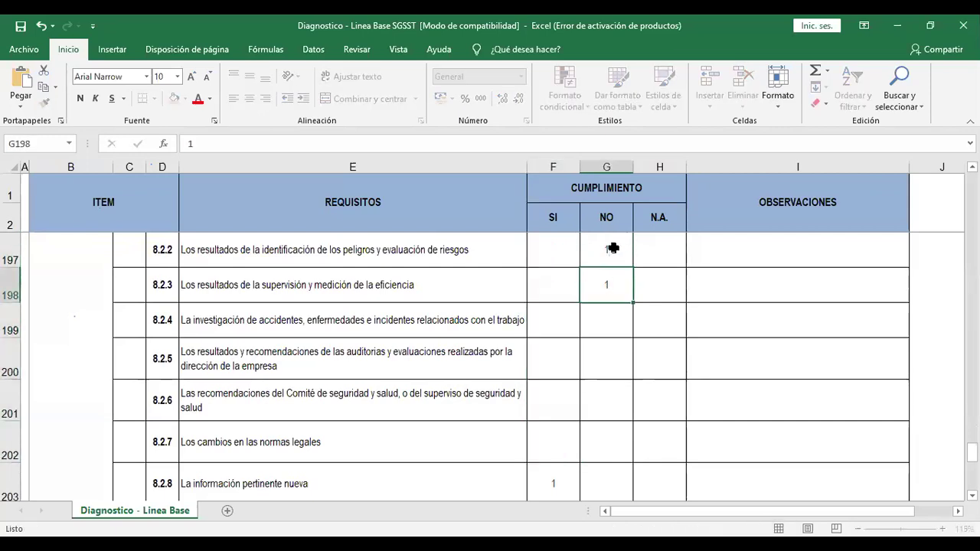
pyautogui.press('Return')
pyautogui.write('1')
pyautogui.press('Return')
pyautogui.write('1')
pyautogui.press('Return')
pyautogui.write('1')
pyautogui.press('Return')
pyautogui.write('1')
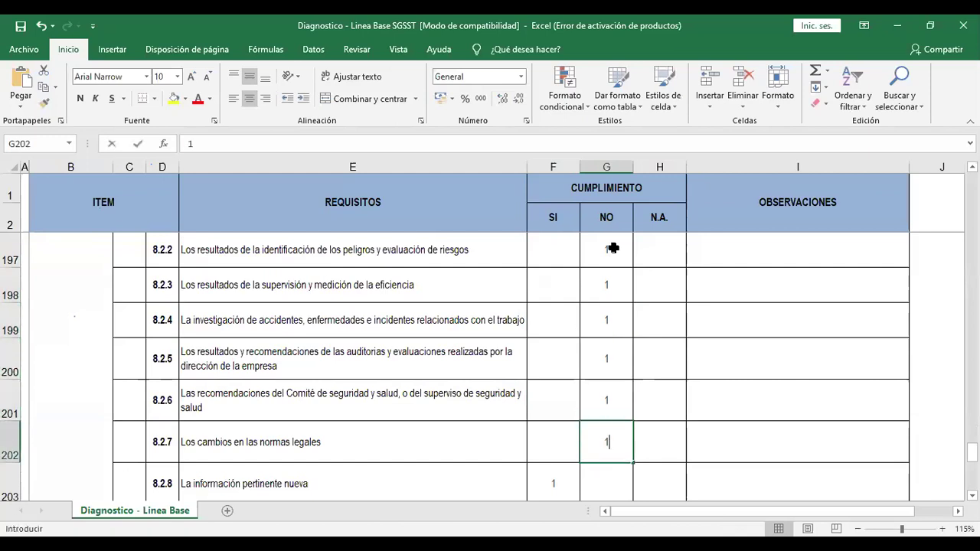
pyautogui.press('Return')
# - Clear the SI ratings of the continuous improvement requirements 8.3.1 through 8.4
pyautogui.scroll(-4, 563, 322)
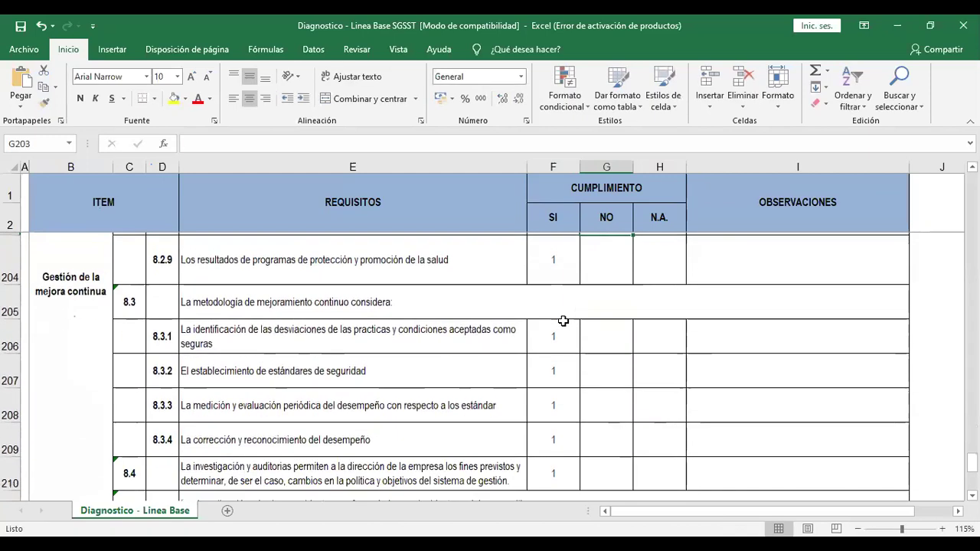
pyautogui.scroll(2, 563, 322)
pyautogui.moveTo(548, 334); pyautogui.dragTo(552, 466)
pyautogui.press('Delete')
# - Enter a 1 under NO for requirements 8.3.1 through 8.4 and centre these entries horizontally
pyautogui.click(587, 336)
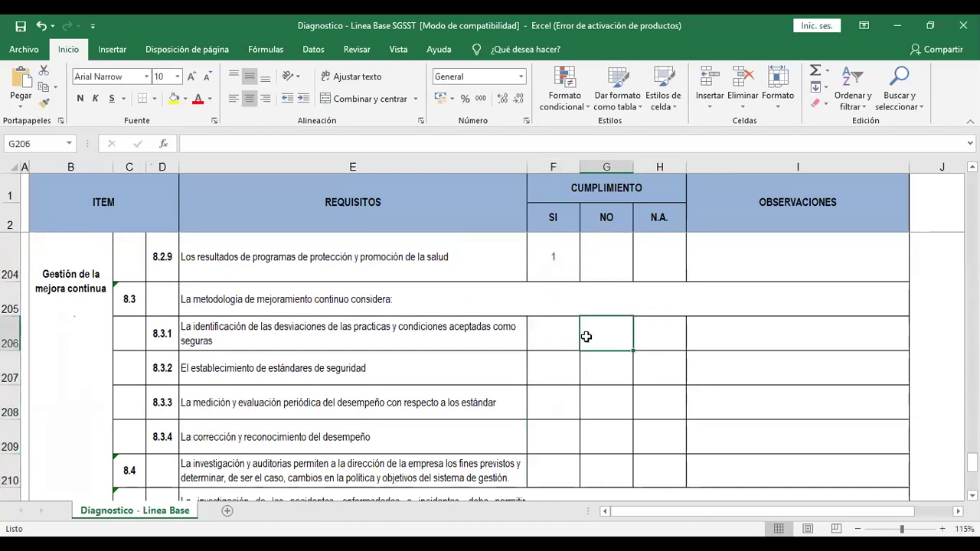
pyautogui.write('1')
pyautogui.press('Return')
pyautogui.write('1')
pyautogui.press('Return')
pyautogui.write('1')
pyautogui.press('Return')
pyautogui.write('1')
pyautogui.press('Return')
pyautogui.write('1')
pyautogui.press('Return')
pyautogui.moveTo(608, 284); pyautogui.dragTo(598, 413)
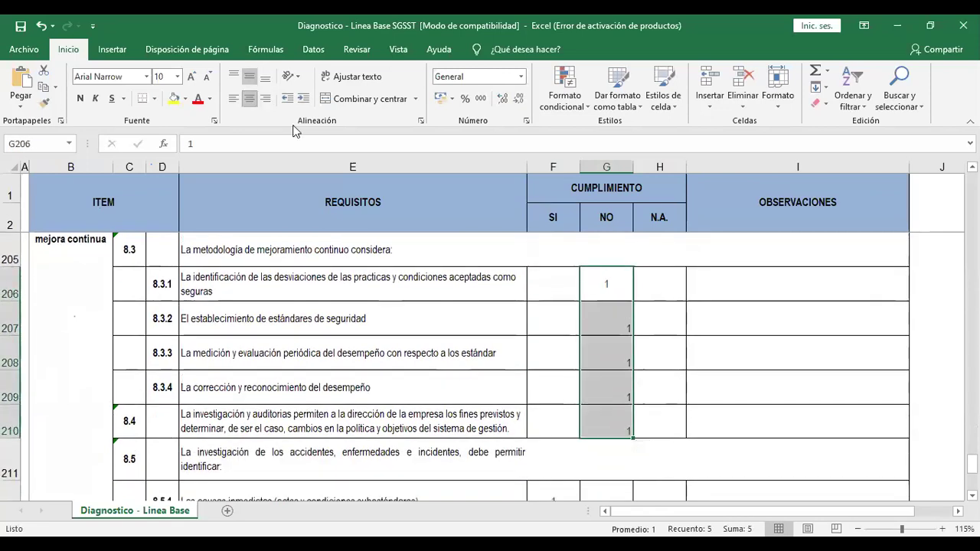
pyautogui.click(248, 98)
# - Check the SI total's formula below the checklist and set the SI count in the compliance summary to 70
pyautogui.scroll(-3, 611, 359)
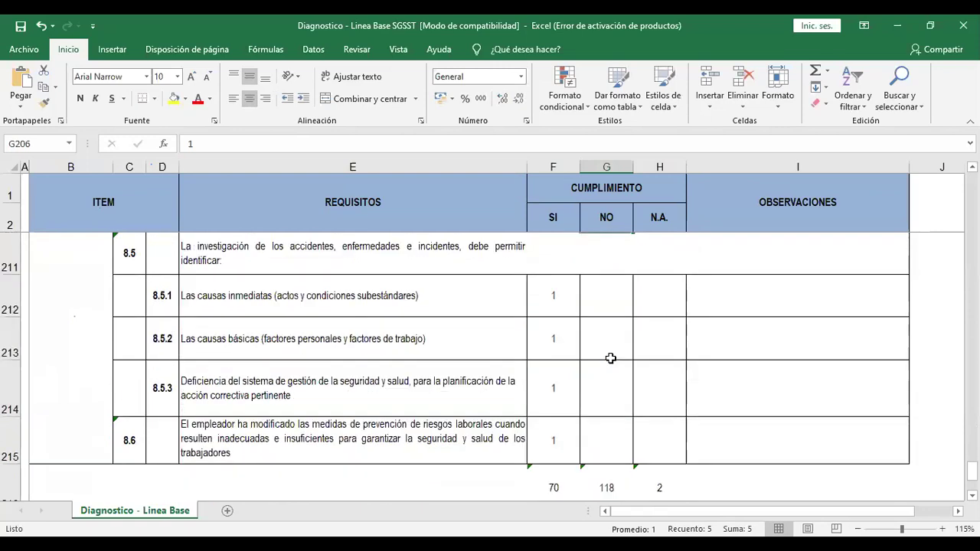
pyautogui.scroll(-2, 705, 442)
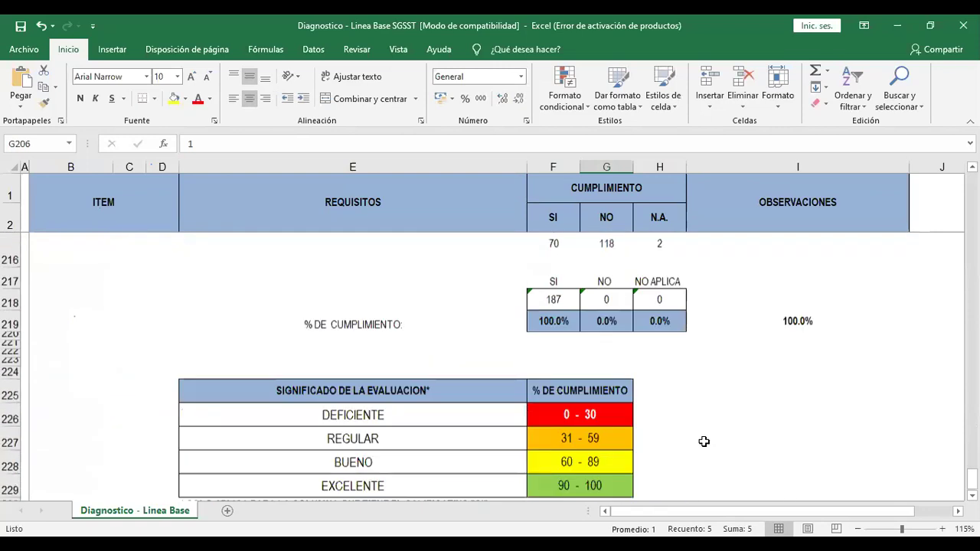
pyautogui.scroll(2, 689, 436)
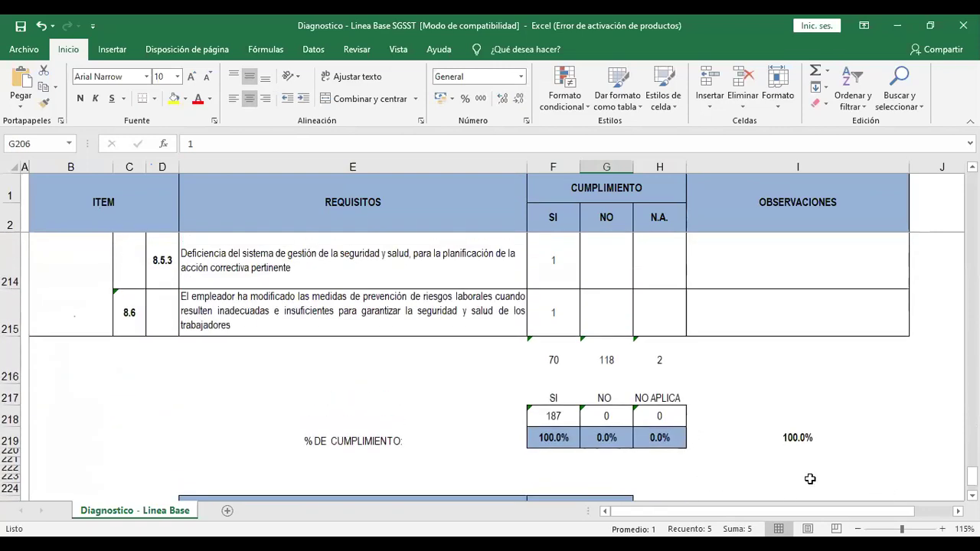
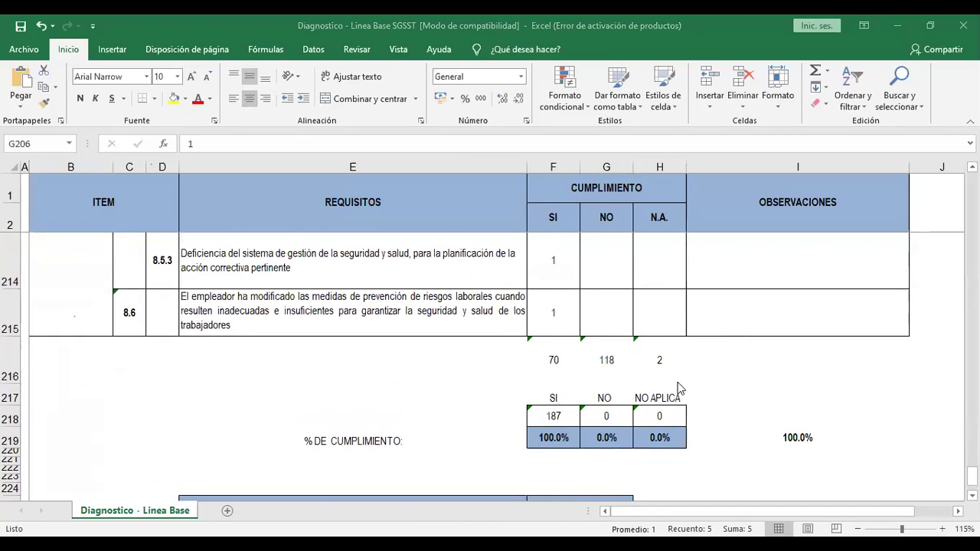
pyautogui.click(551, 362)
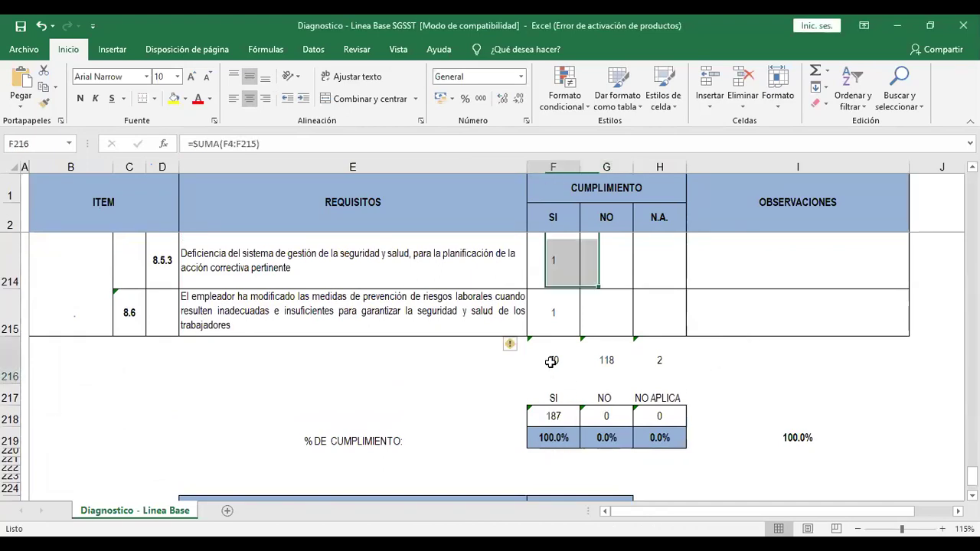
pyautogui.click(555, 418)
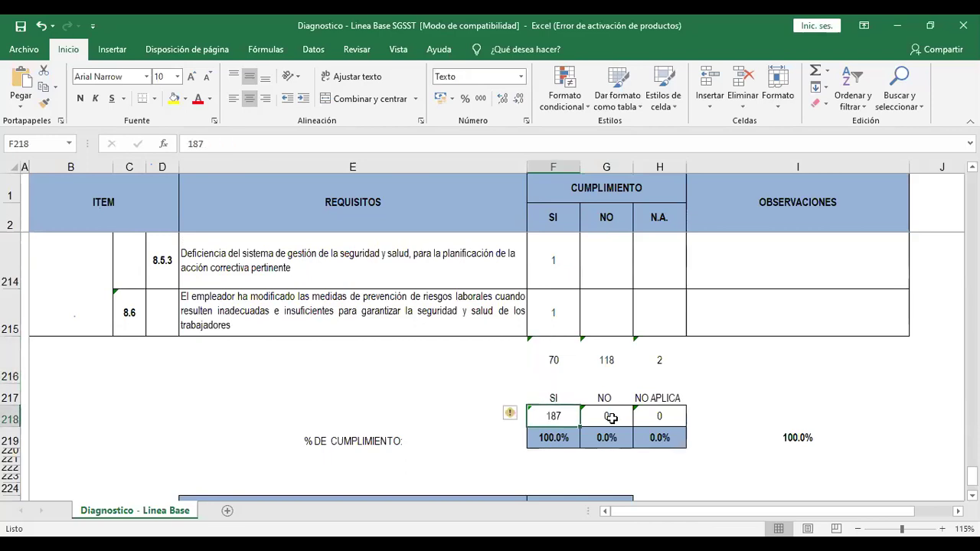
pyautogui.write('7')
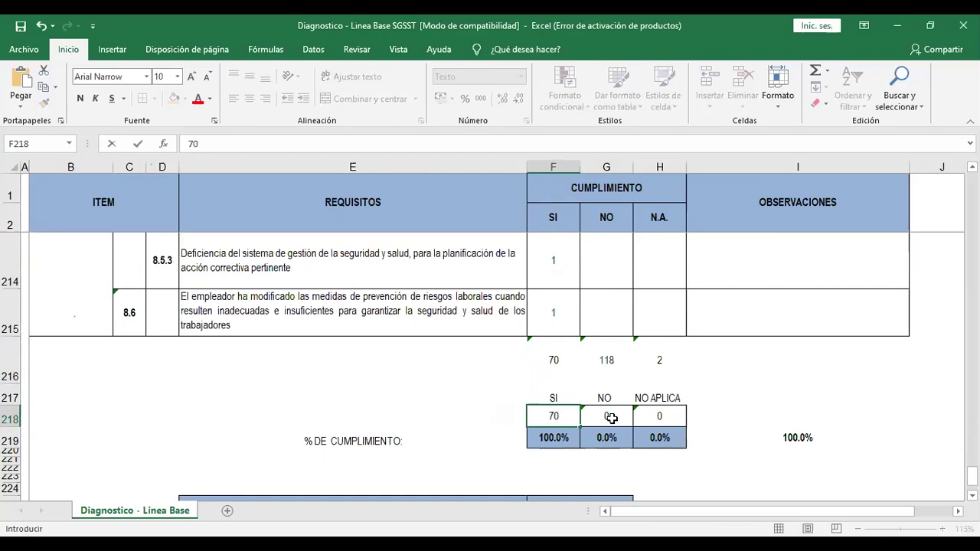
pyautogui.write('0')
pyautogui.click(612, 418)
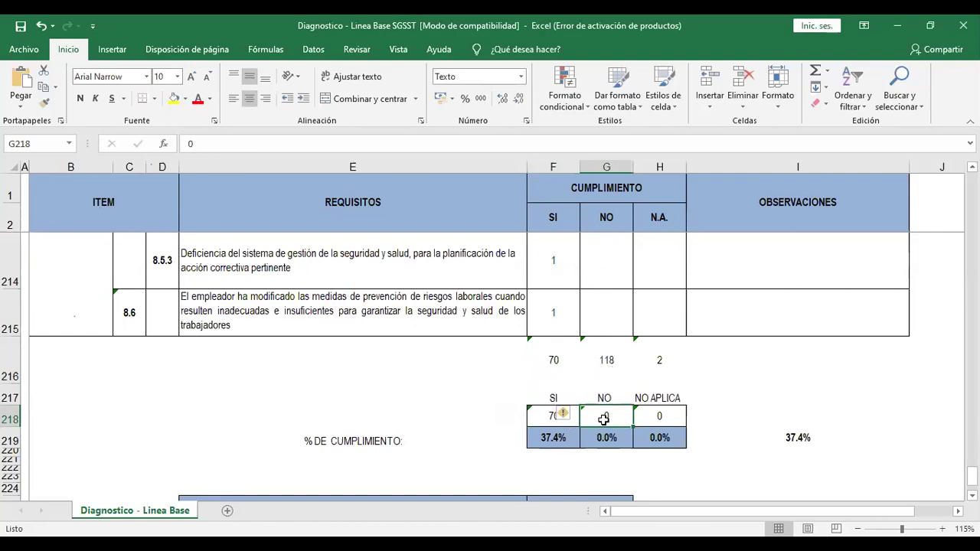
# - Set the NO count to 118 and the NO APLICA count to 2 in the compliance summary, and check the percentage sum's formula
pyautogui.write('118')
pyautogui.press('Return')
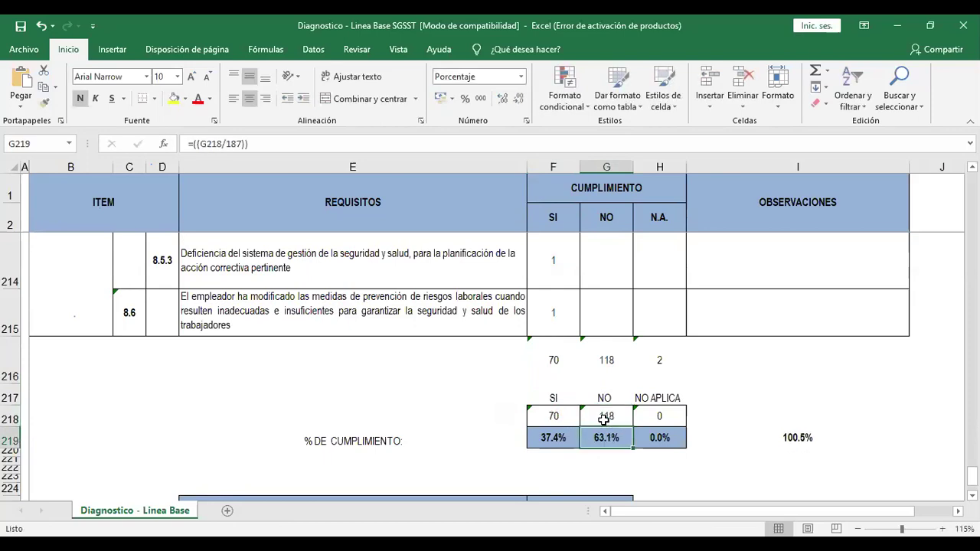
pyautogui.click(662, 417)
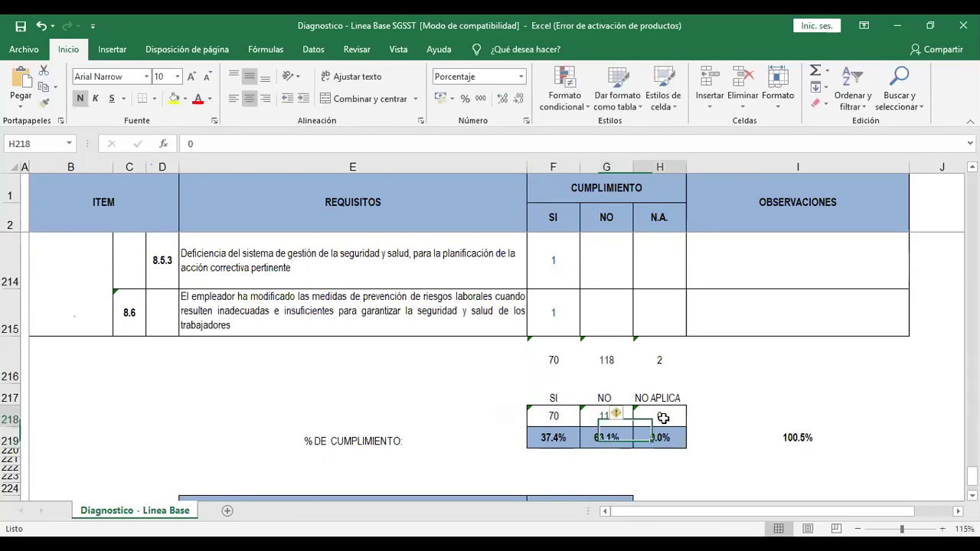
pyautogui.write('2')
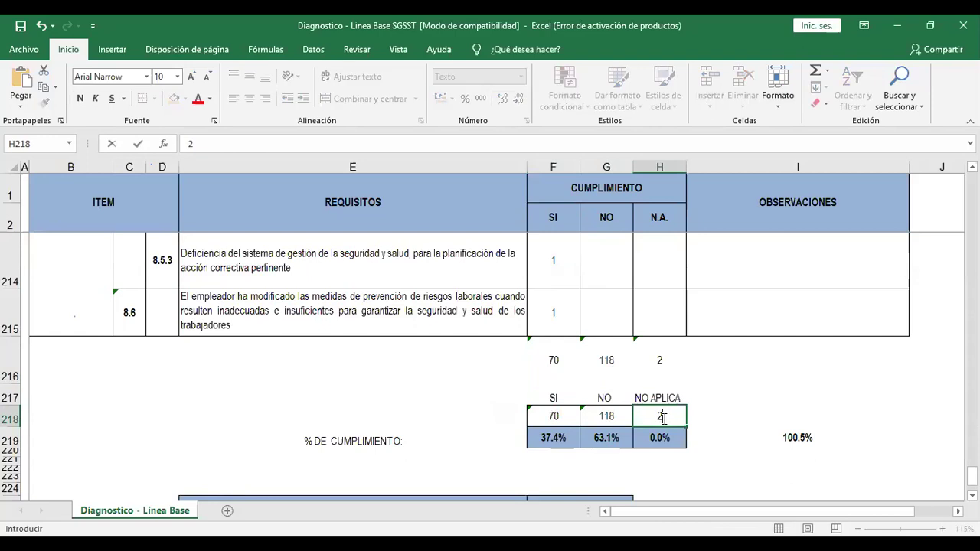
pyautogui.press('Return')
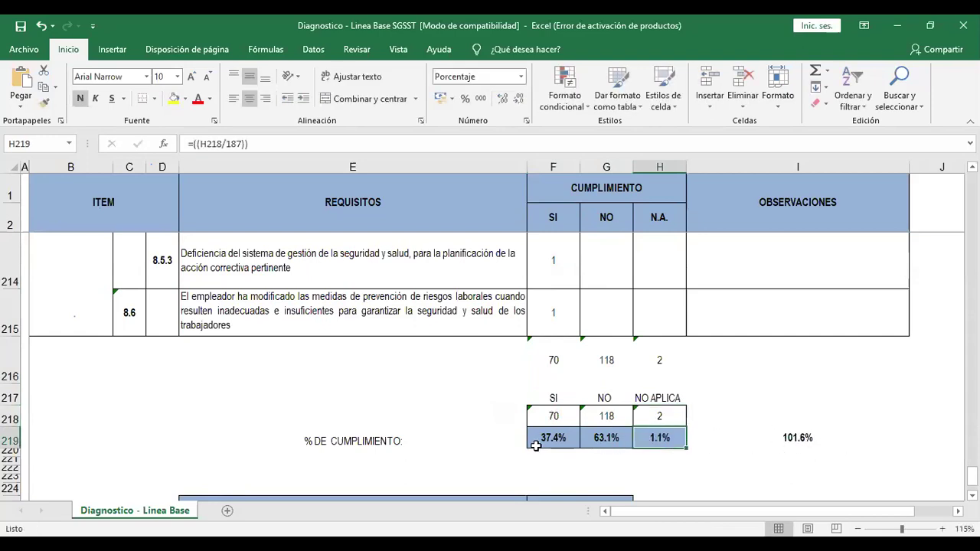
pyautogui.click(784, 443)
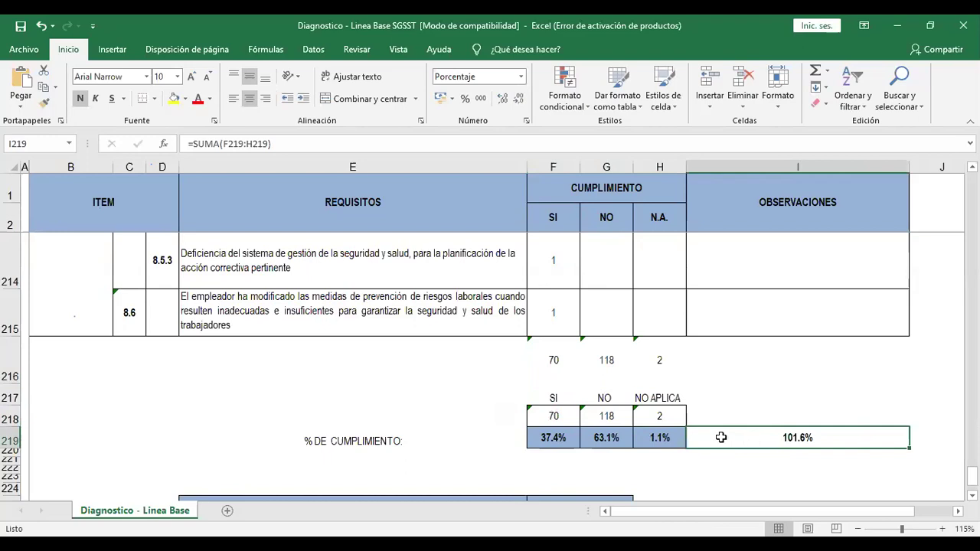
# - Look back through the checklist for requirements rated in two columns and clear the NO rating of requirement 3.4
pyautogui.scroll(3, 624, 388)
pyautogui.scroll(4, 624, 387)
pyautogui.scroll(4, 624, 388)
pyautogui.scroll(4, 630, 387)
pyautogui.scroll(4, 630, 387)
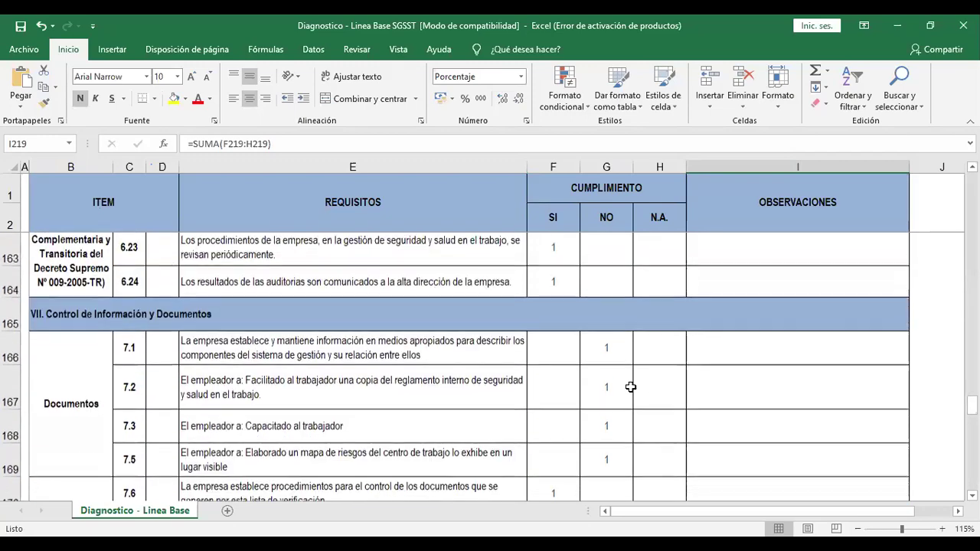
pyautogui.scroll(3, 631, 387)
pyautogui.scroll(5, 630, 387)
pyautogui.scroll(2, 630, 387)
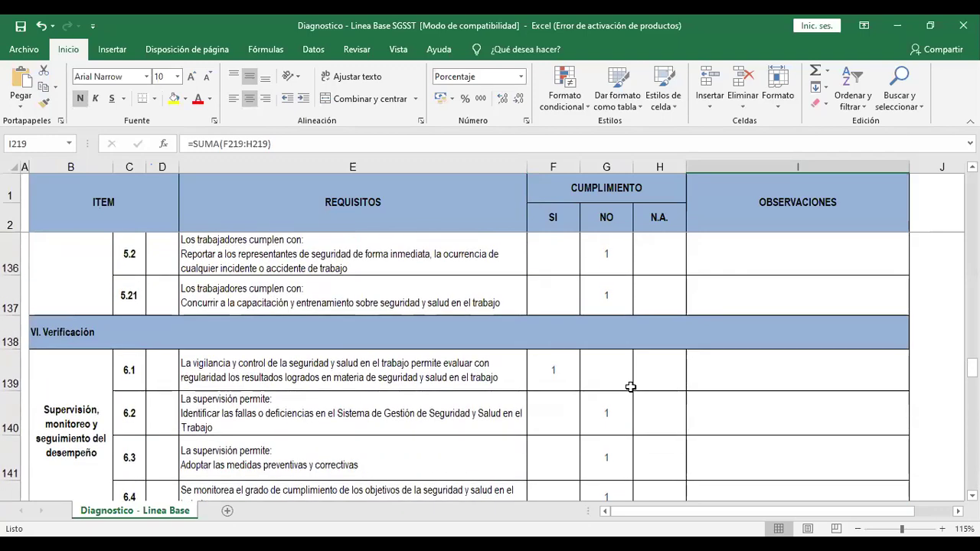
pyautogui.scroll(2, 631, 387)
pyautogui.scroll(3, 631, 389)
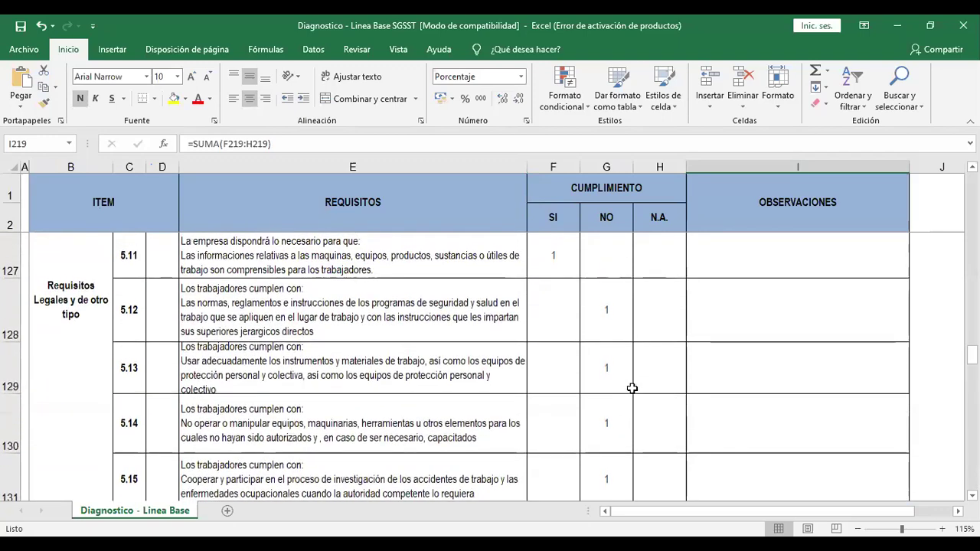
pyautogui.scroll(4, 632, 388)
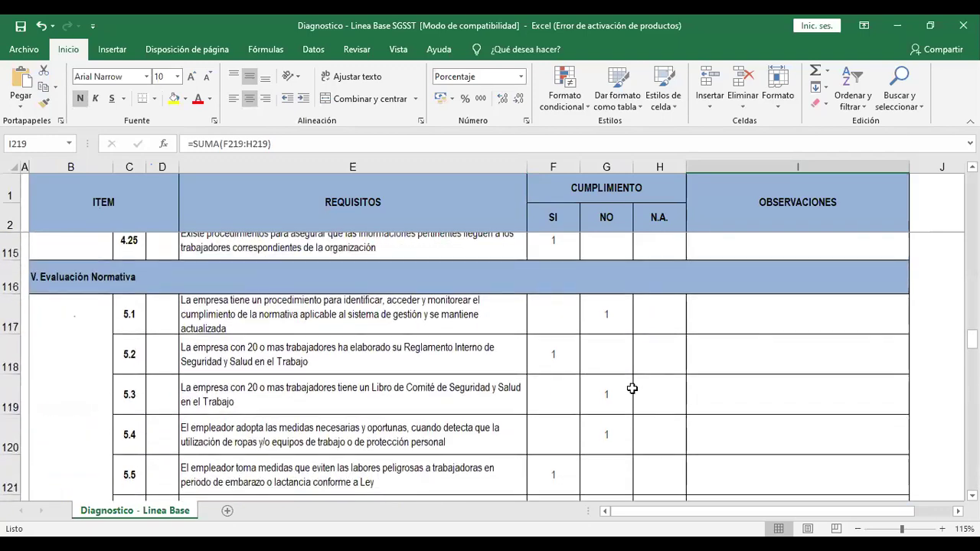
pyautogui.scroll(2, 631, 388)
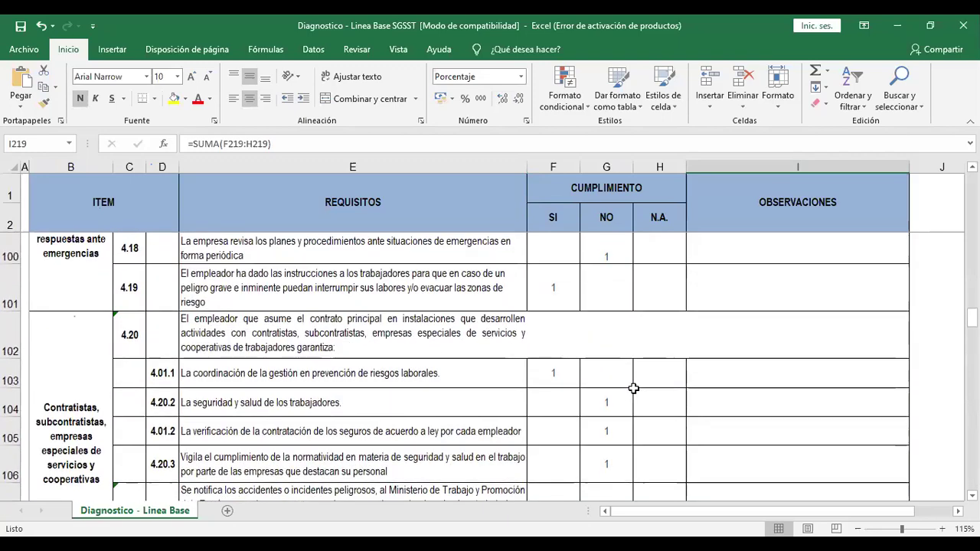
pyautogui.scroll(5, 633, 388)
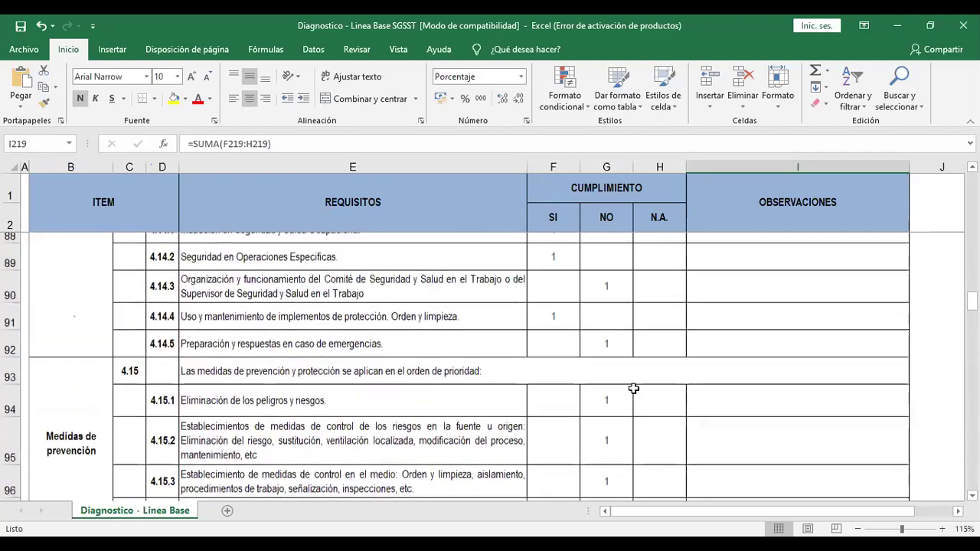
pyautogui.scroll(5, 633, 388)
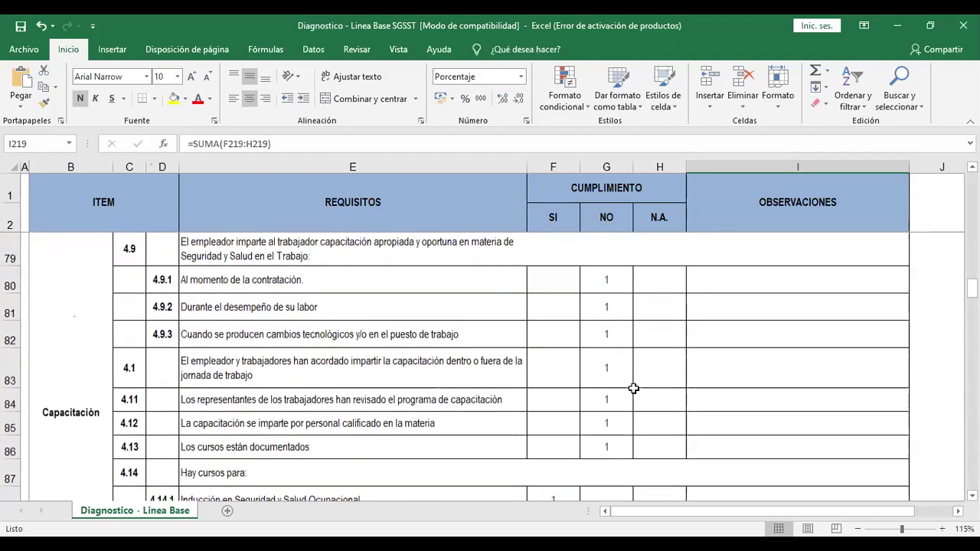
pyautogui.scroll(4, 634, 390)
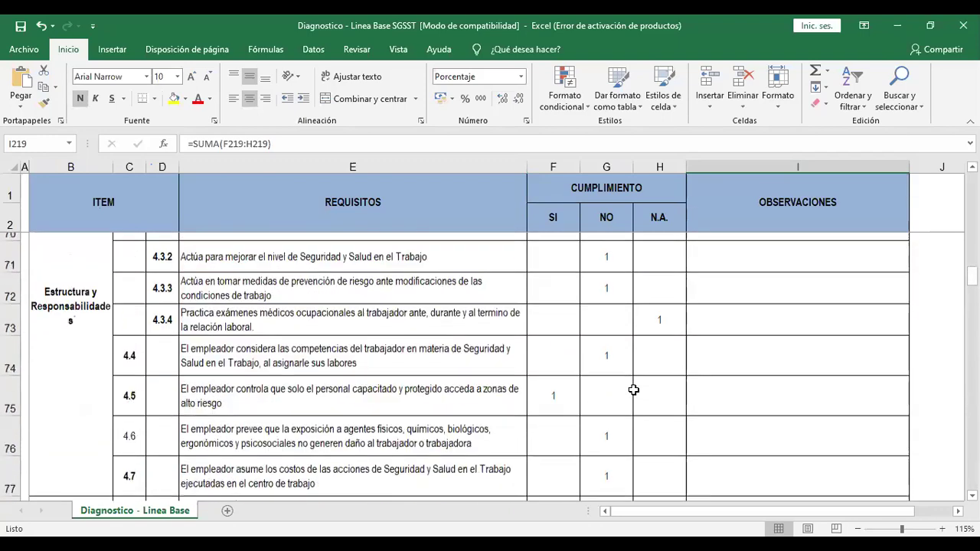
pyautogui.scroll(4, 634, 390)
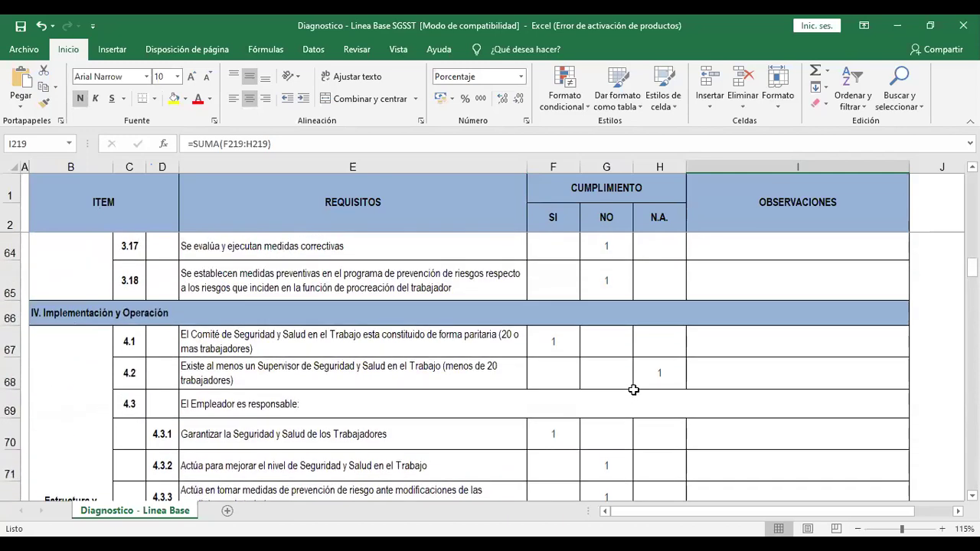
pyautogui.scroll(-1, 633, 390)
pyautogui.scroll(2, 634, 389)
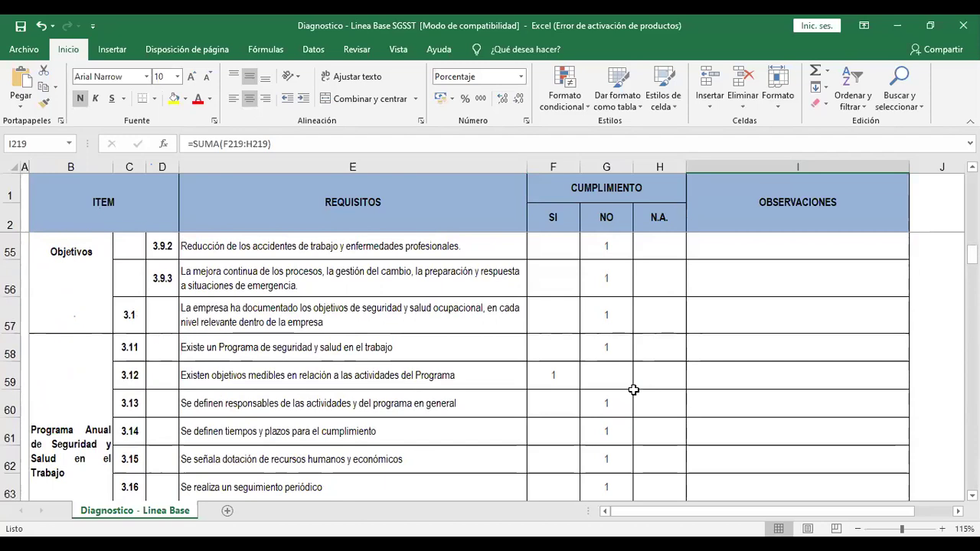
pyautogui.scroll(4, 633, 390)
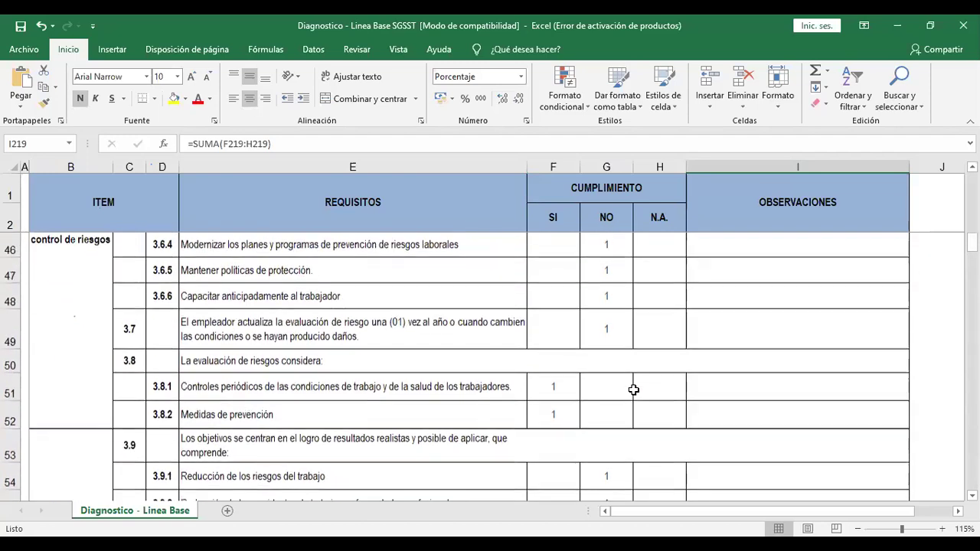
pyautogui.scroll(4, 633, 390)
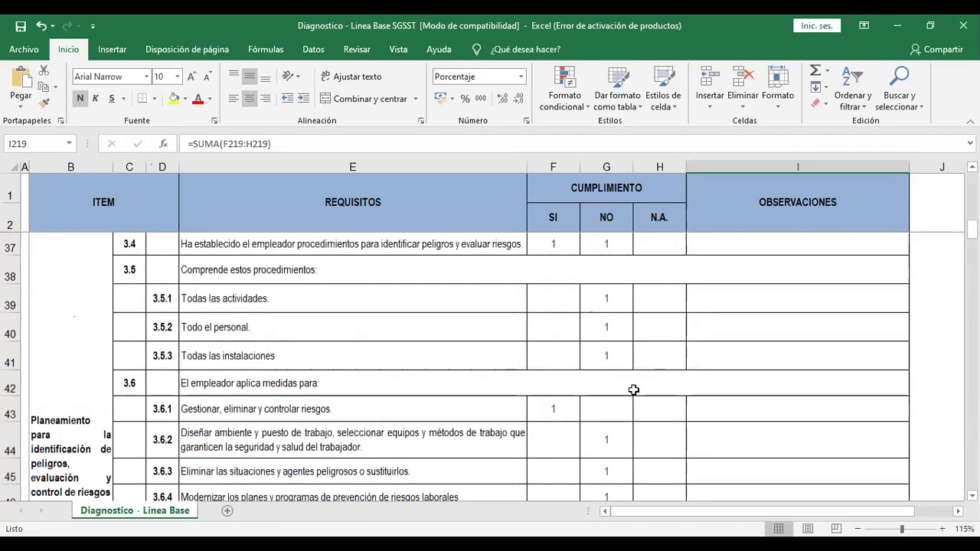
pyautogui.scroll(1, 633, 390)
pyautogui.click(610, 440)
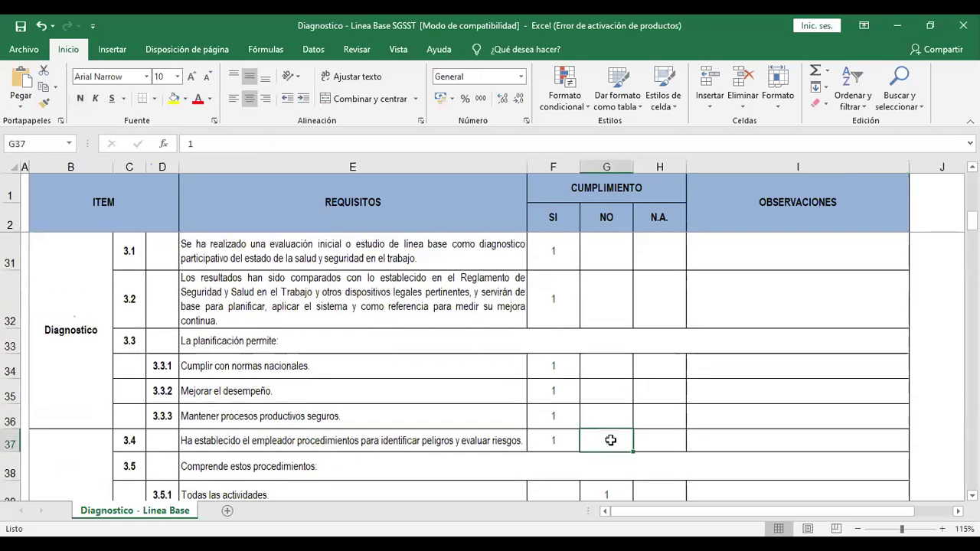
# - Examine the ratings in the checklist's opening sections and the totals and compliance summary below the checklist
pyautogui.scroll(2, 626, 364)
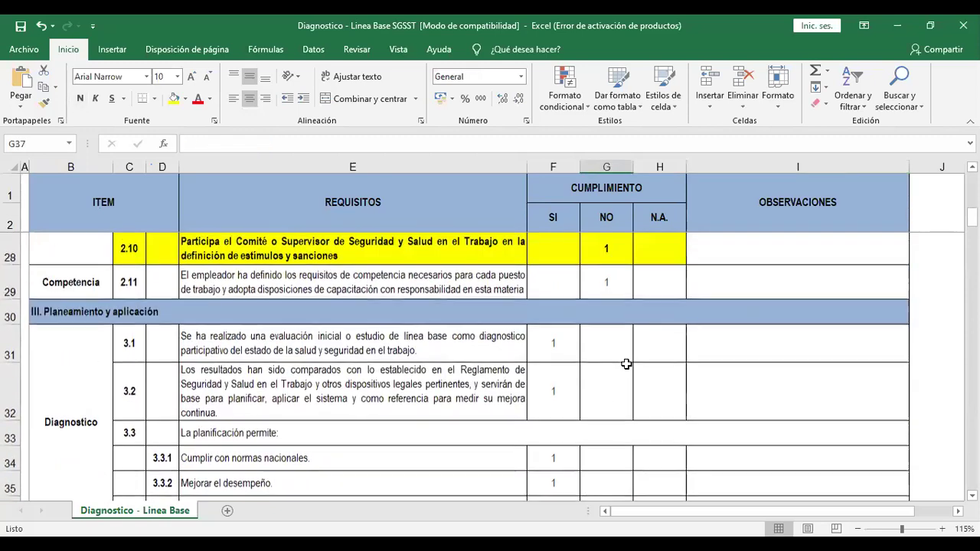
pyautogui.scroll(4, 625, 364)
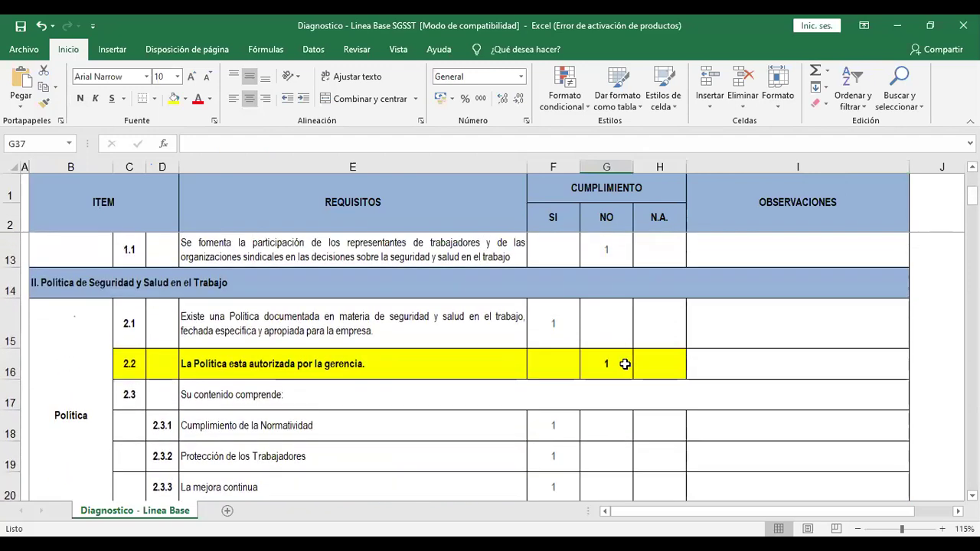
pyautogui.scroll(4, 625, 364)
pyautogui.scroll(-20, 625, 365)
pyautogui.scroll(-20, 621, 373)
pyautogui.scroll(-20, 615, 405)
pyautogui.scroll(5, 615, 405)
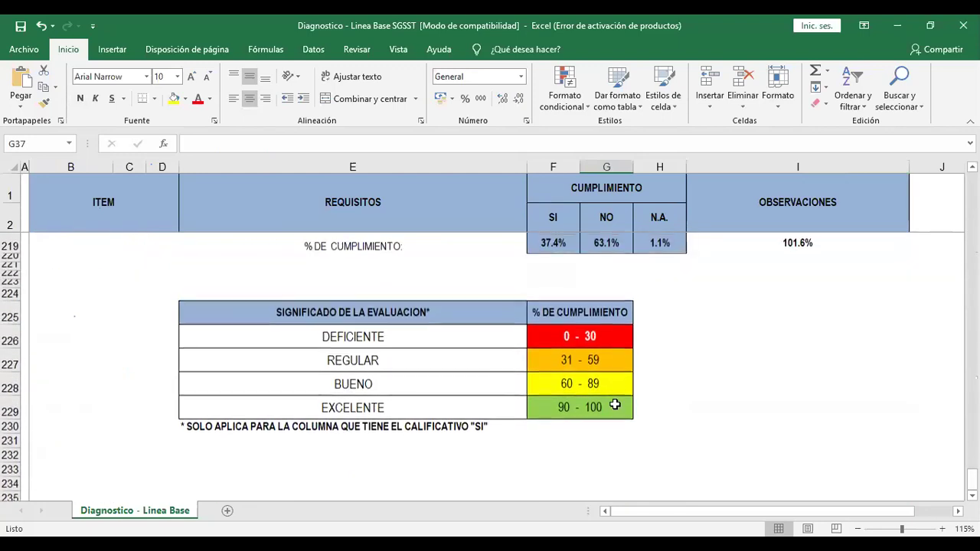
pyautogui.scroll(2, 615, 404)
pyautogui.scroll(1, 615, 404)
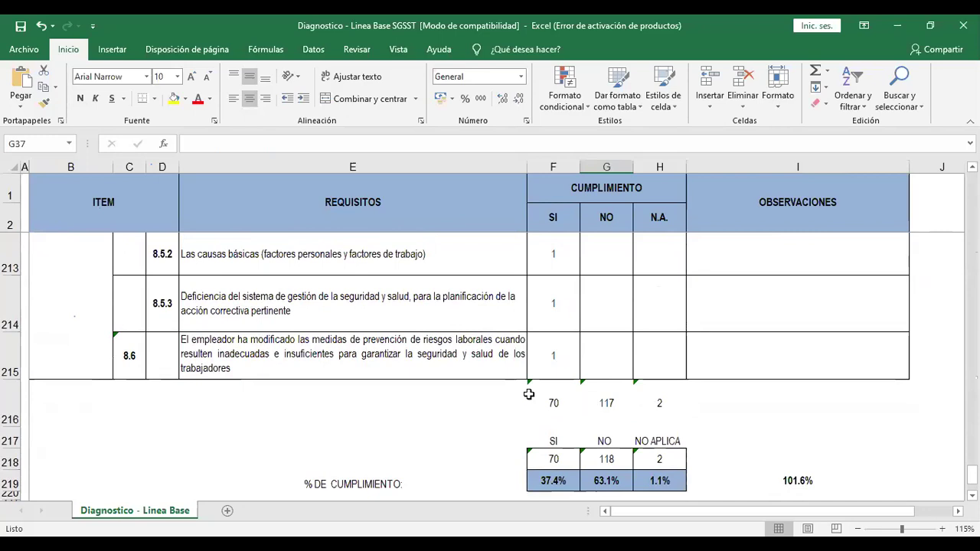
# - Examine the SI, NO and N.A. ratings from requirement 8.6 back to 1.1 for requirements rated in more than one column
pyautogui.click(544, 362)
pyautogui.scroll(3, 618, 370)
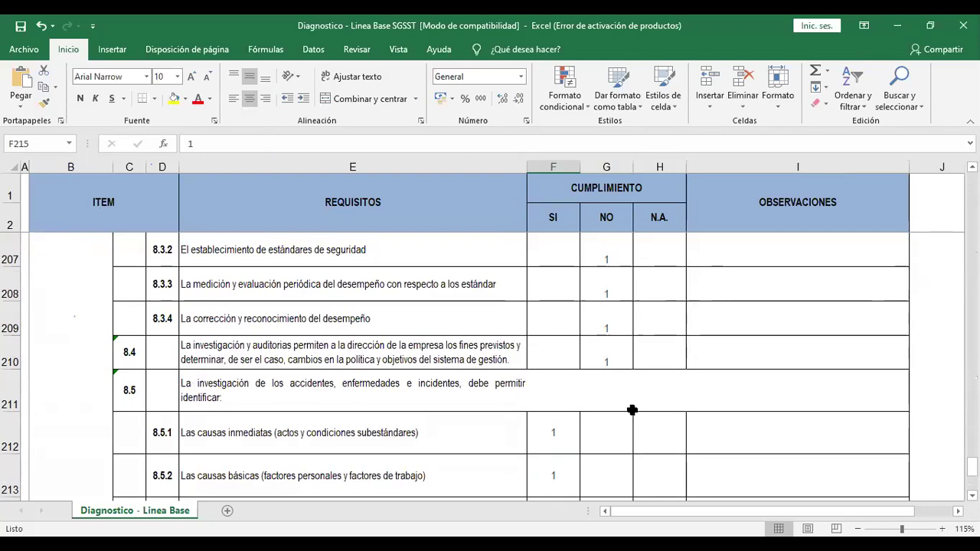
pyautogui.scroll(3, 632, 410)
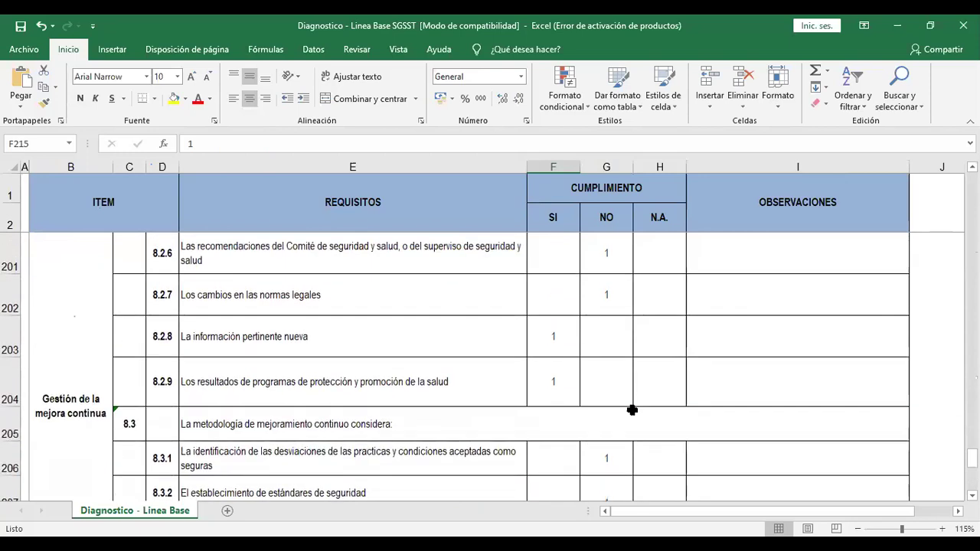
pyautogui.scroll(3, 632, 410)
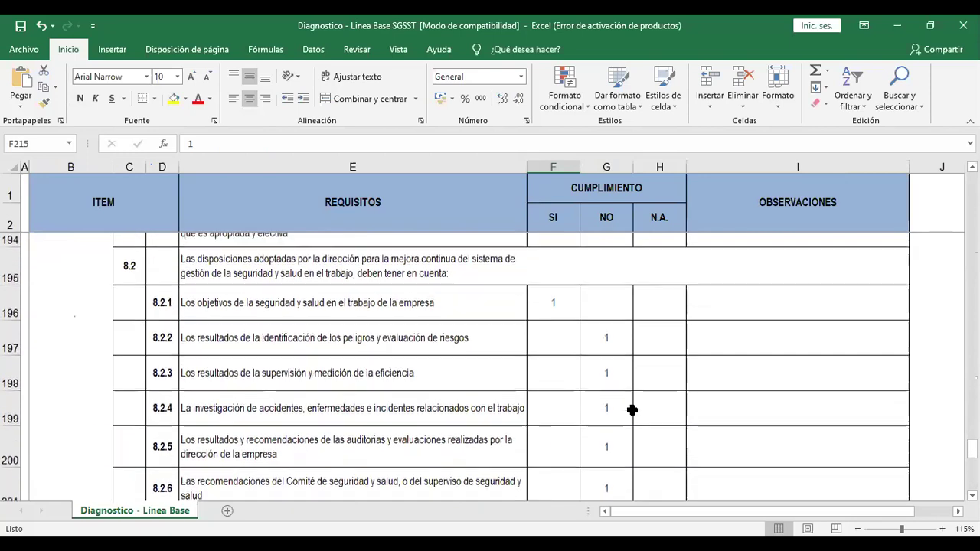
pyautogui.scroll(2, 632, 410)
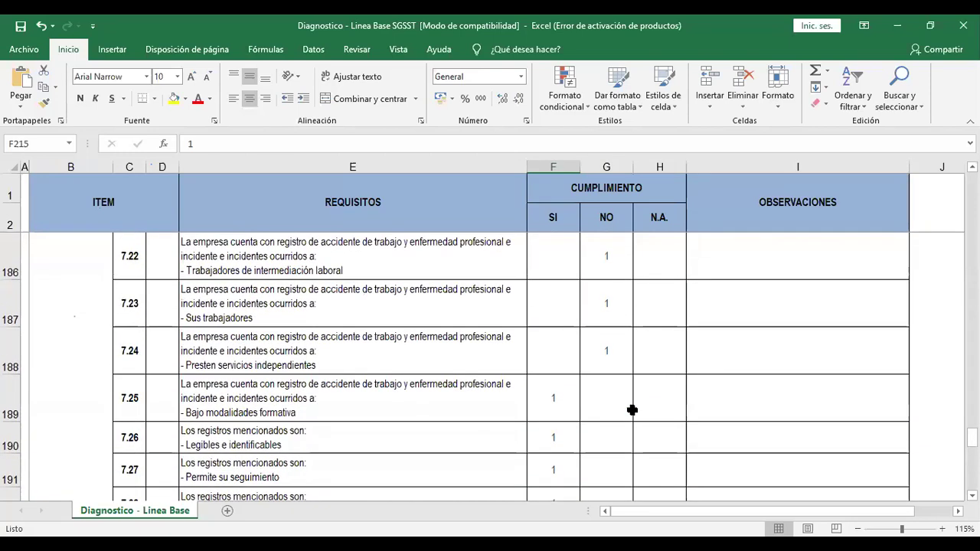
pyautogui.scroll(3, 632, 410)
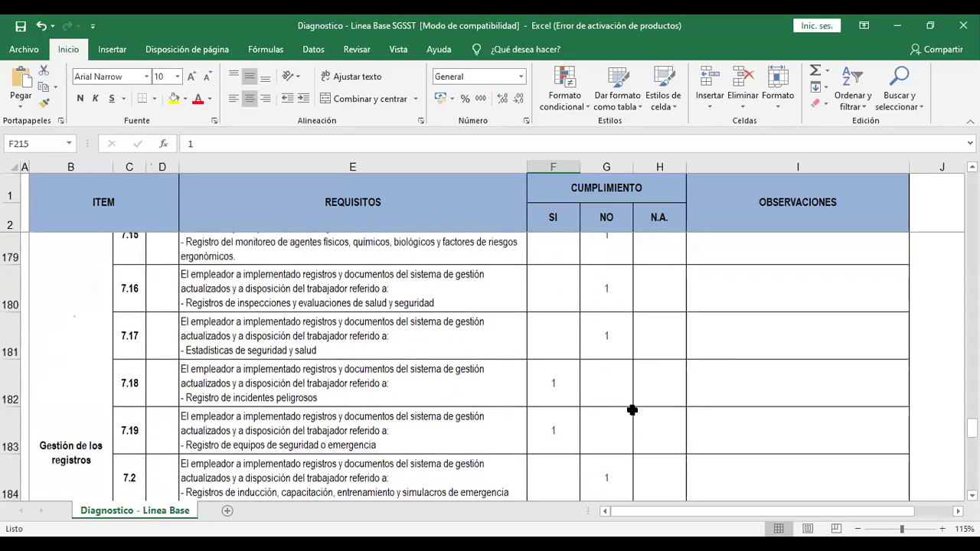
pyautogui.scroll(1, 631, 410)
pyautogui.scroll(3, 632, 411)
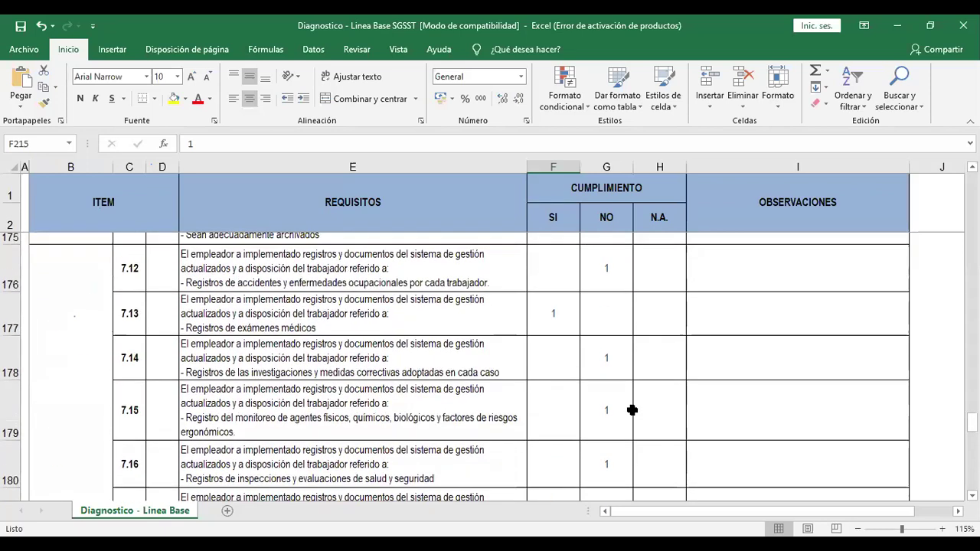
pyautogui.scroll(3, 632, 411)
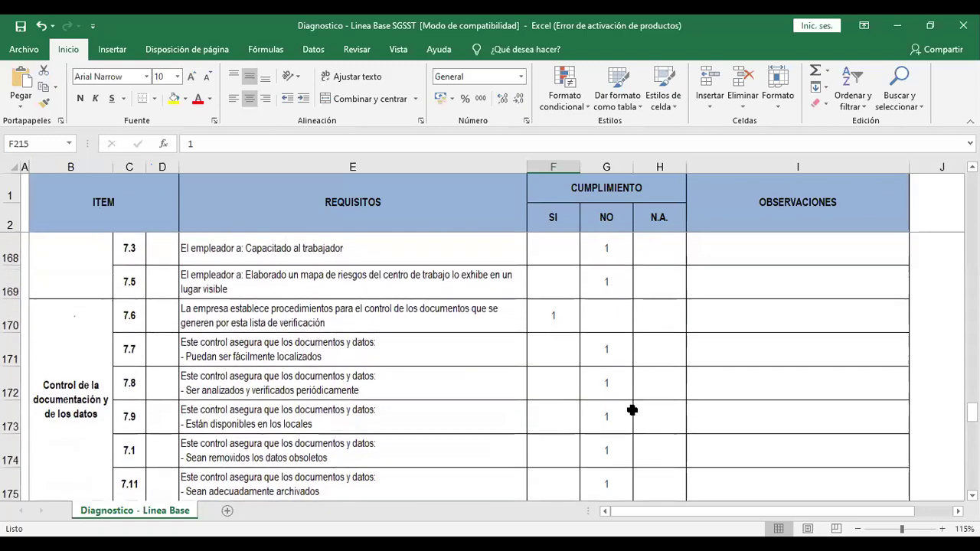
pyautogui.scroll(4, 632, 411)
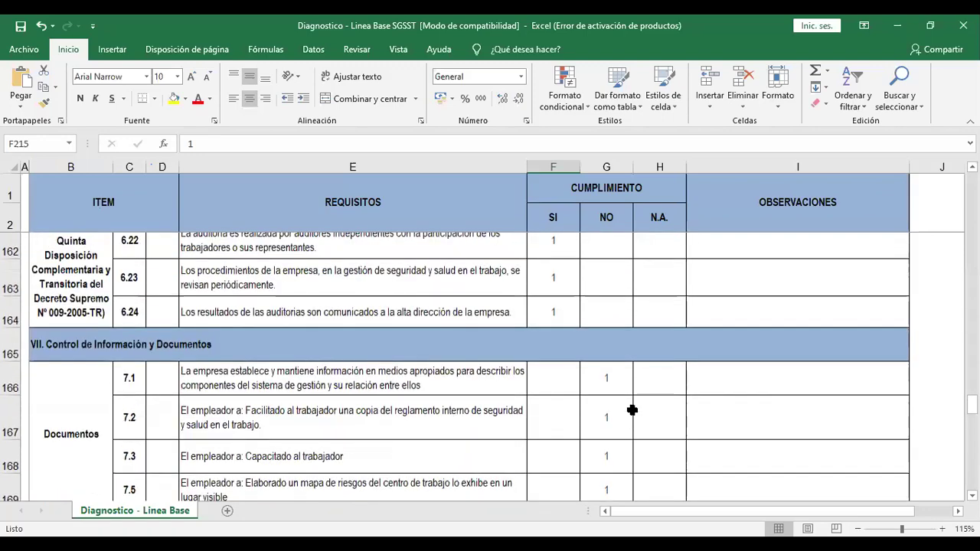
pyautogui.scroll(4, 632, 410)
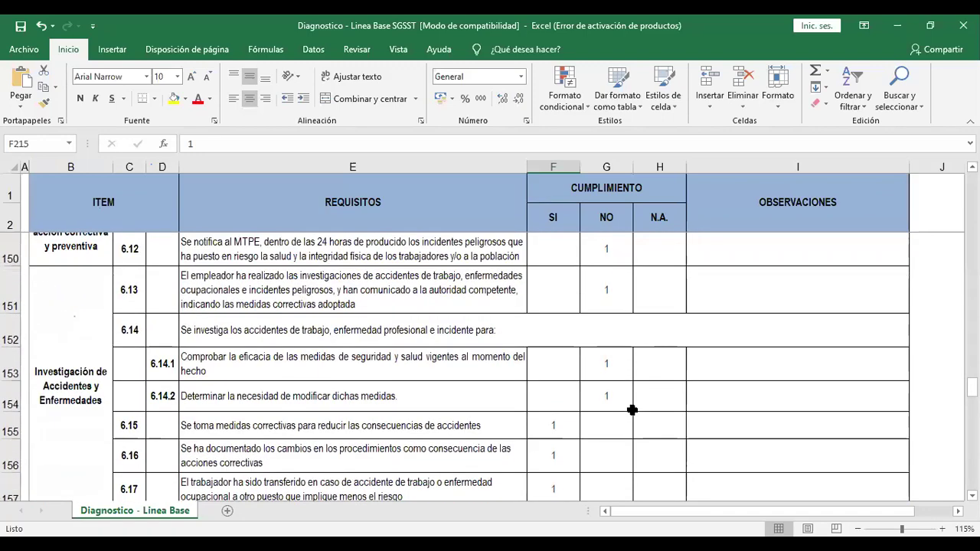
pyautogui.scroll(3, 632, 410)
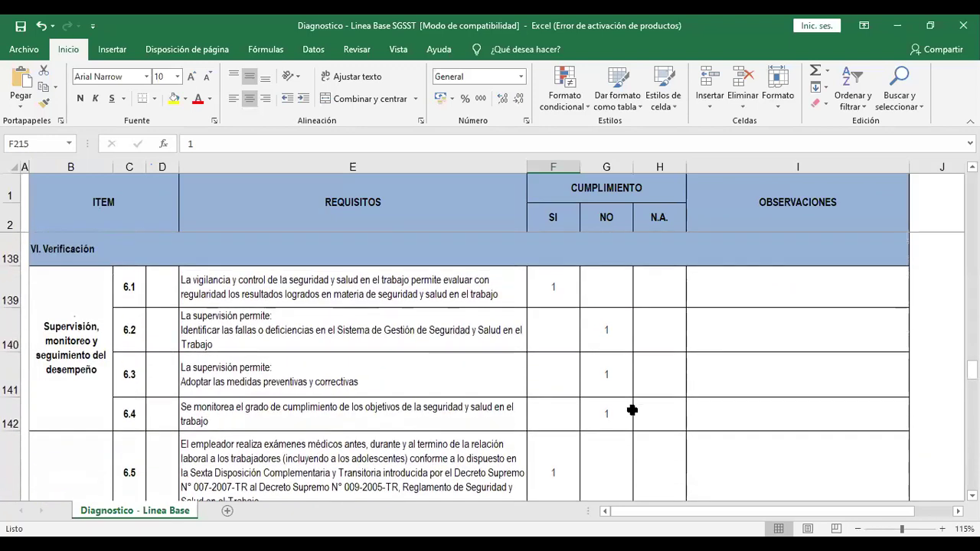
pyautogui.scroll(3, 631, 410)
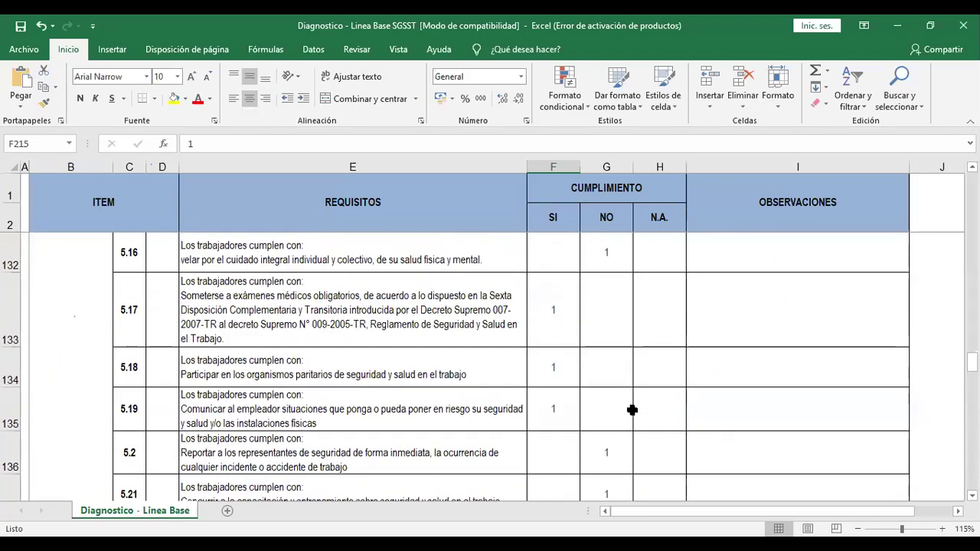
pyautogui.scroll(3, 632, 411)
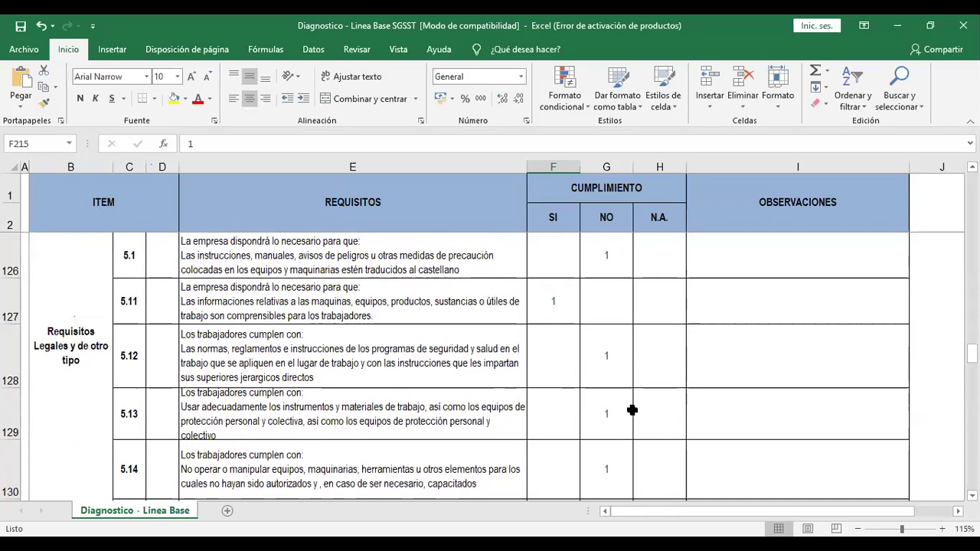
pyautogui.scroll(4, 632, 411)
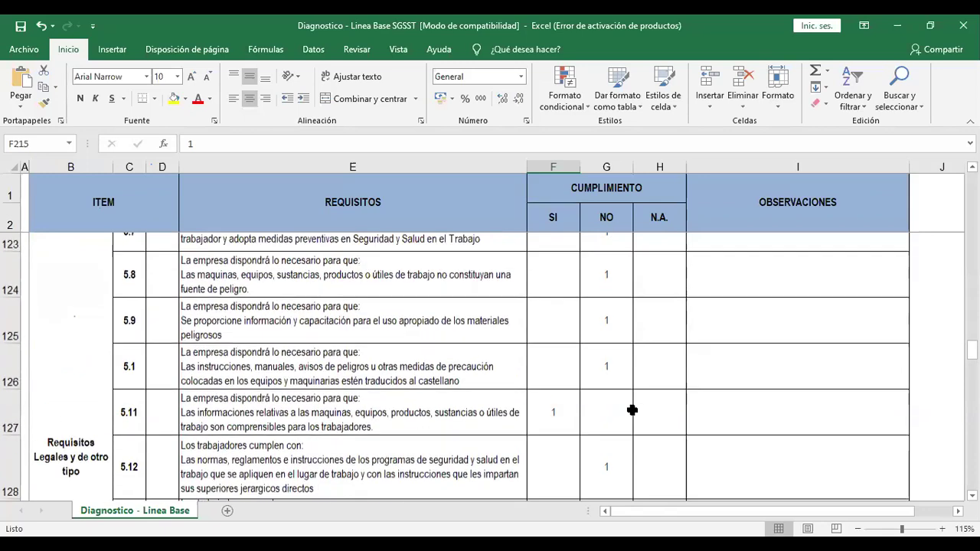
pyautogui.scroll(4, 631, 411)
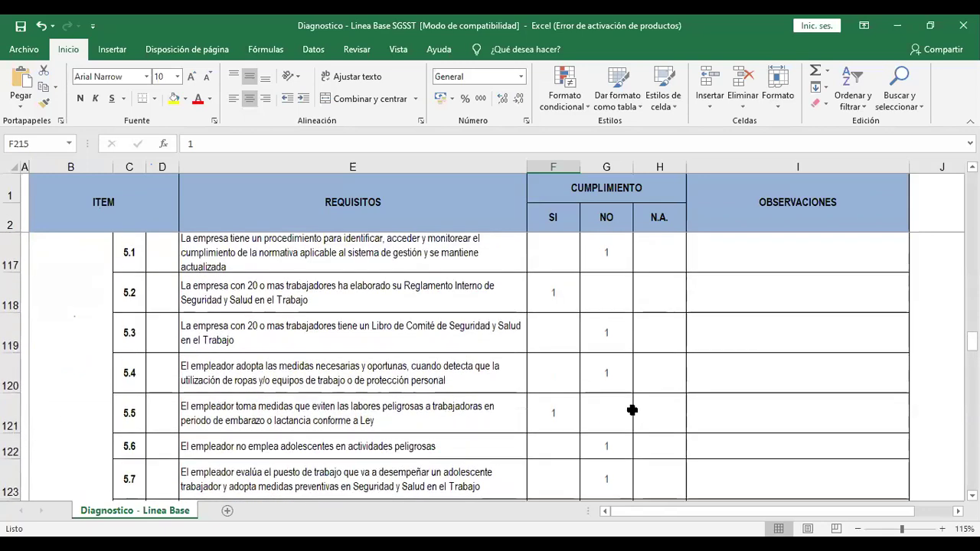
pyautogui.scroll(4, 631, 411)
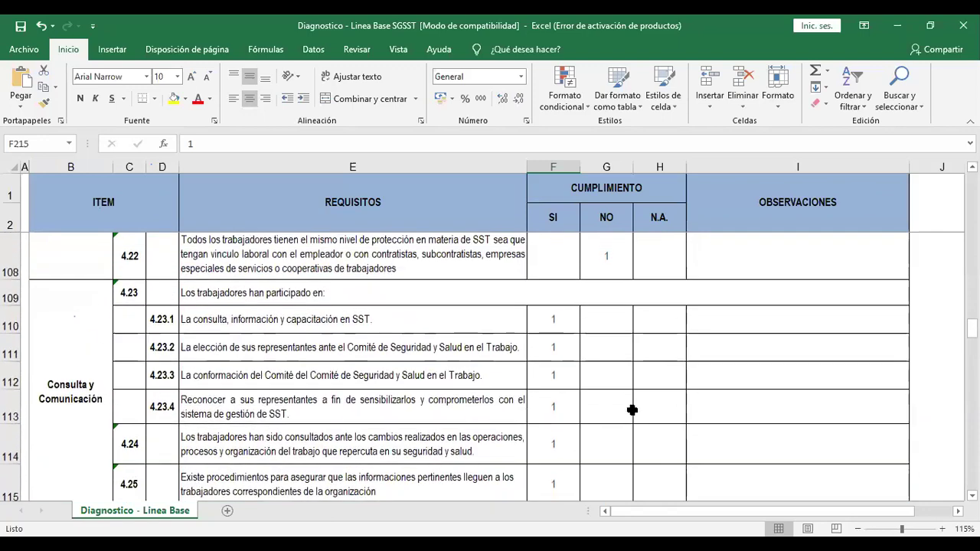
pyautogui.scroll(4, 632, 411)
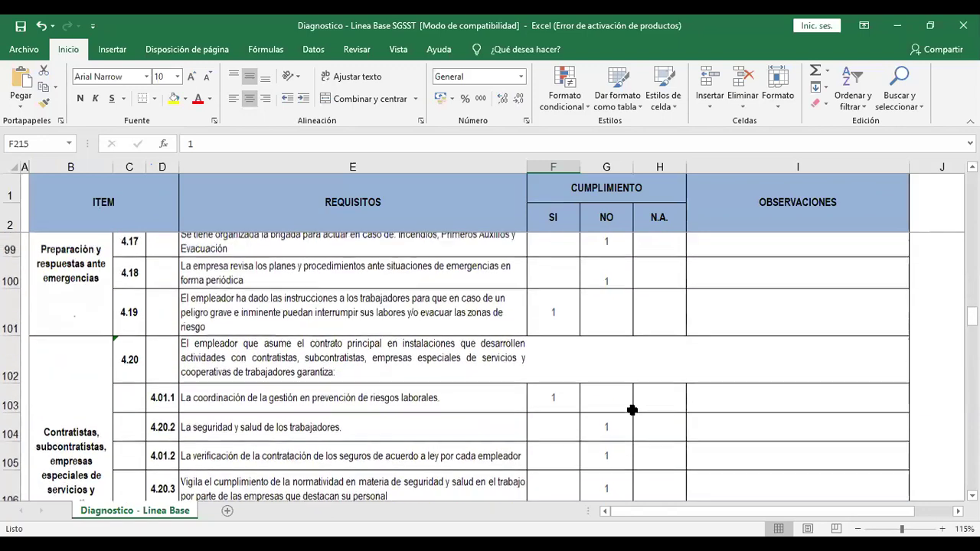
pyautogui.scroll(3, 632, 411)
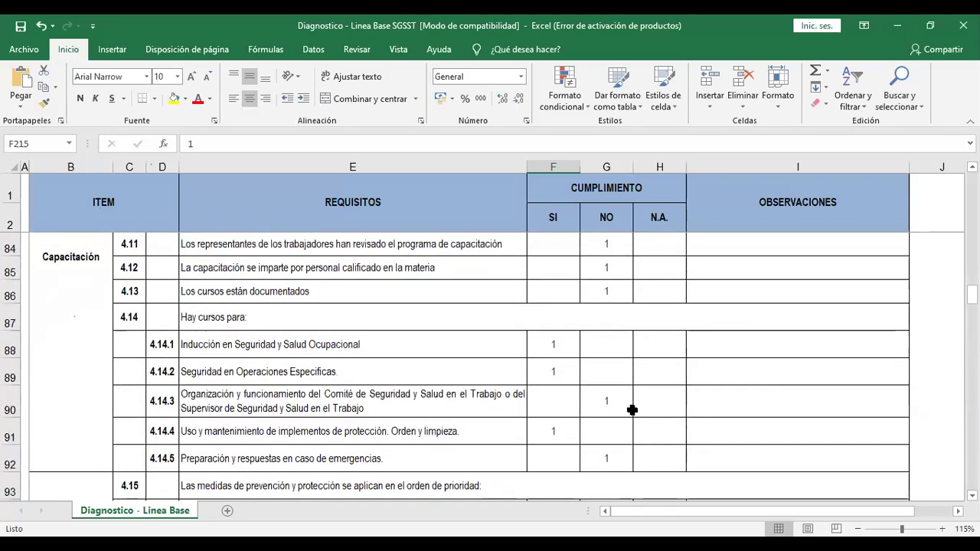
pyautogui.scroll(1, 632, 411)
pyautogui.scroll(1, 631, 411)
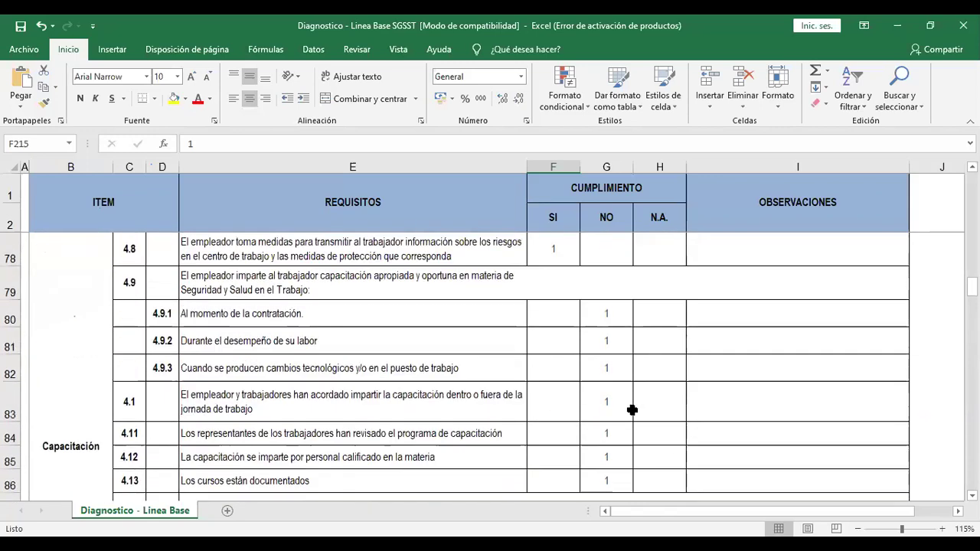
pyautogui.scroll(2, 632, 410)
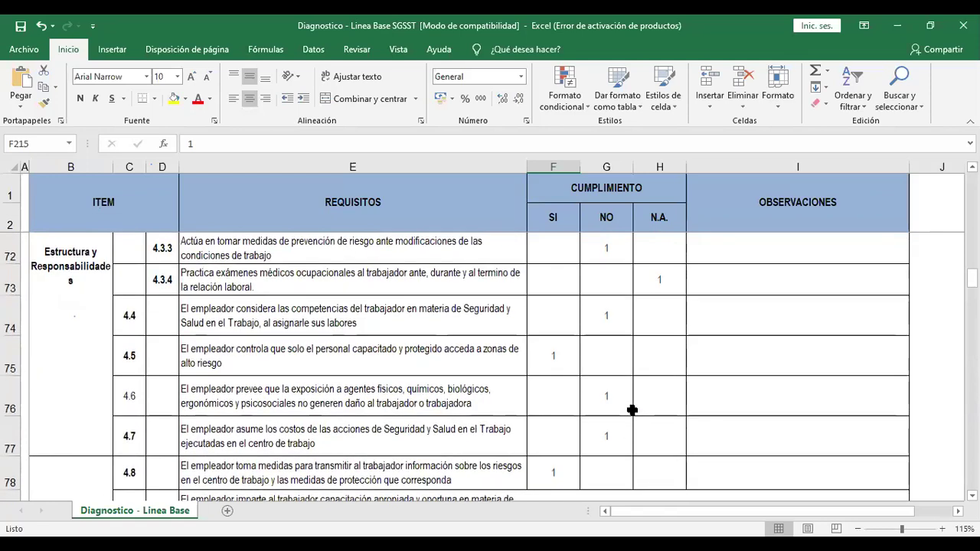
pyautogui.scroll(1, 632, 410)
pyautogui.scroll(1, 632, 410)
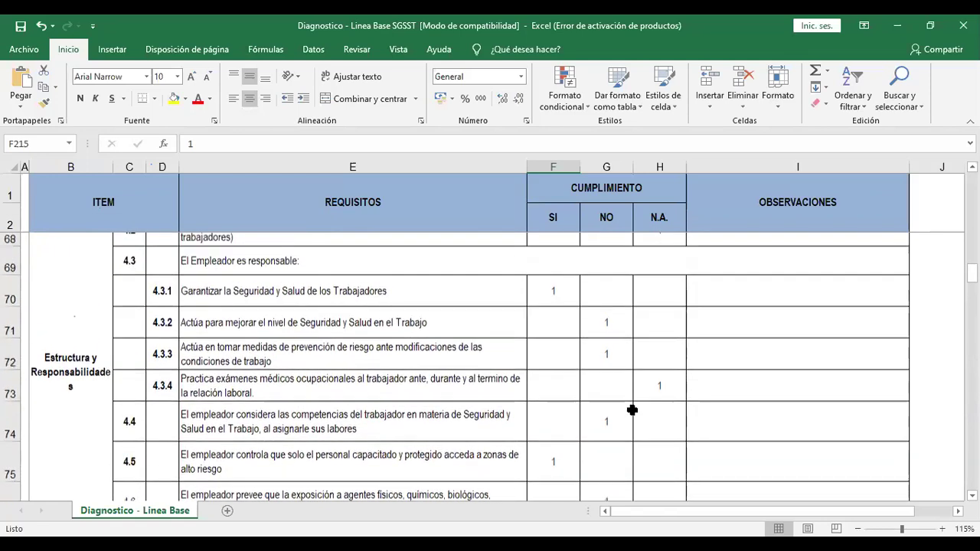
pyautogui.scroll(1, 631, 410)
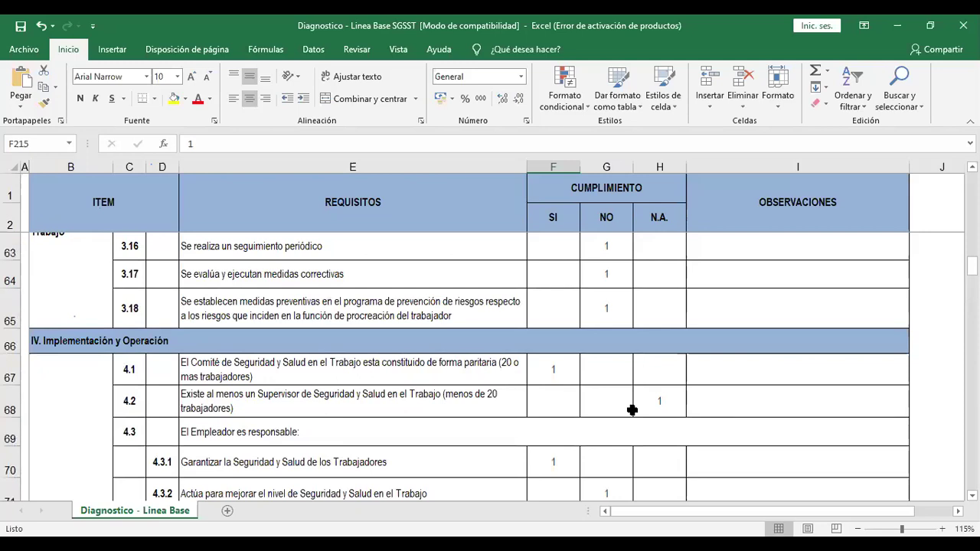
pyautogui.scroll(4, 632, 410)
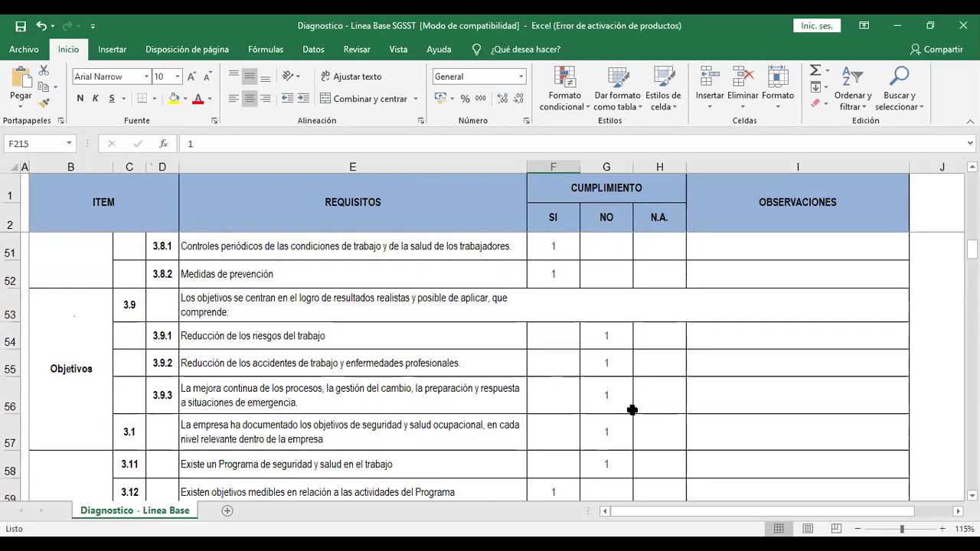
pyautogui.scroll(2, 631, 410)
pyautogui.scroll(5, 632, 411)
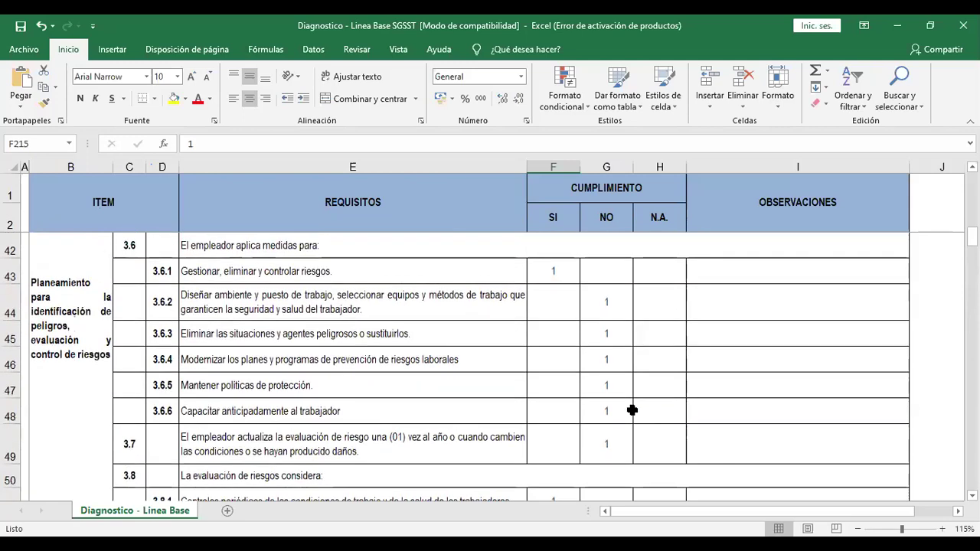
pyautogui.scroll(2, 632, 410)
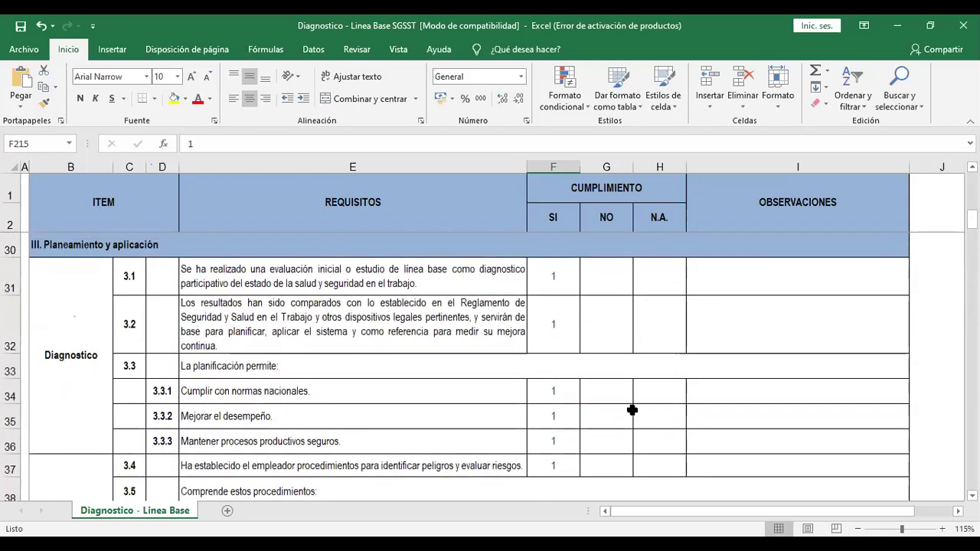
pyautogui.scroll(3, 632, 410)
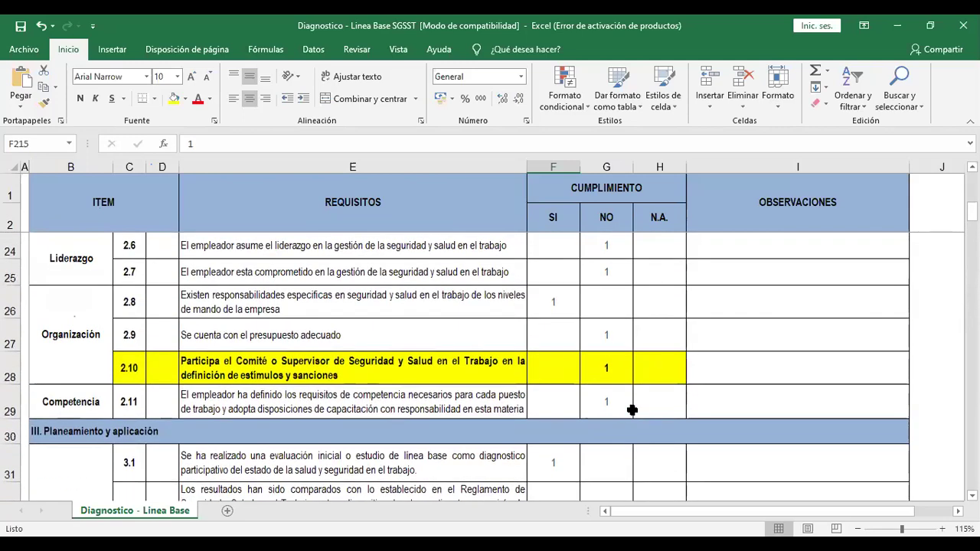
pyautogui.scroll(3, 632, 410)
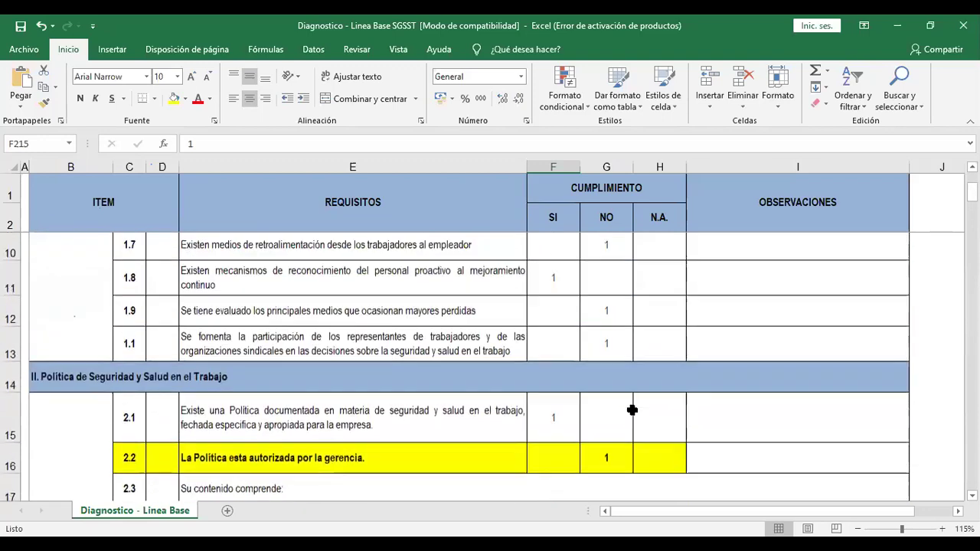
pyautogui.scroll(2, 632, 411)
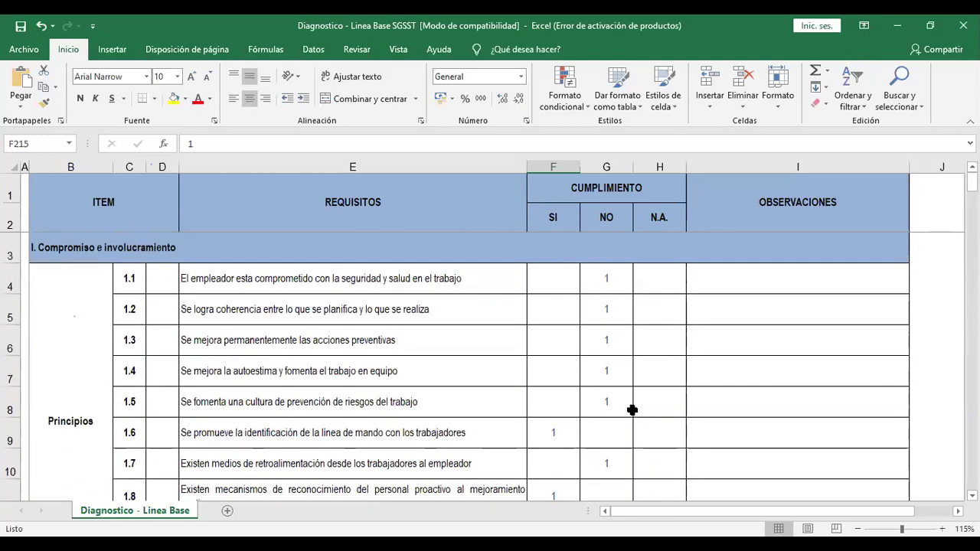
# - Review the compliance percentages and the evaluation scale below the checklist, and switch to the PowerPoint presentation on the SGSST baseline
pyautogui.scroll(-20, 629, 410)
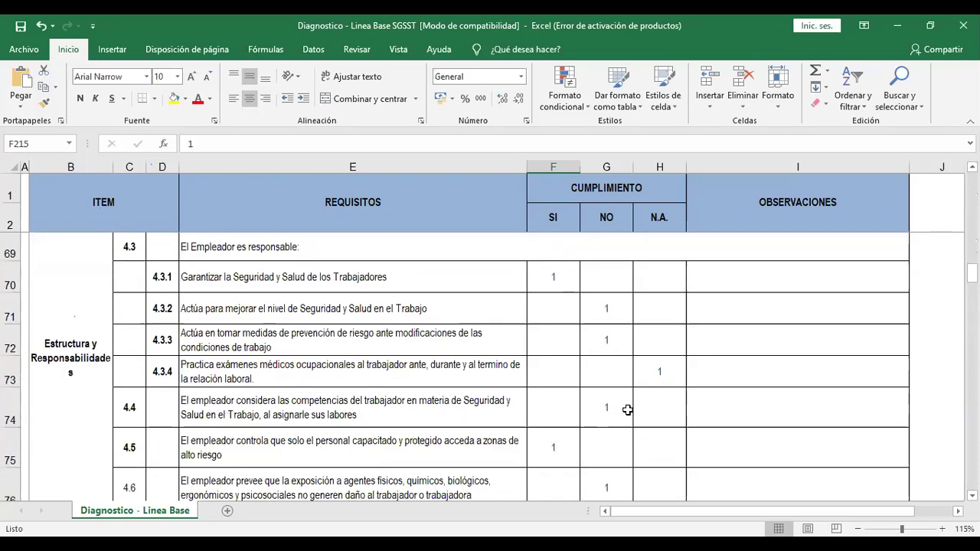
pyautogui.scroll(-20, 627, 410)
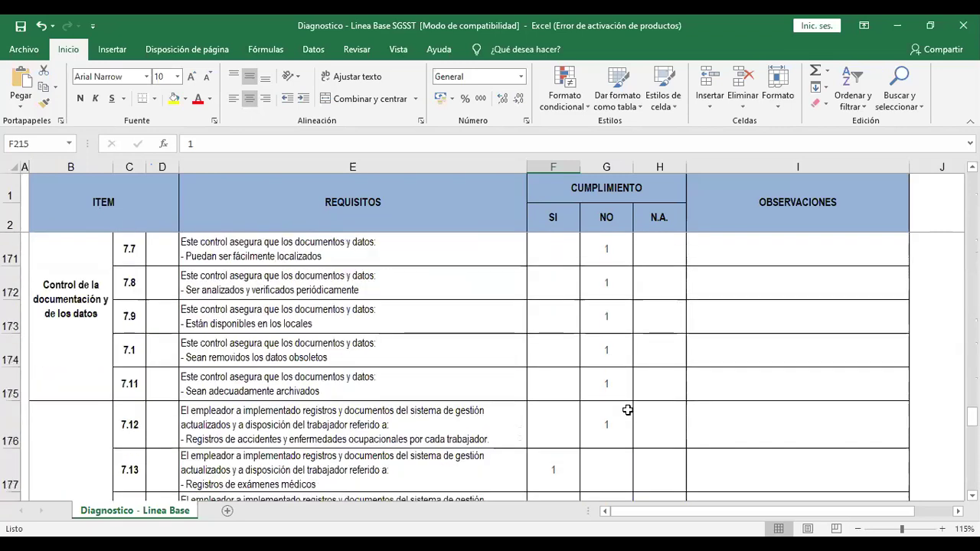
pyautogui.scroll(-14, 627, 410)
pyautogui.scroll(2, 628, 410)
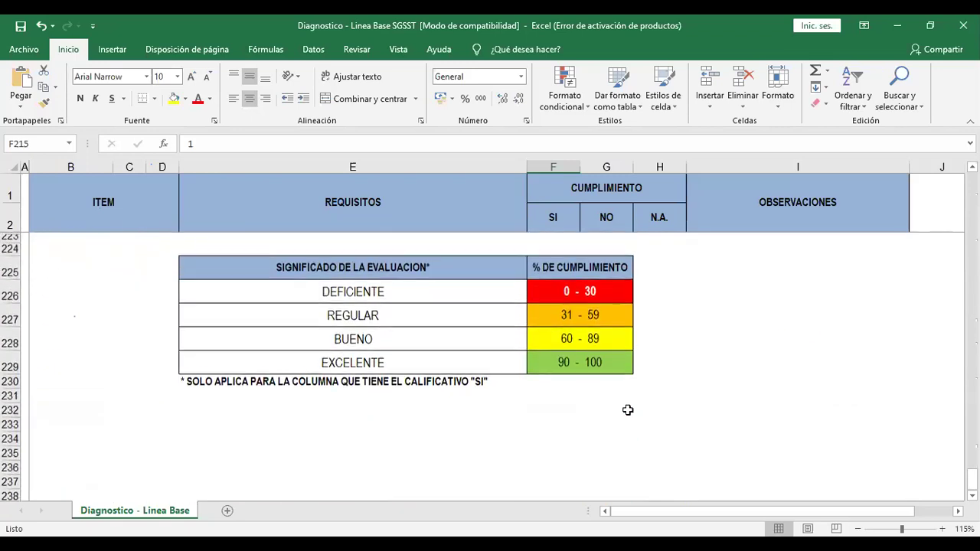
pyautogui.scroll(2, 628, 410)
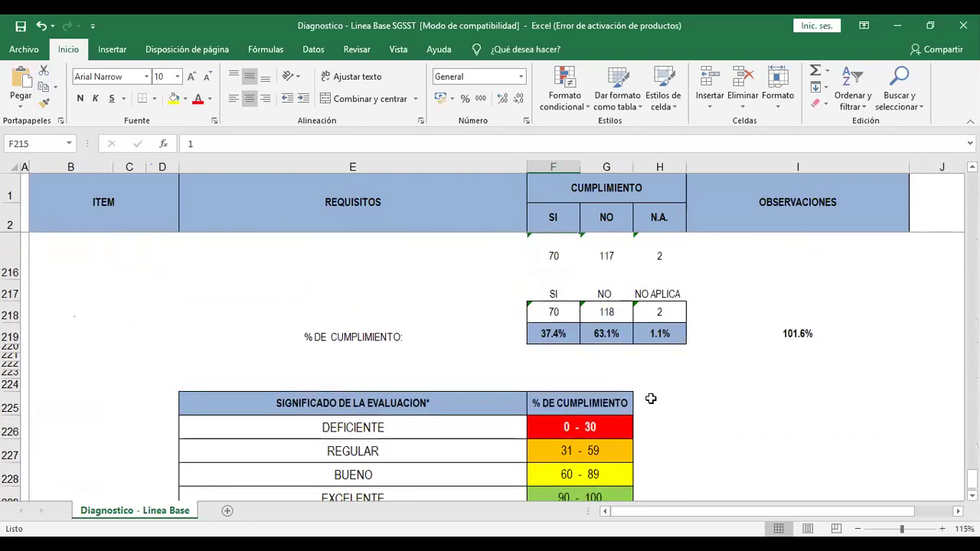
pyautogui.scroll(-1, 689, 374)
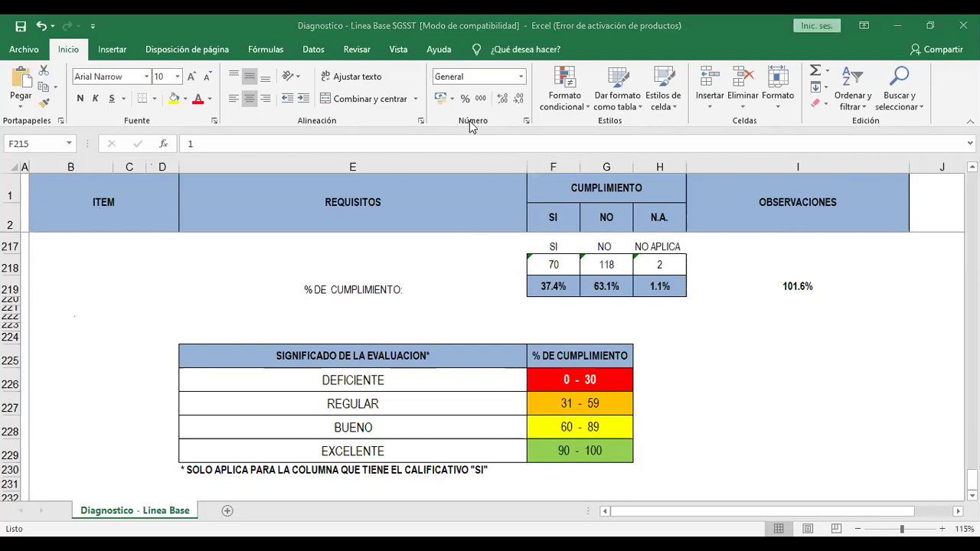
pyautogui.hotkey('alt', 'Tab')
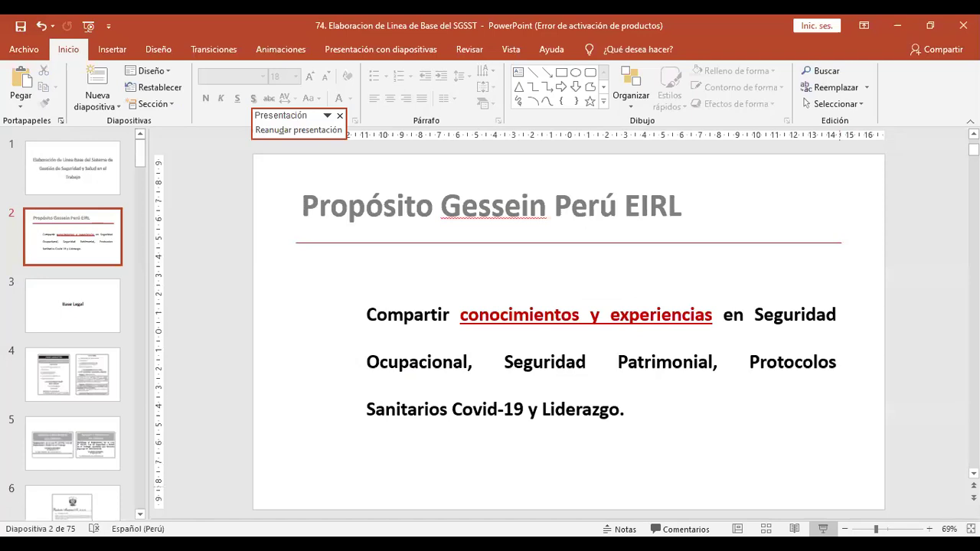